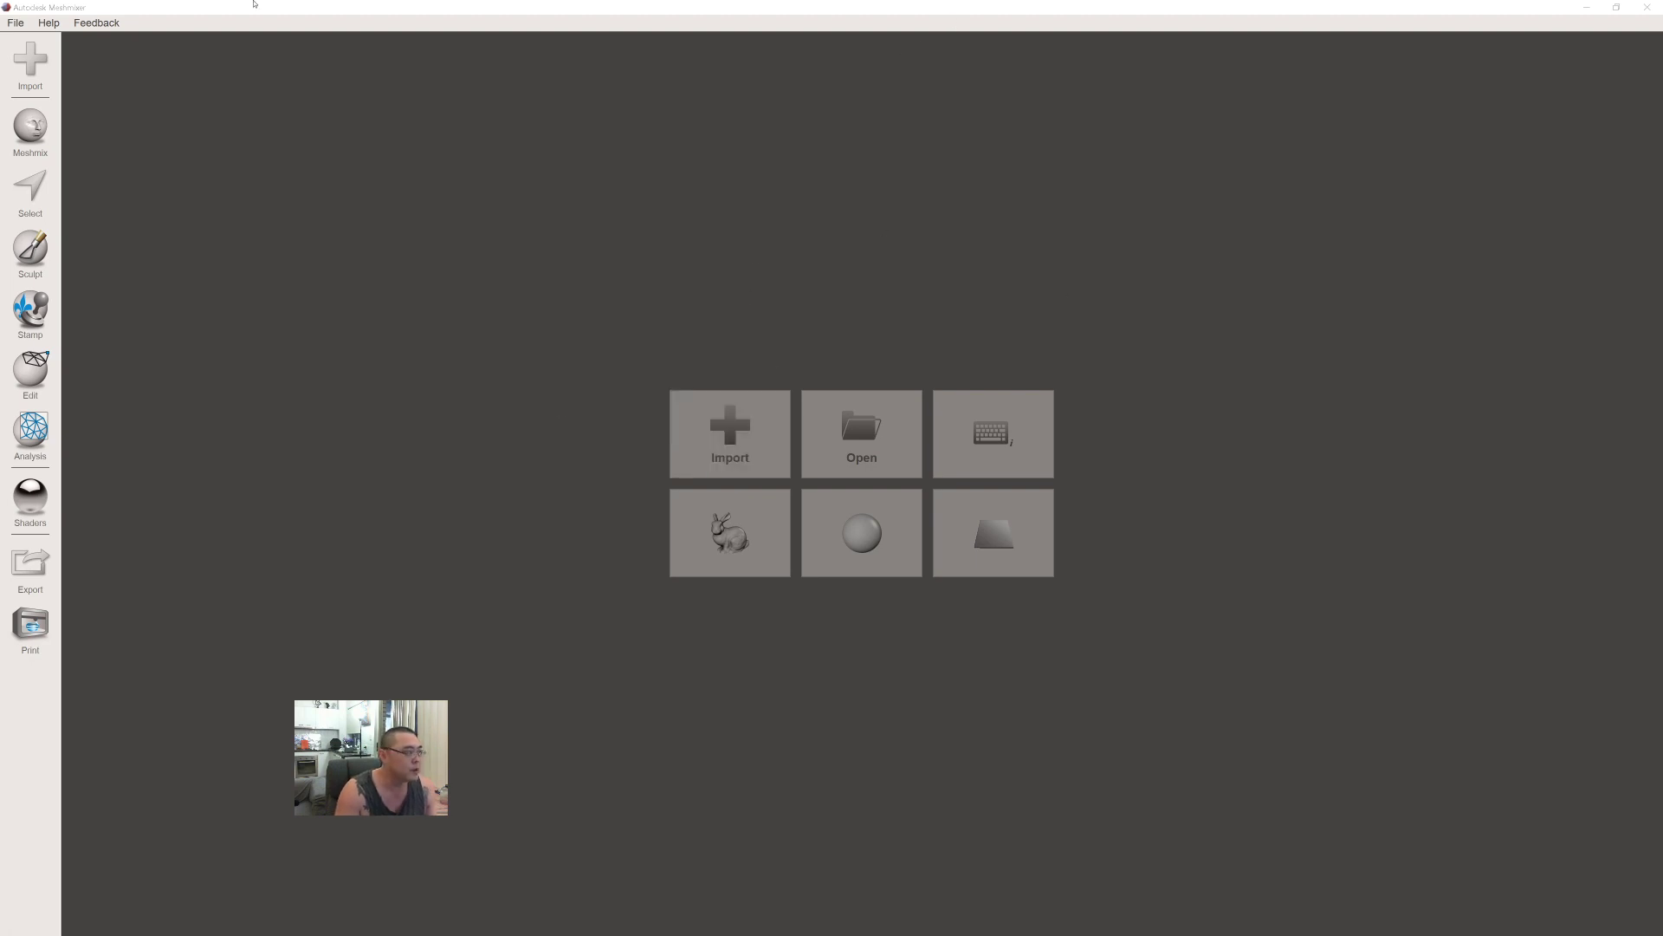
Import the mesh B_print_raw.stl from the B subfolder of the print folder.
{"action": "left_click", "coordinate": [319, 8]}
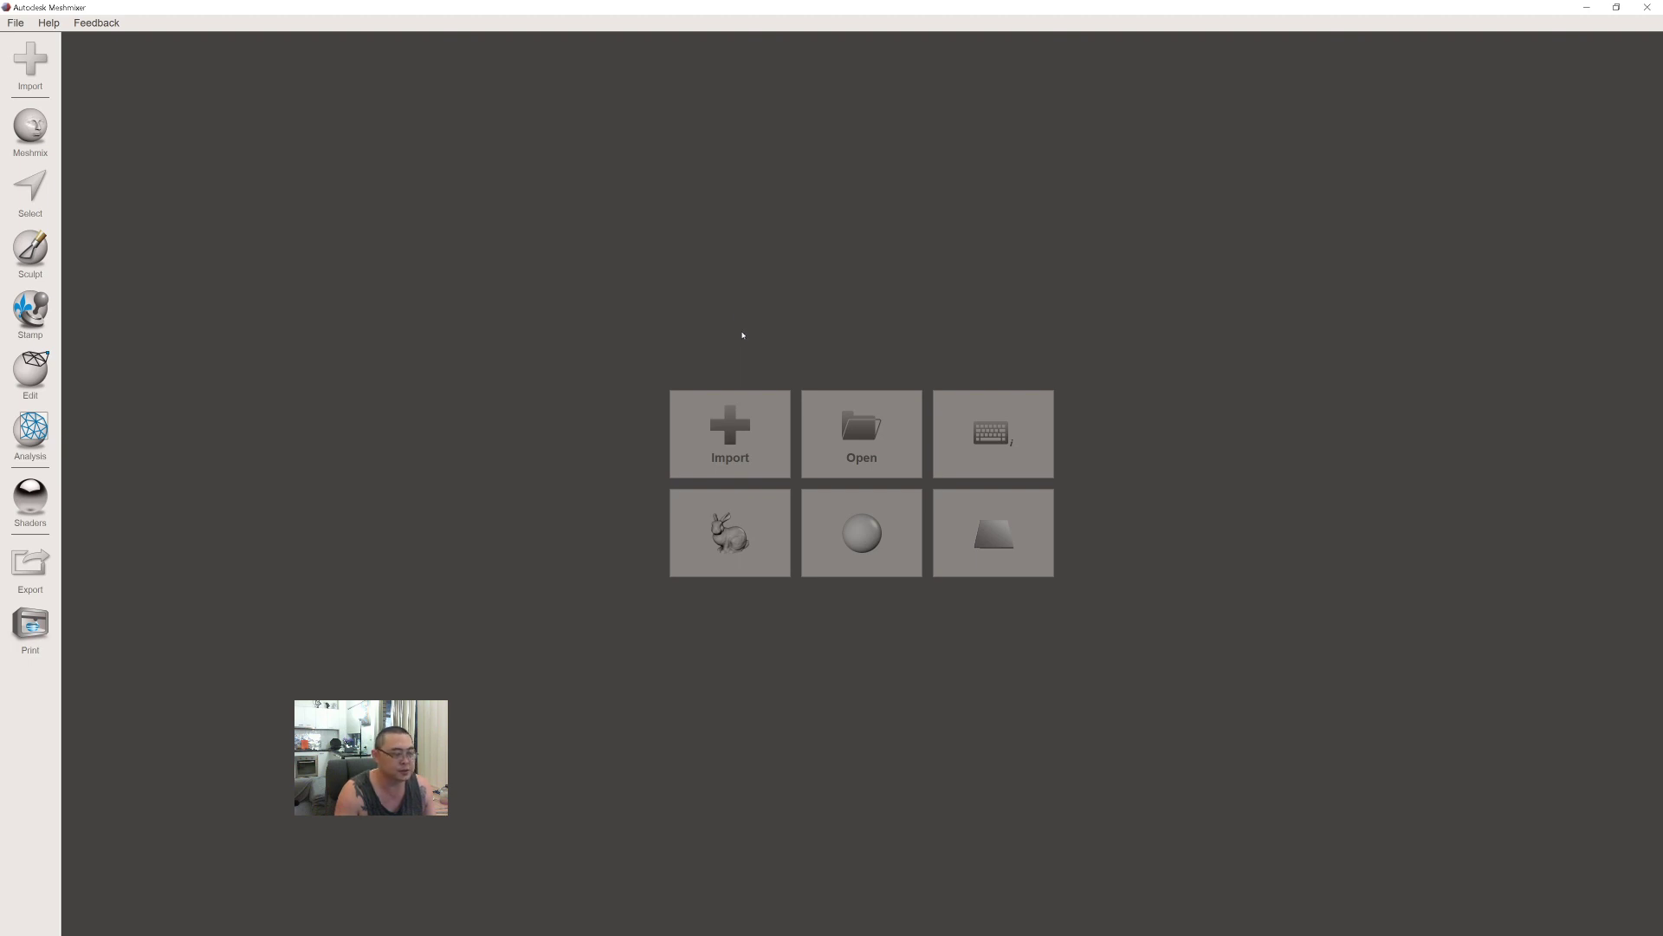
{"action": "left_click", "coordinate": [716, 439]}
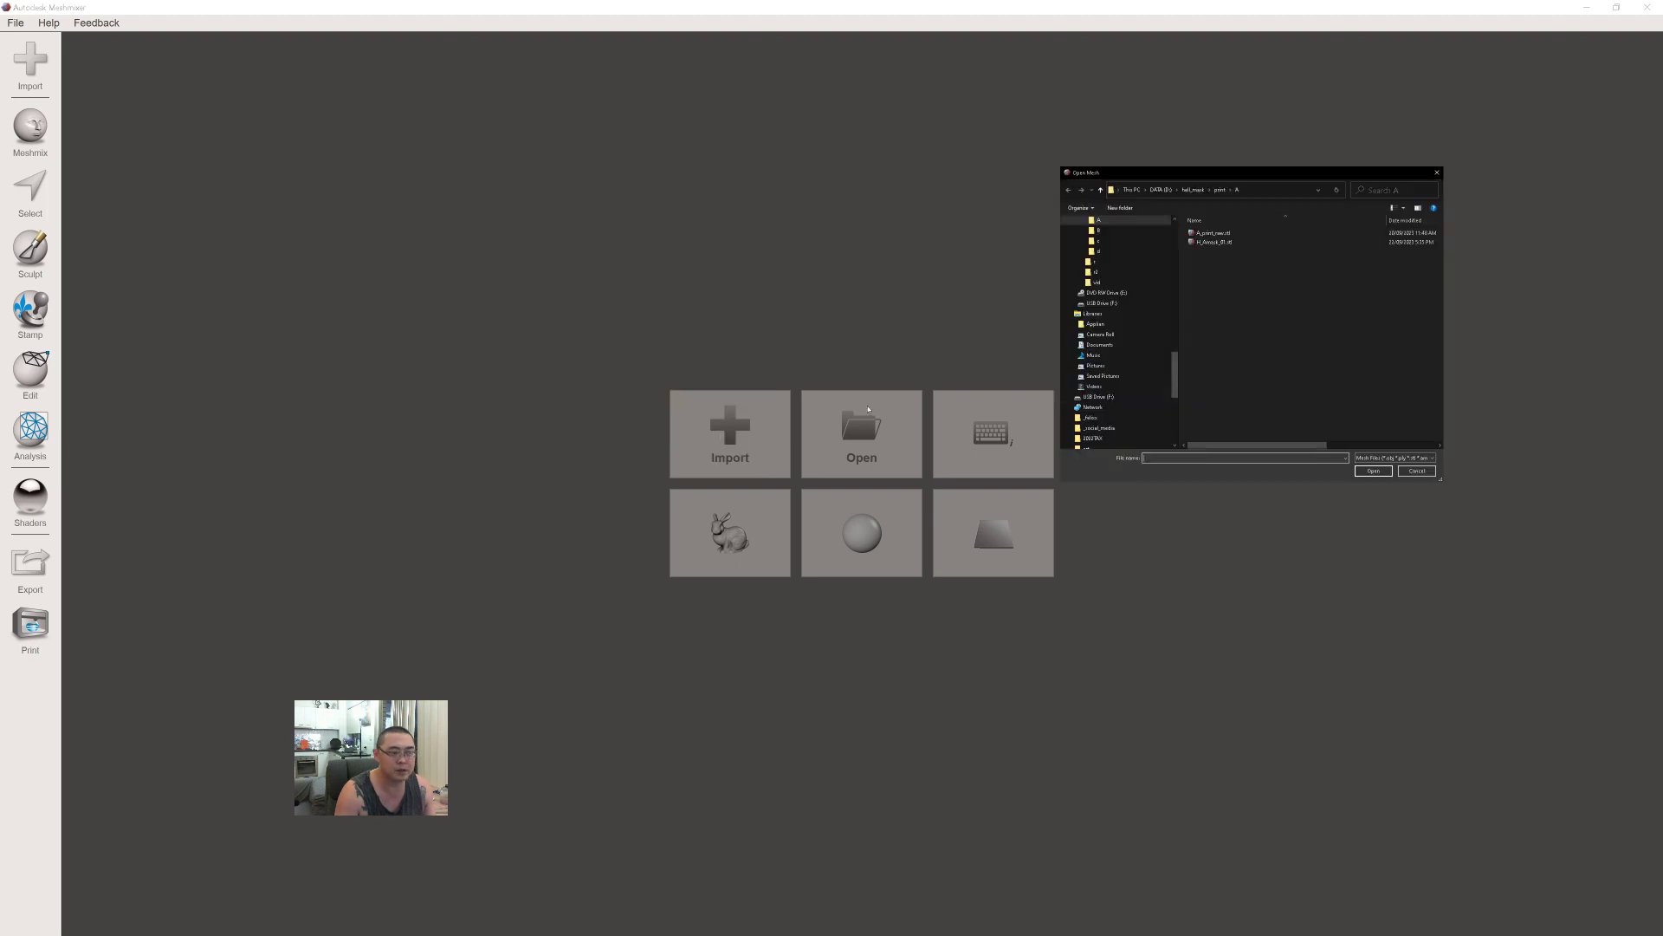
{"action": "left_click", "coordinate": [1220, 189]}
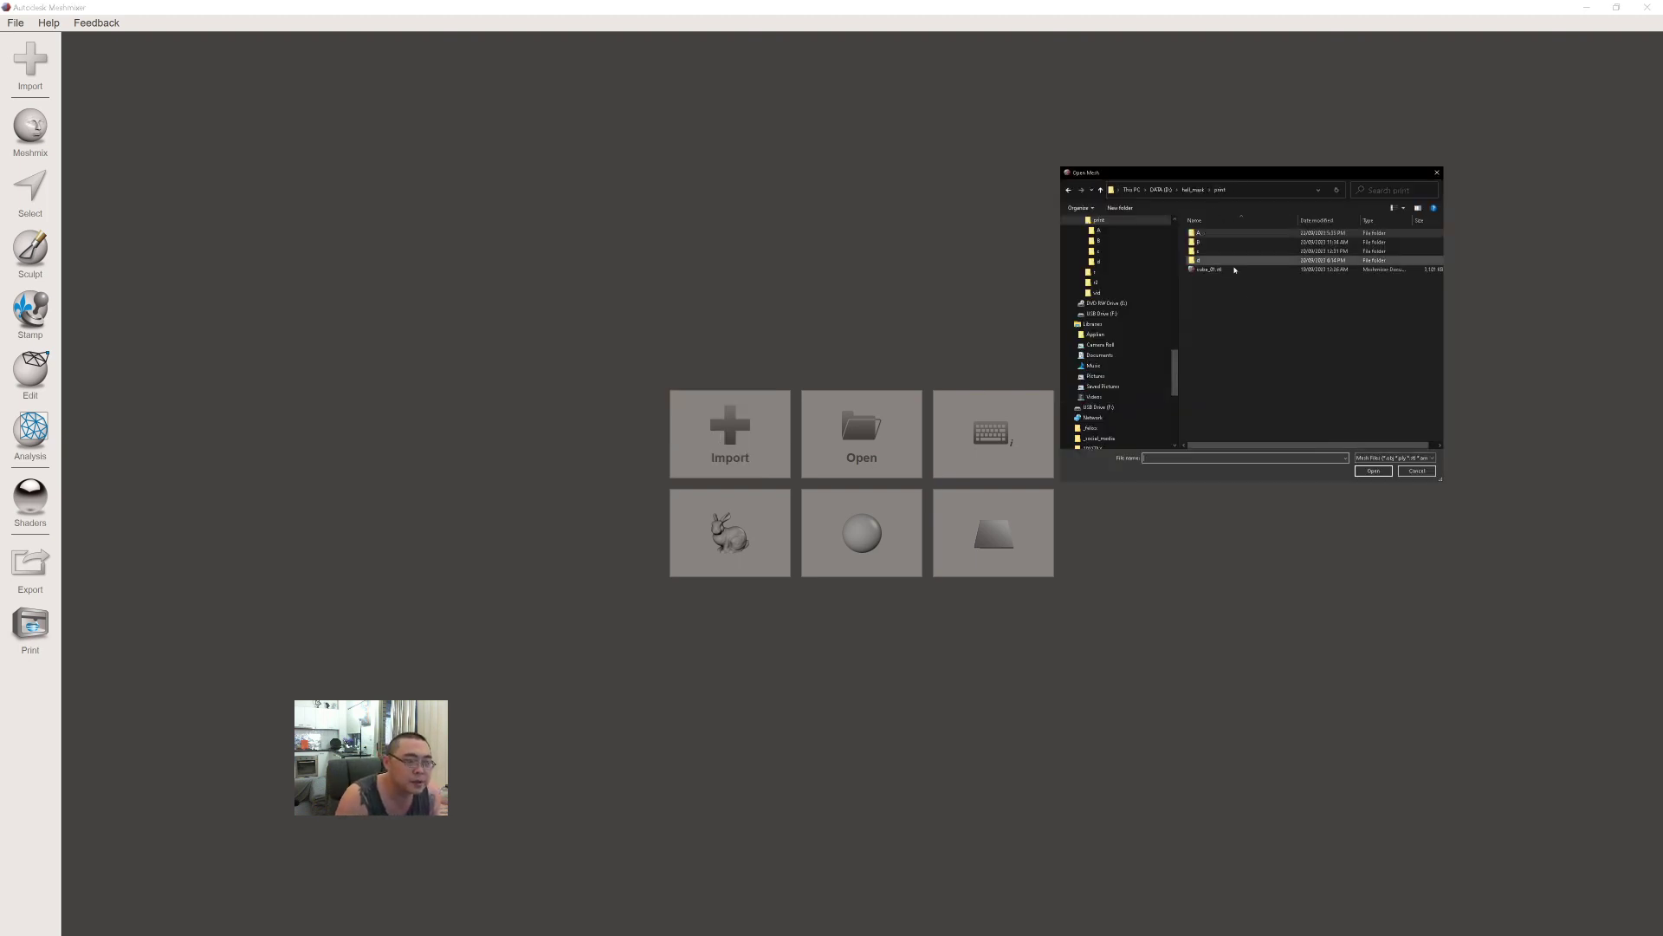
{"action": "double_click", "coordinate": [1239, 243]}
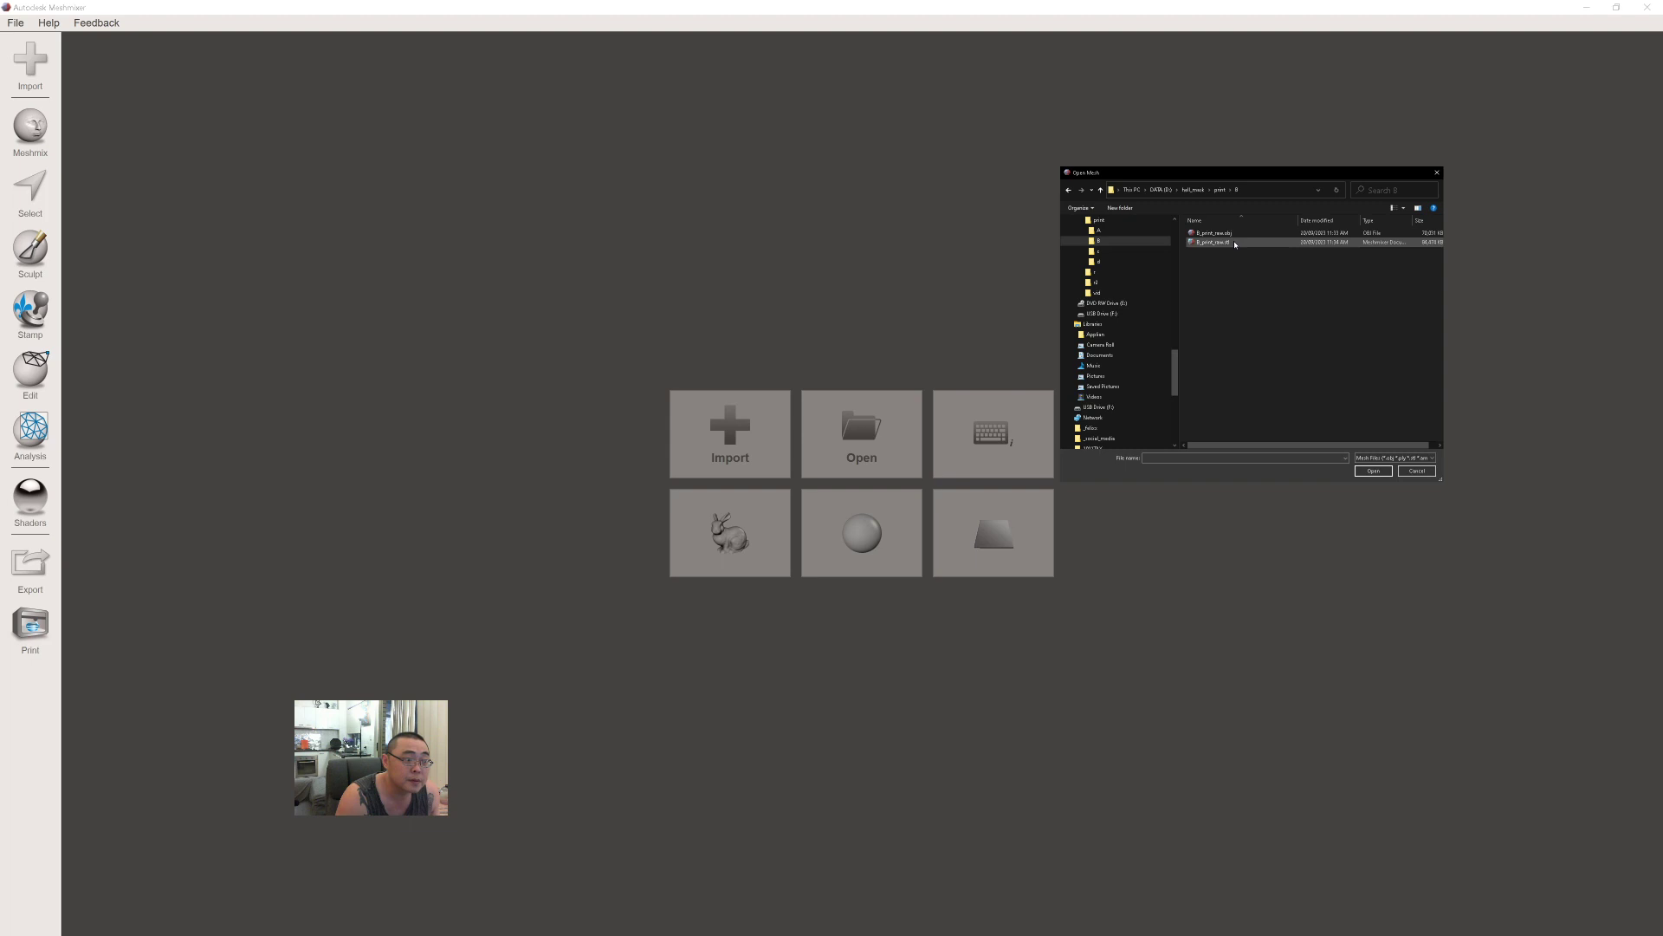
{"action": "left_click", "coordinate": [1244, 242]}
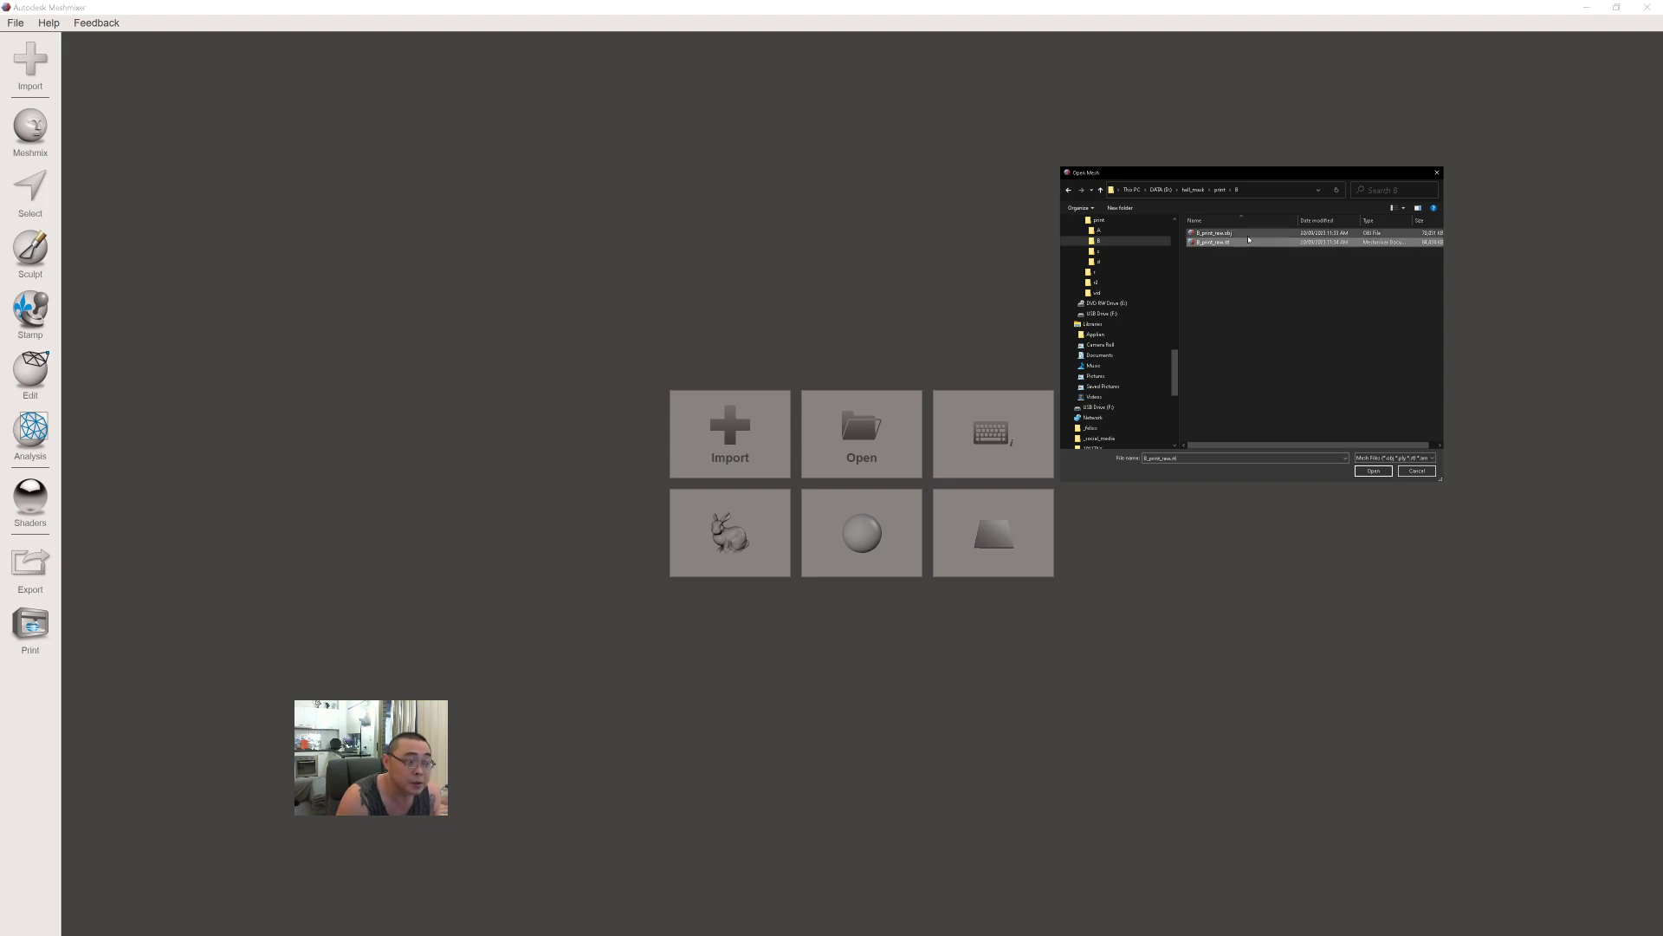
{"action": "left_click", "coordinate": [1374, 470]}
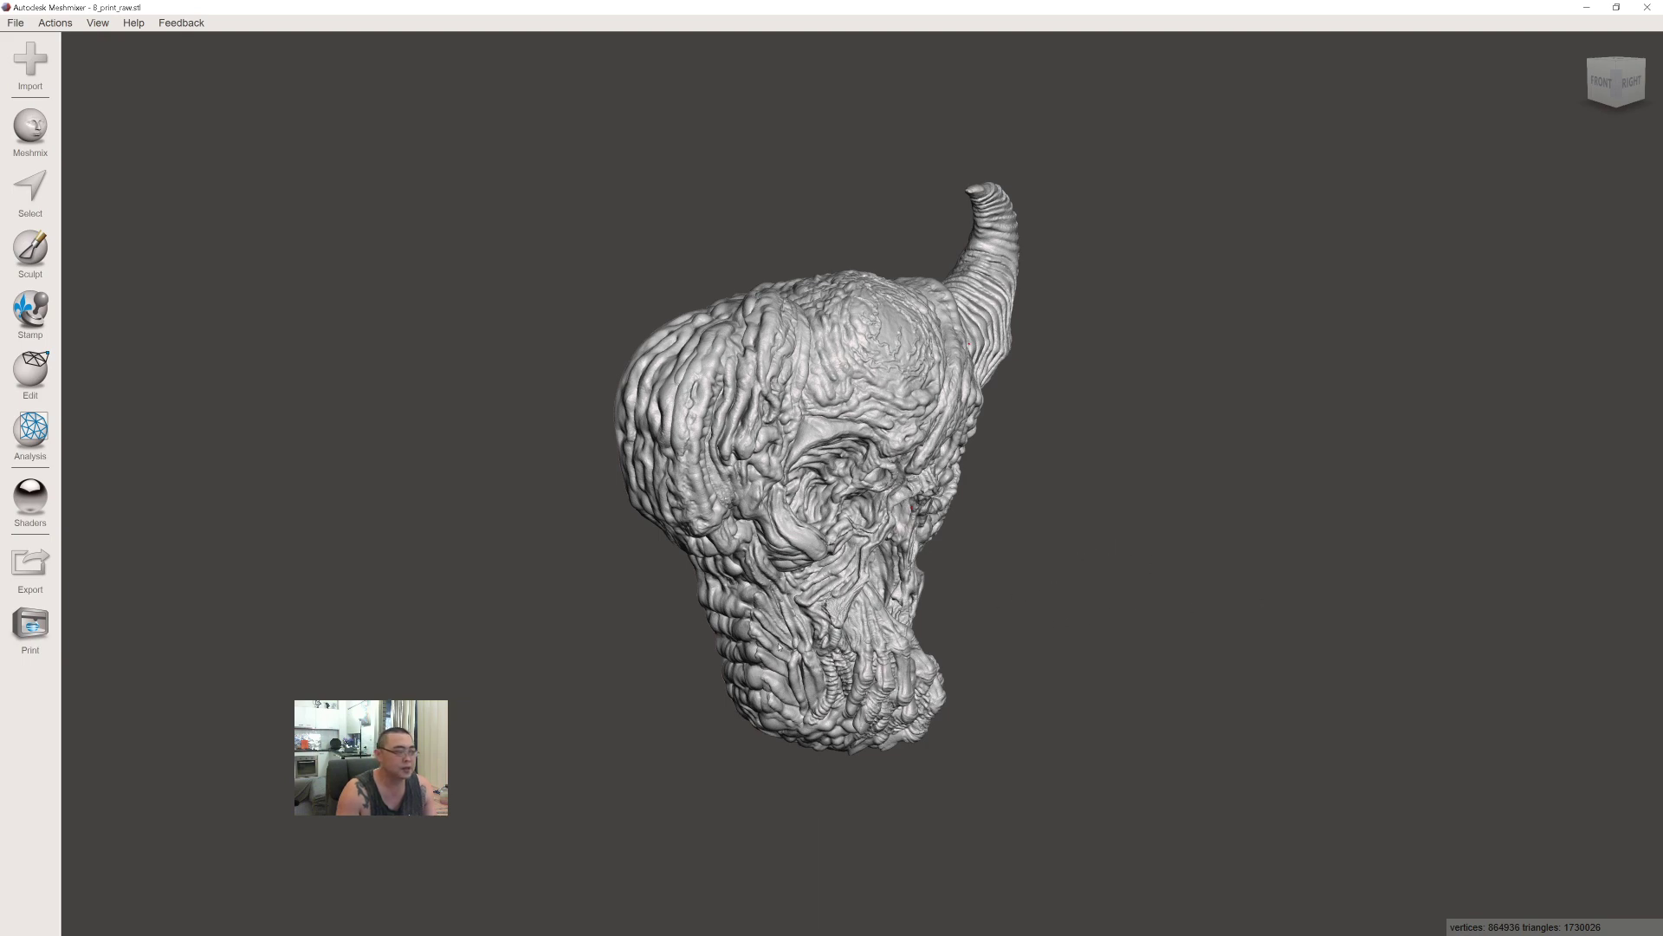
Inspect the skull mesh for defects and auto-repair all of them using the Flat Fill hole fill mode.
{"action": "right_click_drag", "start_coordinate": [1193, 607], "coordinate": [762, 661]}
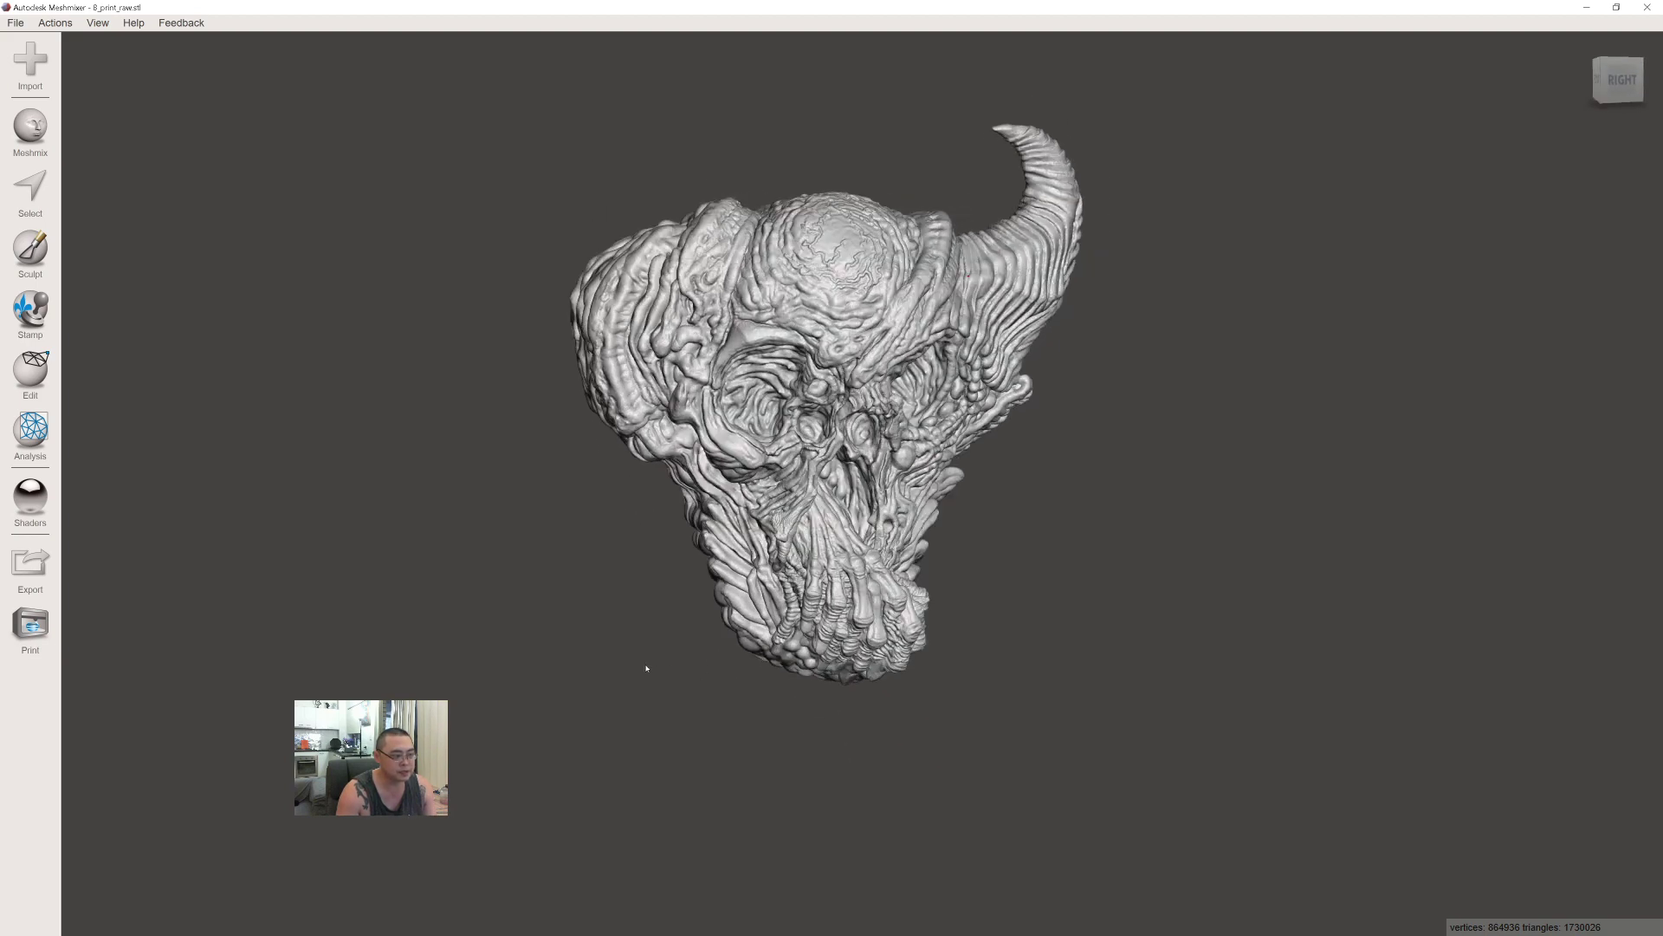
{"action": "right_click_drag", "start_coordinate": [534, 680], "coordinate": [886, 676]}
{"action": "right_click_drag", "start_coordinate": [773, 693], "coordinate": [670, 655]}
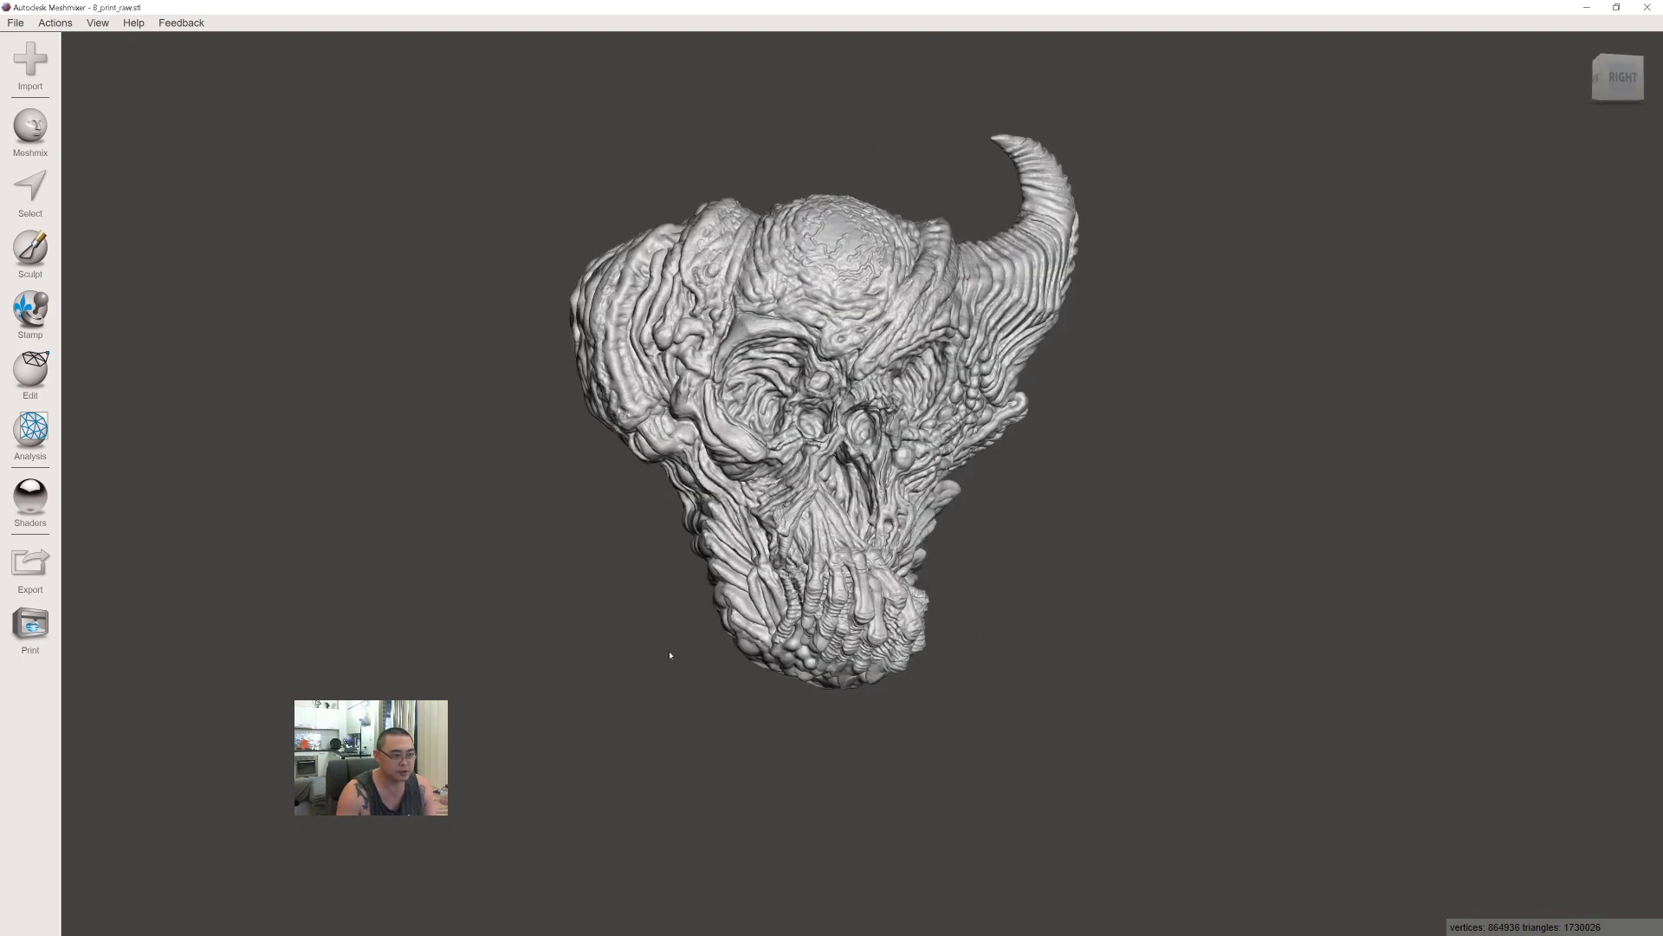
{"action": "middle_click_drag", "start_coordinate": [912, 598], "coordinate": [936, 627]}
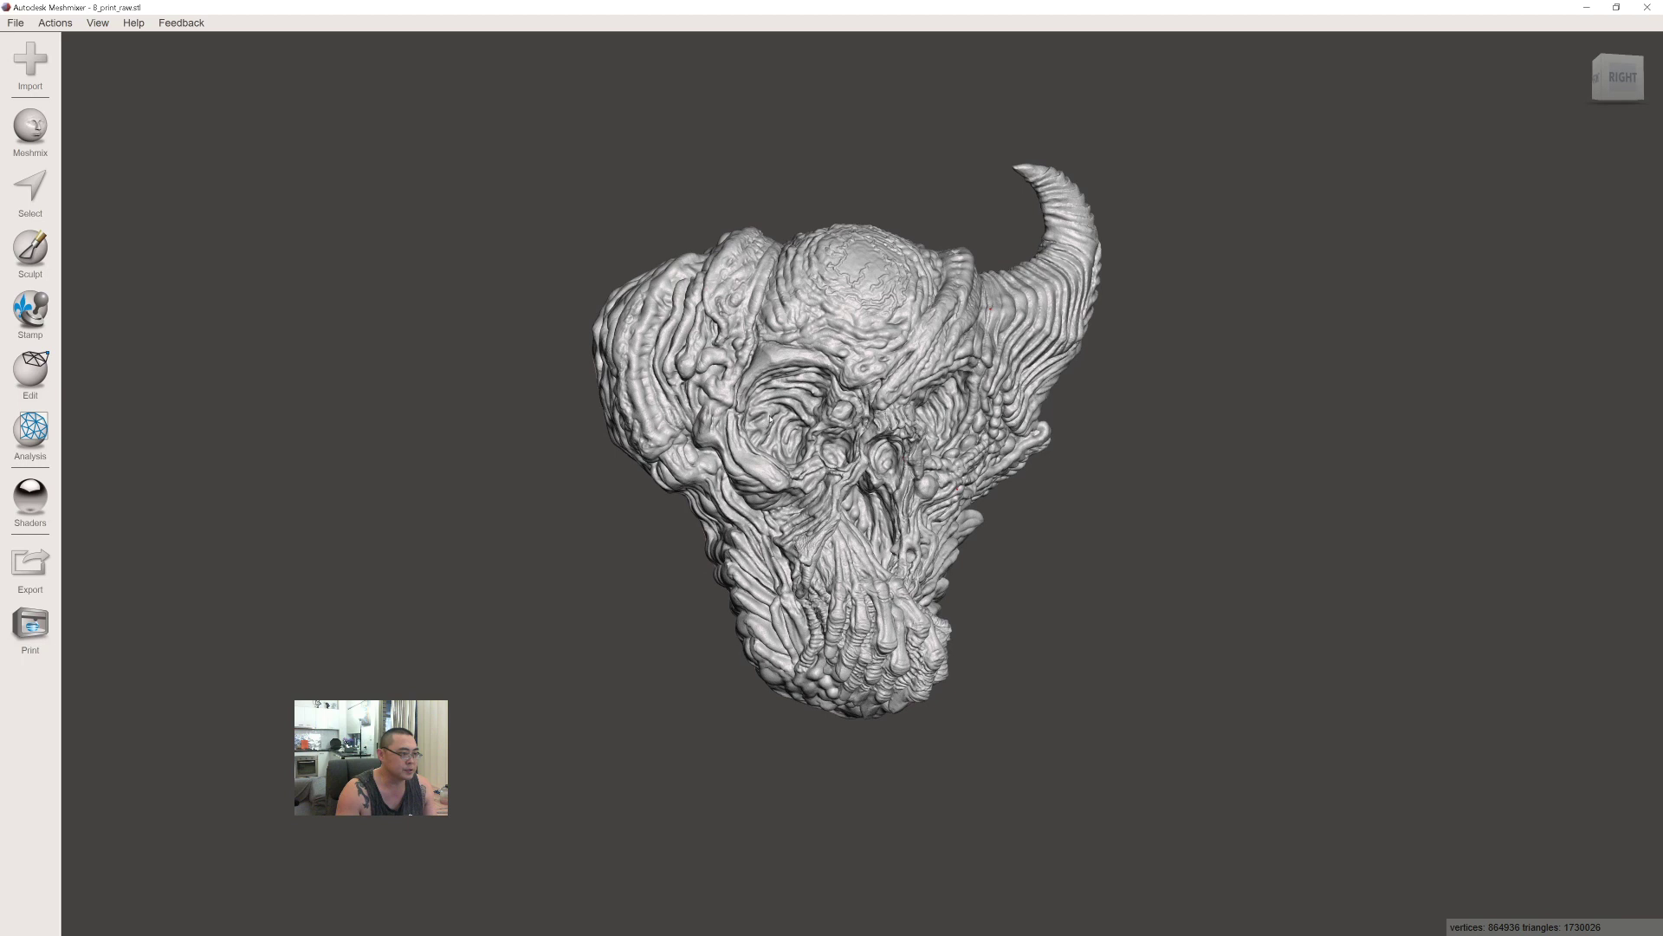
{"action": "right_click_drag", "start_coordinate": [919, 475], "coordinate": [881, 470]}
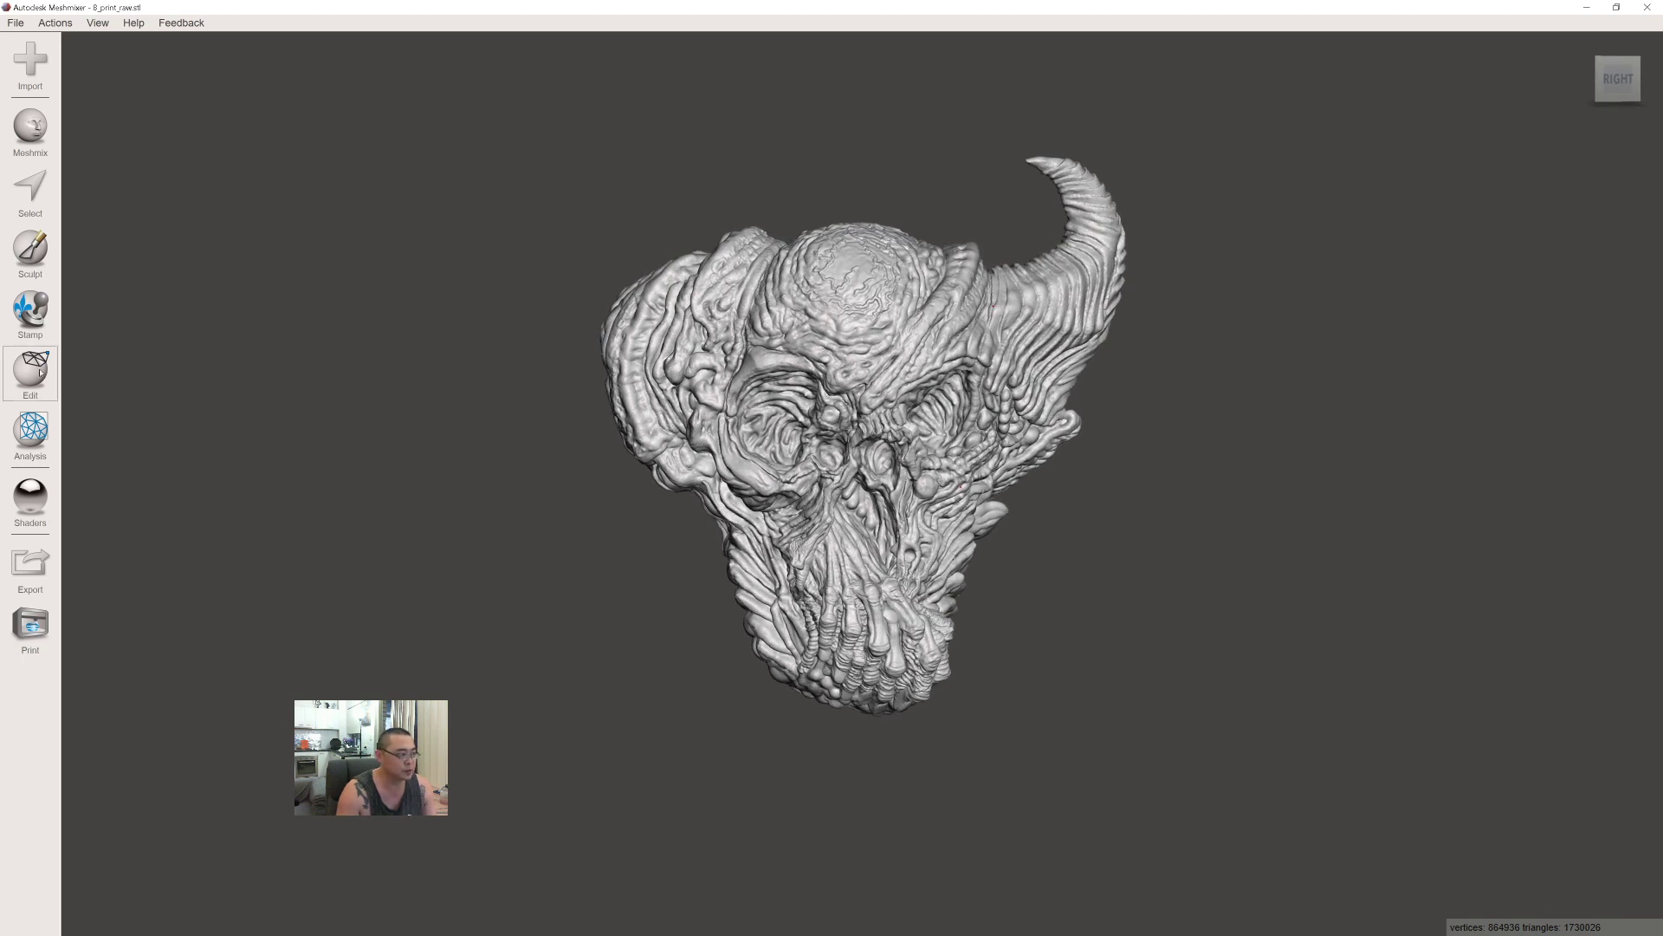
{"action": "mouse_move", "coordinate": [40, 372]}
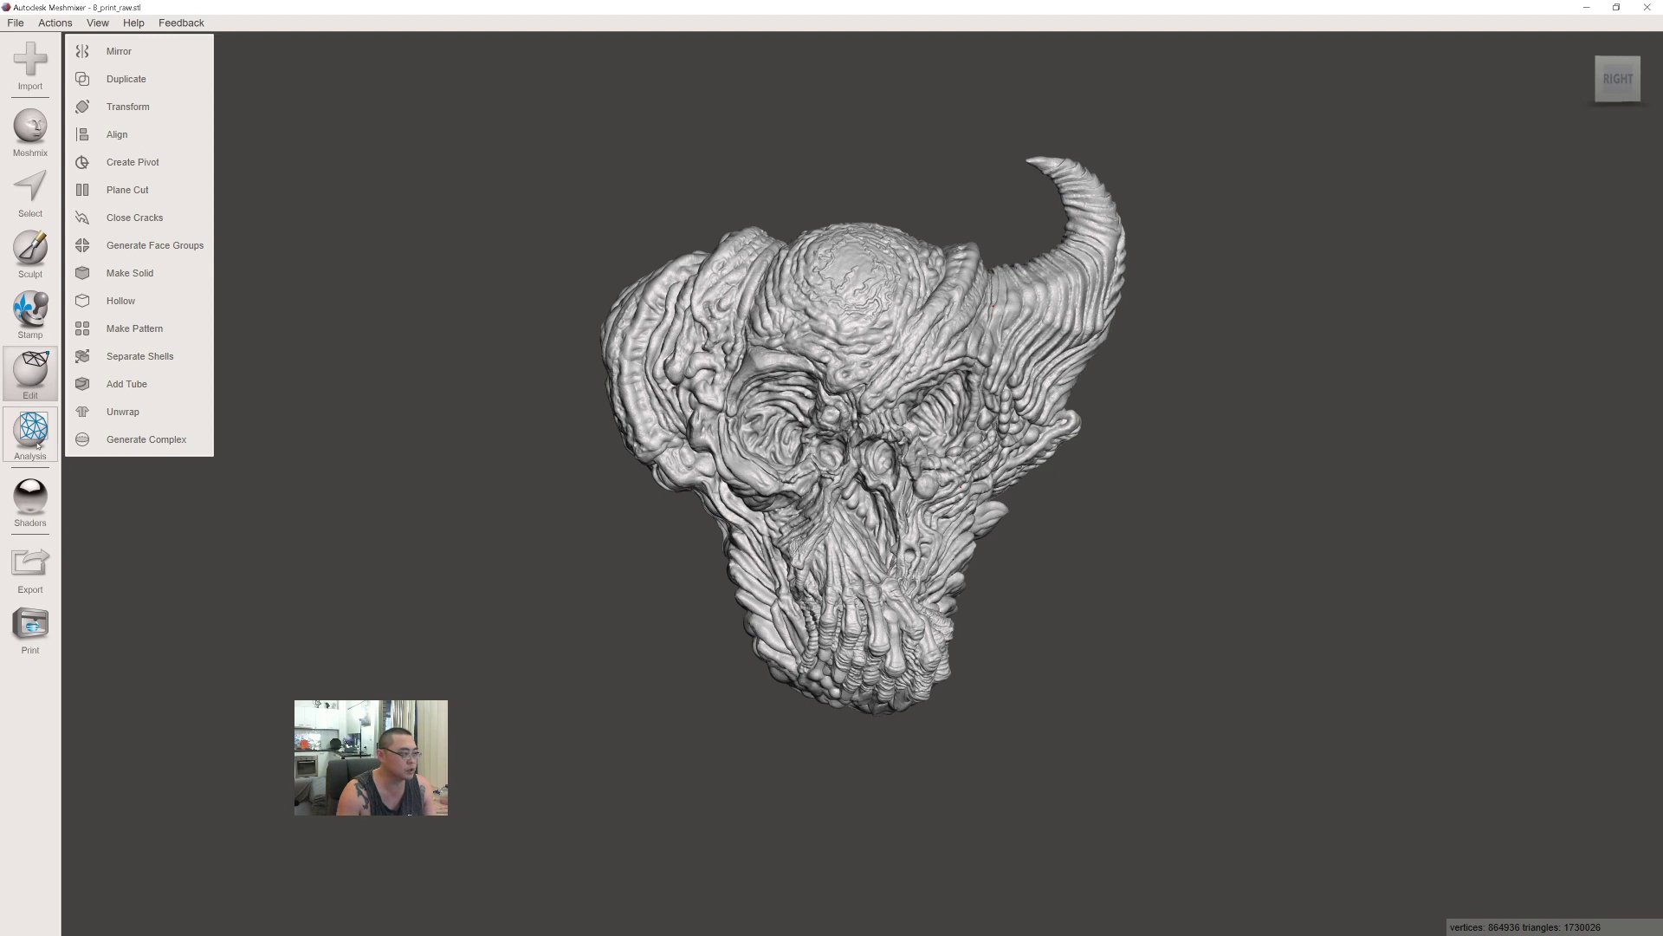
{"action": "mouse_move", "coordinate": [30, 429]}
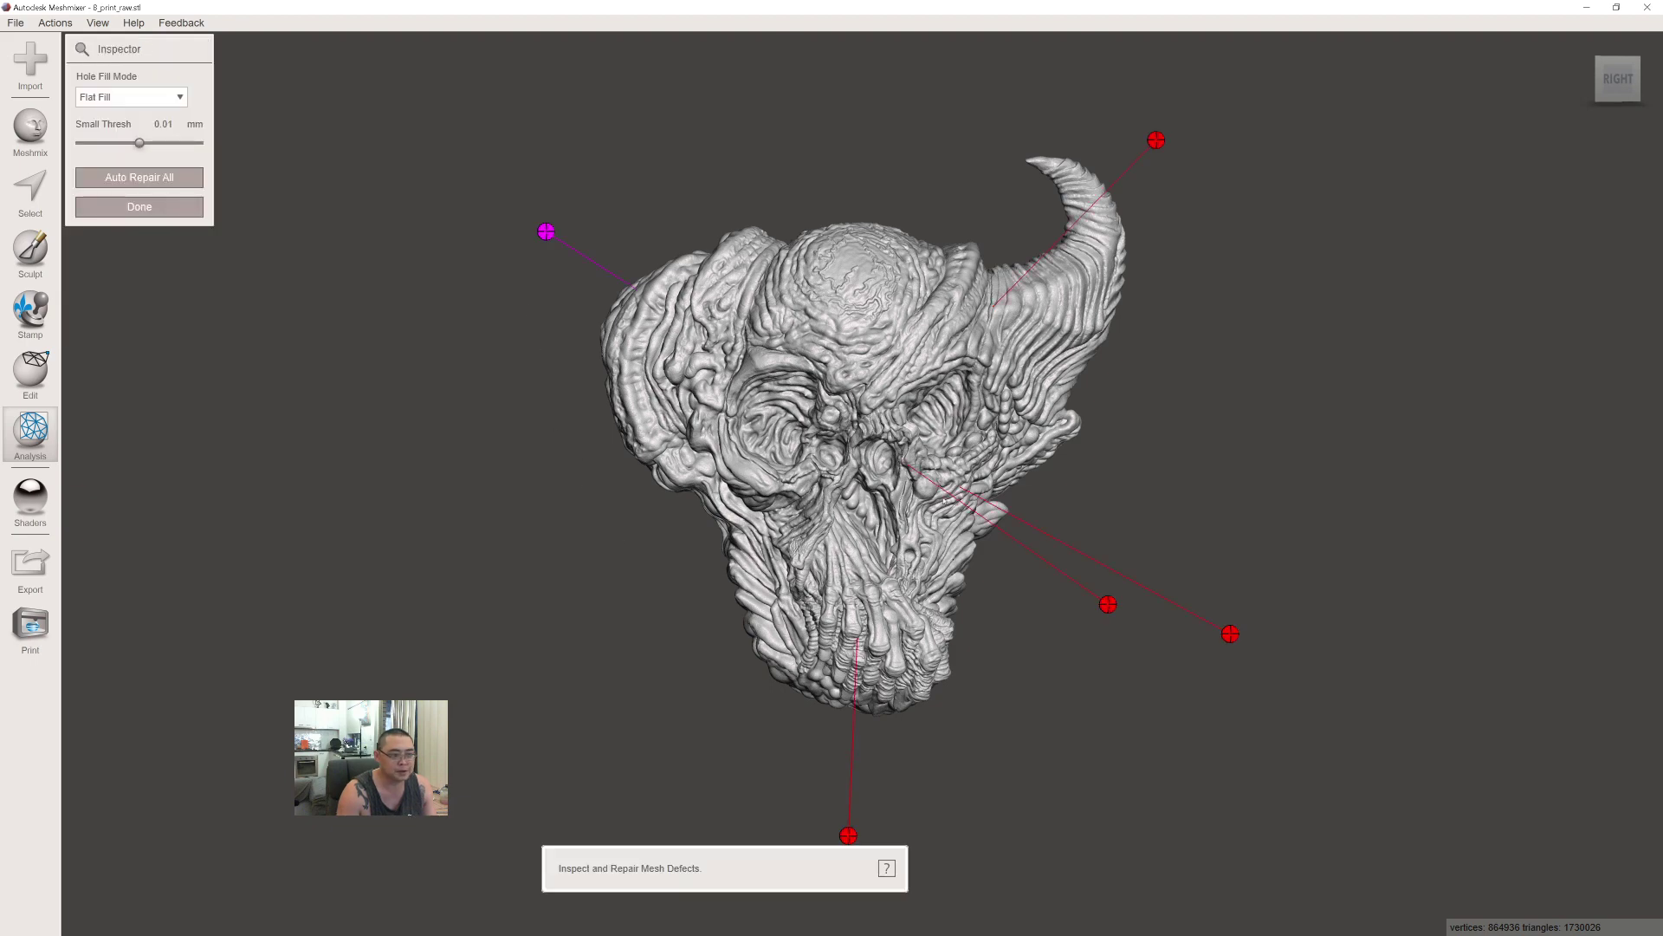
{"action": "right_click_drag", "start_coordinate": [854, 455], "coordinate": [776, 466]}
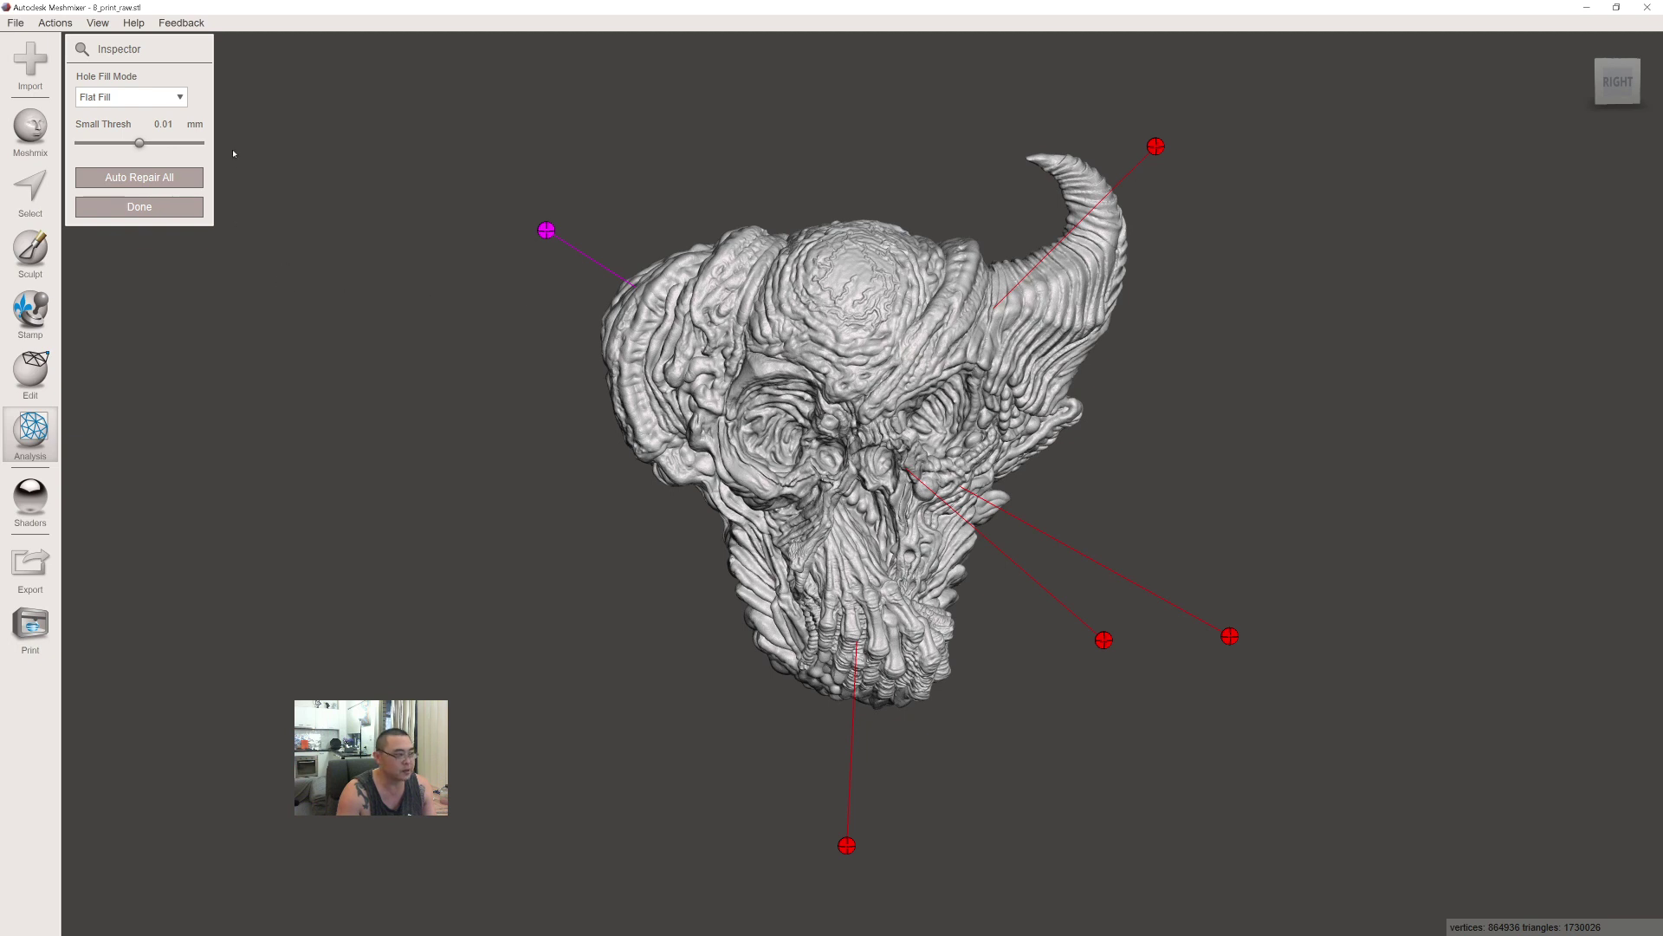
{"action": "left_click", "coordinate": [114, 99]}
{"action": "left_click", "coordinate": [172, 85]}
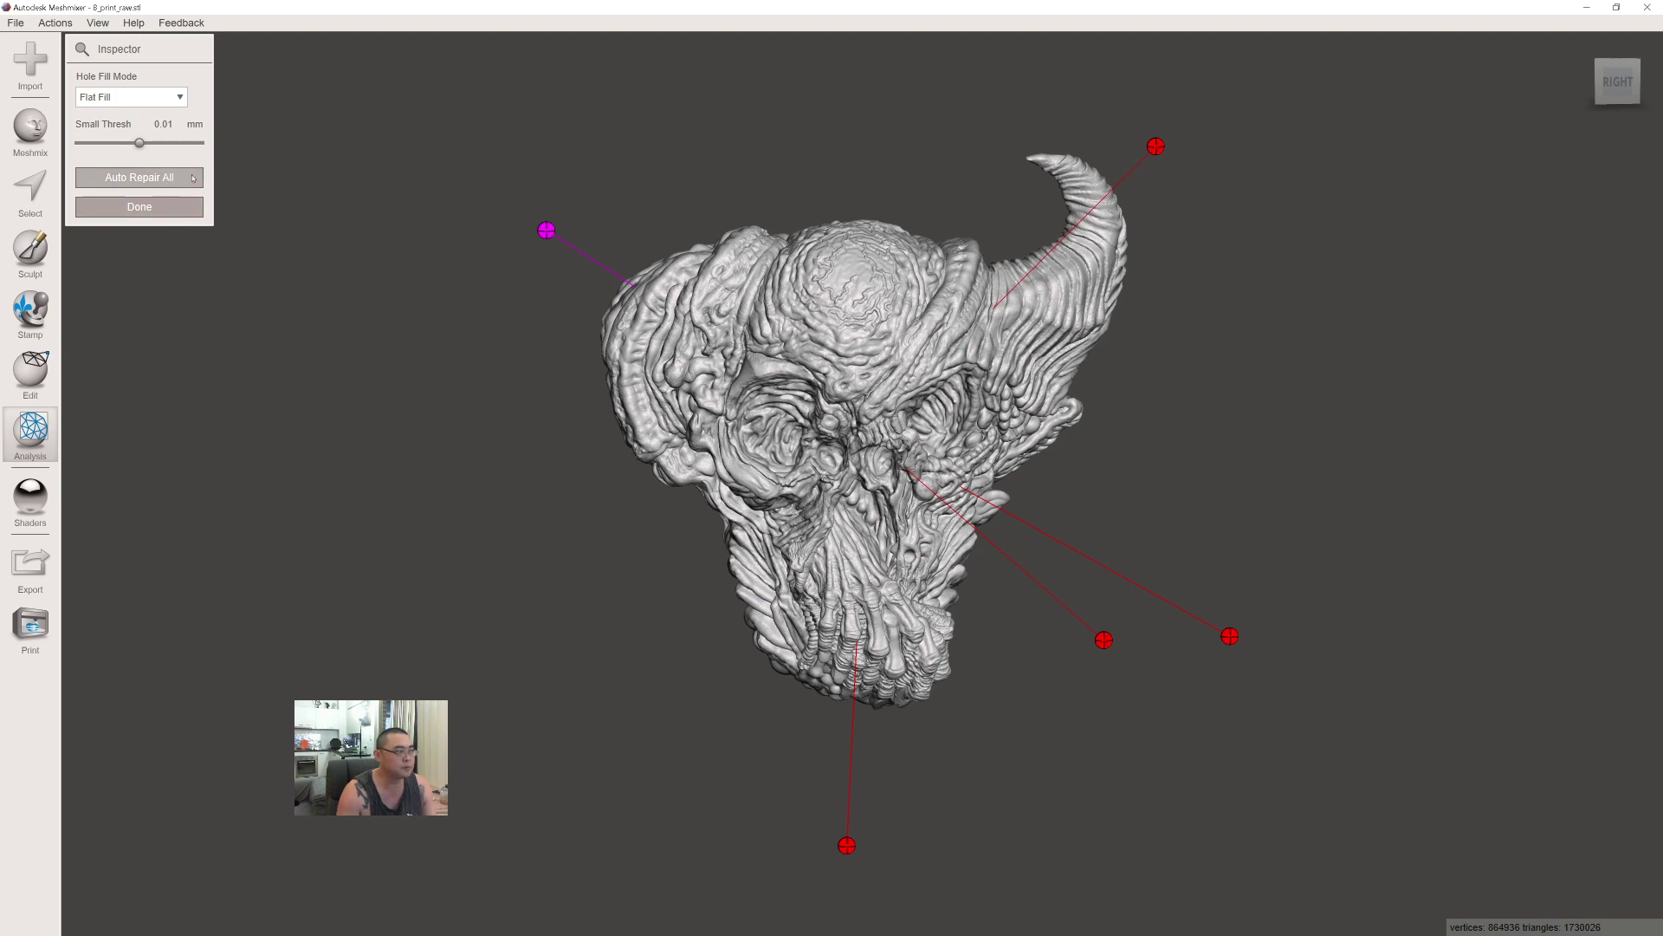
{"action": "left_click", "coordinate": [192, 178]}
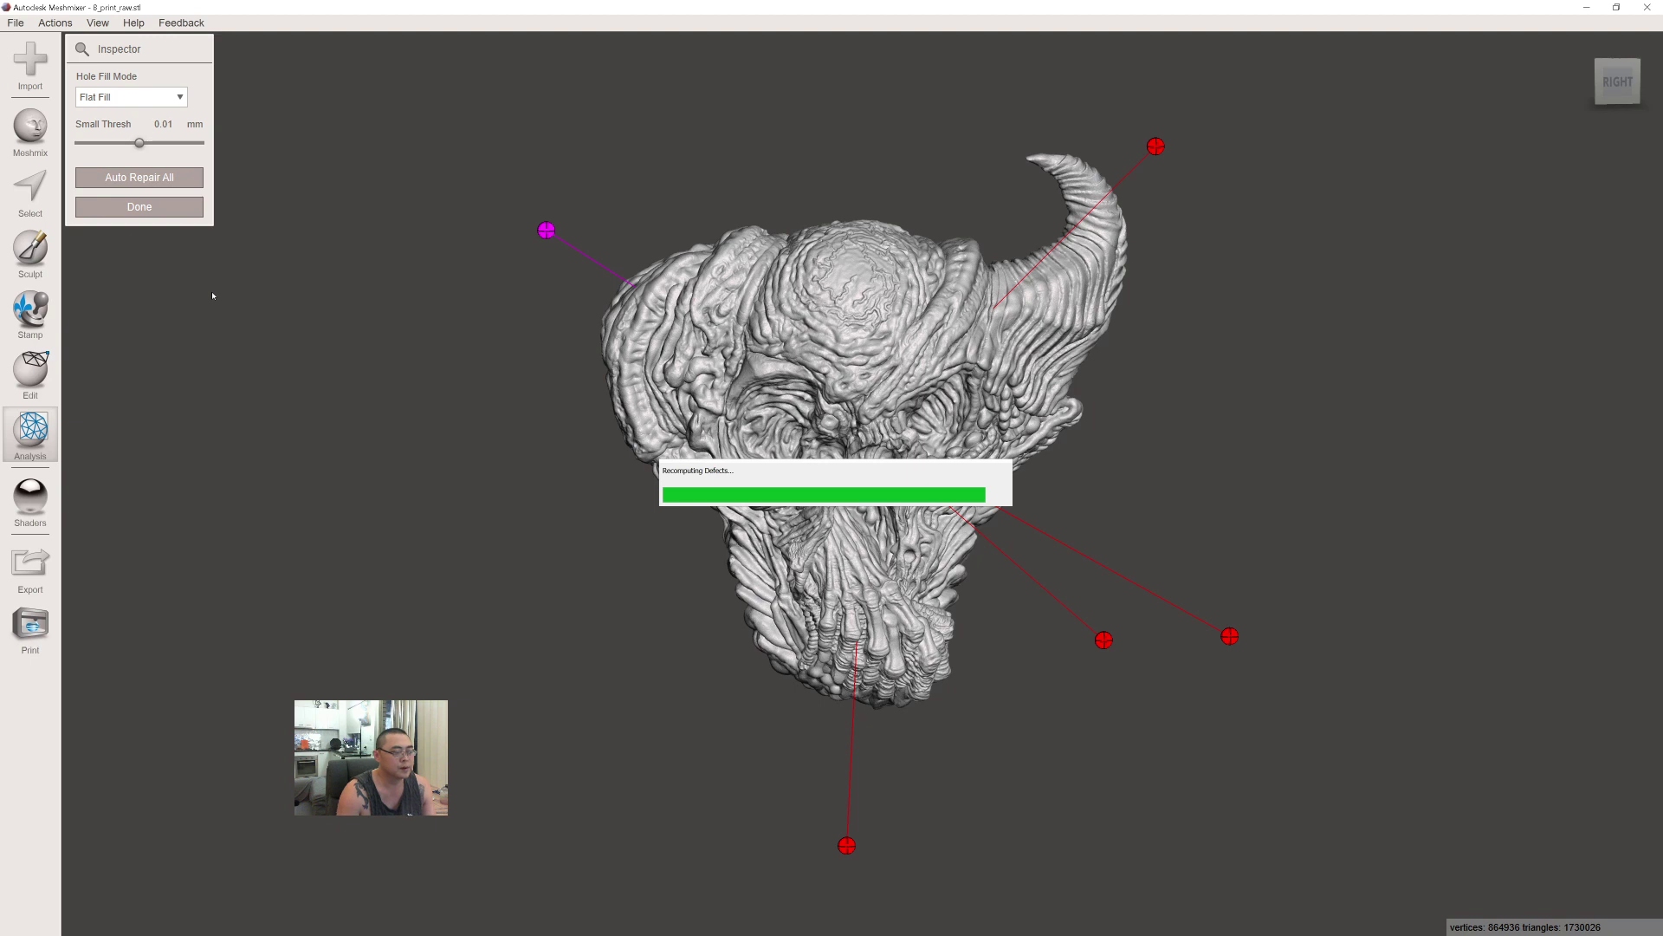
{"action": "left_click", "coordinate": [182, 208]}
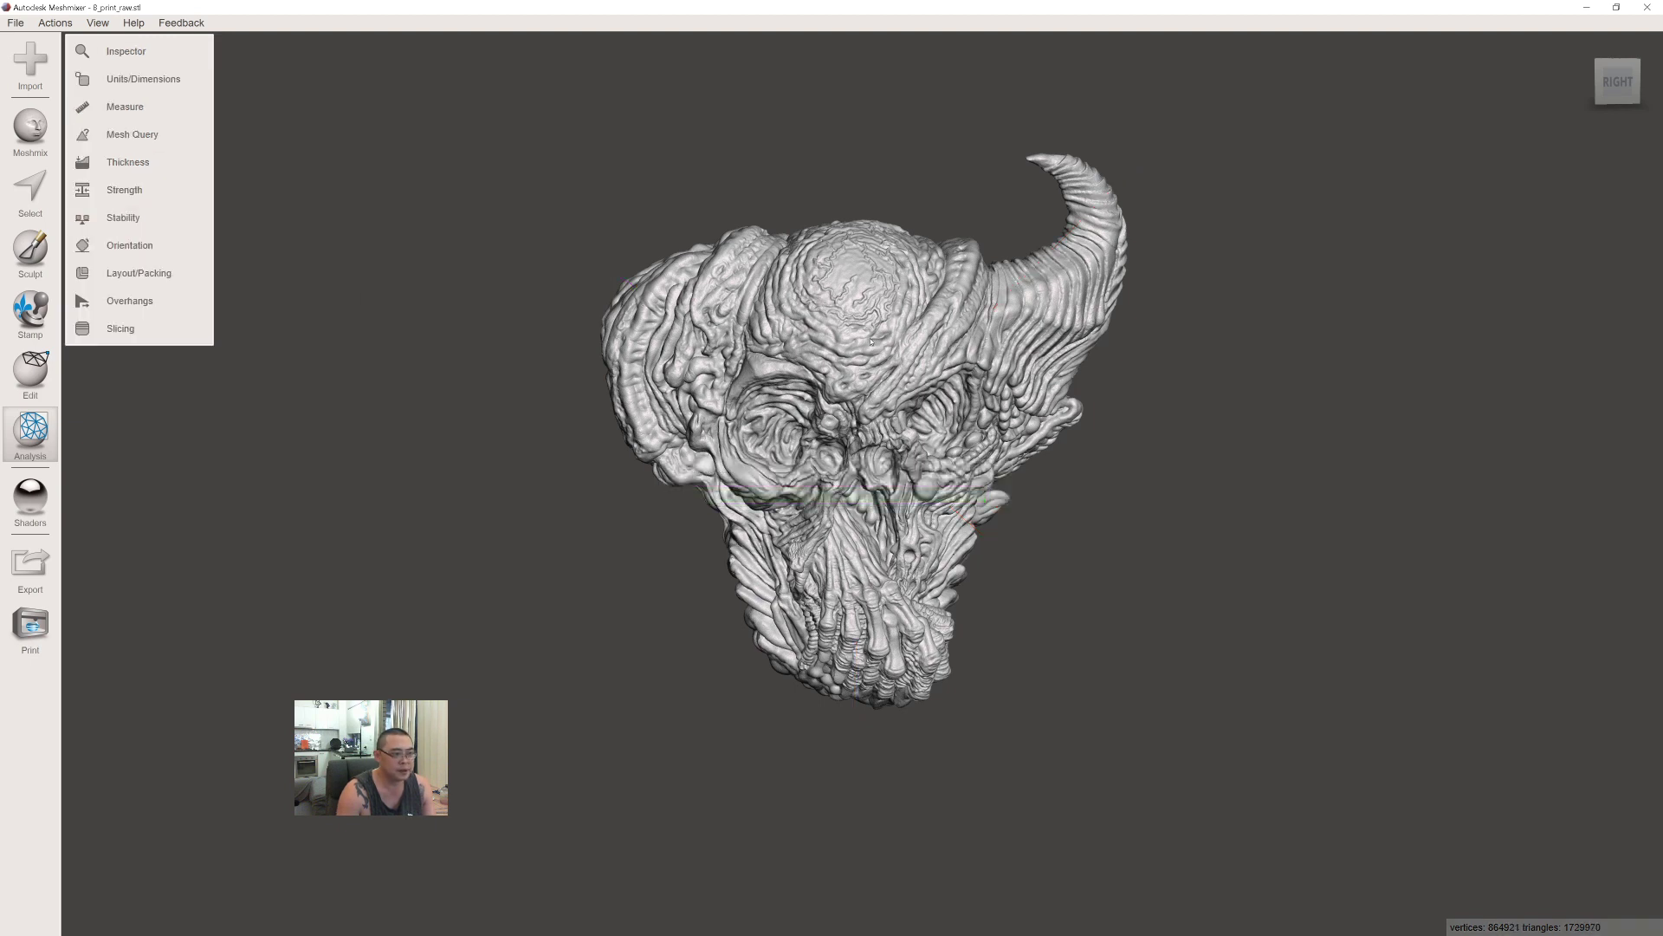
{"action": "scroll", "coordinate": [953, 327], "scroll_direction": "up", "scroll_amount": 3}
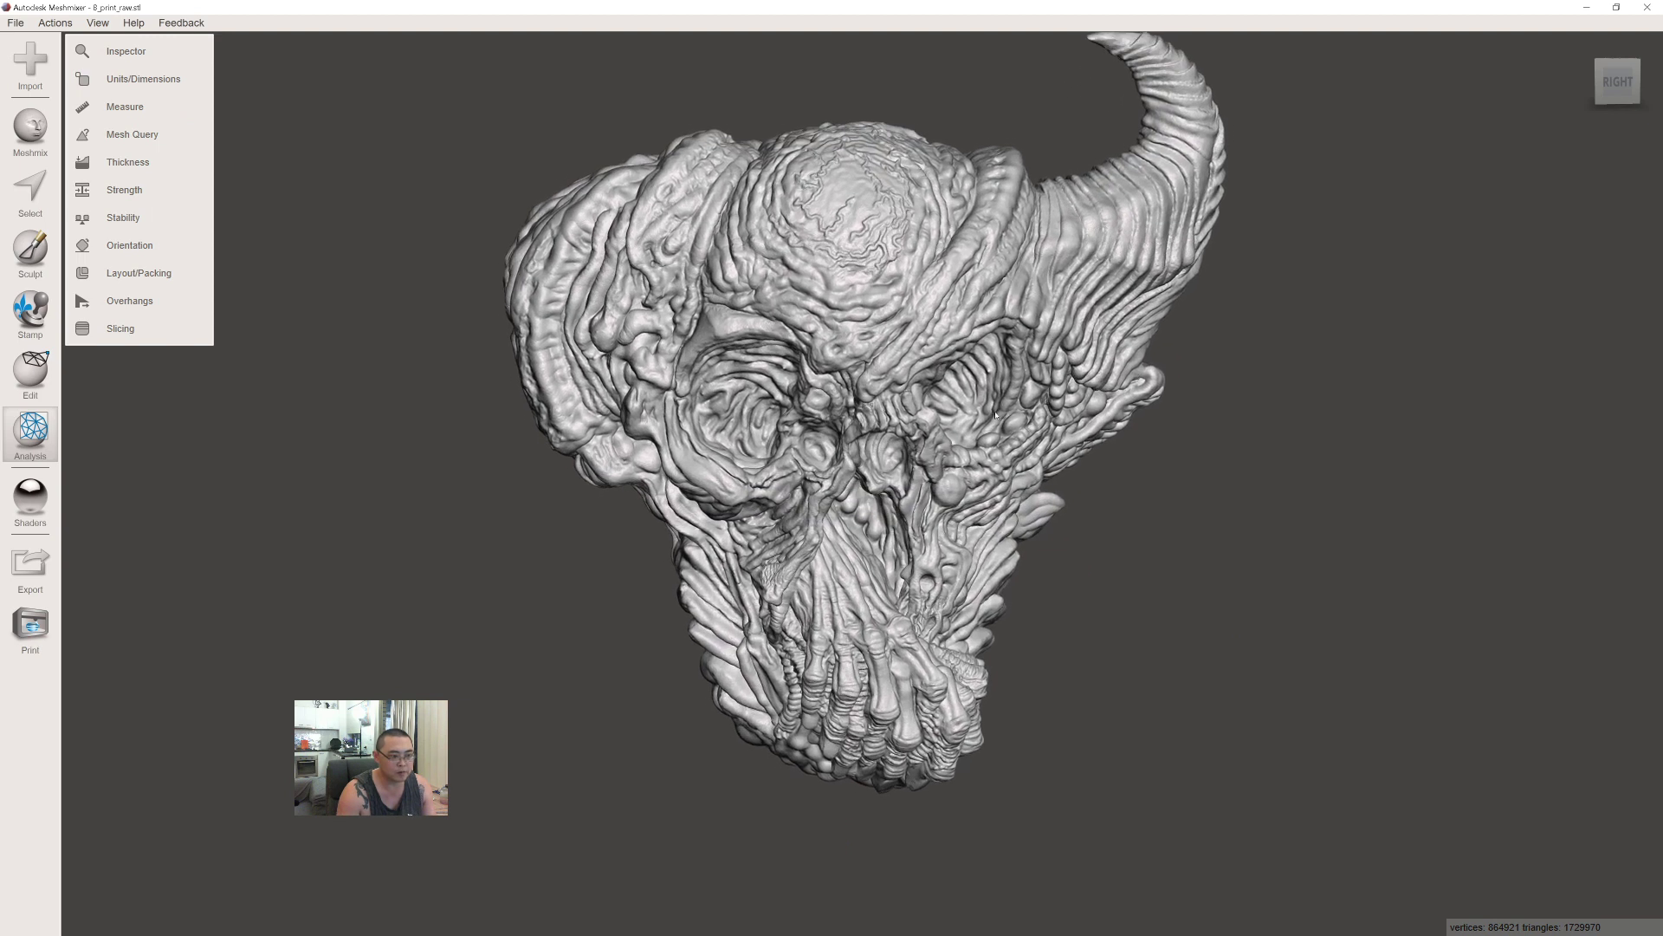
{"action": "middle_click_drag", "start_coordinate": [984, 373], "coordinate": [942, 413]}
{"action": "scroll", "coordinate": [897, 455], "scroll_direction": "down", "scroll_amount": 1}
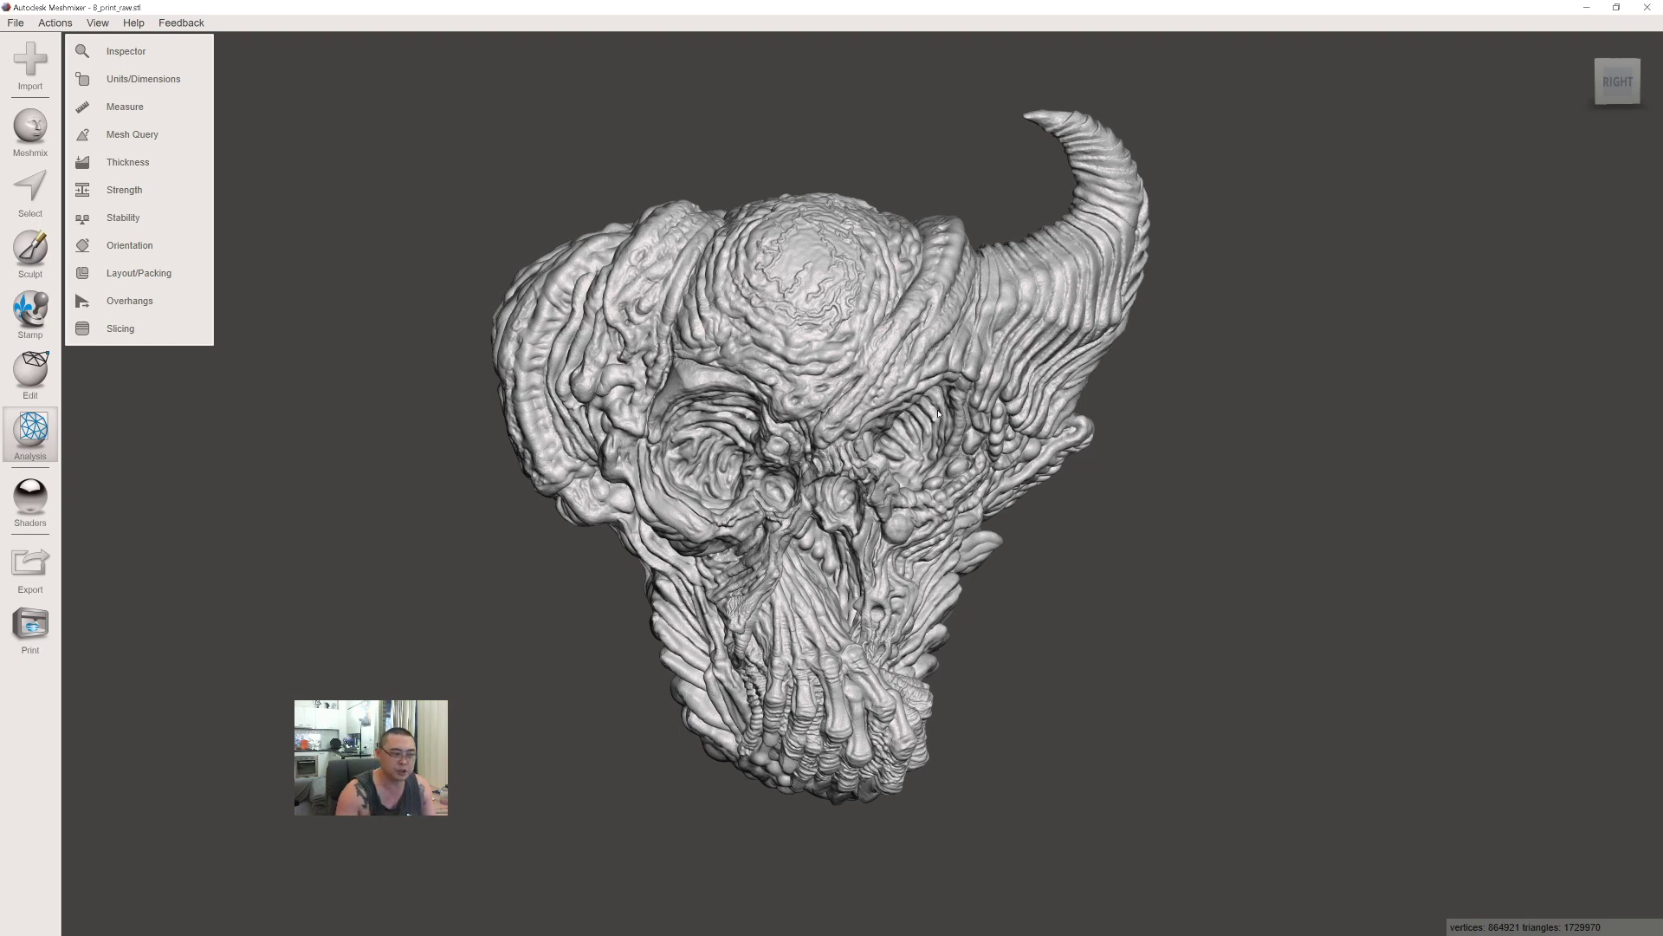
{"action": "middle_click_drag", "start_coordinate": [899, 341], "coordinate": [923, 340]}
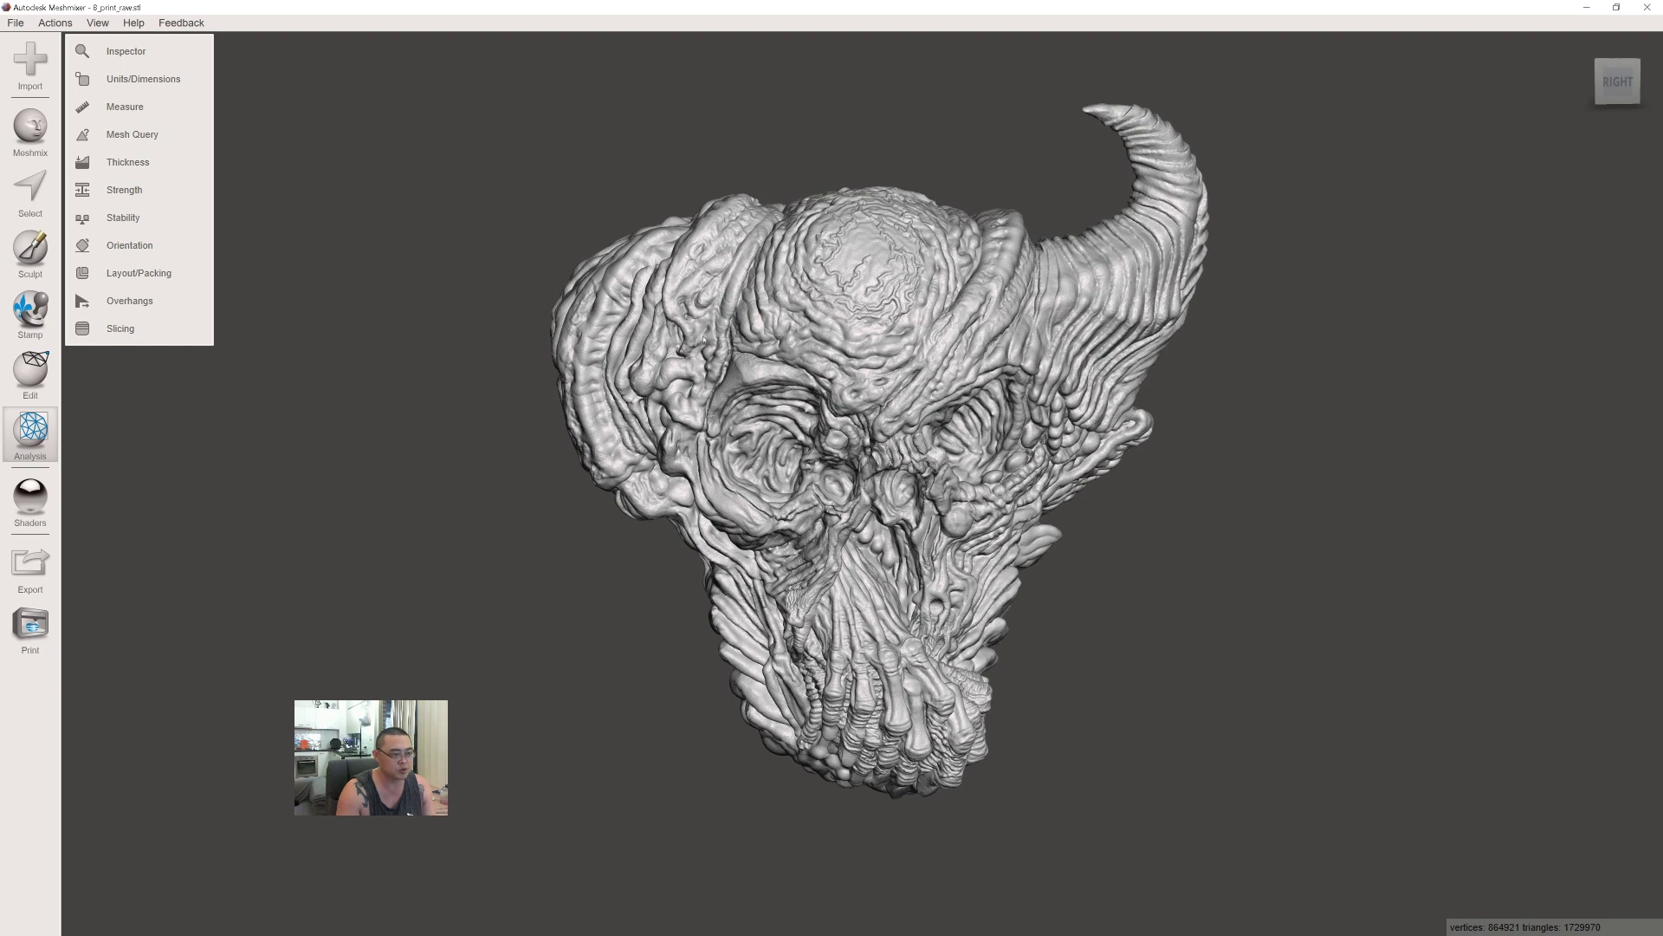
{"action": "right_click_drag", "start_coordinate": [648, 324], "coordinate": [668, 322]}
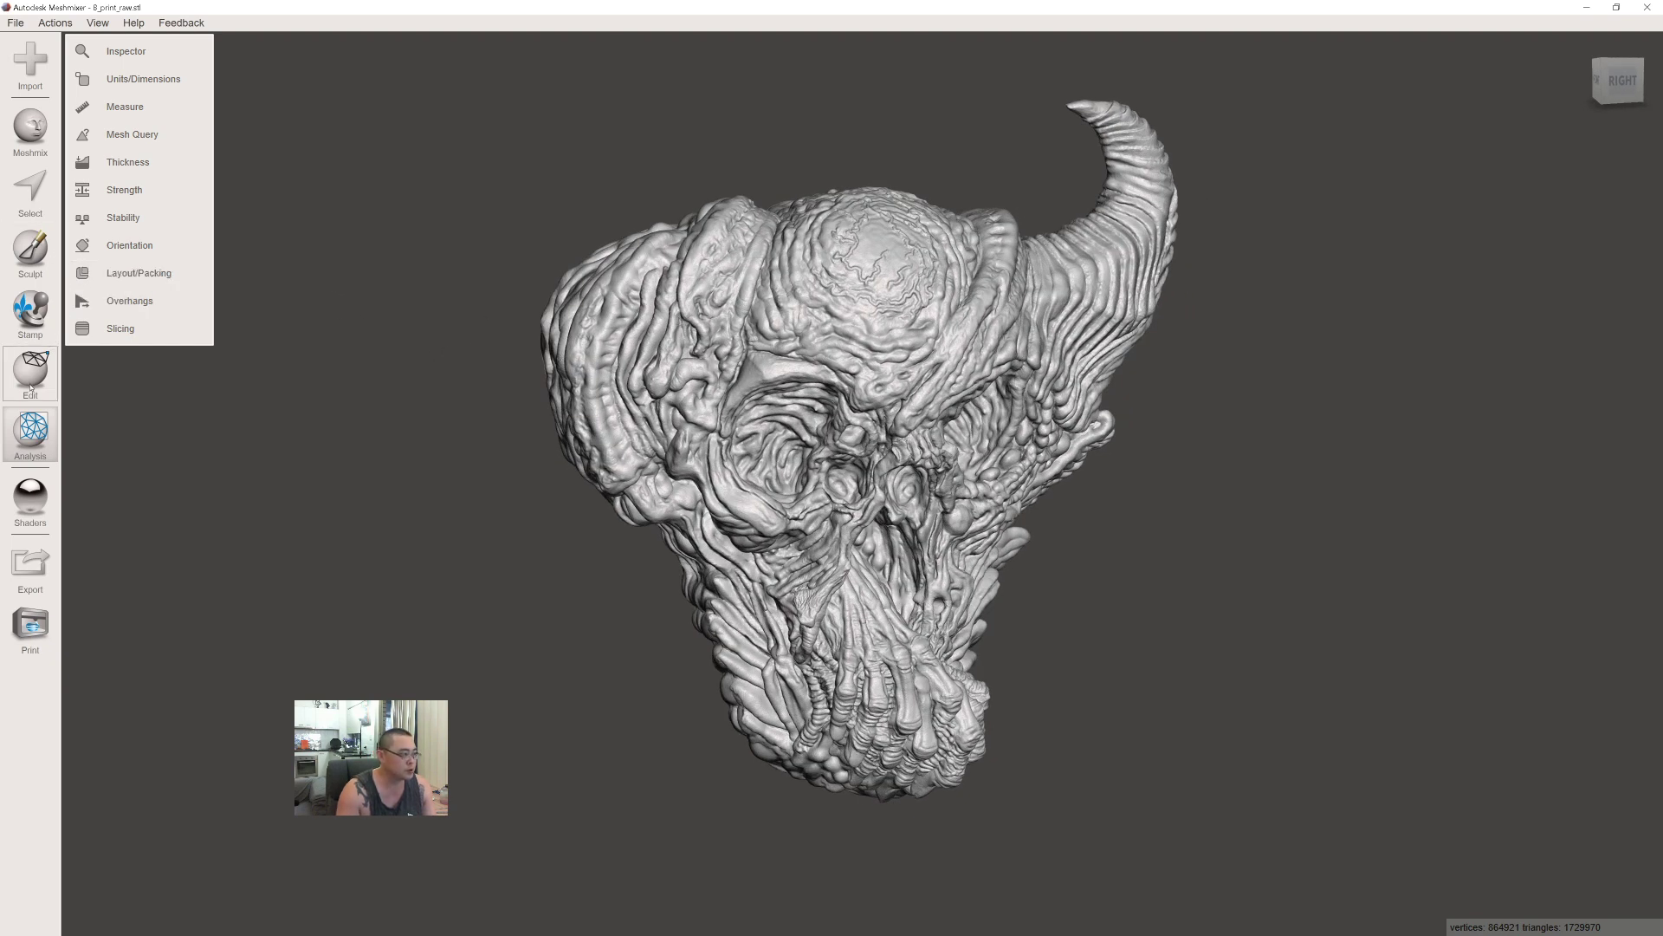
{"action": "mouse_move", "coordinate": [30, 387]}
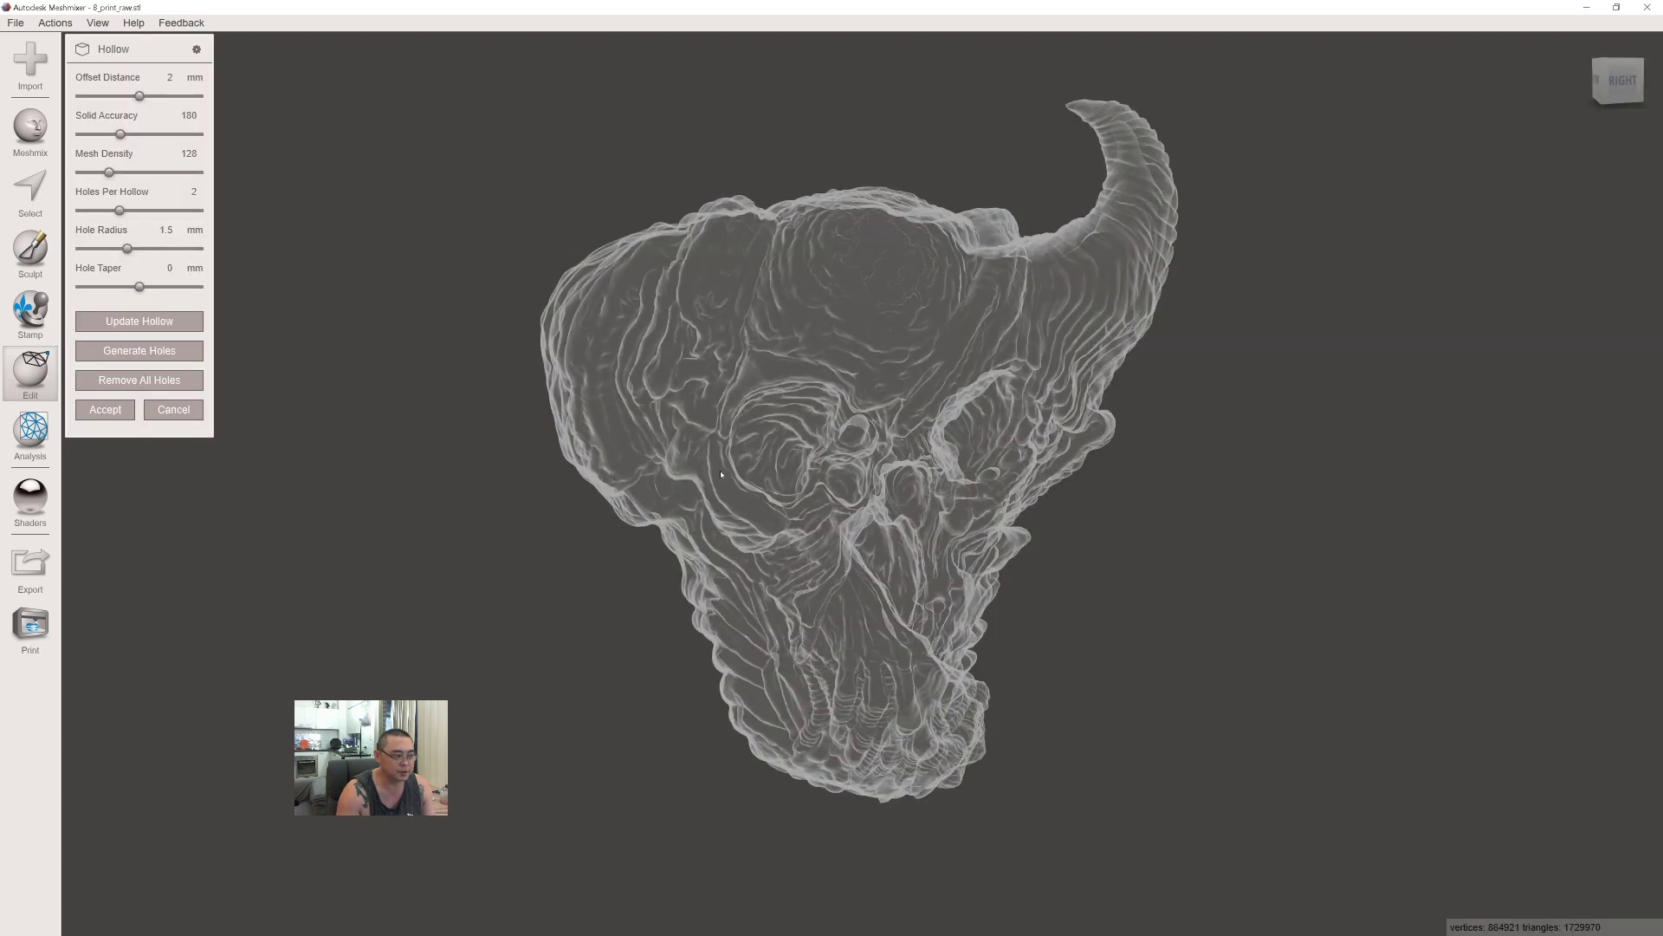
{"action": "left_click", "coordinate": [166, 410]}
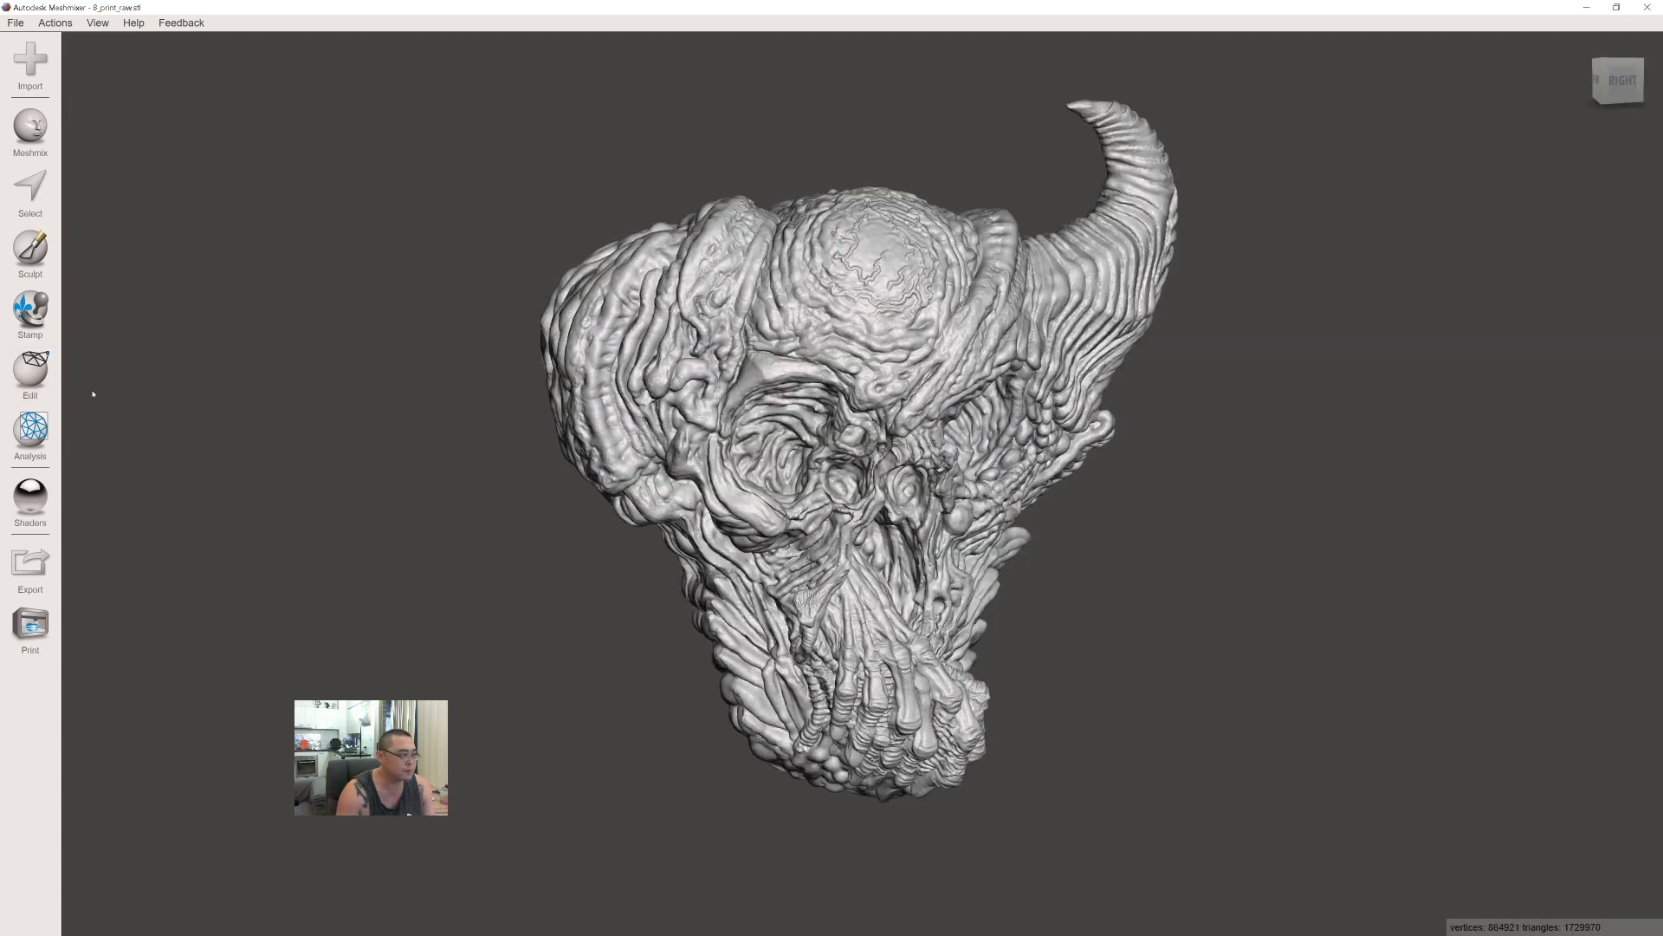
Transform the skull with uniform scaling so that its Y size is 95 mm.
{"action": "left_click", "coordinate": [30, 371]}
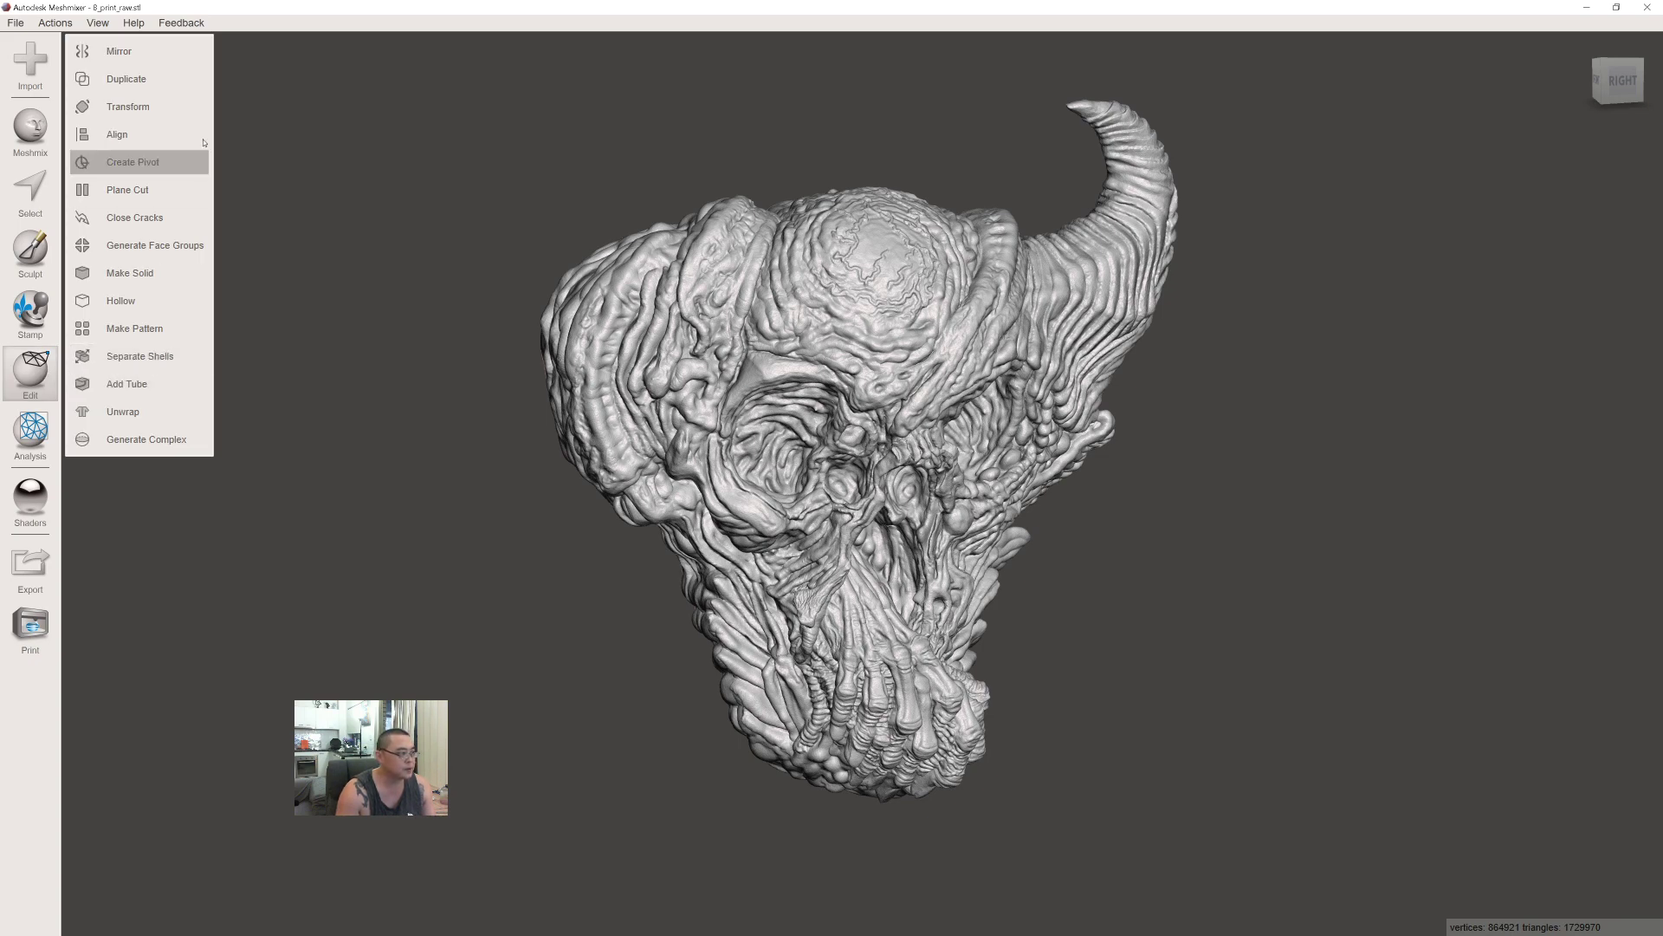
{"action": "left_click", "coordinate": [198, 107]}
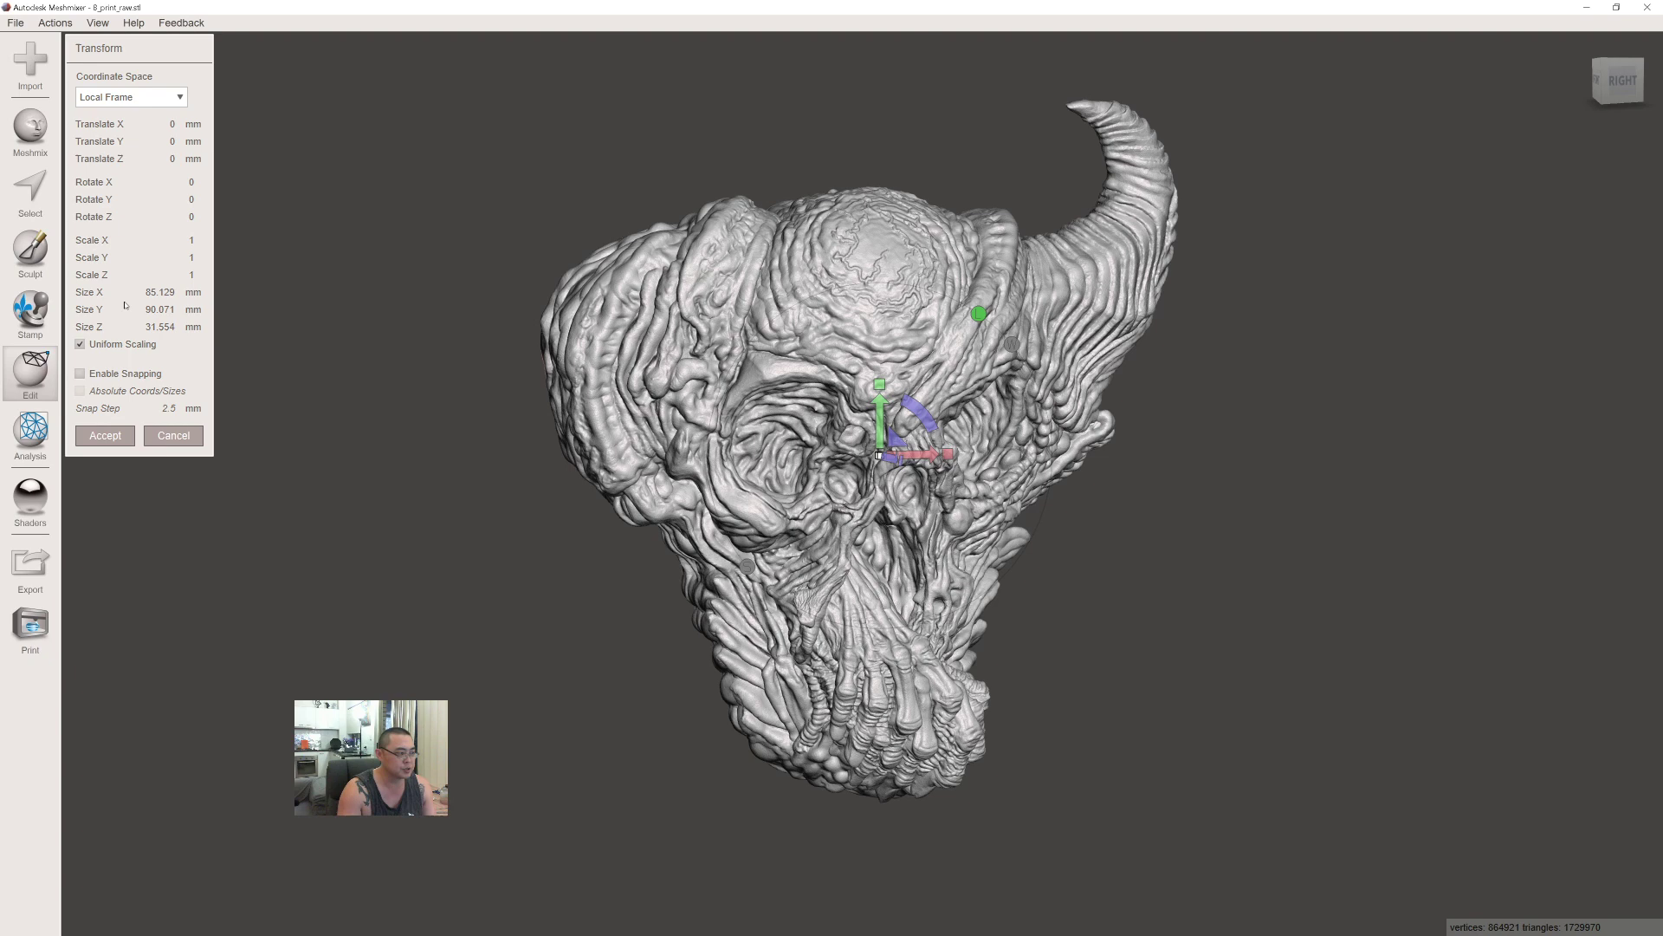
{"action": "left_click_drag", "start_coordinate": [136, 312], "coordinate": [170, 311]}
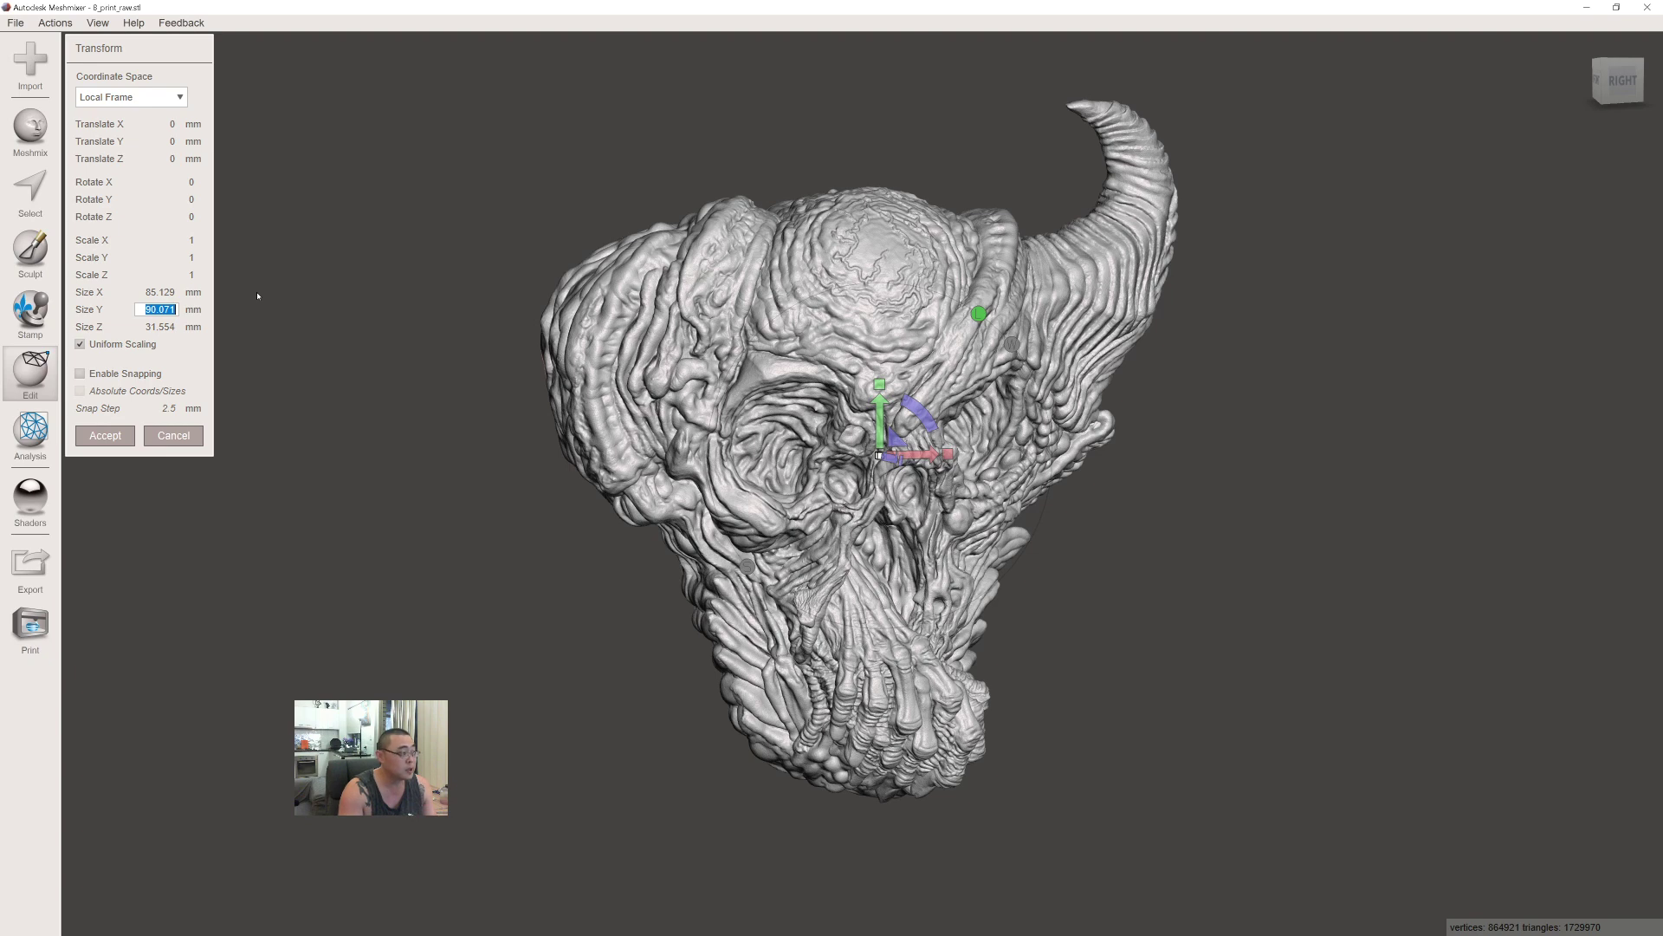
{"action": "type", "text": "95"}
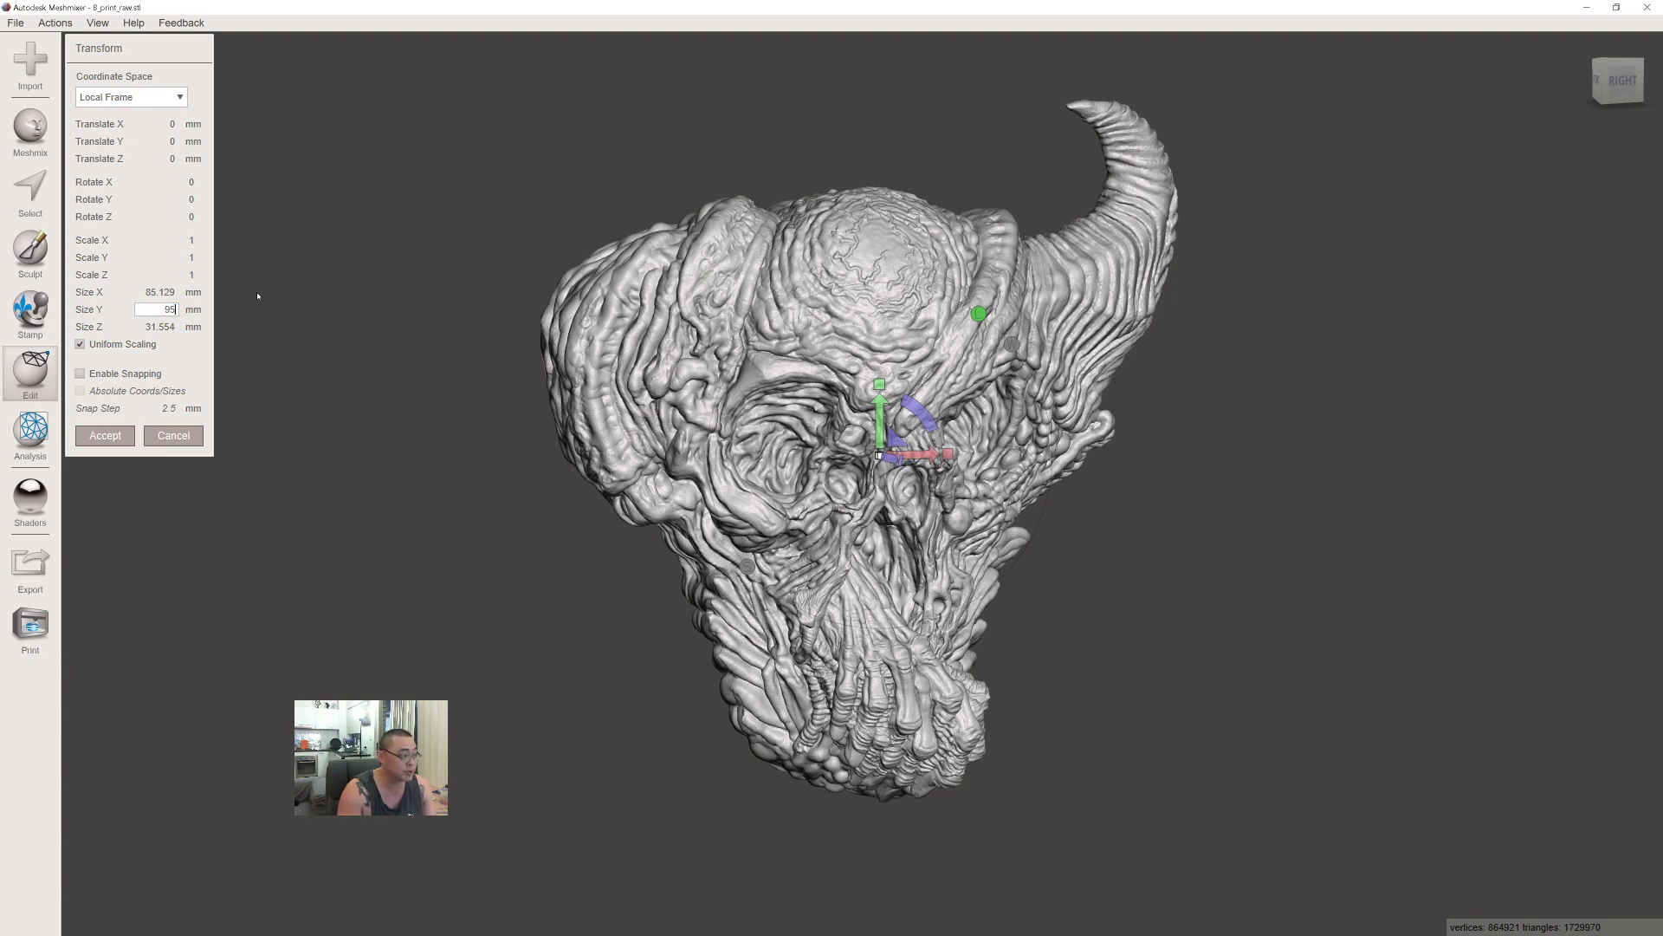
{"action": "key", "text": "Return"}
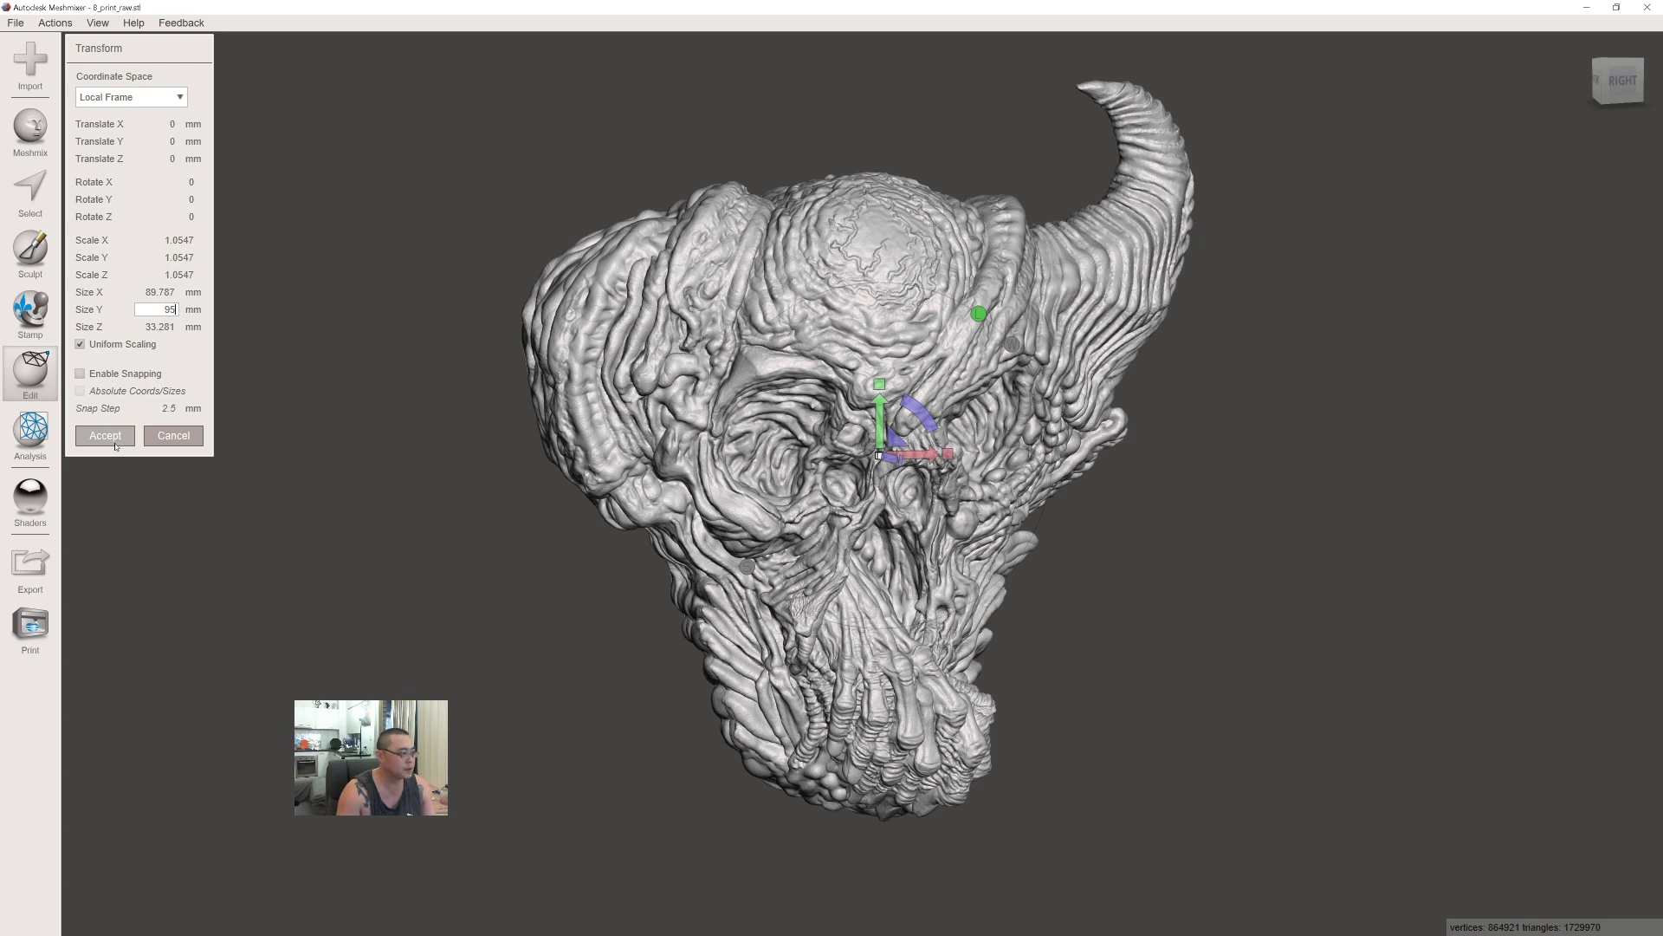
{"action": "left_click", "coordinate": [115, 444]}
{"action": "key", "text": "Return"}
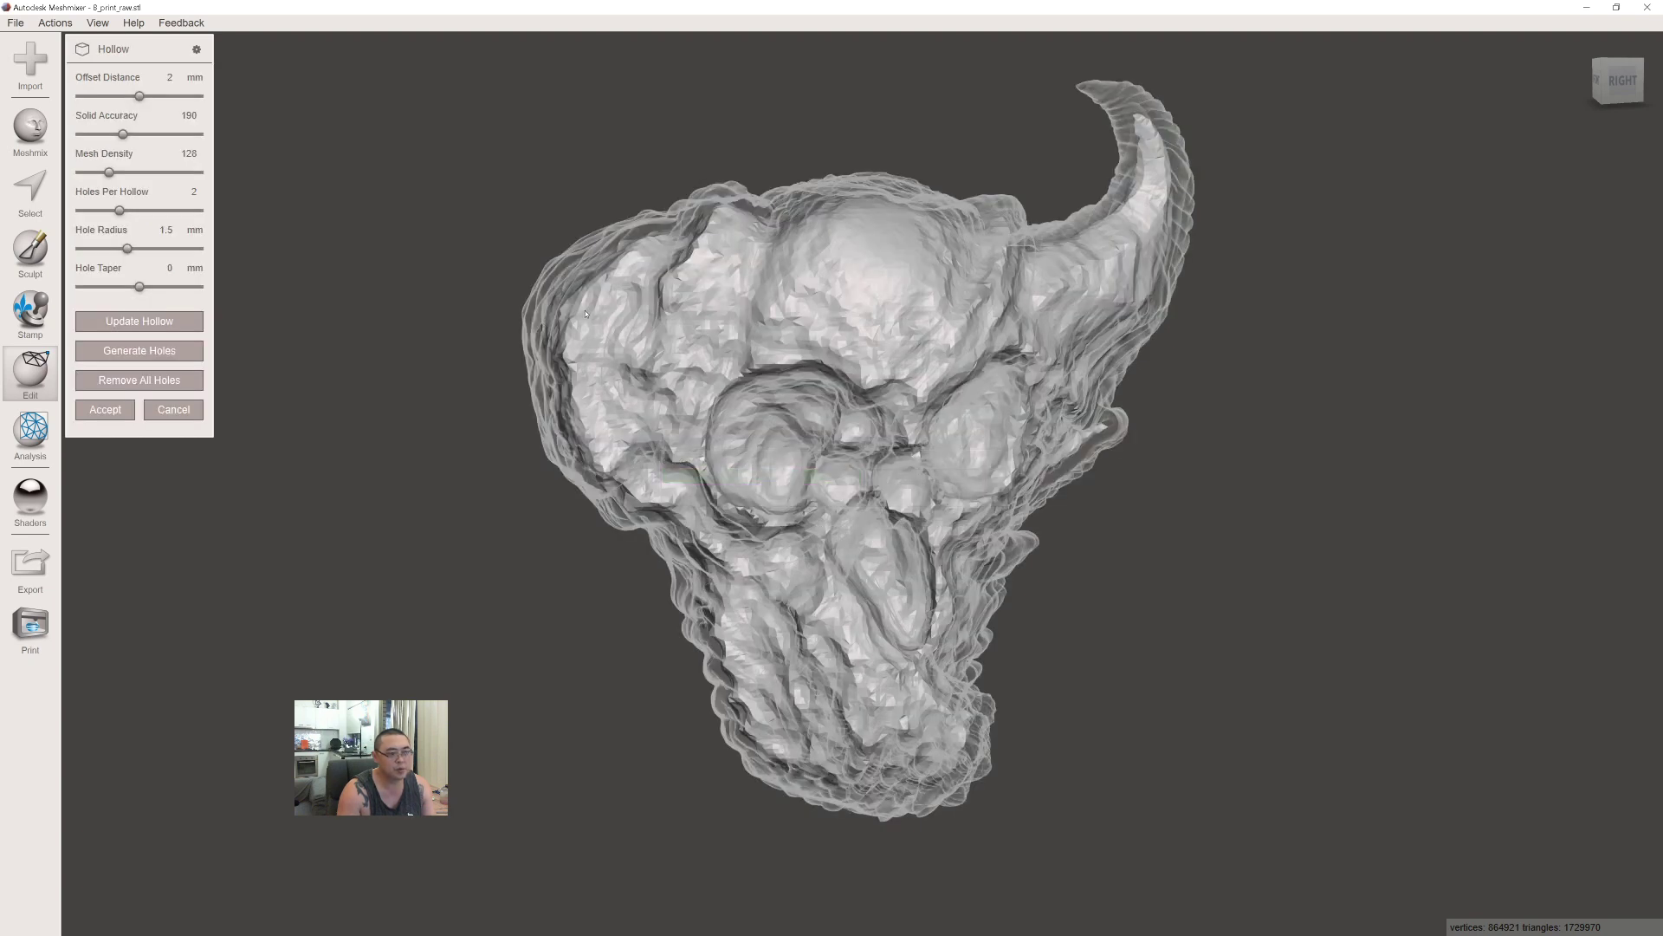
Set the Hollow offset distance for the skull to 1.8 mm and update the hollow.
{"action": "right_click_drag", "start_coordinate": [907, 238], "coordinate": [860, 297]}
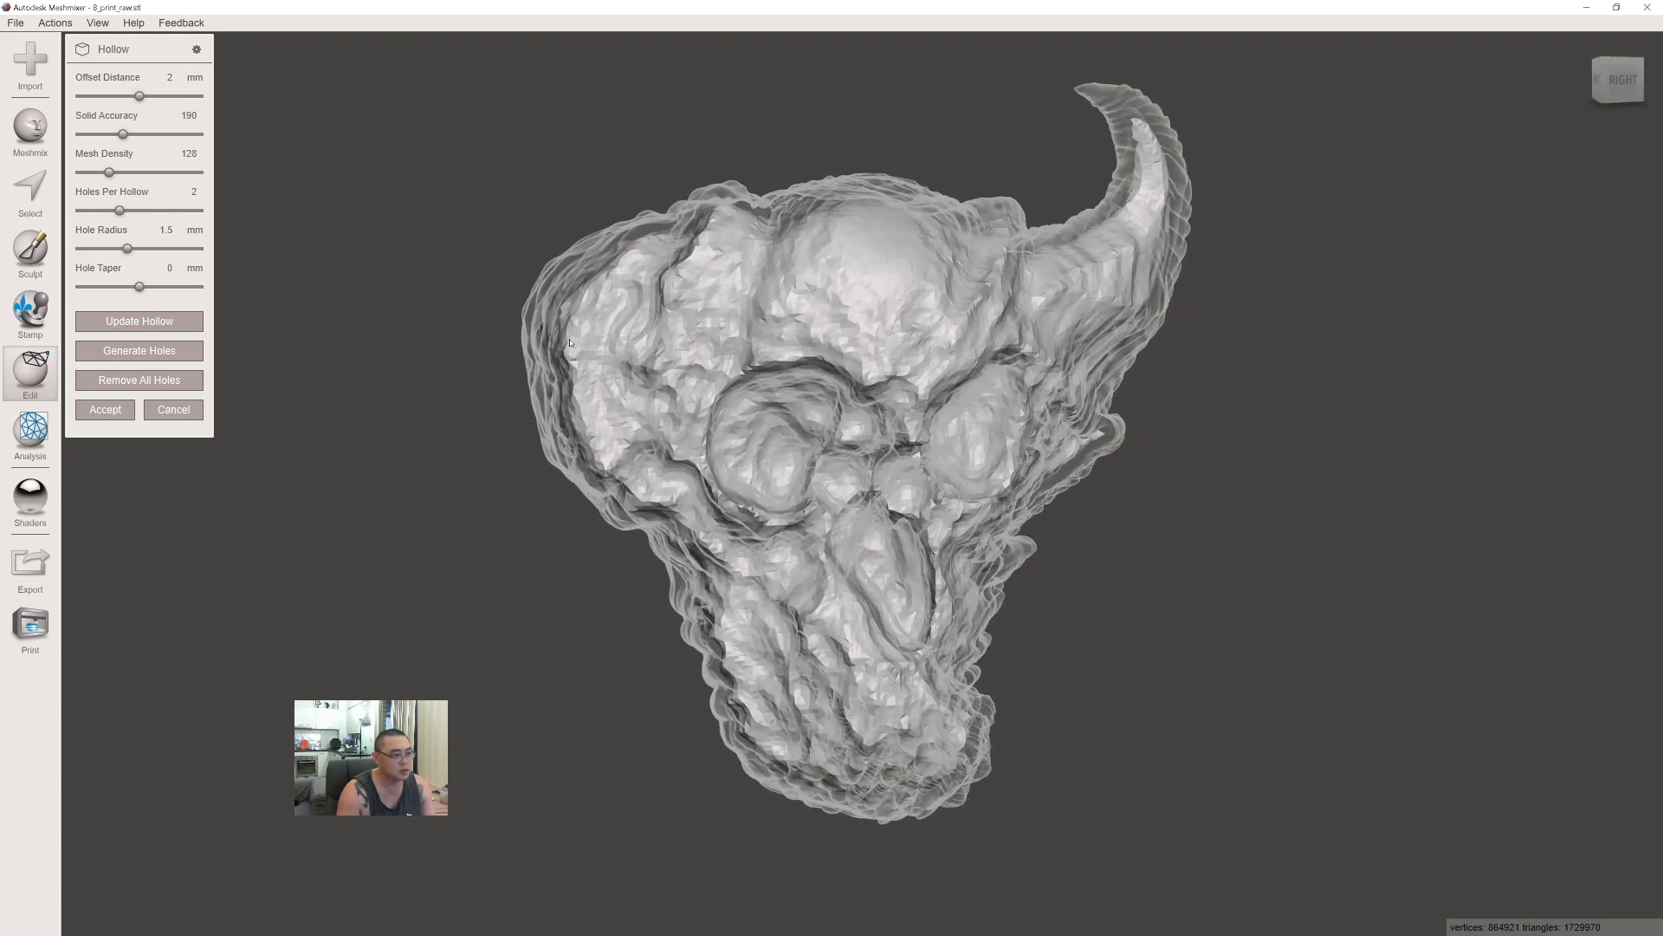
{"action": "left_click", "coordinate": [170, 76]}
{"action": "left_click_drag", "start_coordinate": [175, 77], "coordinate": [67, 112]}
{"action": "type", "text": "1.8"}
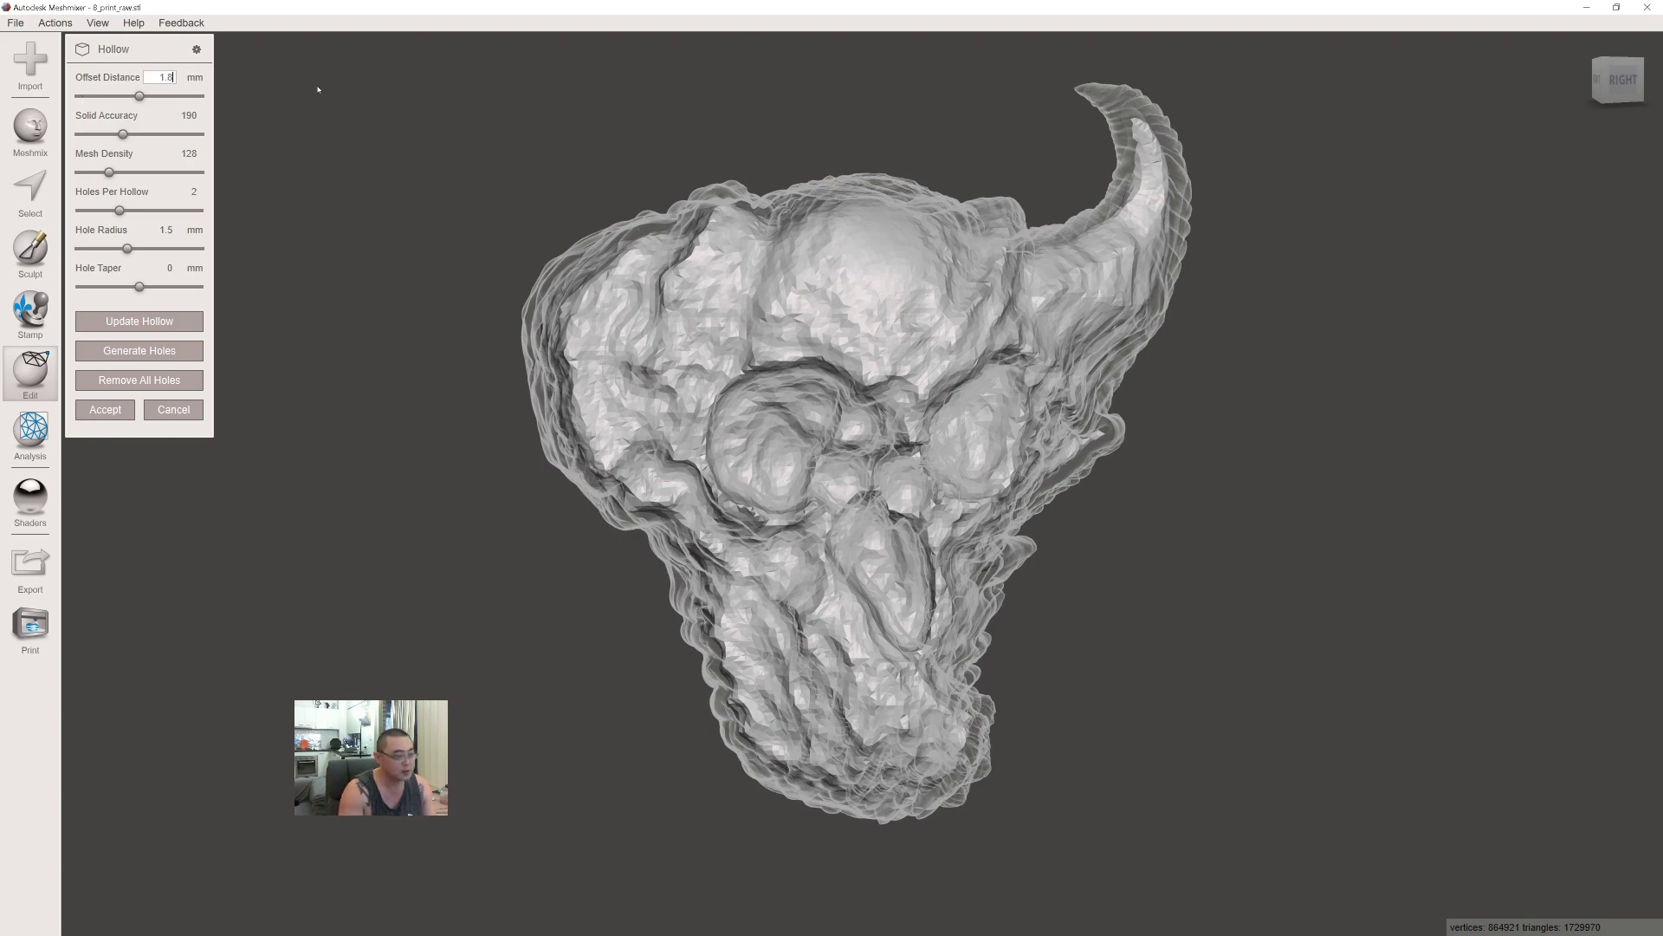
{"action": "left_click", "coordinate": [163, 322]}
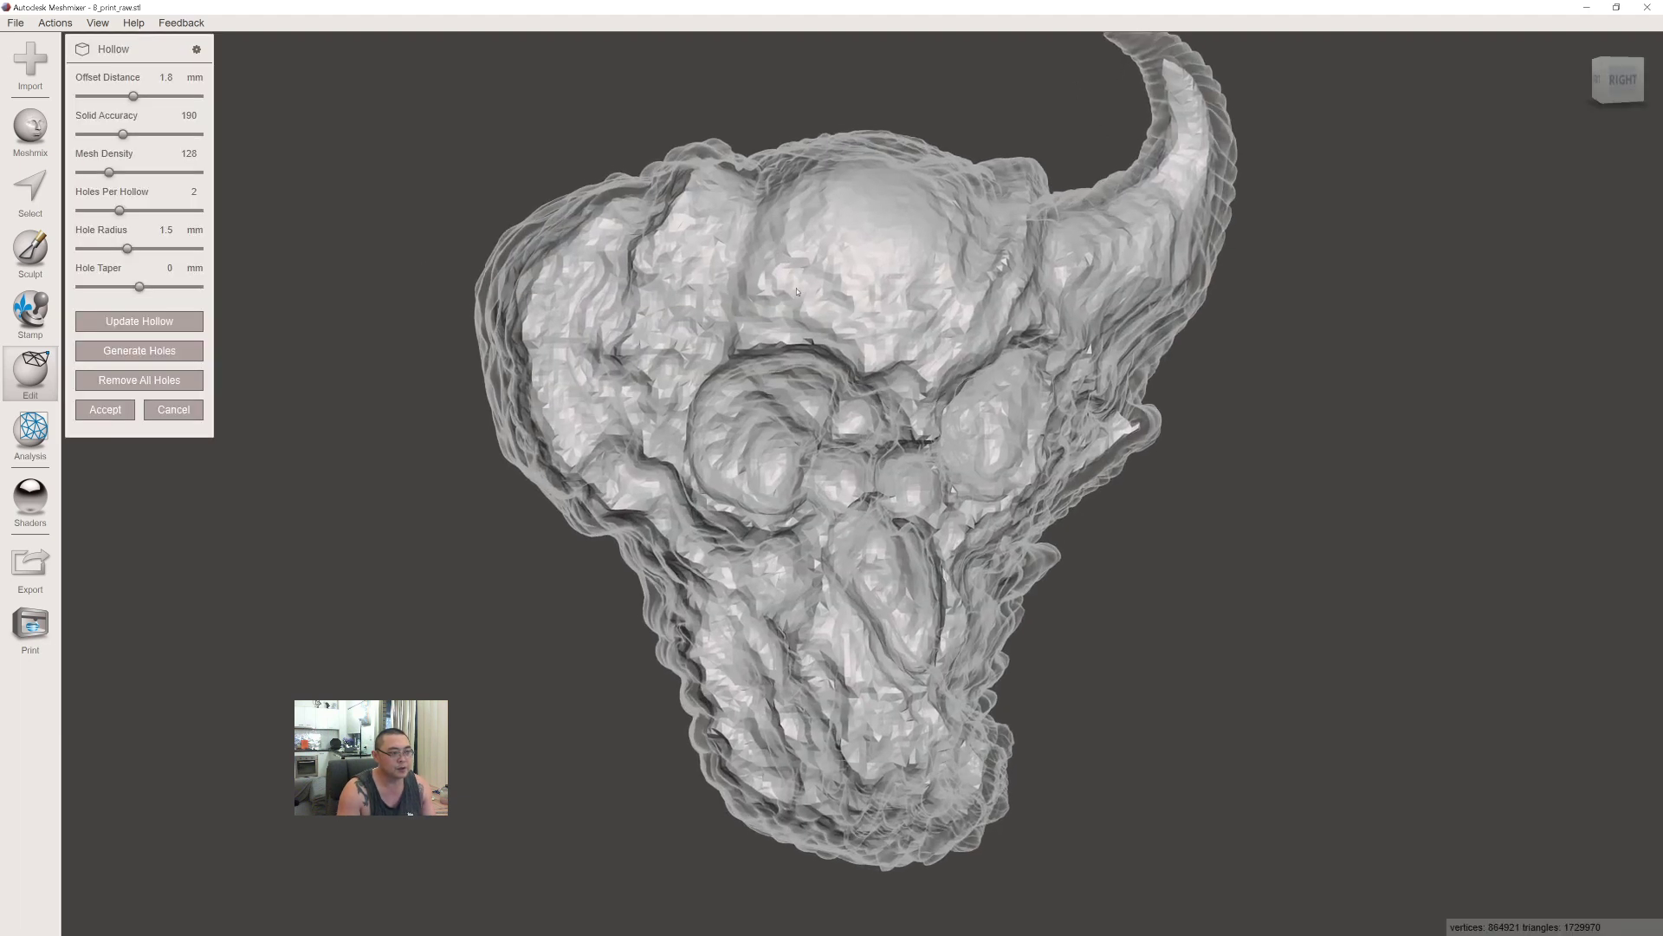
Set the skull hollow's mesh density to 160 and regenerate the hollow.
{"action": "right_click_drag", "start_coordinate": [756, 274], "coordinate": [840, 308]}
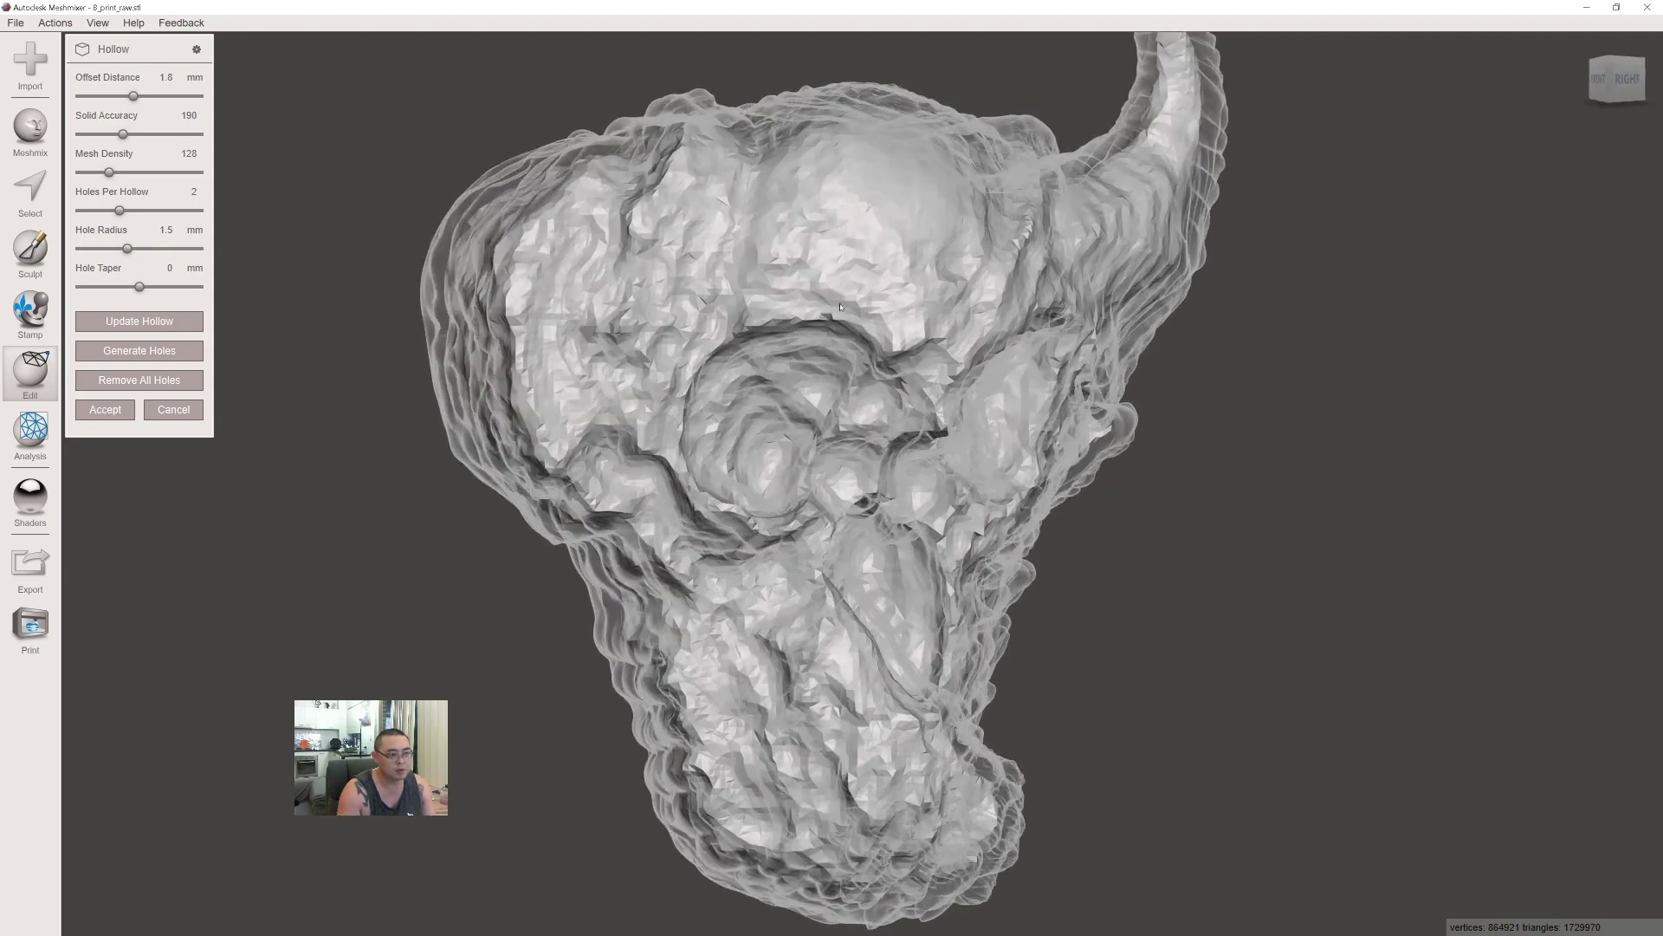
{"action": "left_click", "coordinate": [174, 155]}
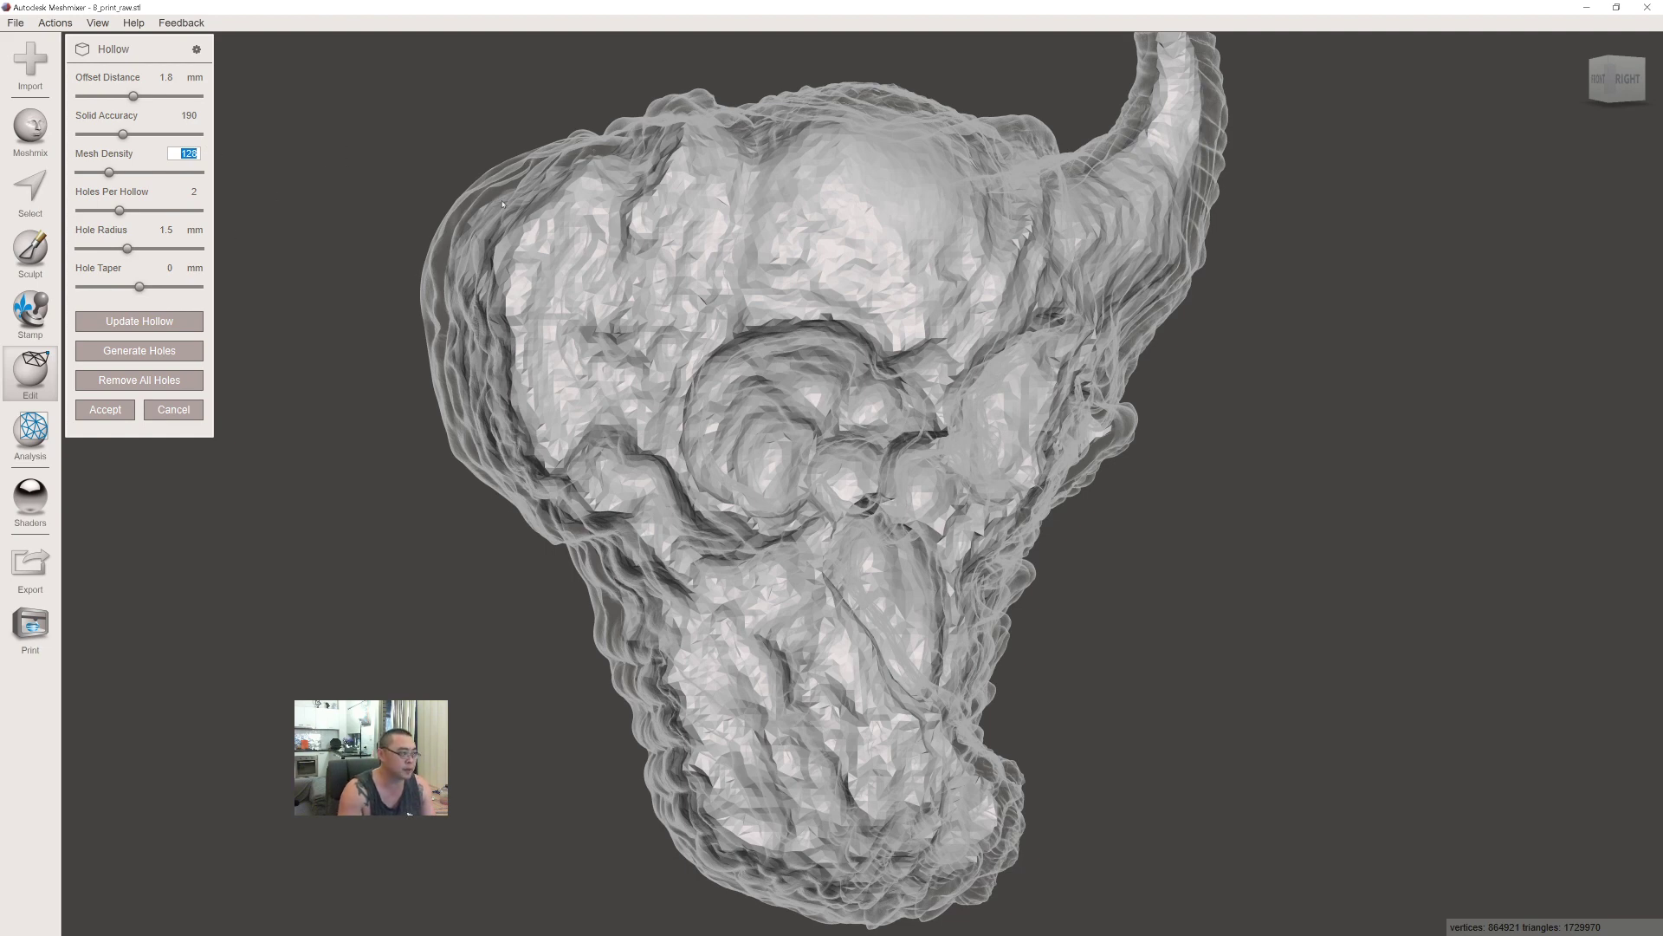
{"action": "type", "text": "160"}
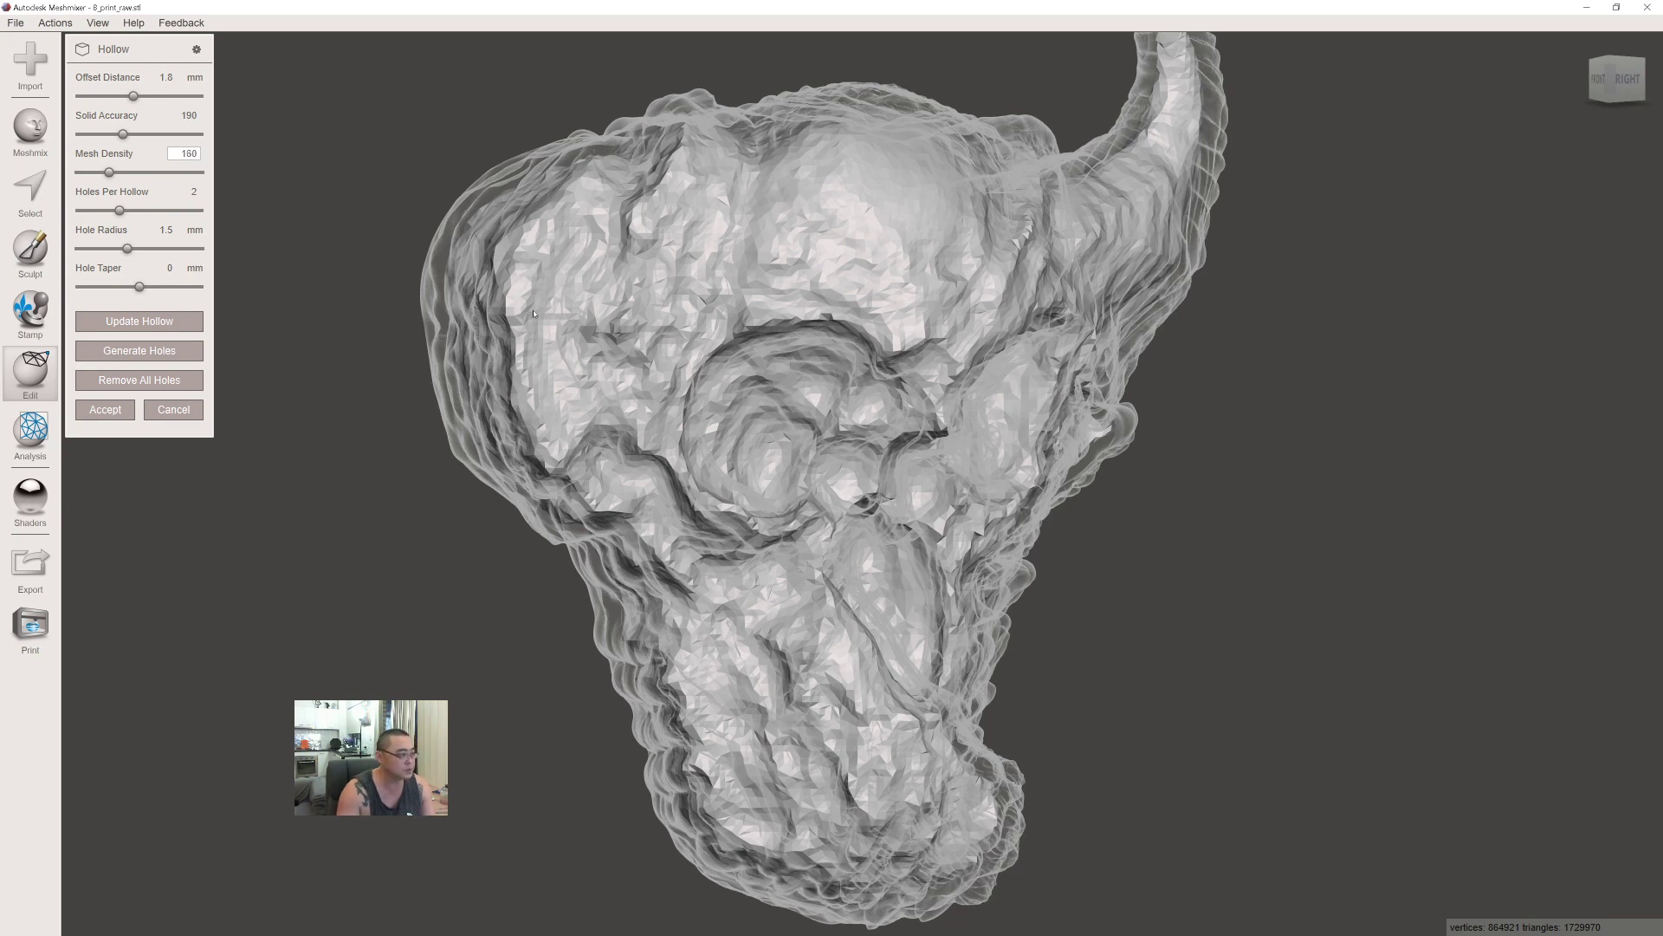
{"action": "key", "text": "Return"}
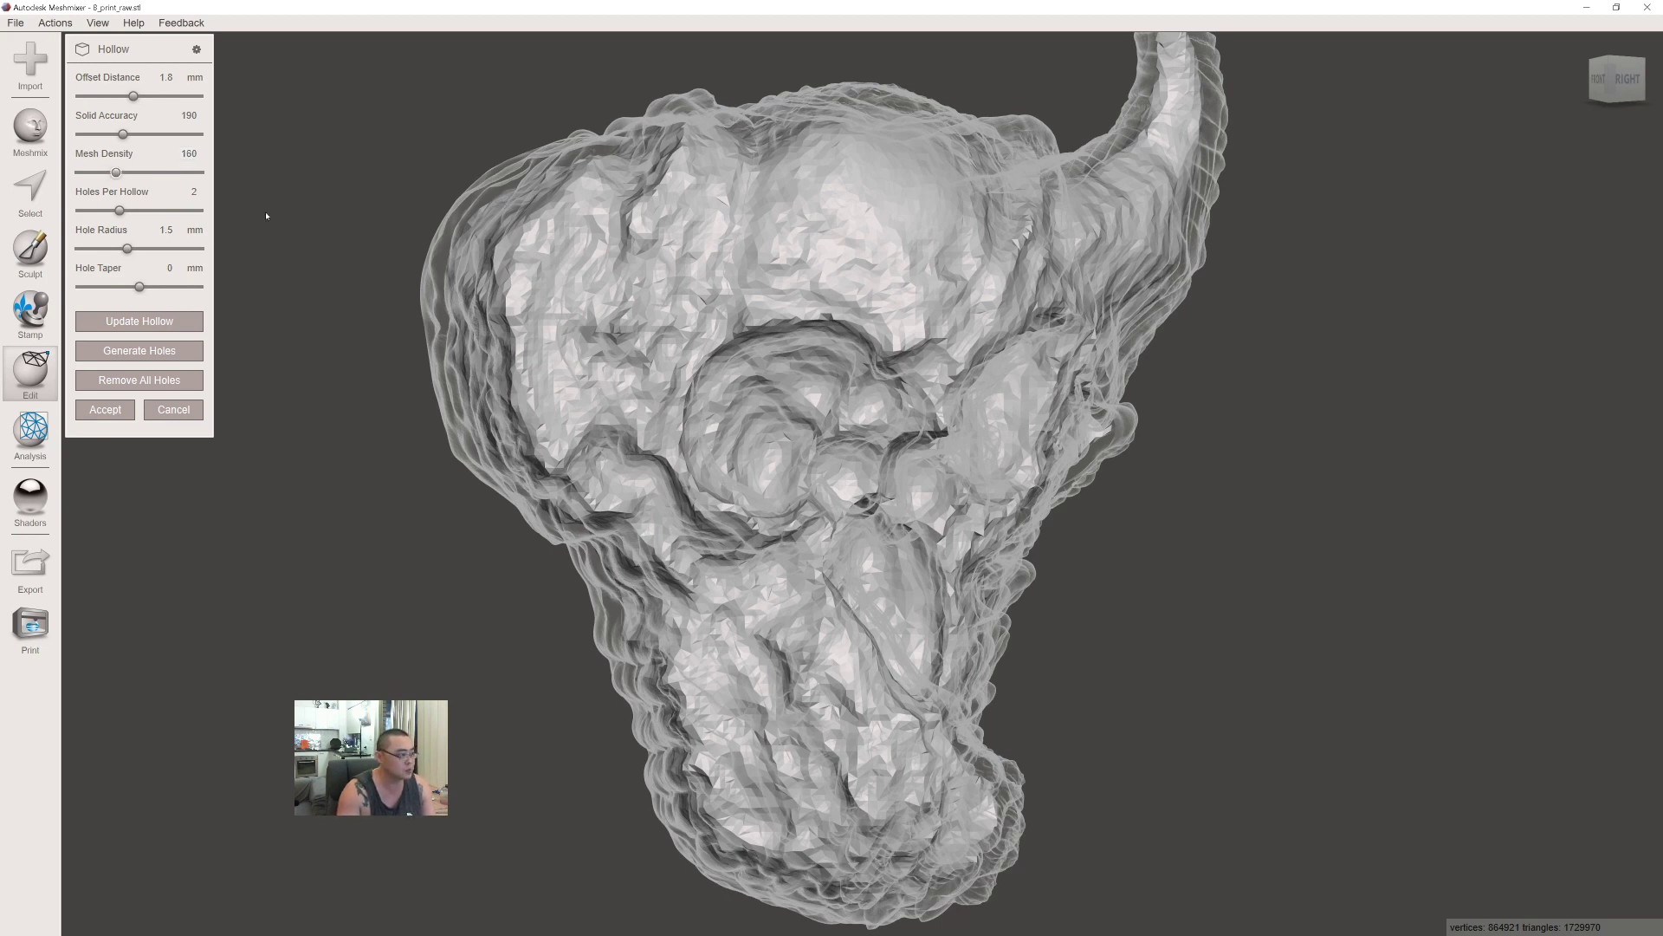
{"action": "left_click", "coordinate": [194, 326]}
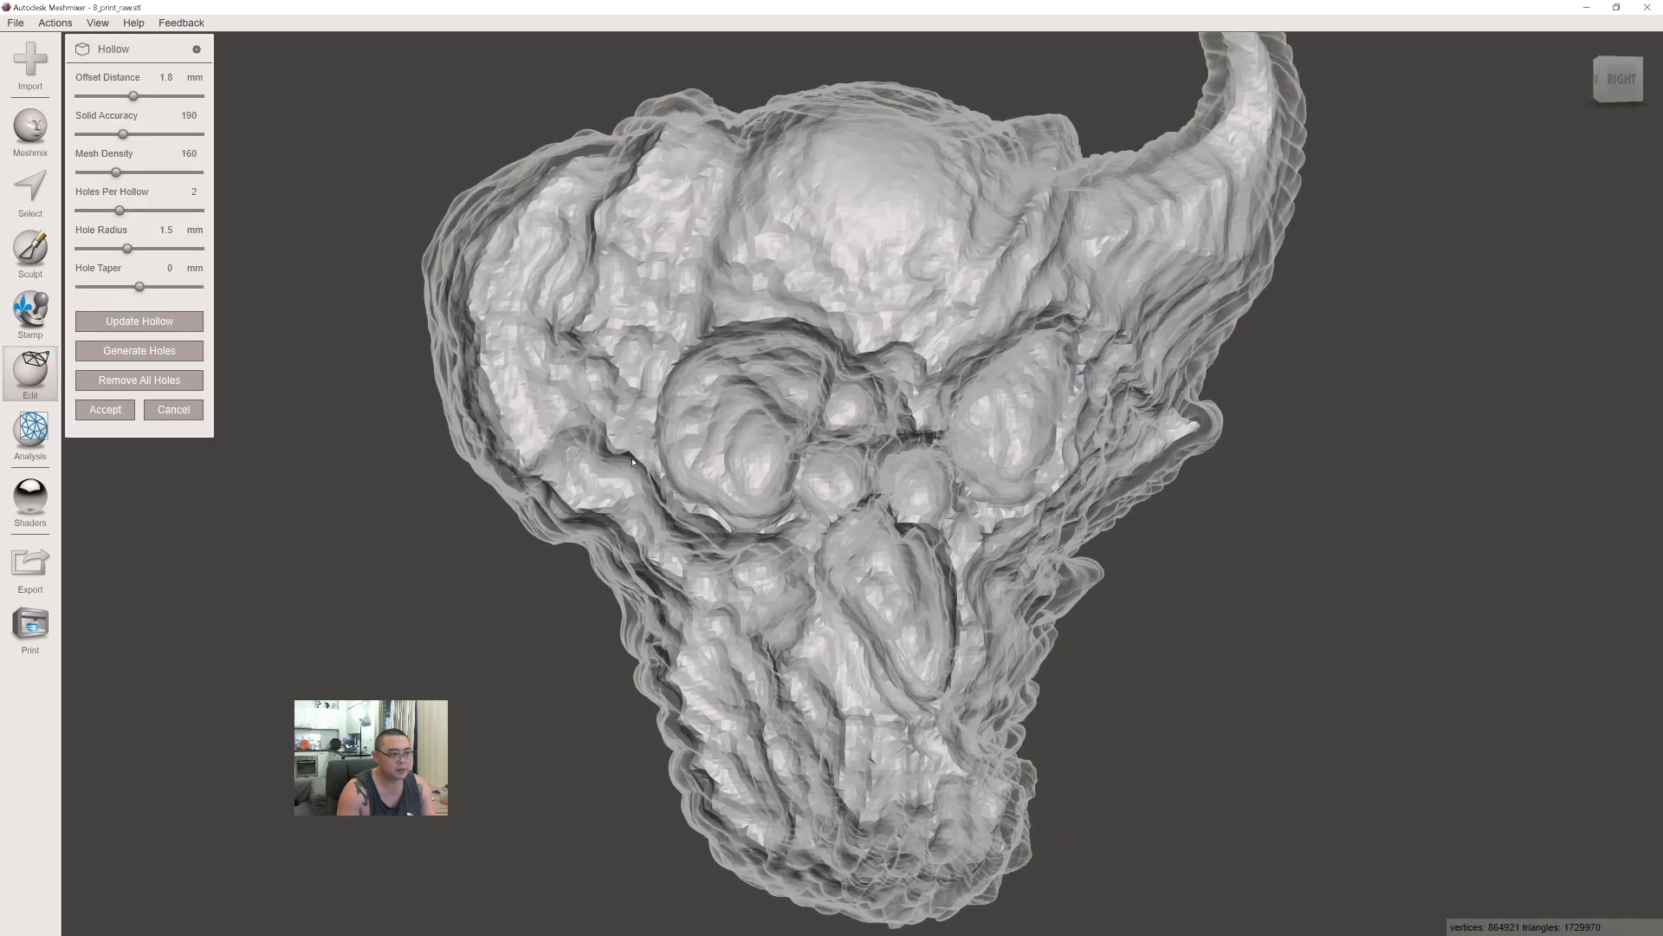
Accept the skull's hollow and separate the result into its outer and inner shells.
{"action": "right_click_drag", "start_coordinate": [717, 456], "coordinate": [684, 465]}
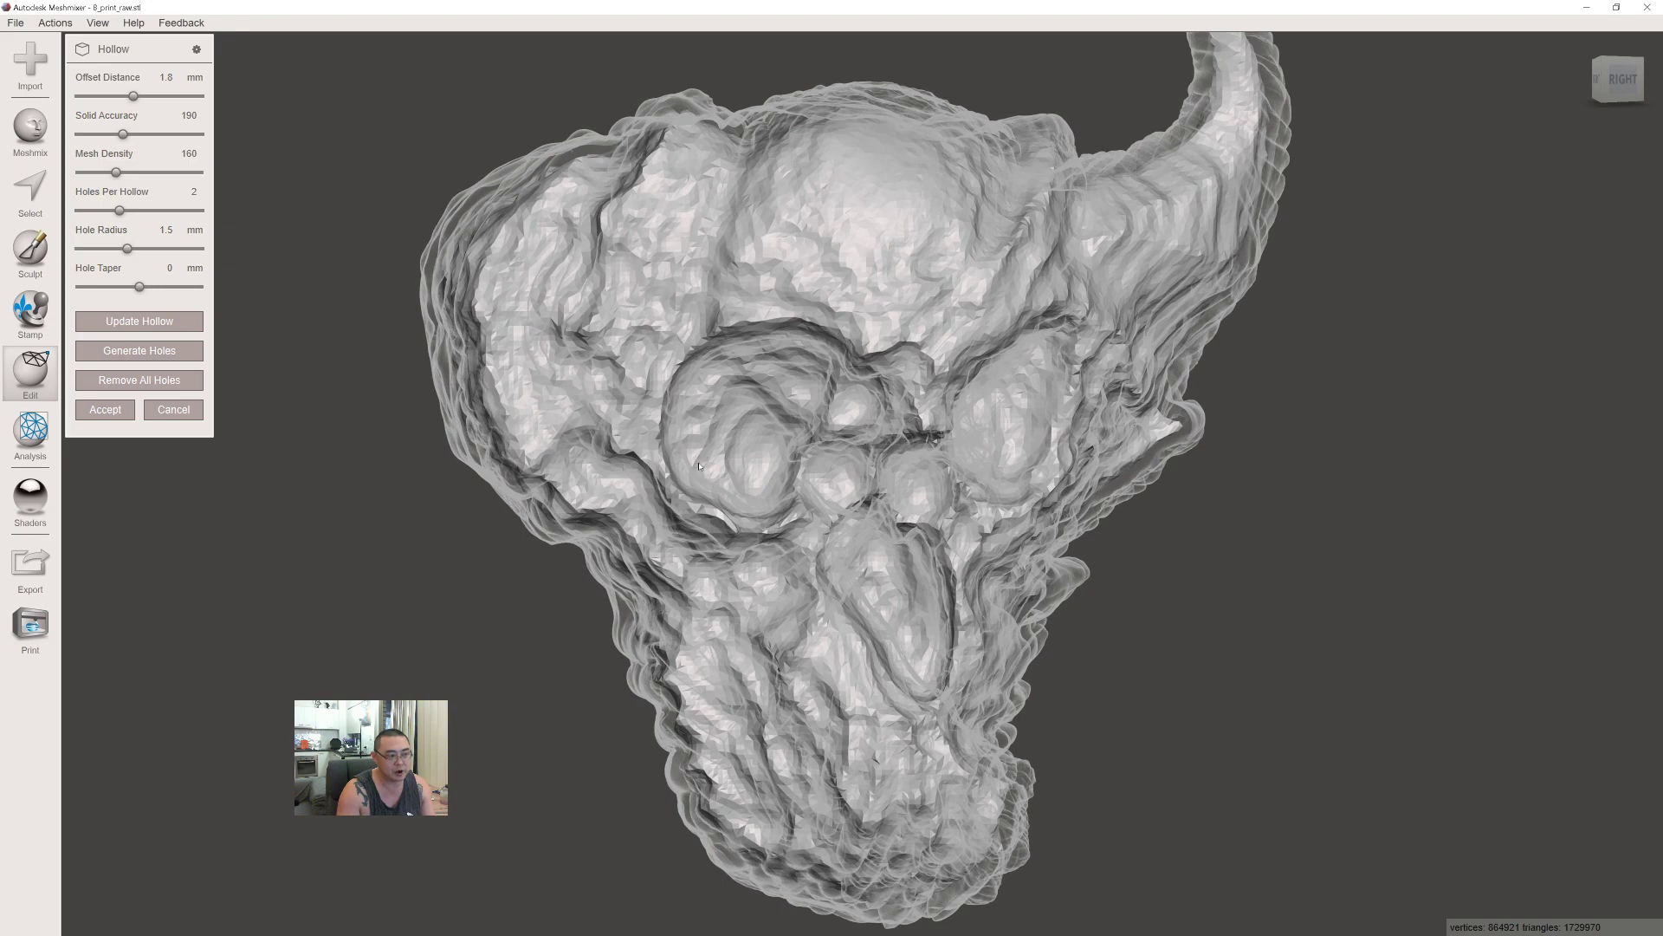
{"action": "right_click_drag", "start_coordinate": [574, 533], "coordinate": [717, 496]}
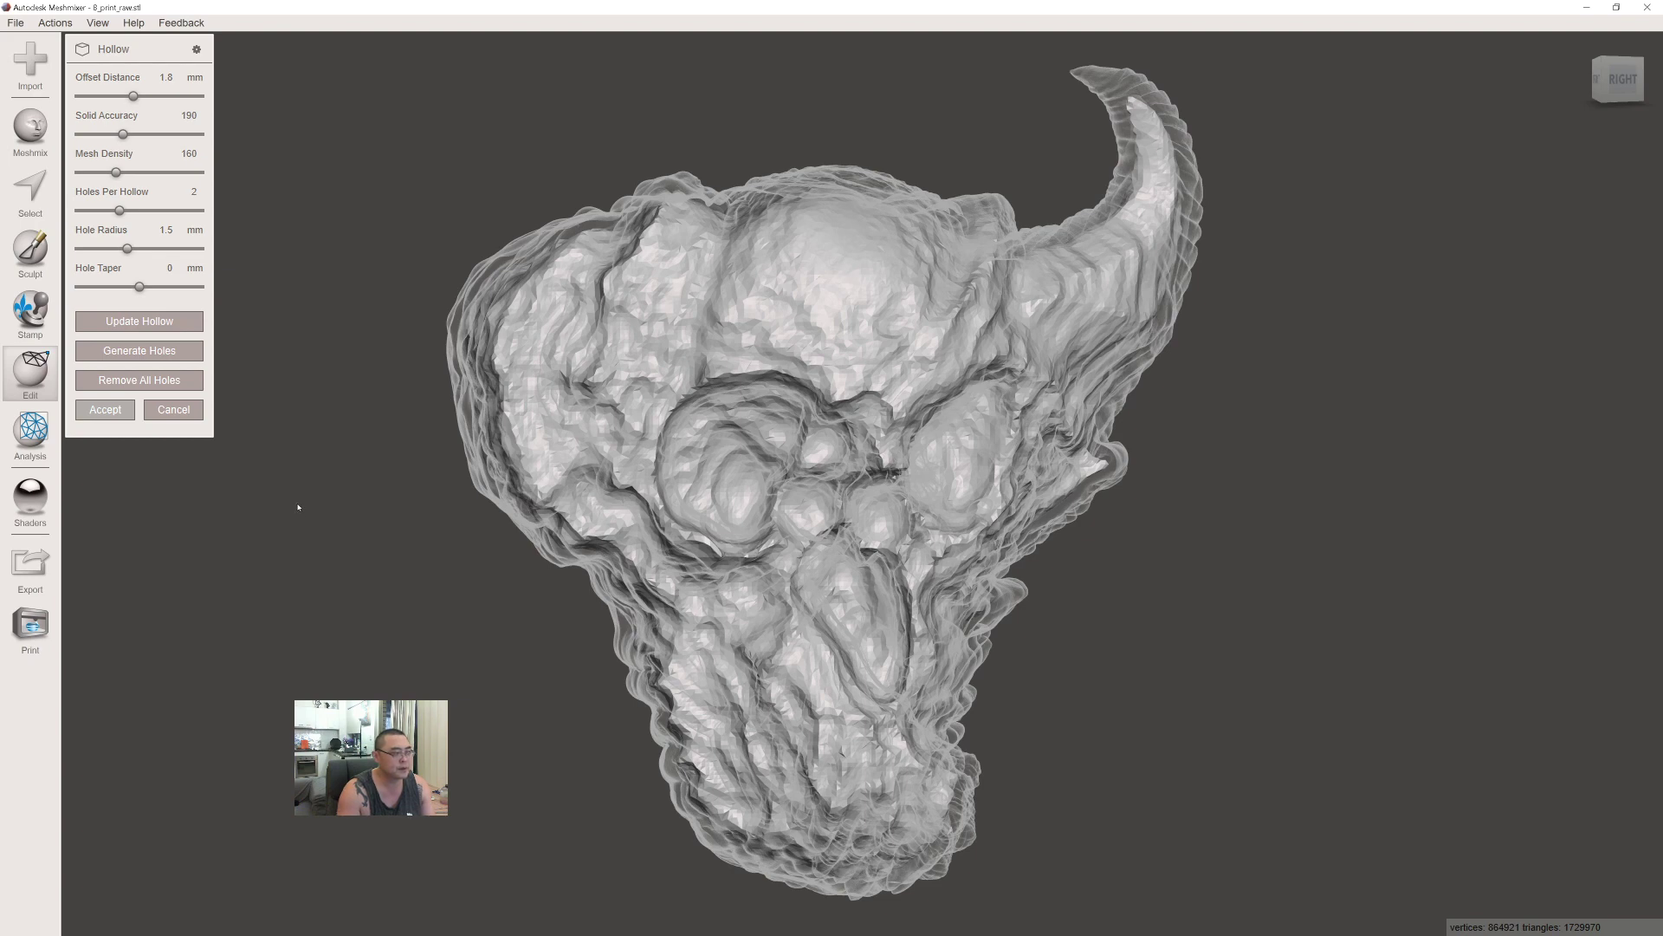
{"action": "key", "text": "Return"}
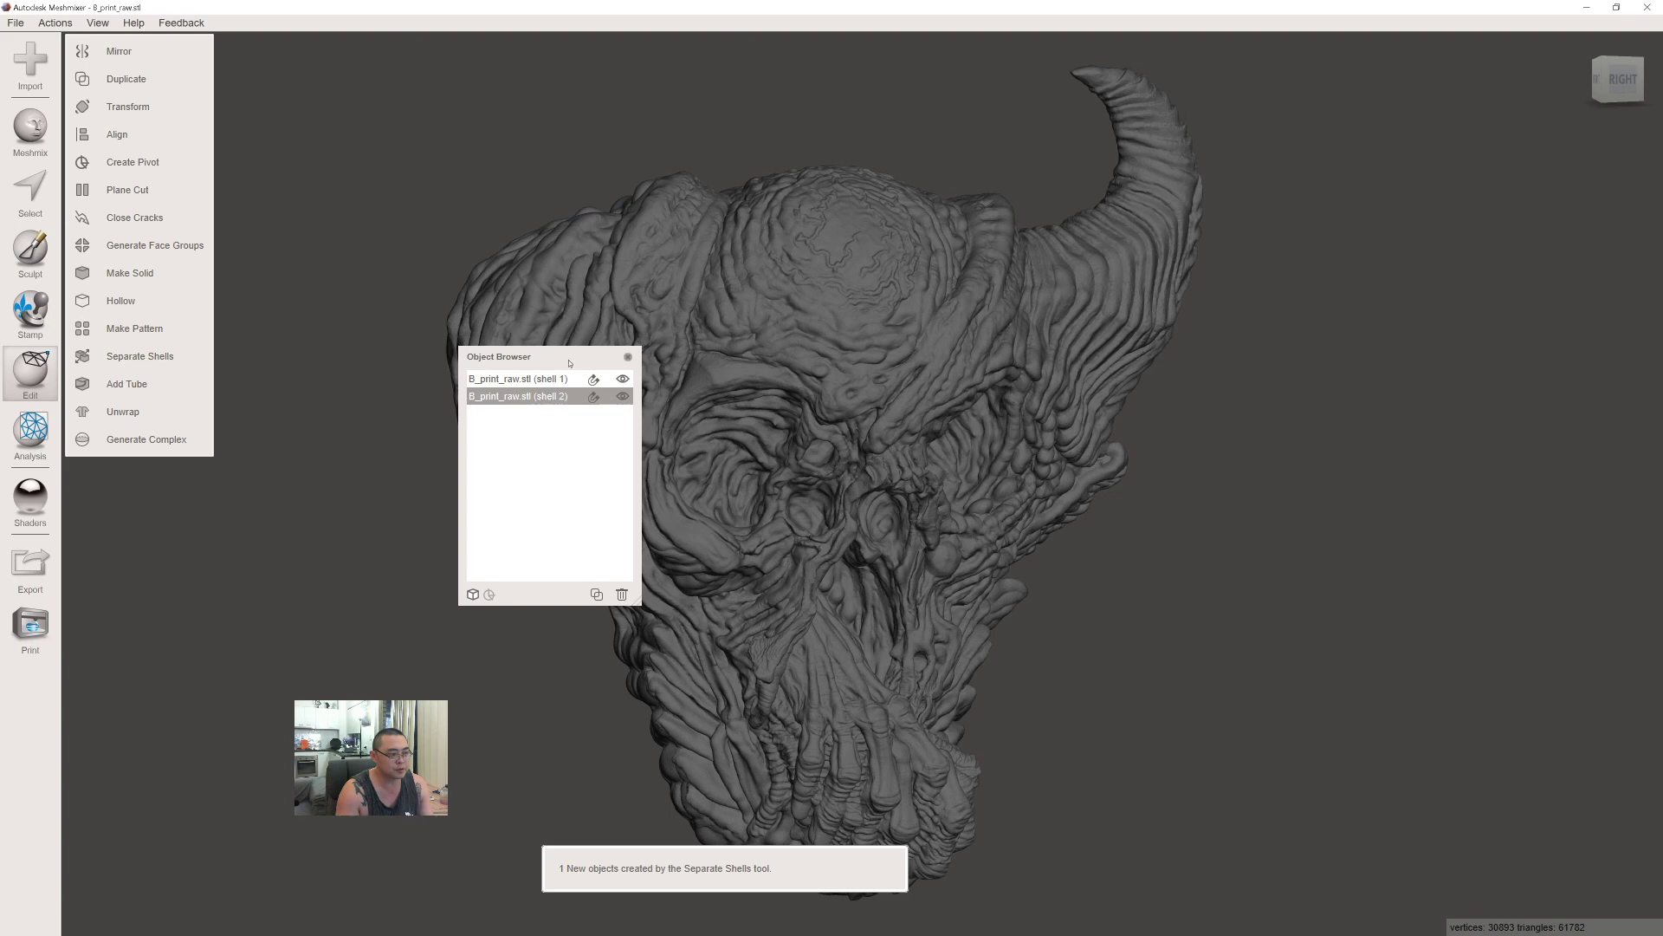
Hide the outer skull shell (shell 1) and make the inner shell (shell 2) the active object.
{"action": "left_click_drag", "start_coordinate": [569, 363], "coordinate": [382, 231]}
{"action": "left_click", "coordinate": [347, 246]}
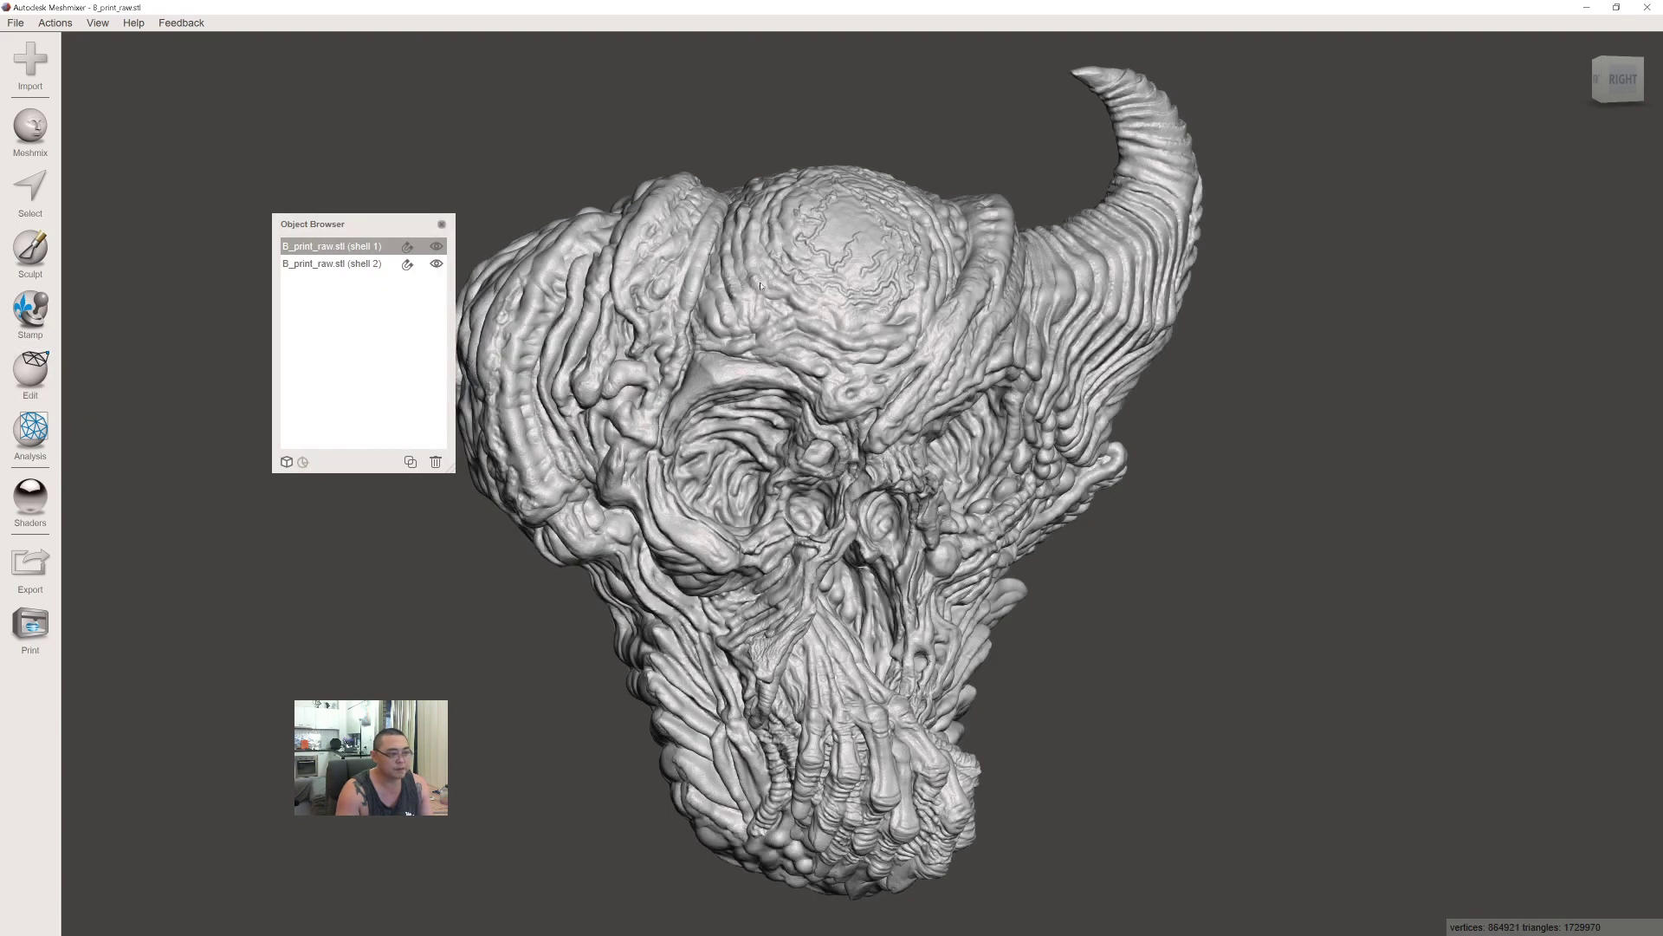
{"action": "left_click", "coordinate": [436, 247]}
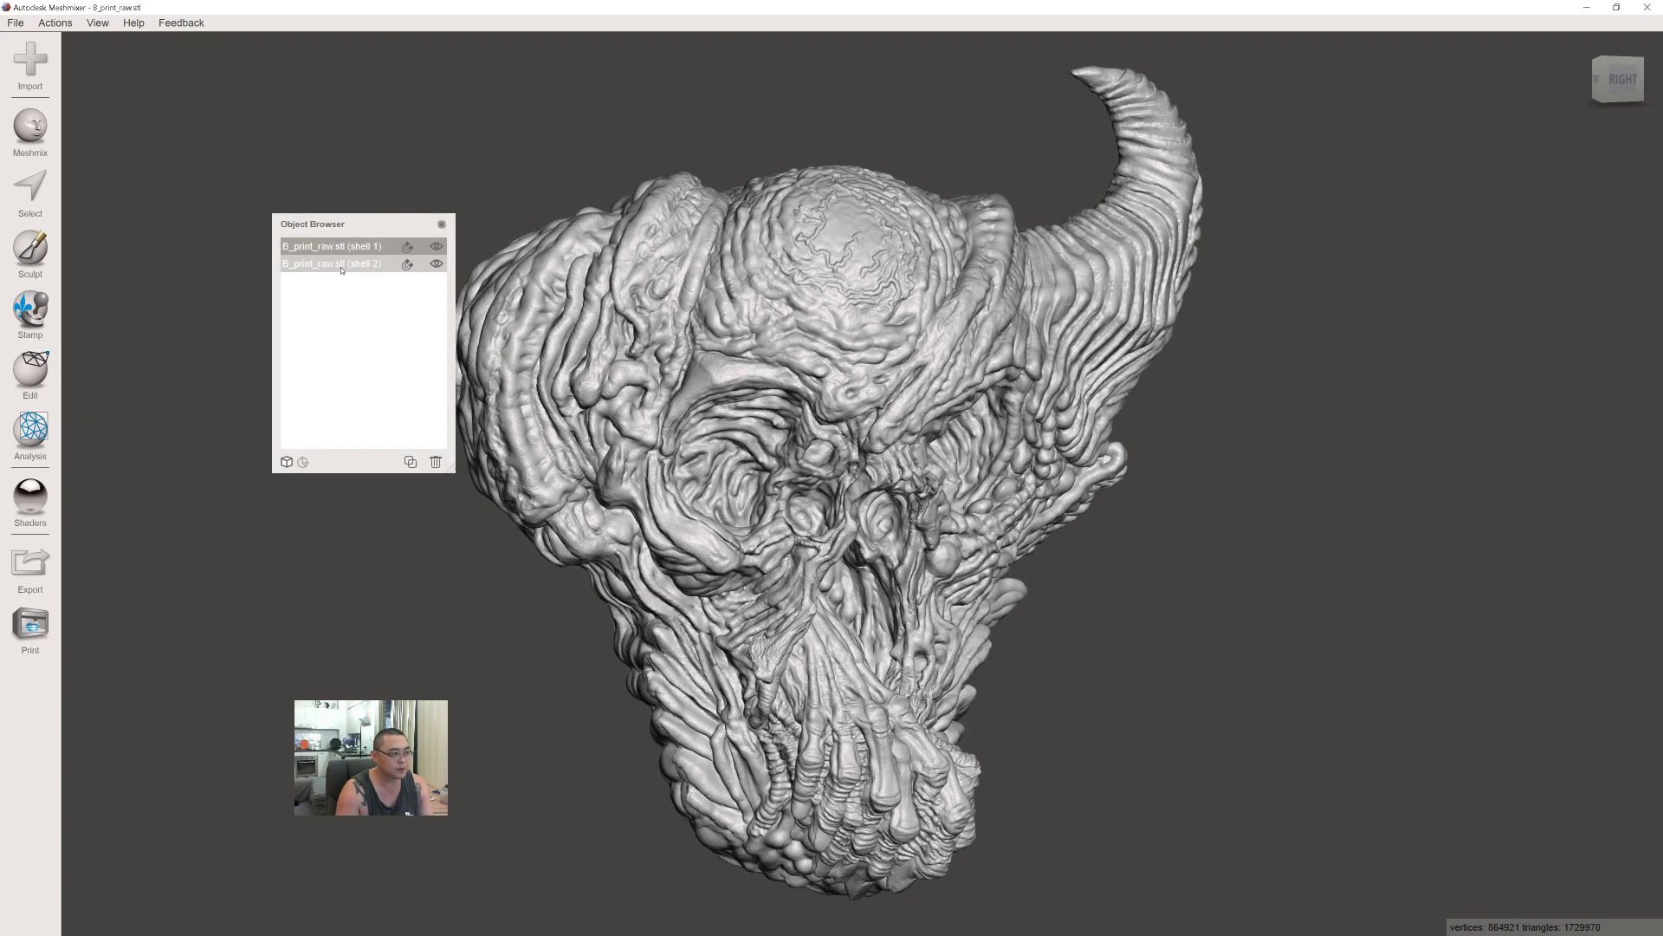
{"action": "left_click_drag", "start_coordinate": [364, 224], "coordinate": [304, 179]}
{"action": "left_click", "coordinate": [288, 204], "text": "shift"}
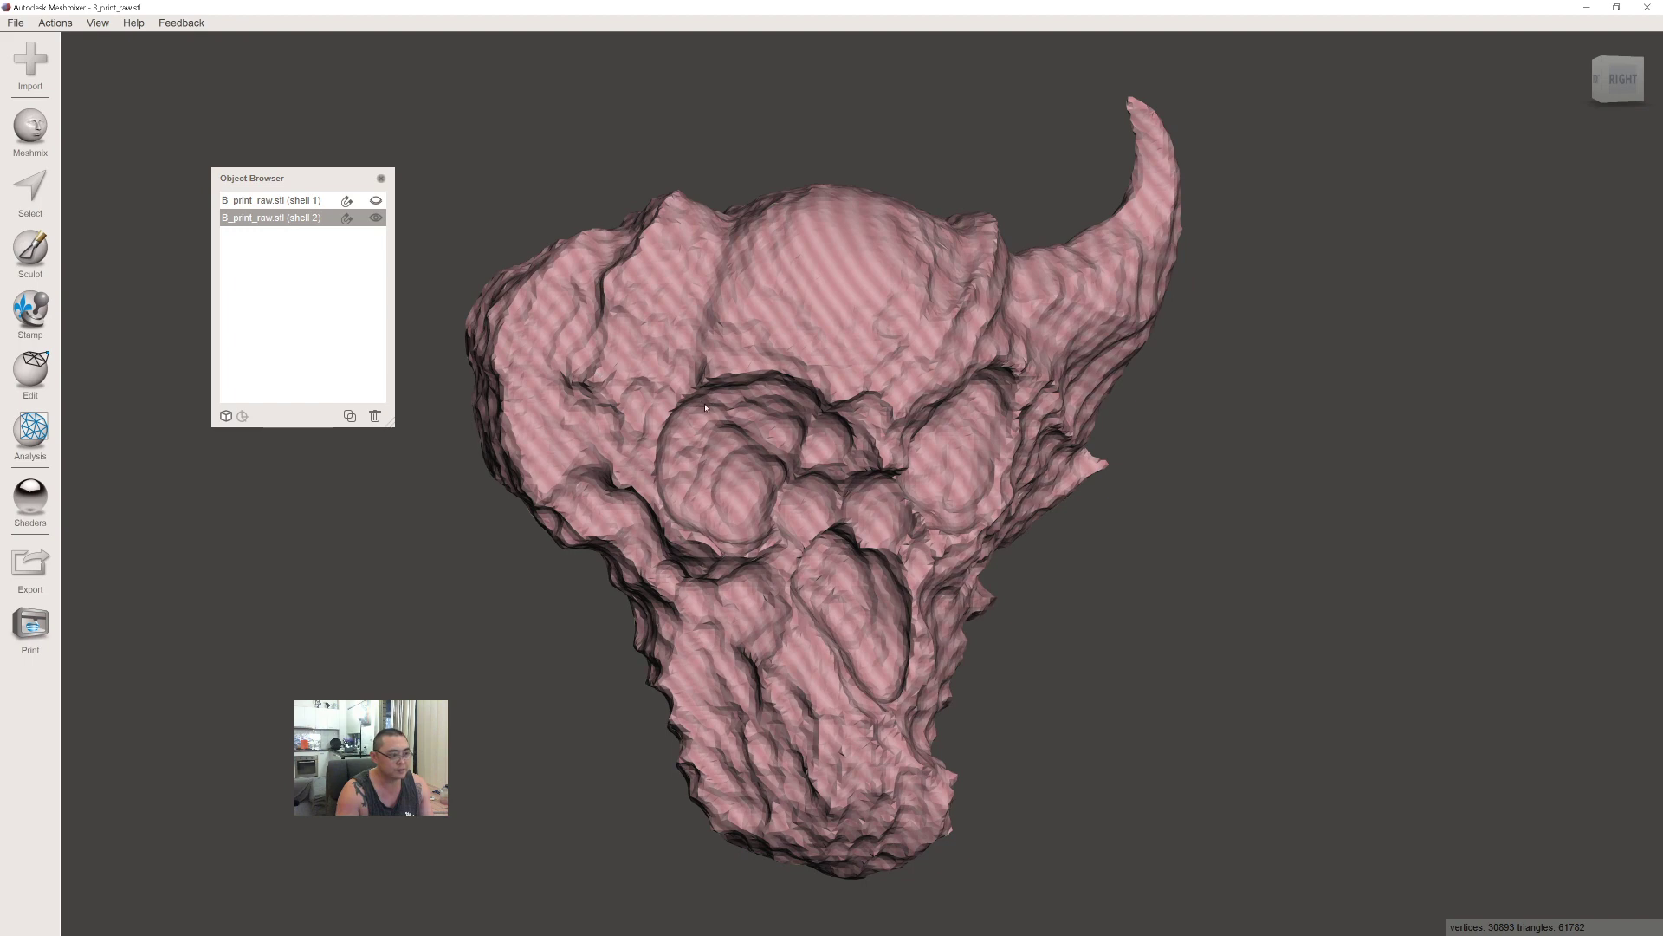
{"action": "right_click_drag", "start_coordinate": [709, 405], "coordinate": [751, 365]}
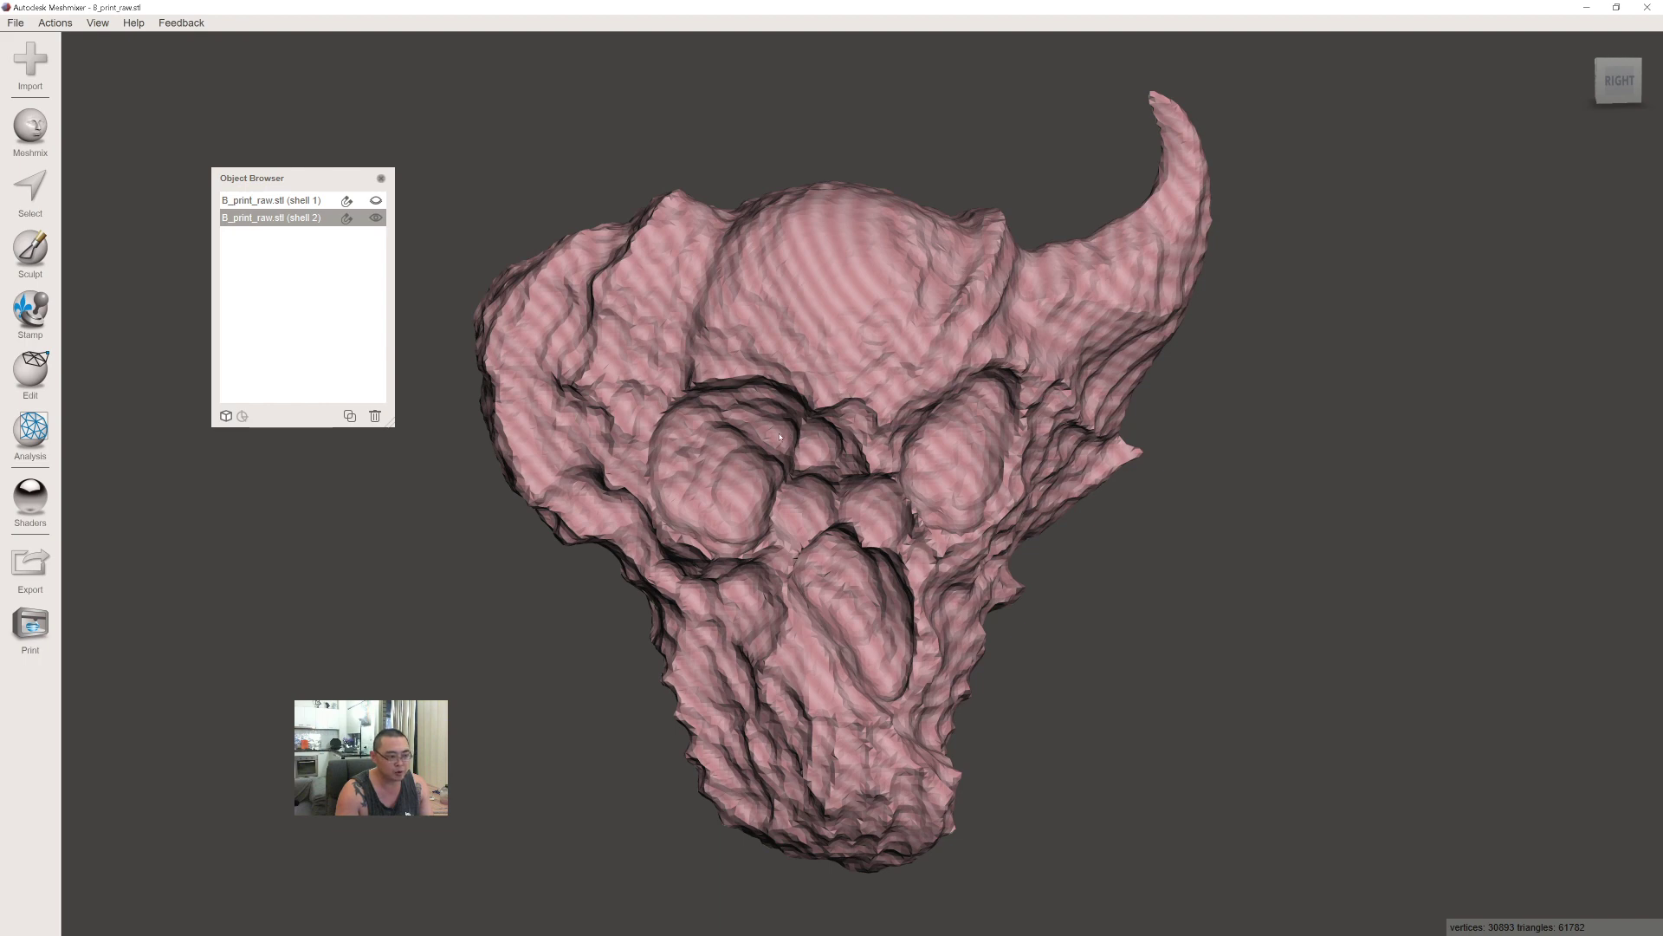
{"action": "left_click", "coordinate": [49, 205]}
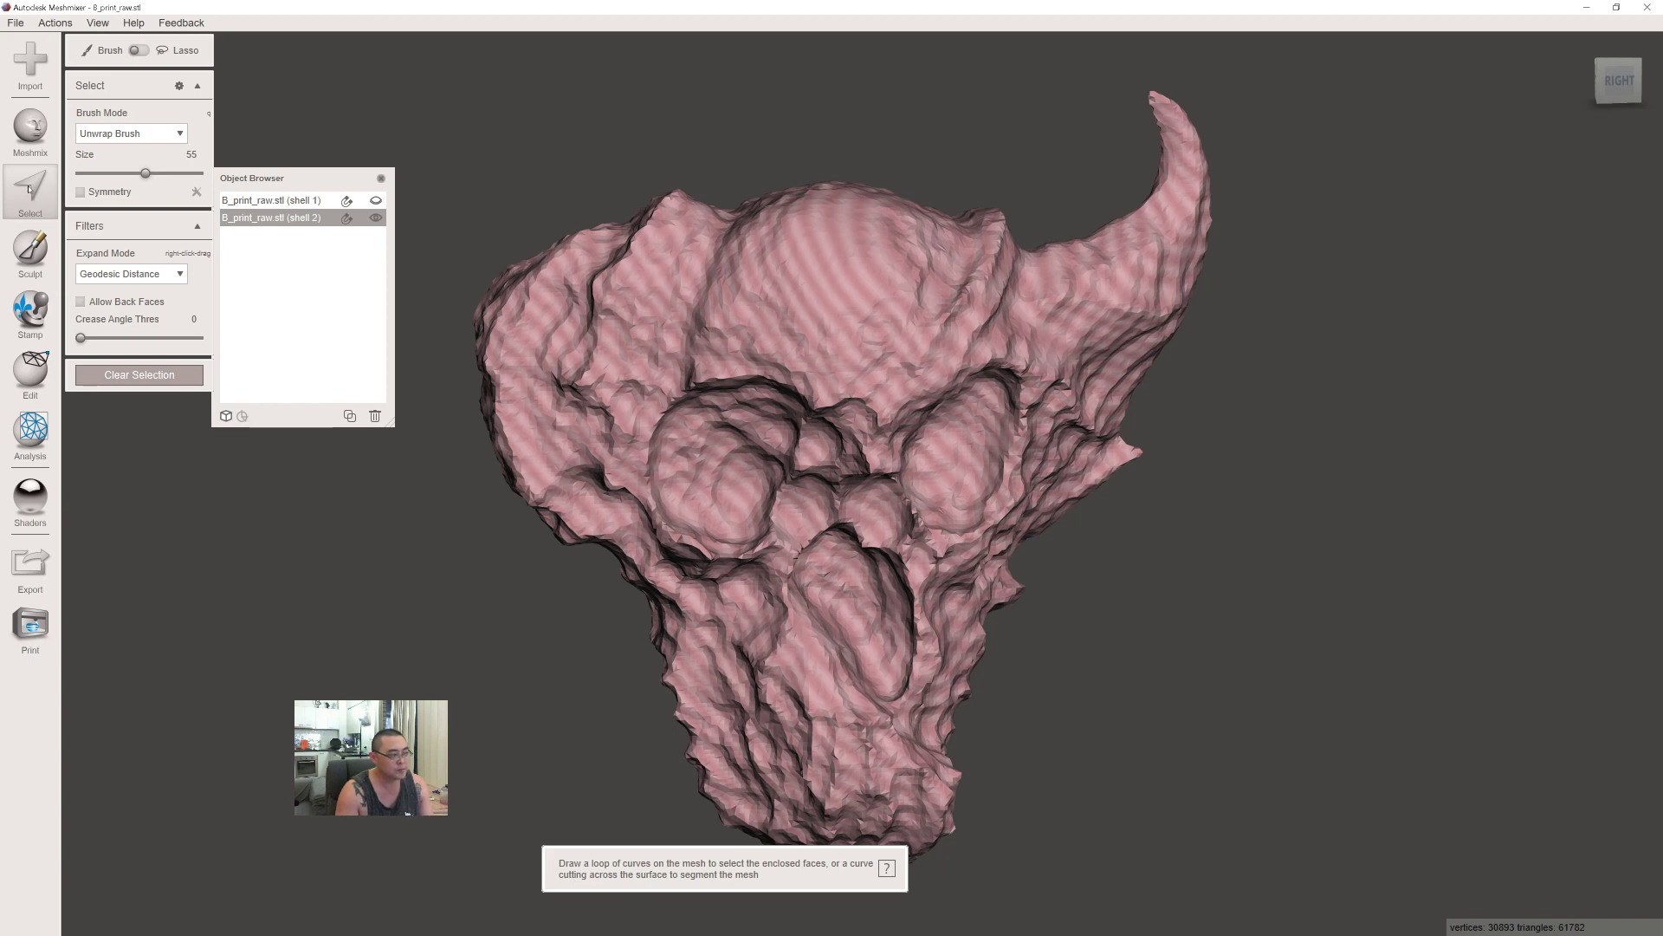
{"action": "left_click", "coordinate": [786, 249]}
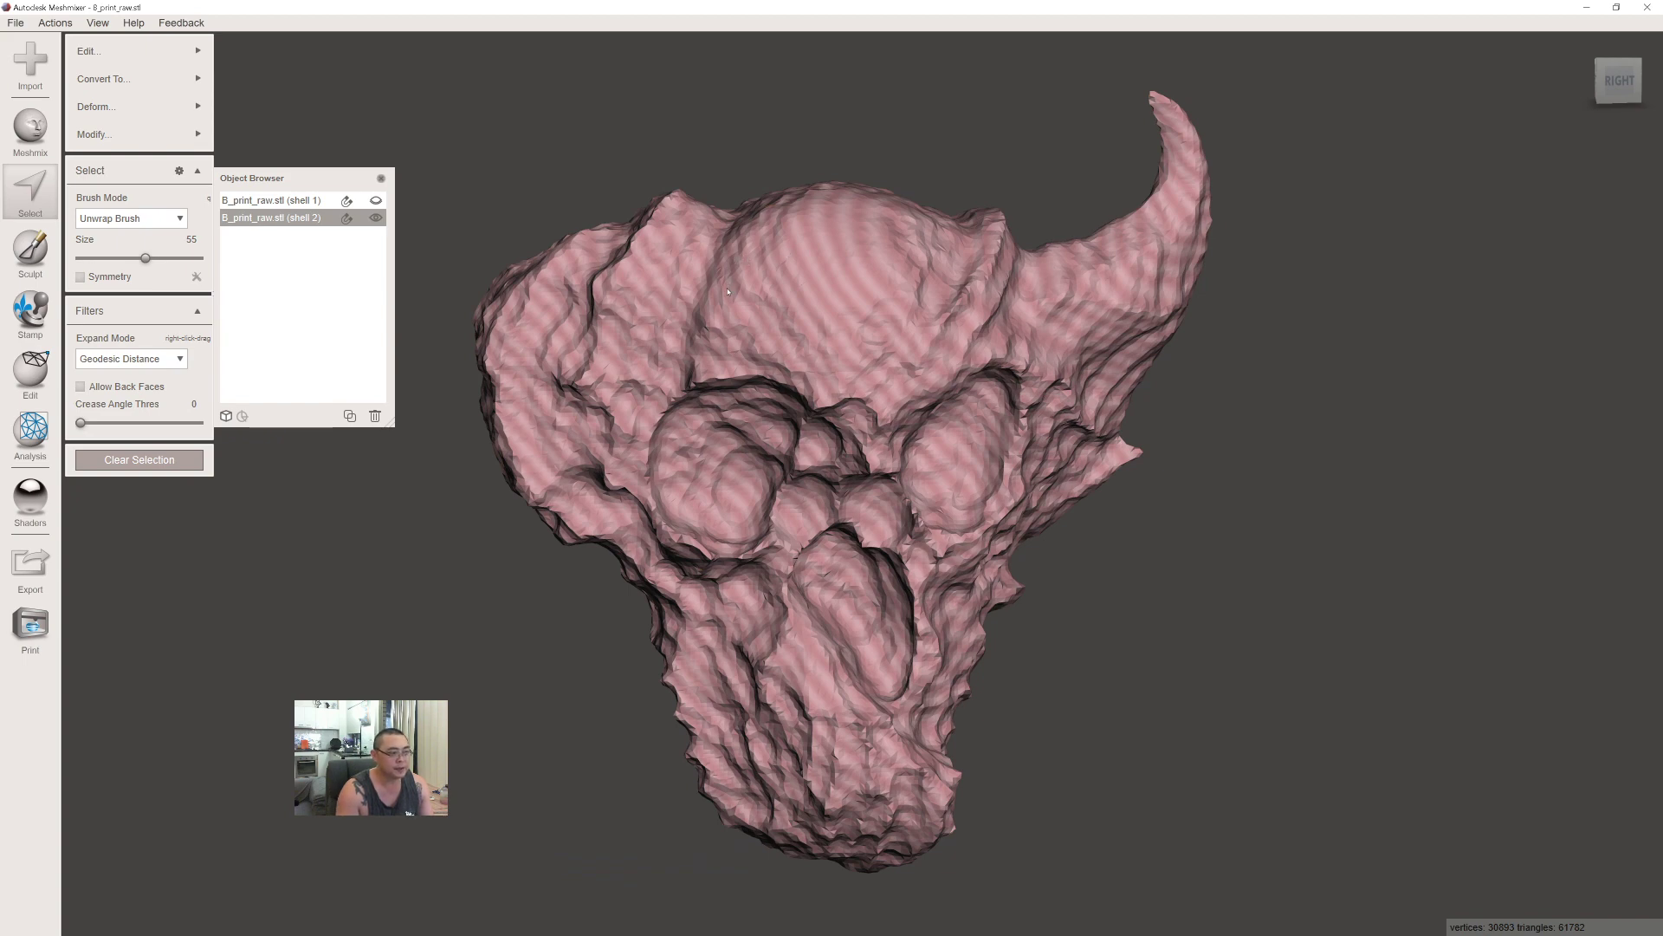
{"action": "left_click", "coordinate": [24, 187]}
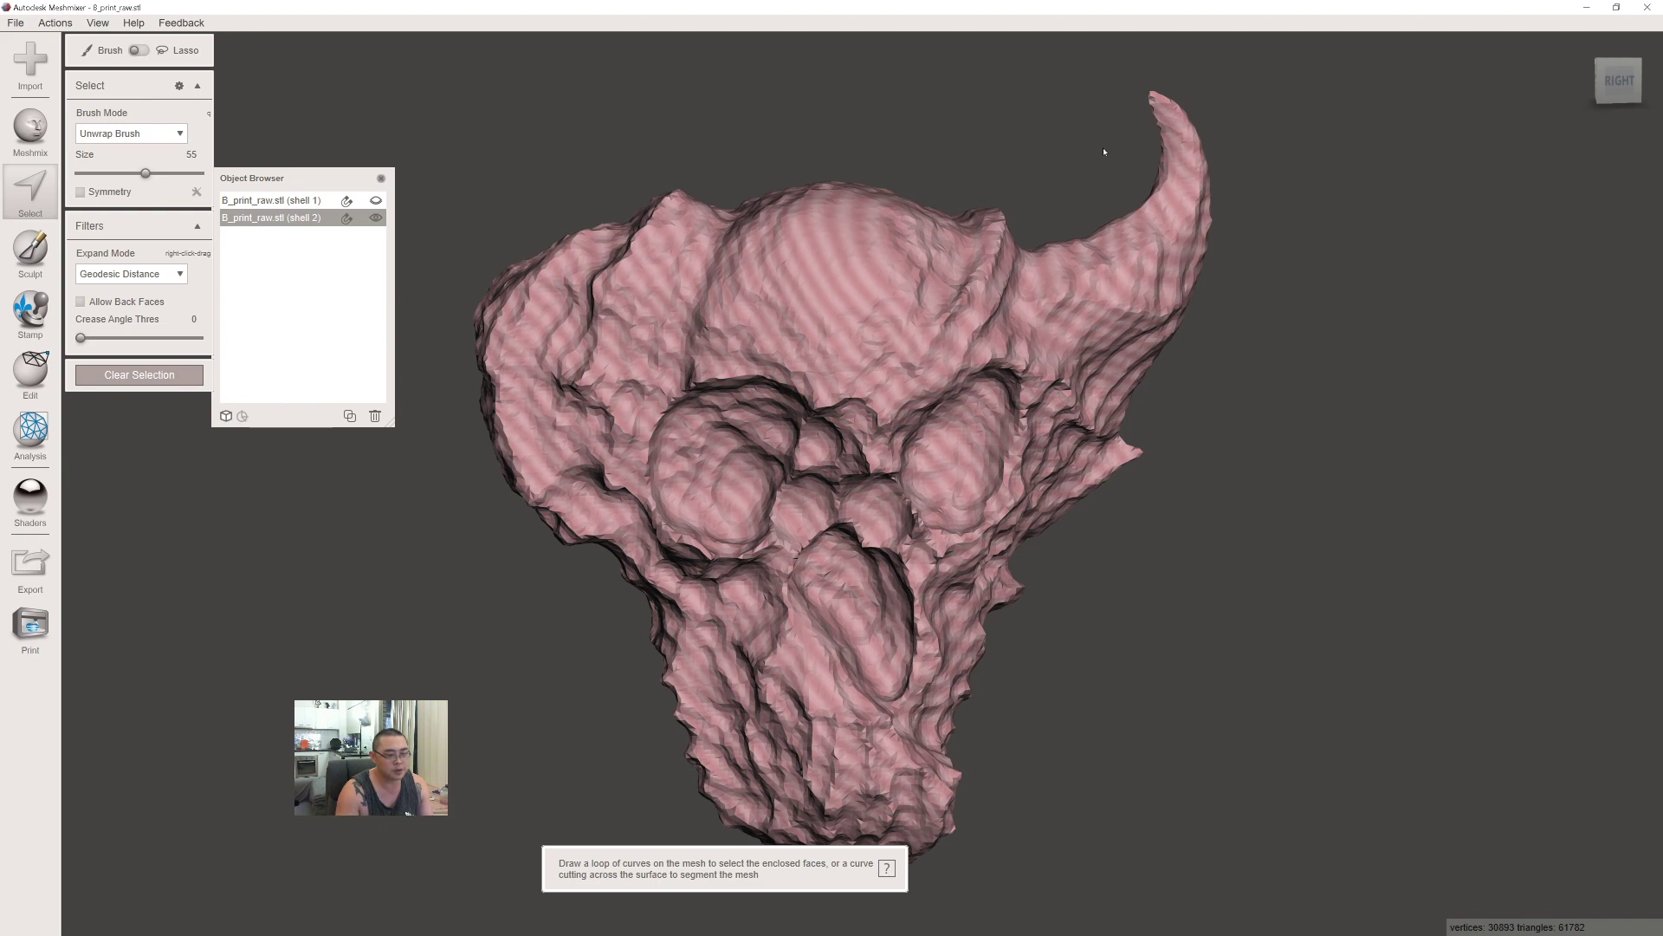
{"action": "left_click_drag", "start_coordinate": [1089, 130], "coordinate": [1107, 139]}
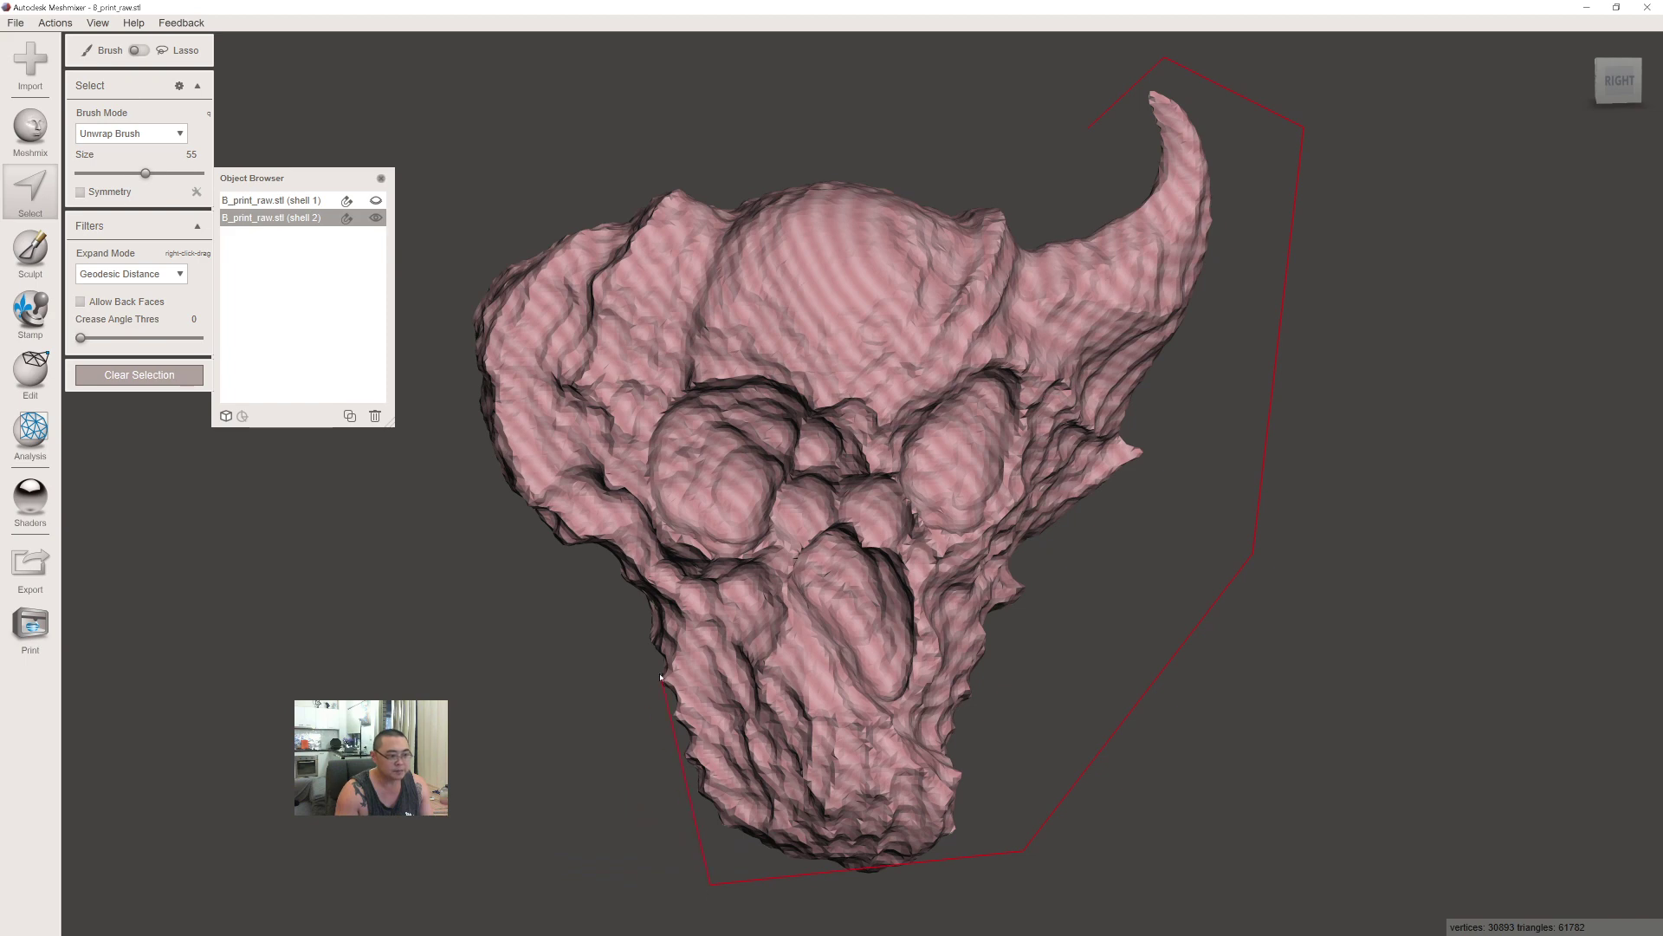
{"action": "left_click", "coordinate": [1115, 187]}
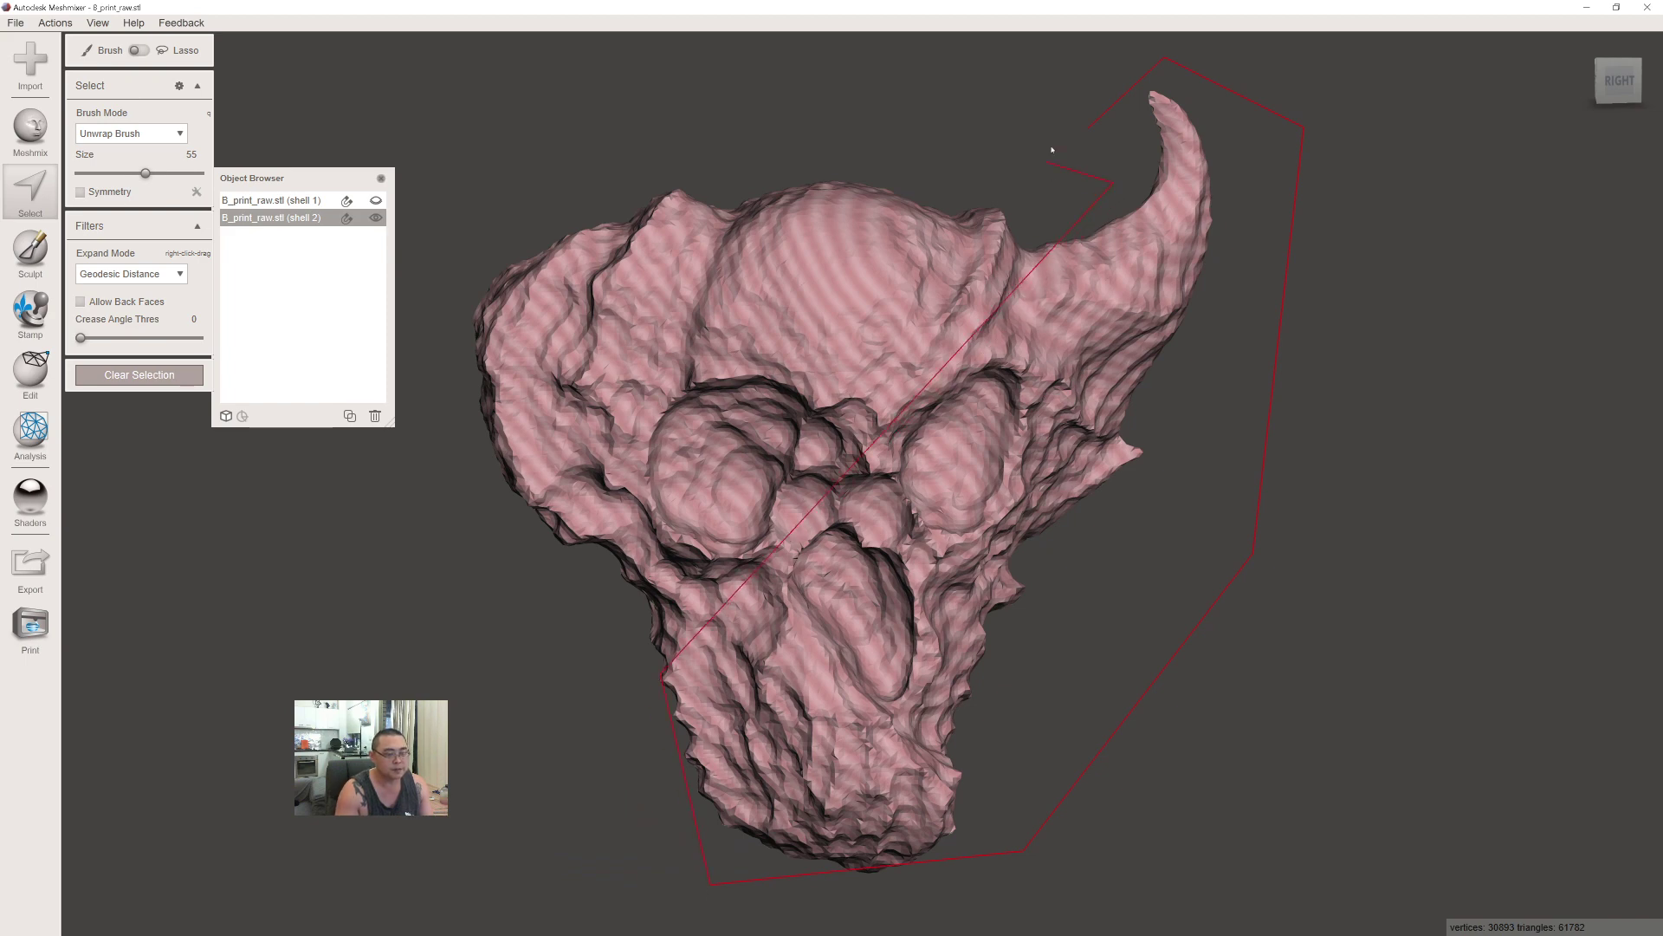
{"action": "key", "text": "Escape"}
{"action": "key", "text": "Escape"}
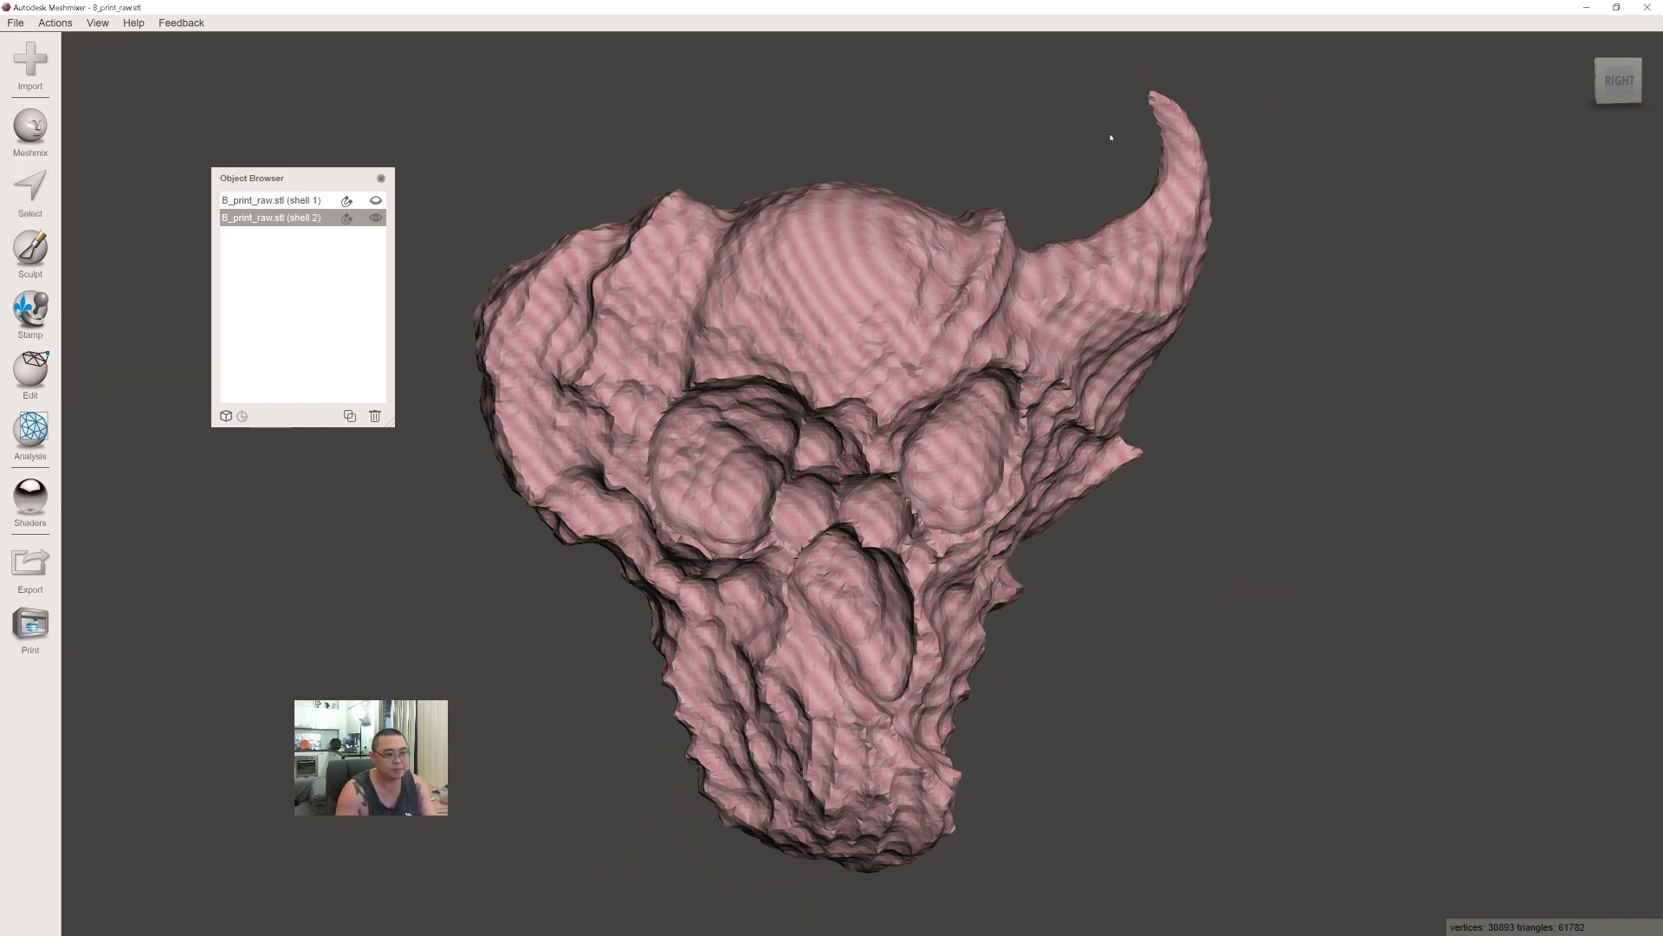
Select all faces of the inner shell and flip their normals.
{"action": "left_click", "coordinate": [44, 185]}
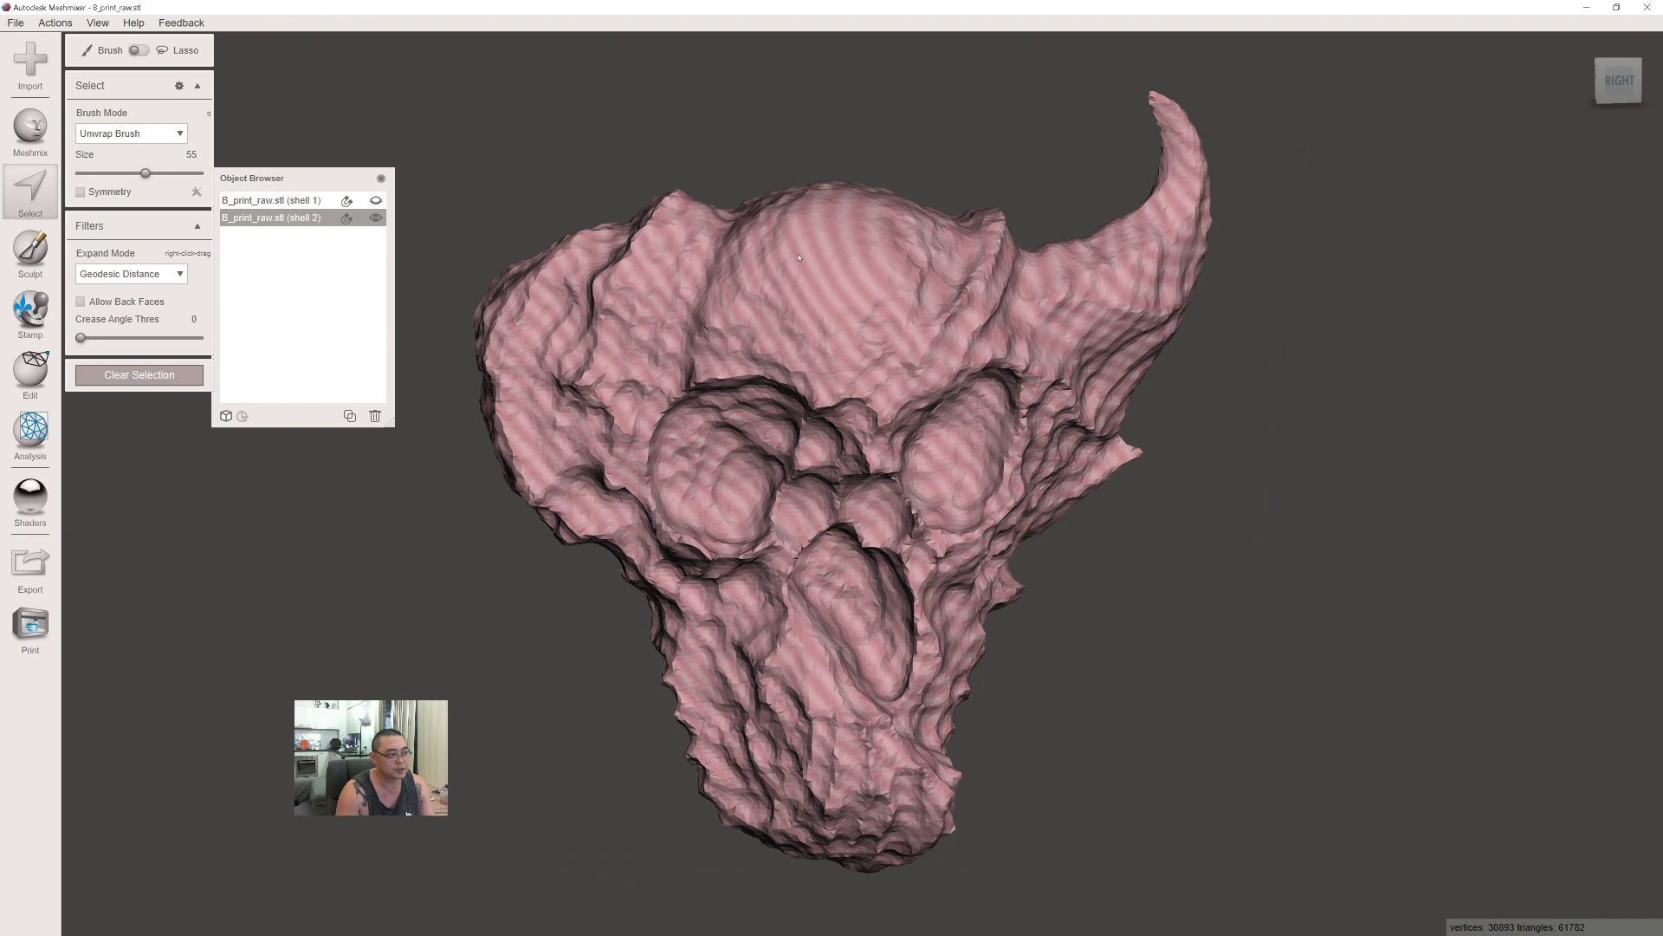
{"action": "key", "text": "ctrl+a"}
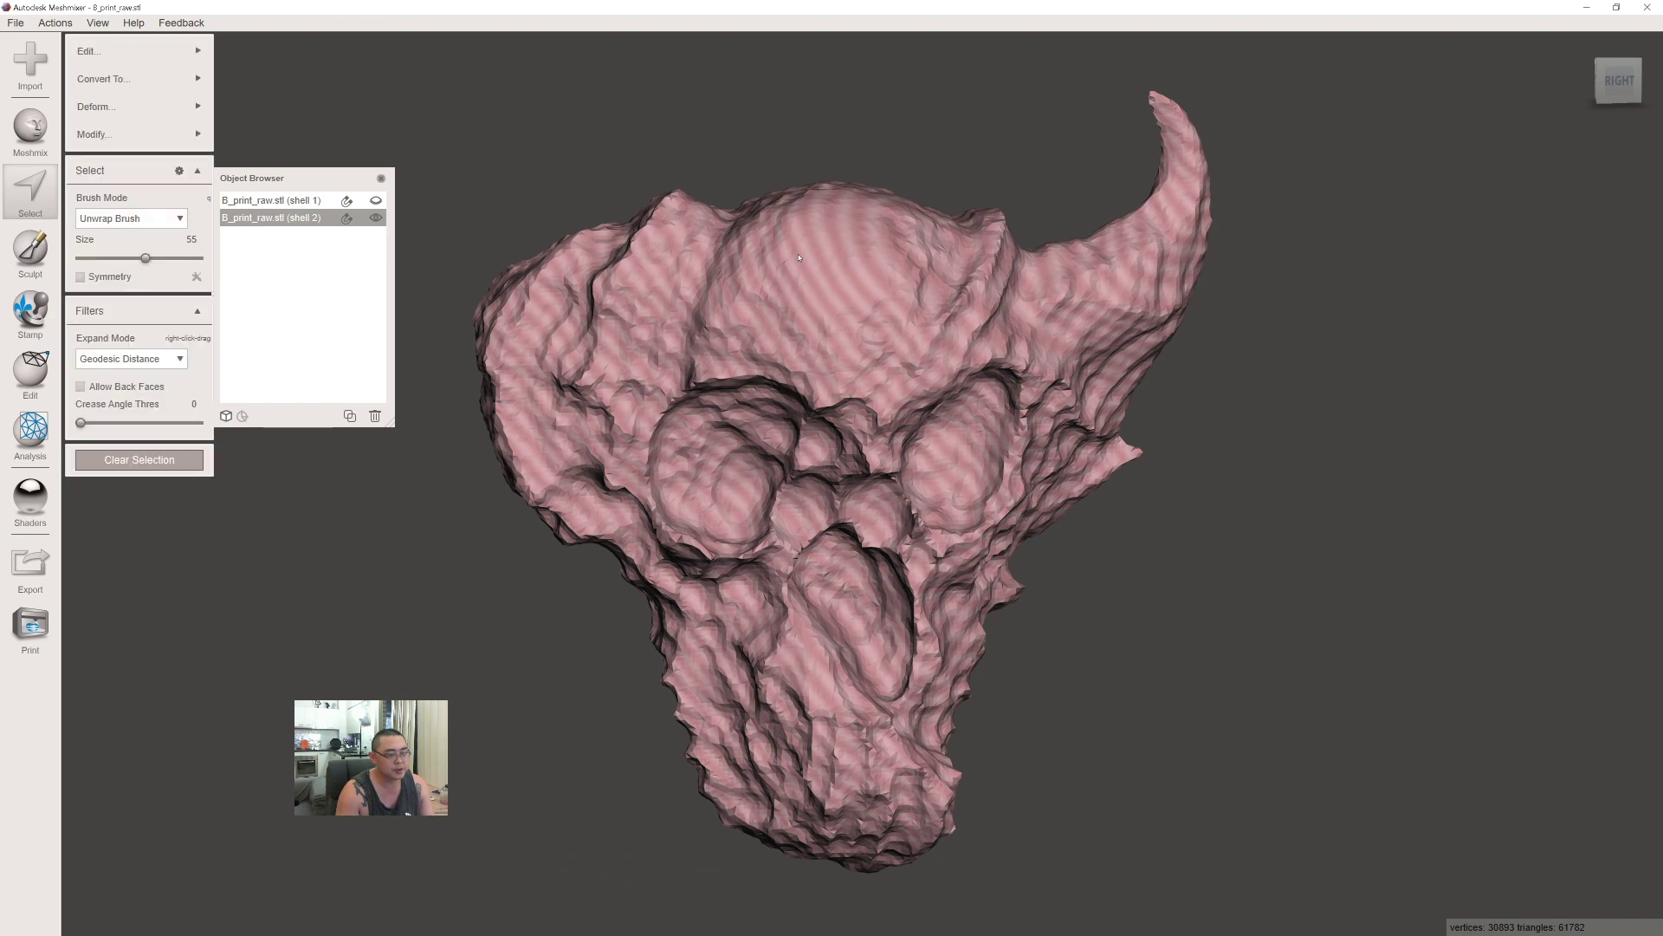
{"action": "left_click", "coordinate": [181, 54]}
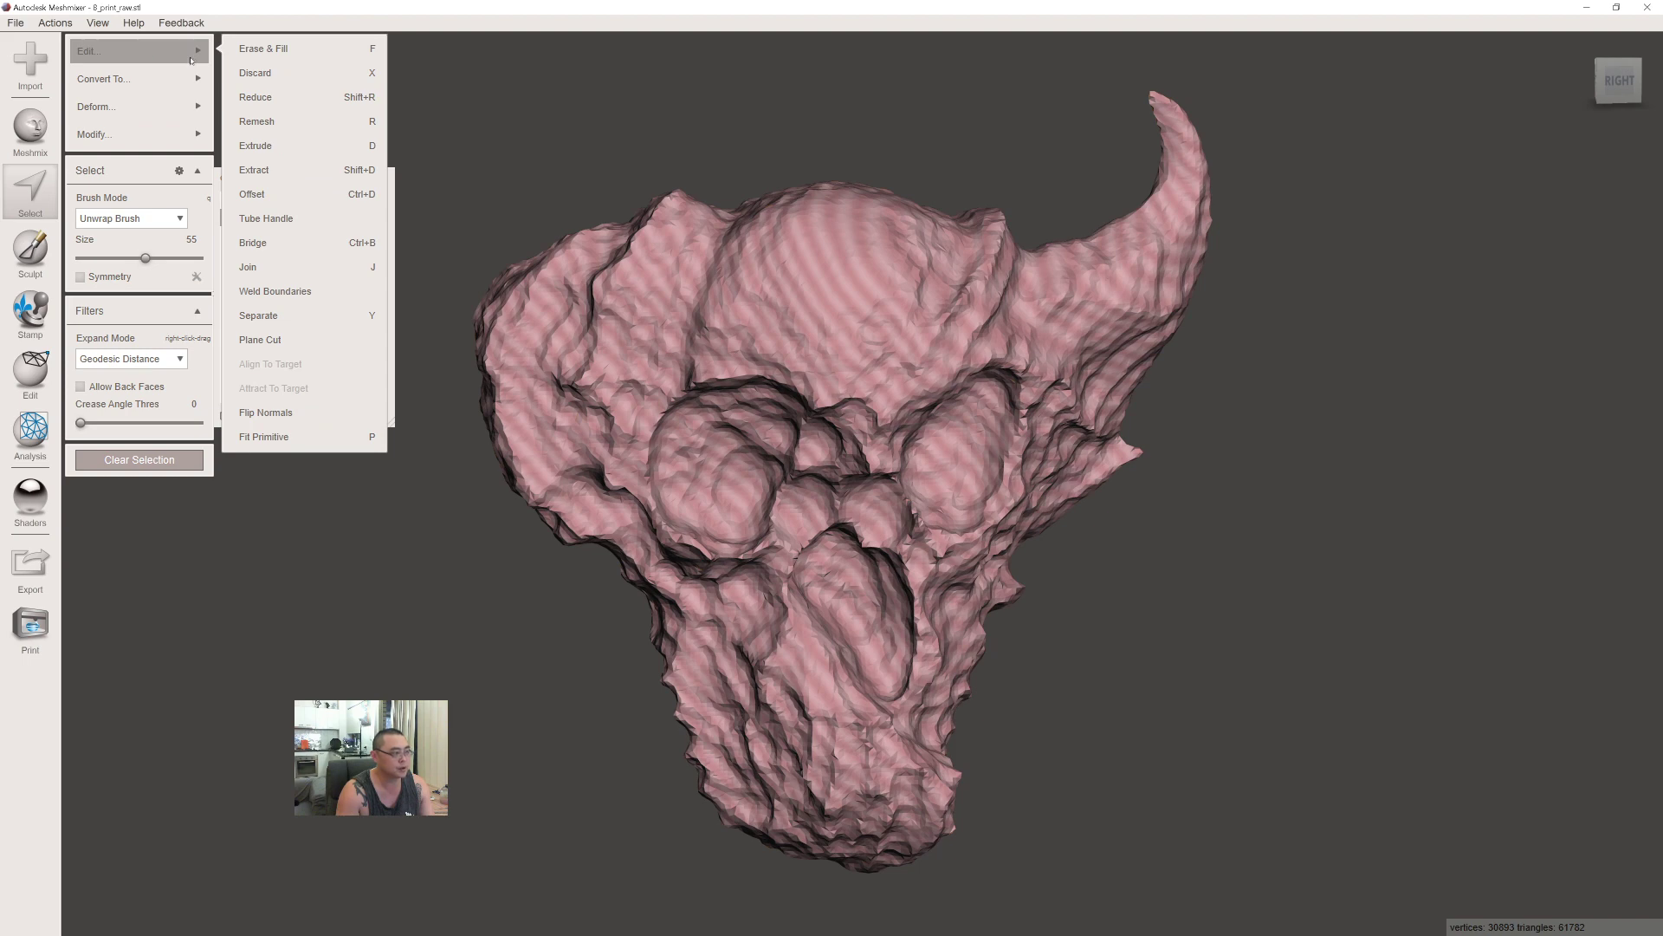
{"action": "left_click", "coordinate": [334, 417]}
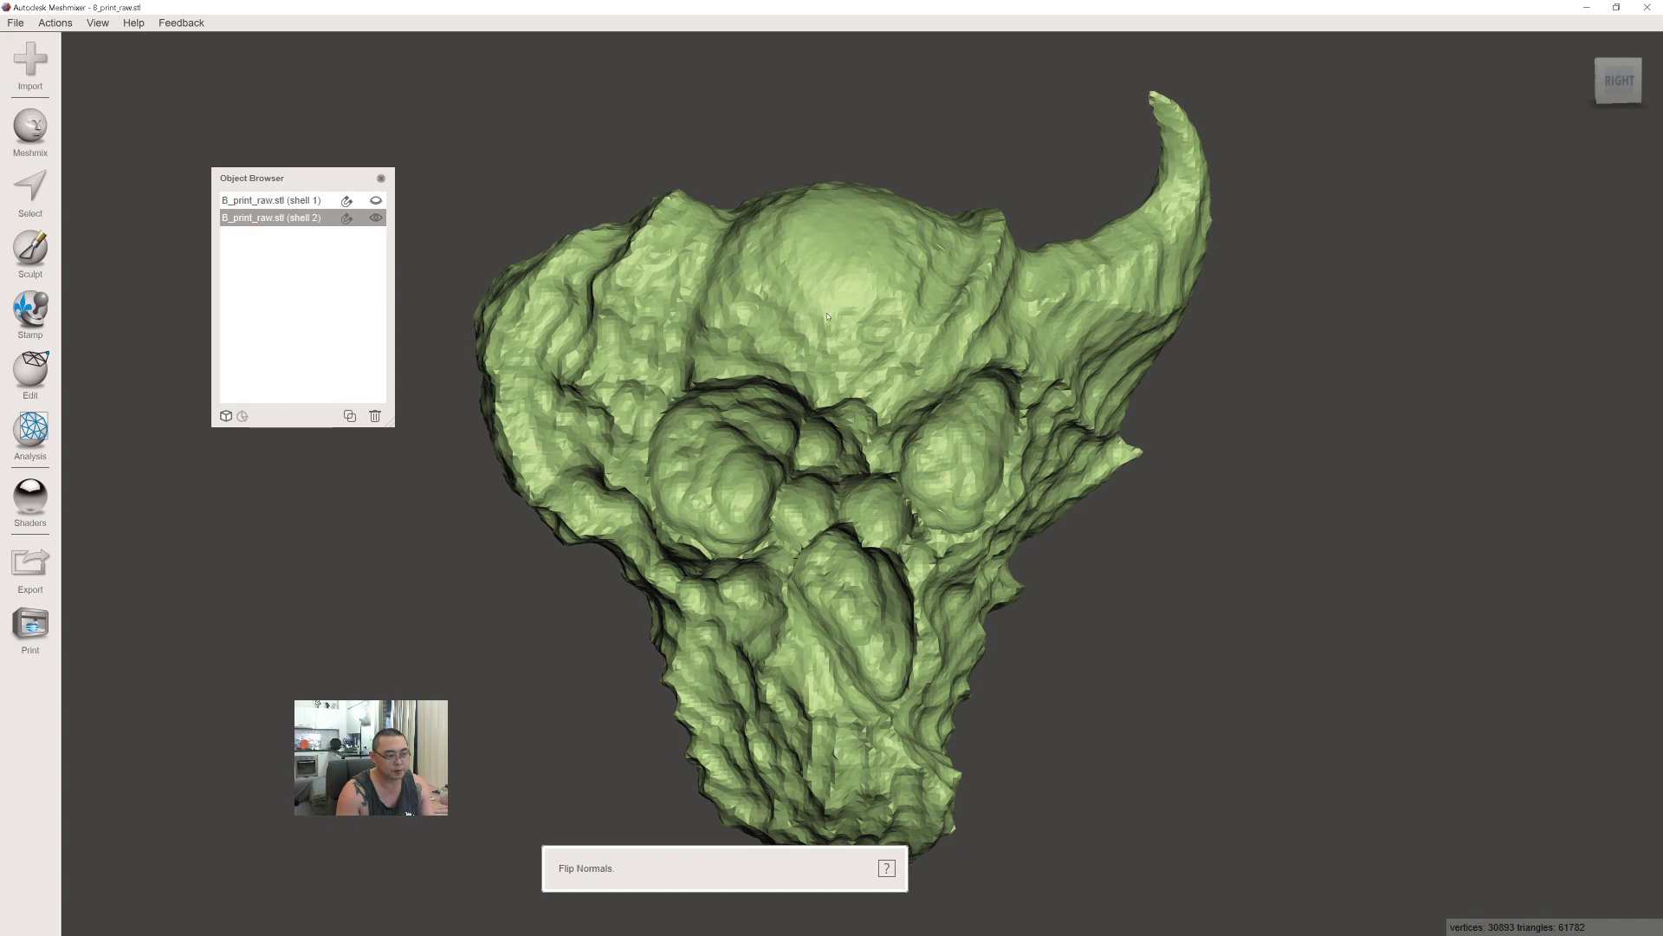
Examine the flipped inner shell's horn, eye sockets, cheeks and jaw for rough or sharp areas.
{"action": "scroll", "coordinate": [791, 399], "scroll_direction": "down", "scroll_amount": 1}
{"action": "right_click_drag", "start_coordinate": [782, 404], "coordinate": [788, 415]}
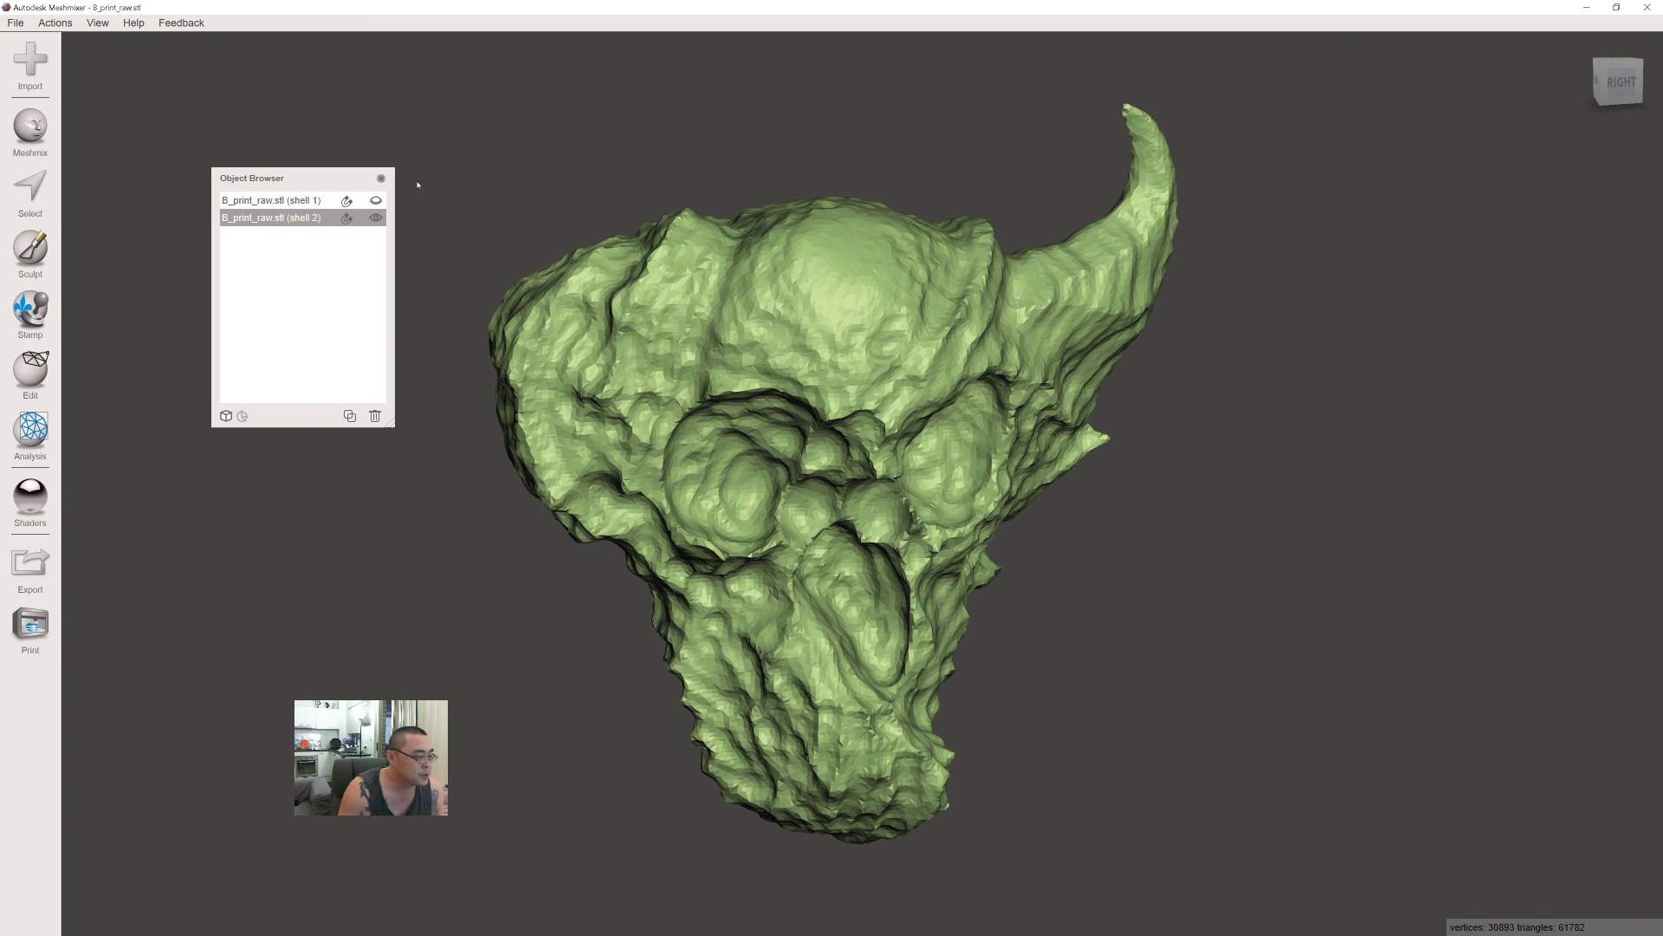
{"action": "right_click_drag", "start_coordinate": [850, 302], "coordinate": [821, 303]}
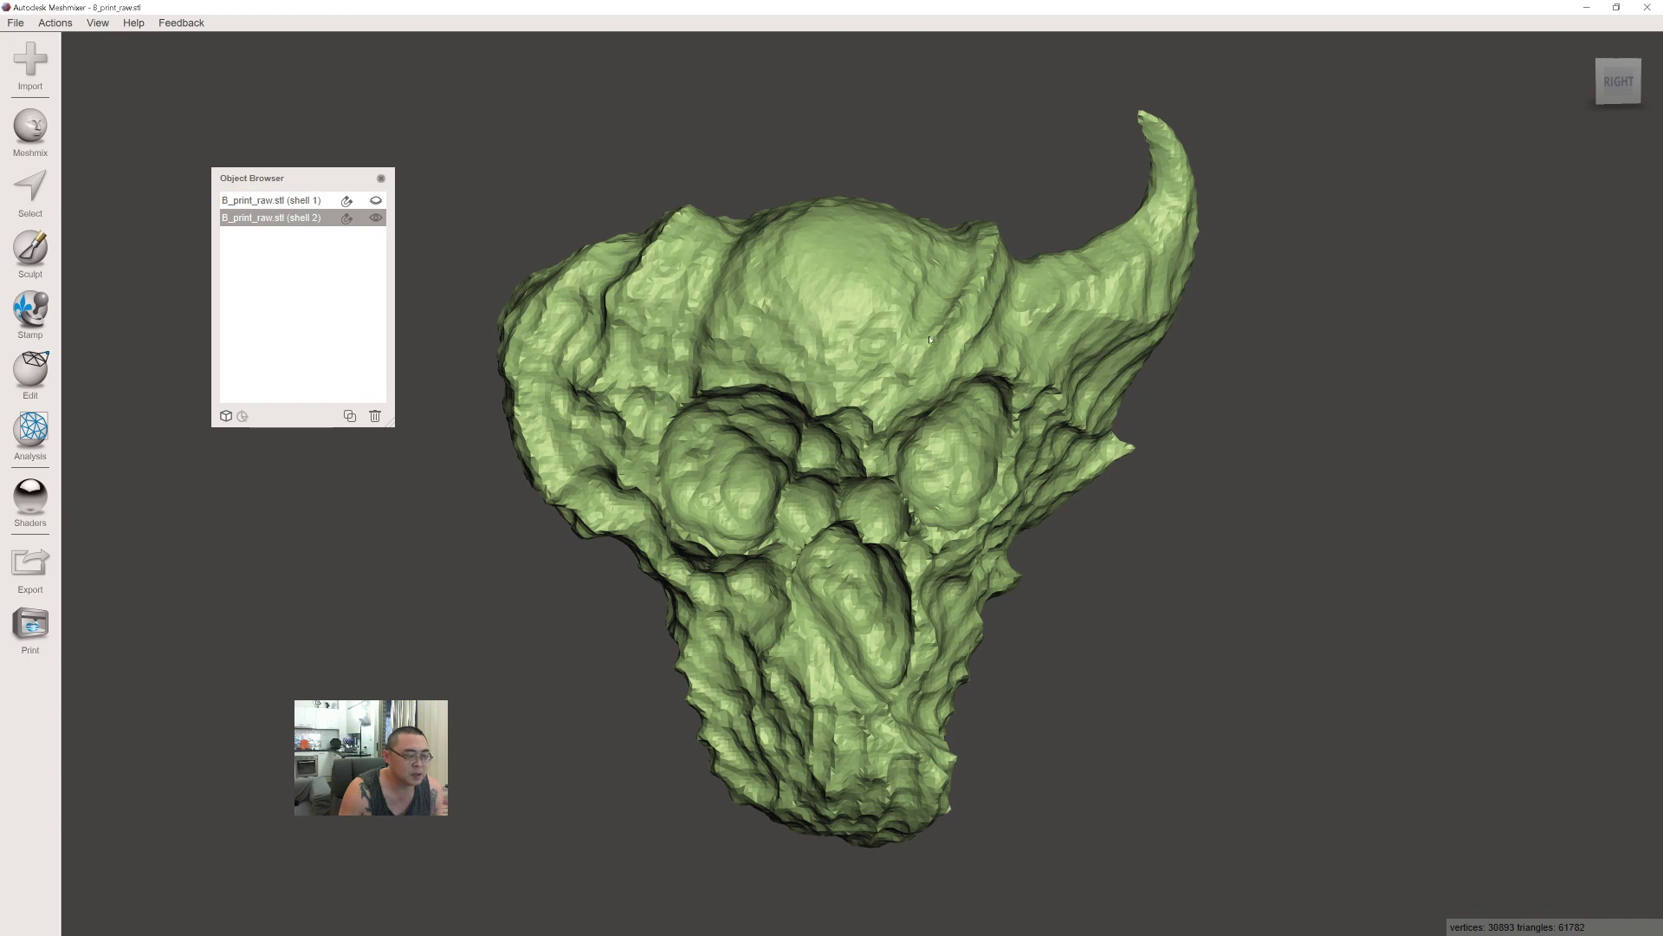
{"action": "right_click_drag", "start_coordinate": [957, 328], "coordinate": [851, 303]}
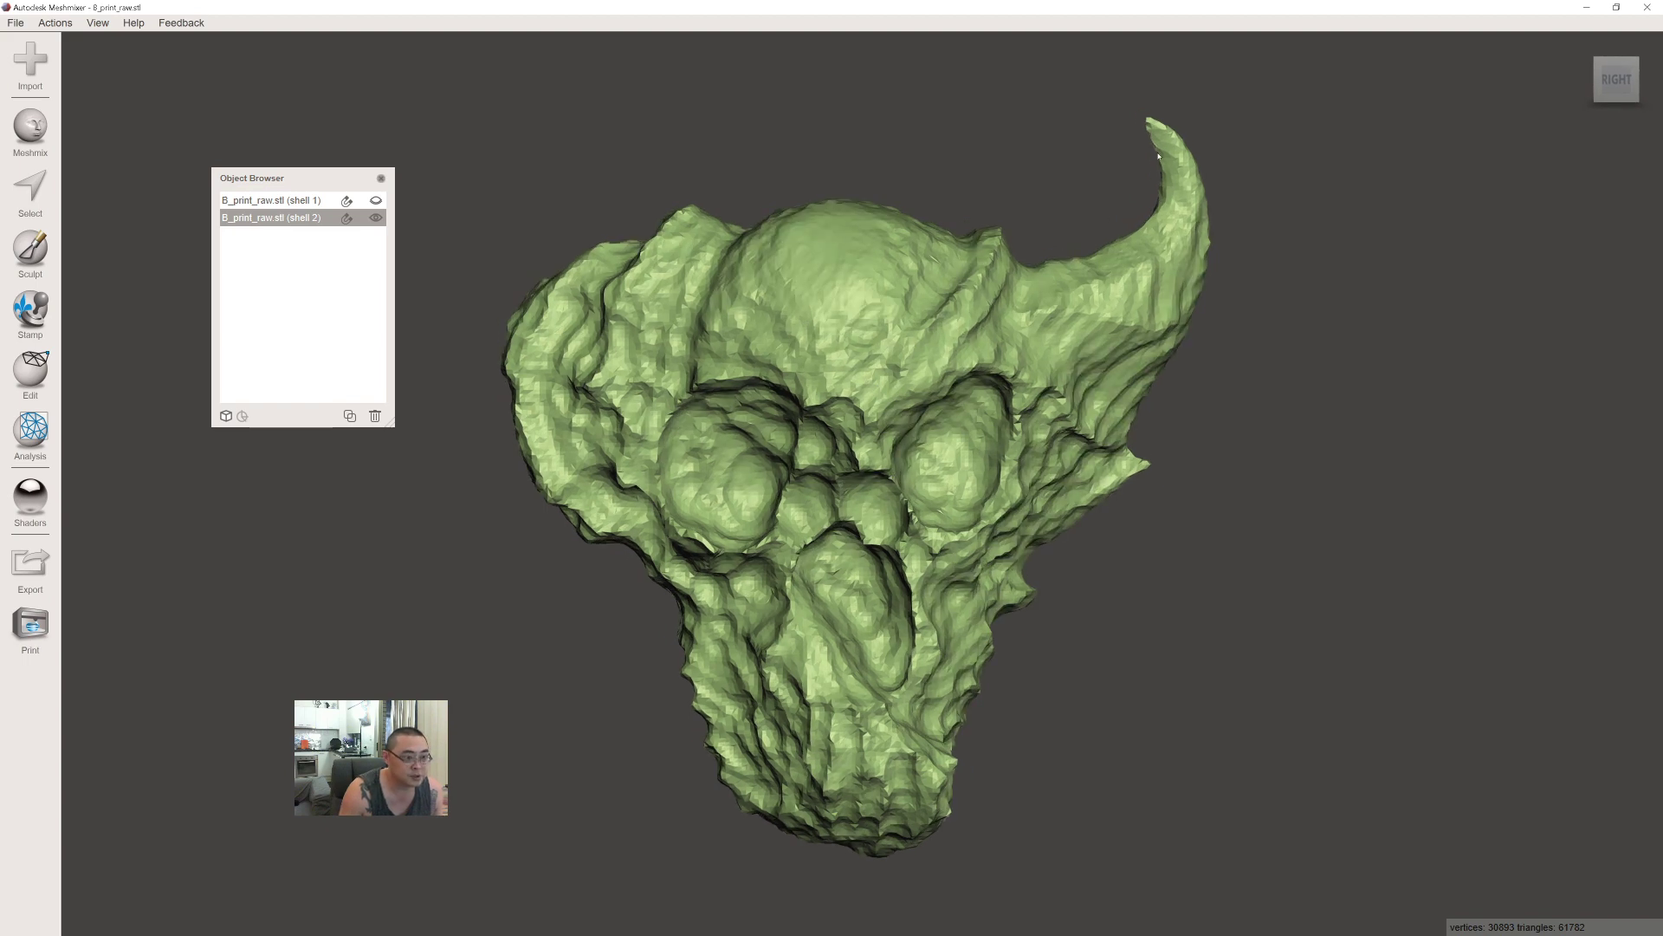
{"action": "right_click_drag", "start_coordinate": [1028, 387], "coordinate": [1054, 393]}
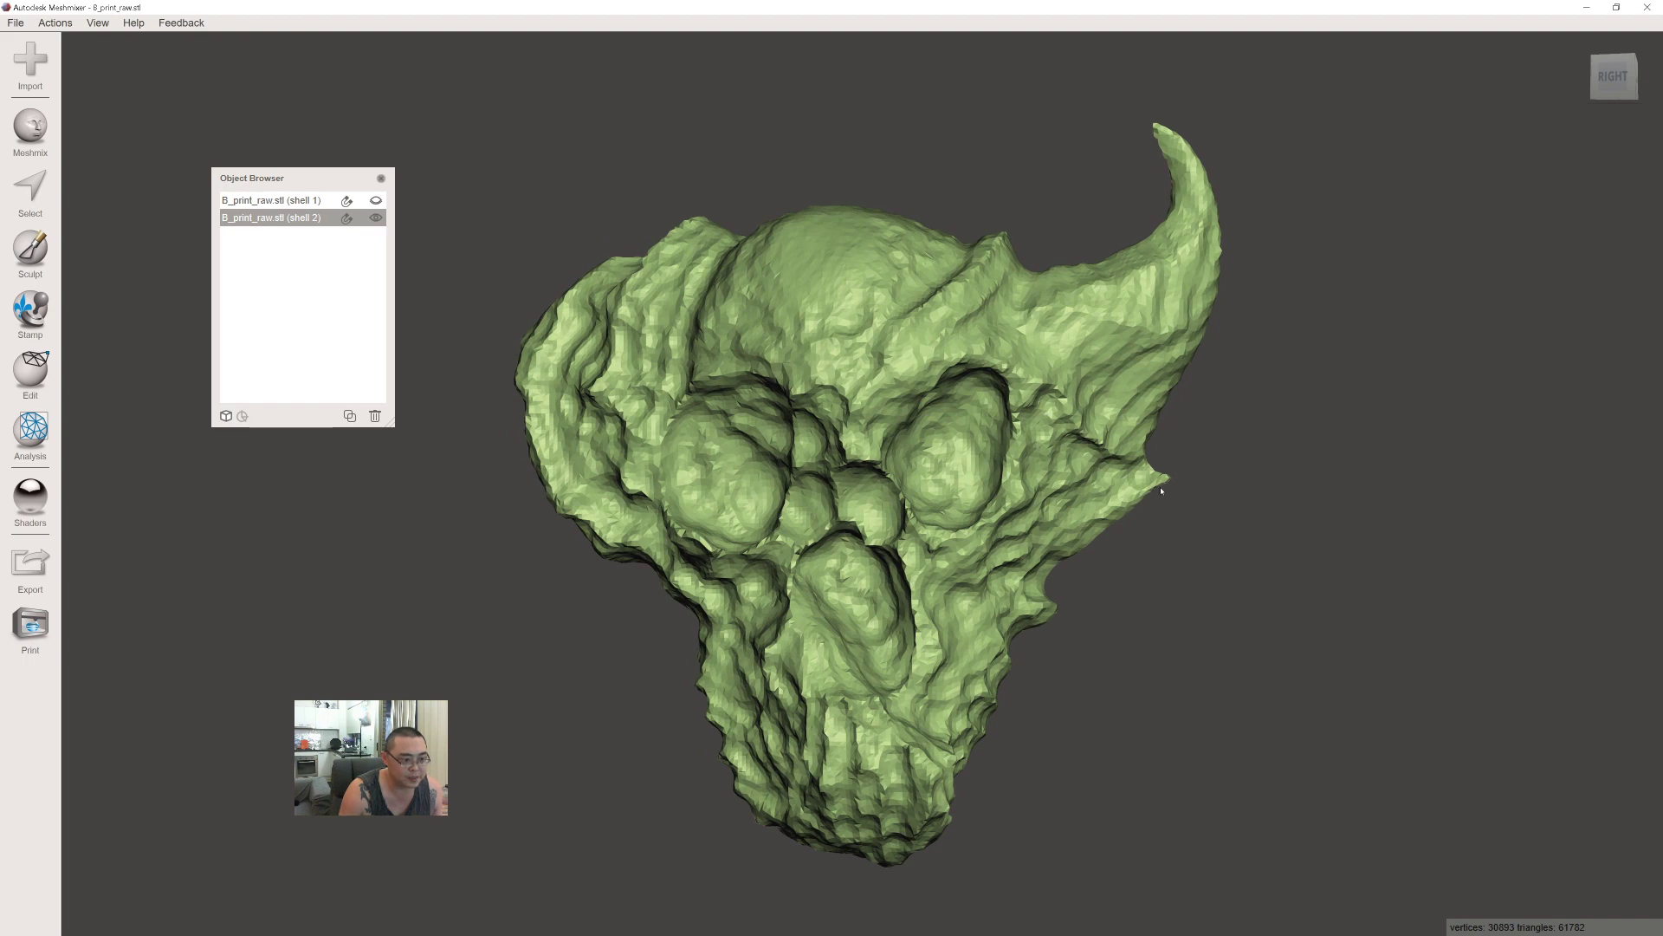
{"action": "right_click_drag", "start_coordinate": [1038, 564], "coordinate": [1029, 534]}
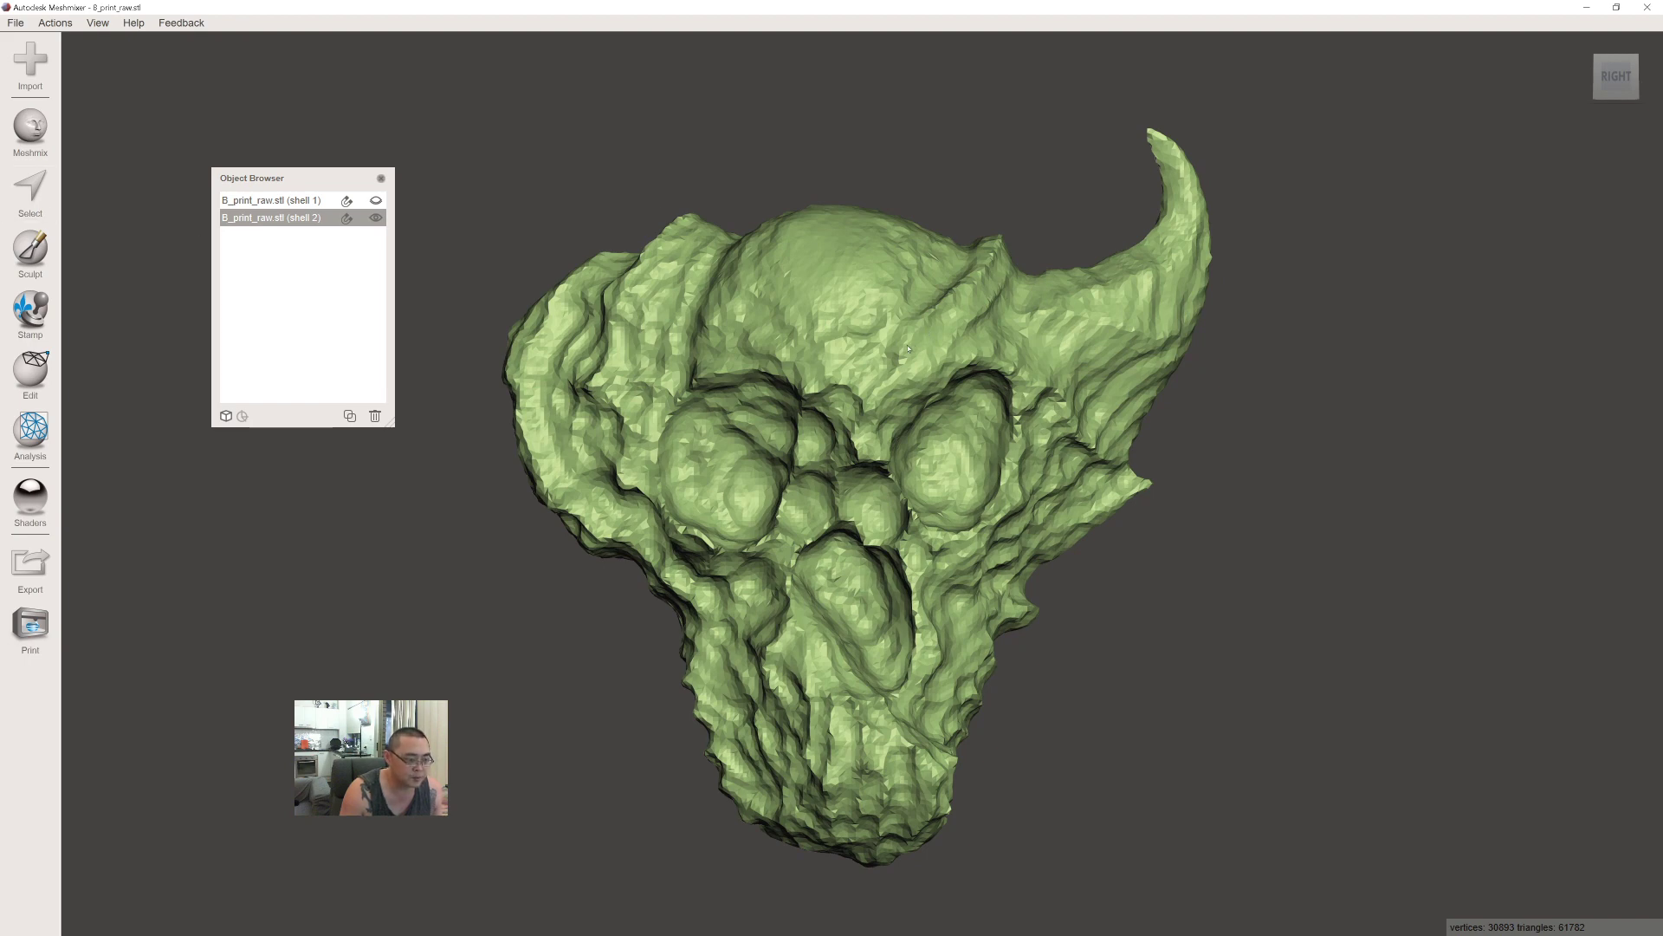
{"action": "right_click_drag", "start_coordinate": [757, 447], "coordinate": [669, 441]}
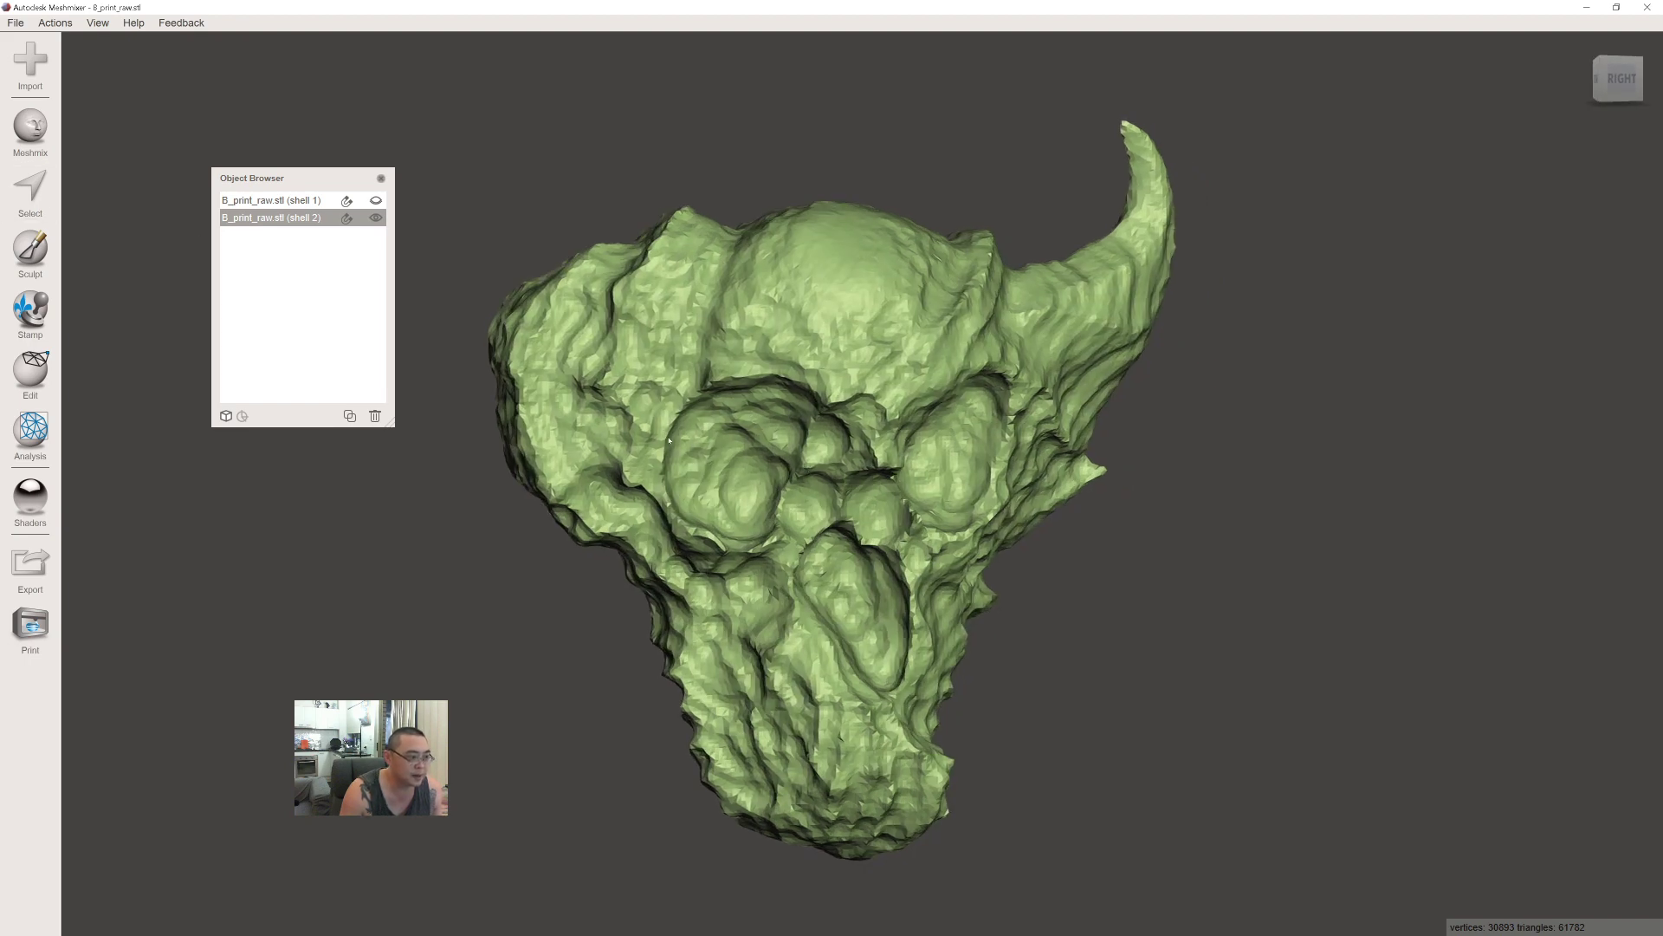
{"action": "right_click_drag", "start_coordinate": [921, 332], "coordinate": [857, 457]}
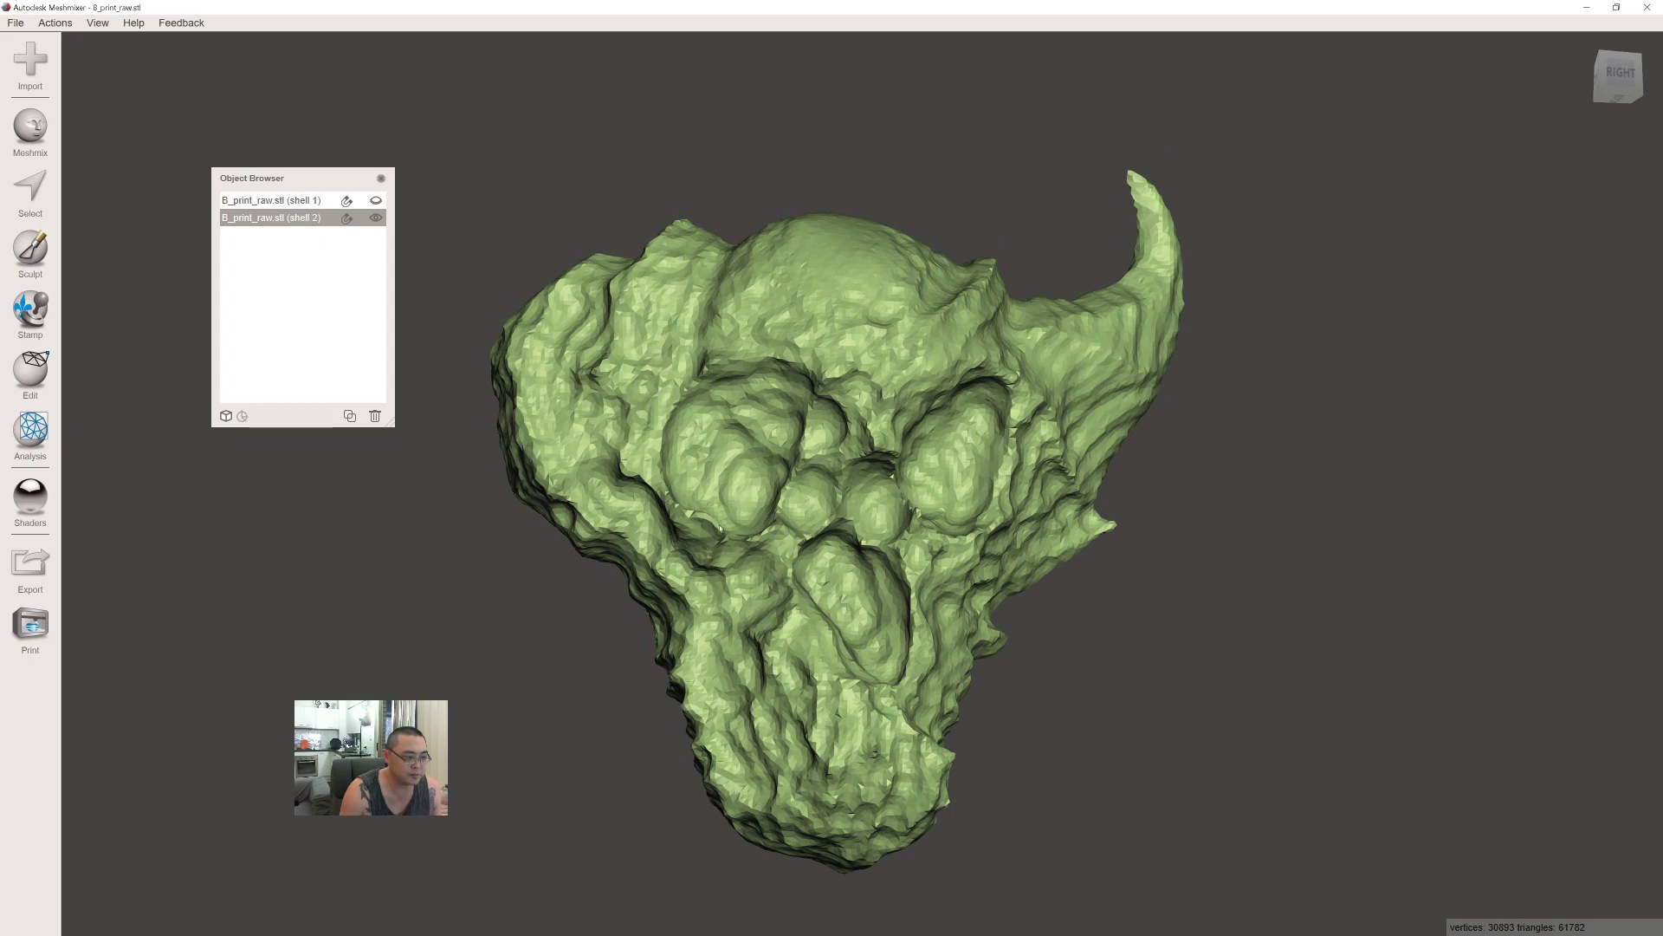
{"action": "right_click_drag", "start_coordinate": [720, 527], "coordinate": [703, 550]}
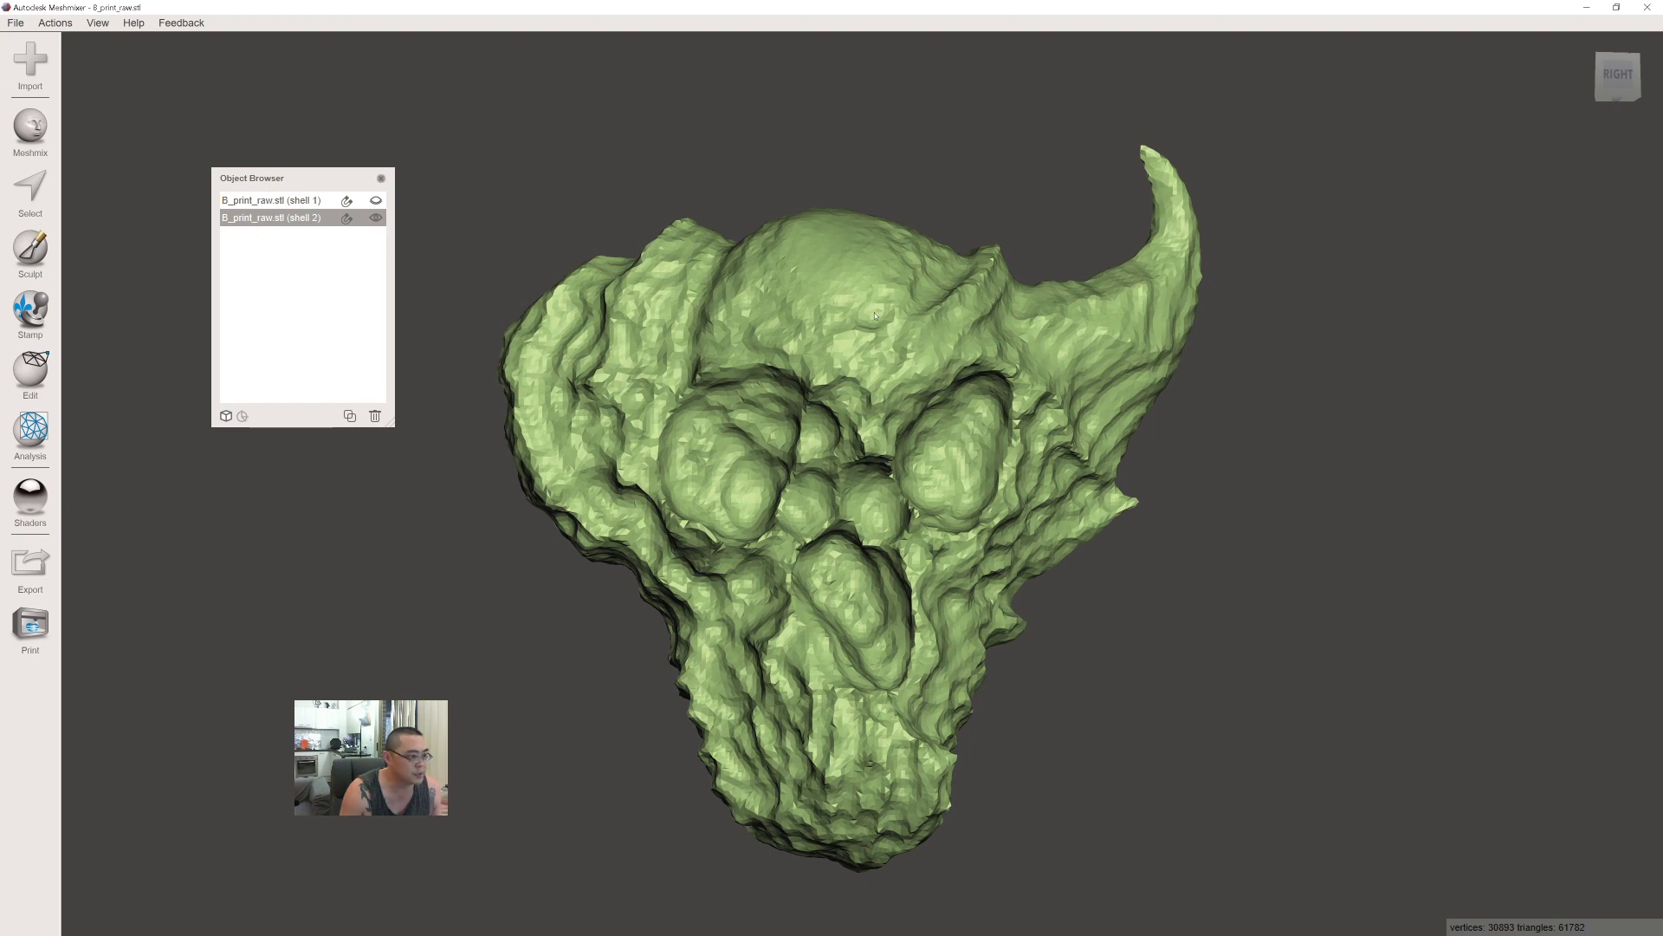
Set up the ShrinkSmooth sculpting brush with its size reduced to 36.
{"action": "left_click", "coordinate": [31, 251]}
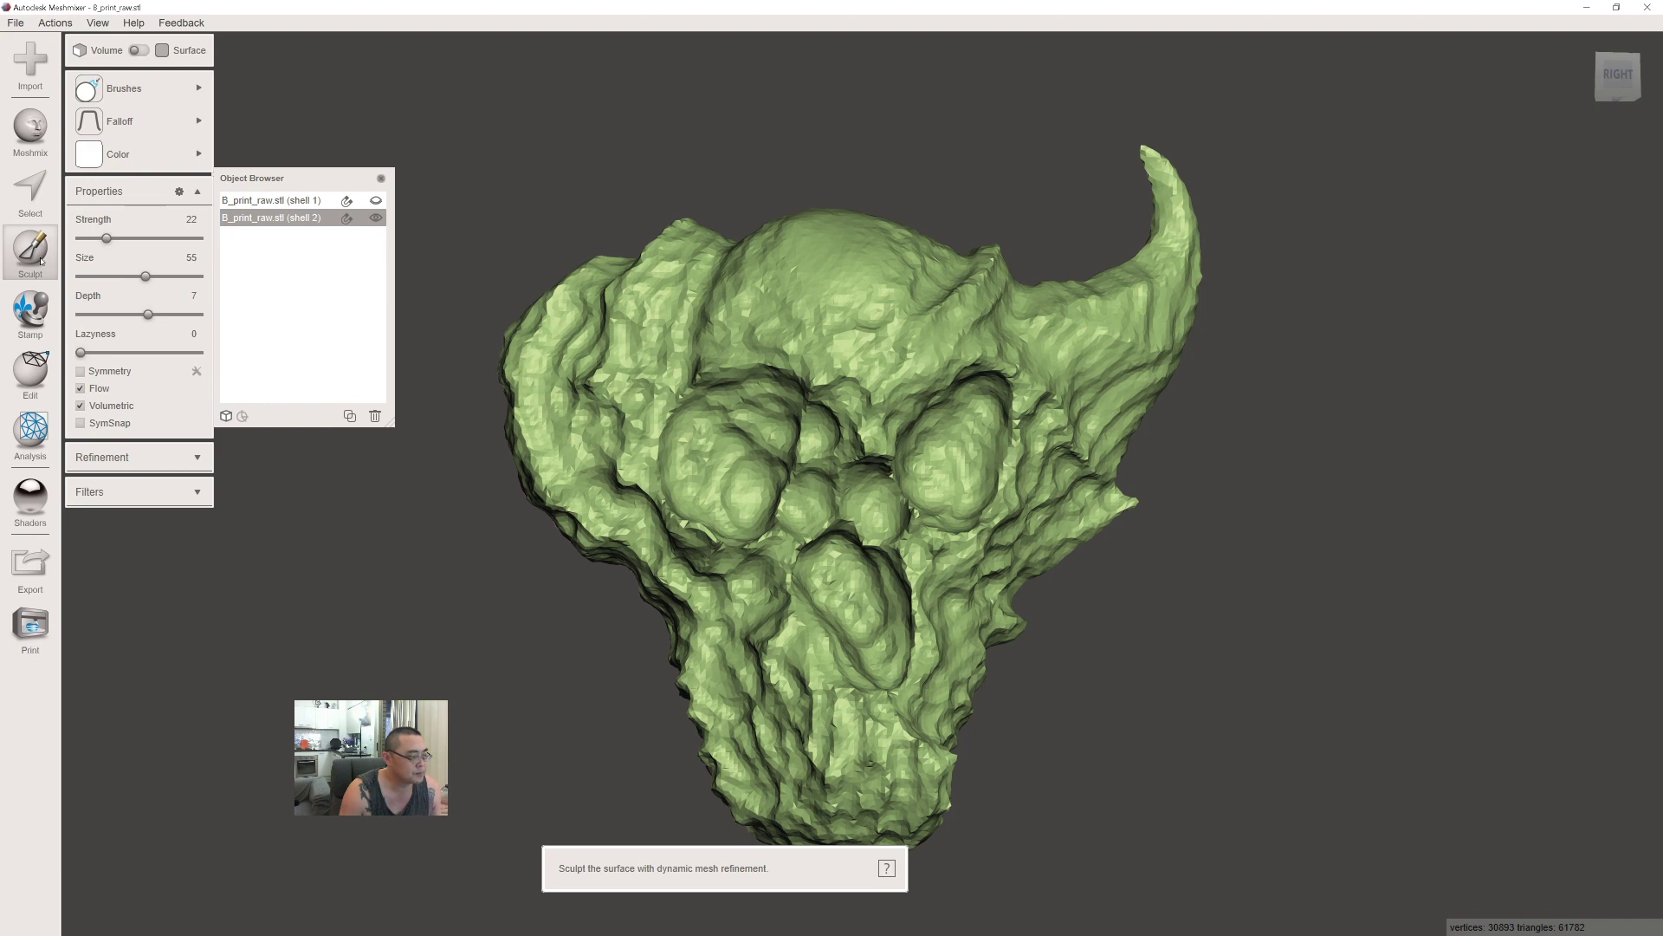
{"action": "mouse_move", "coordinate": [176, 91]}
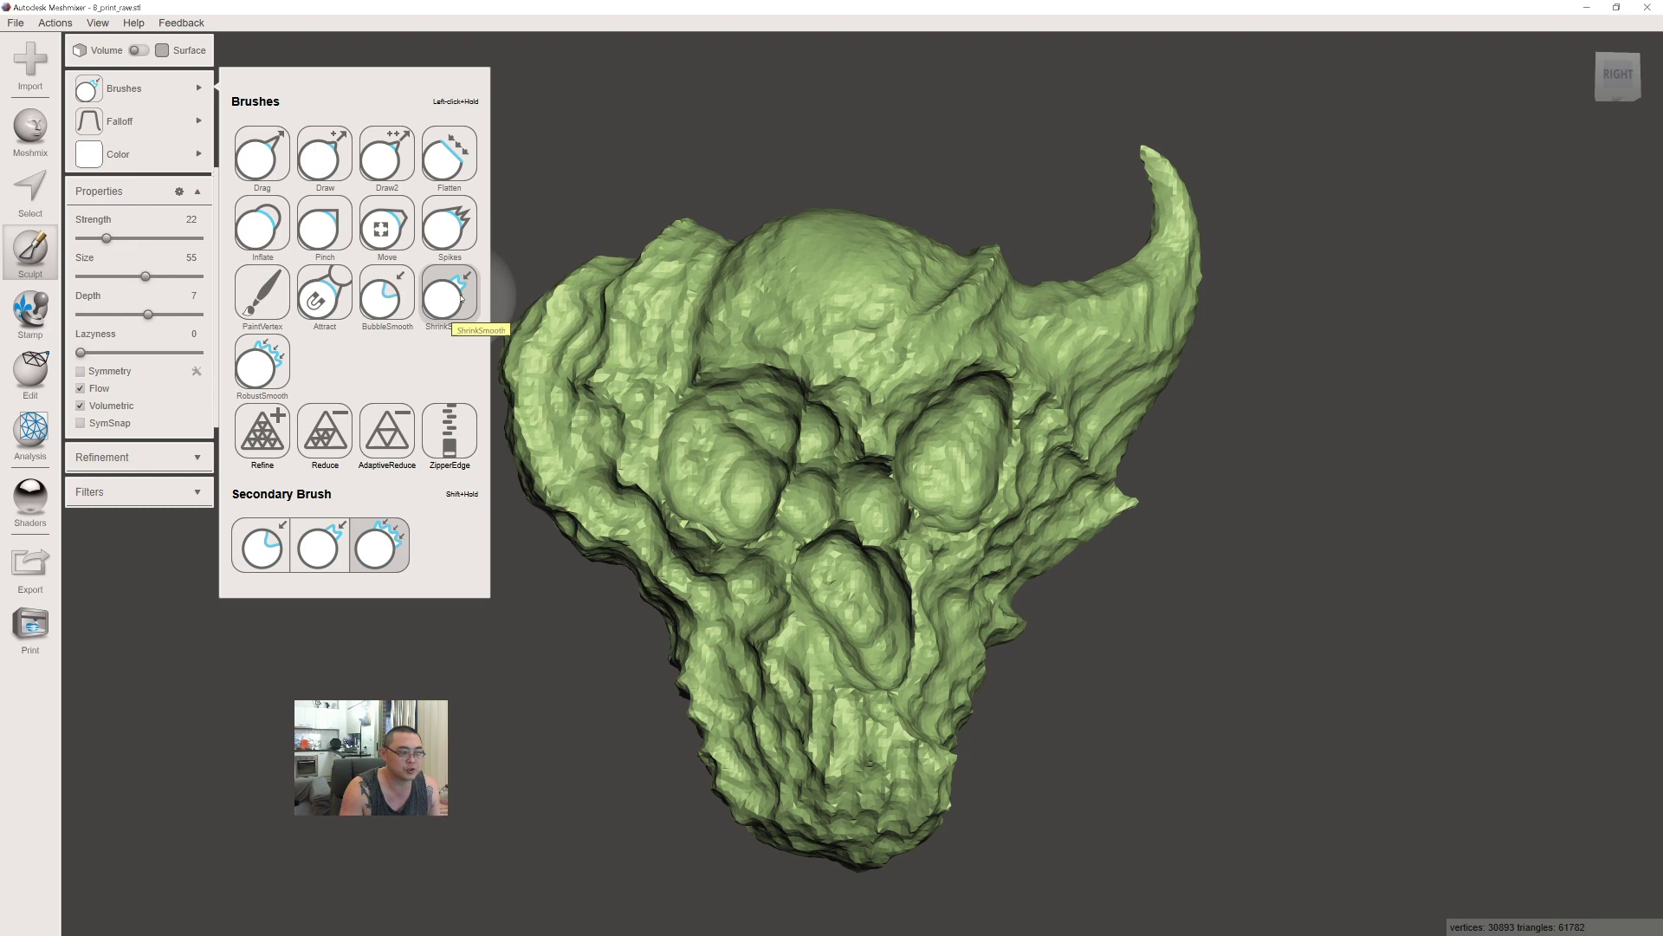
{"action": "key", "text": "bracketleft"}
{"action": "key", "text": "bracketleft"}
{"action": "key", "text": "bracketleft"}
{"action": "key", "text": "bracketleft"}
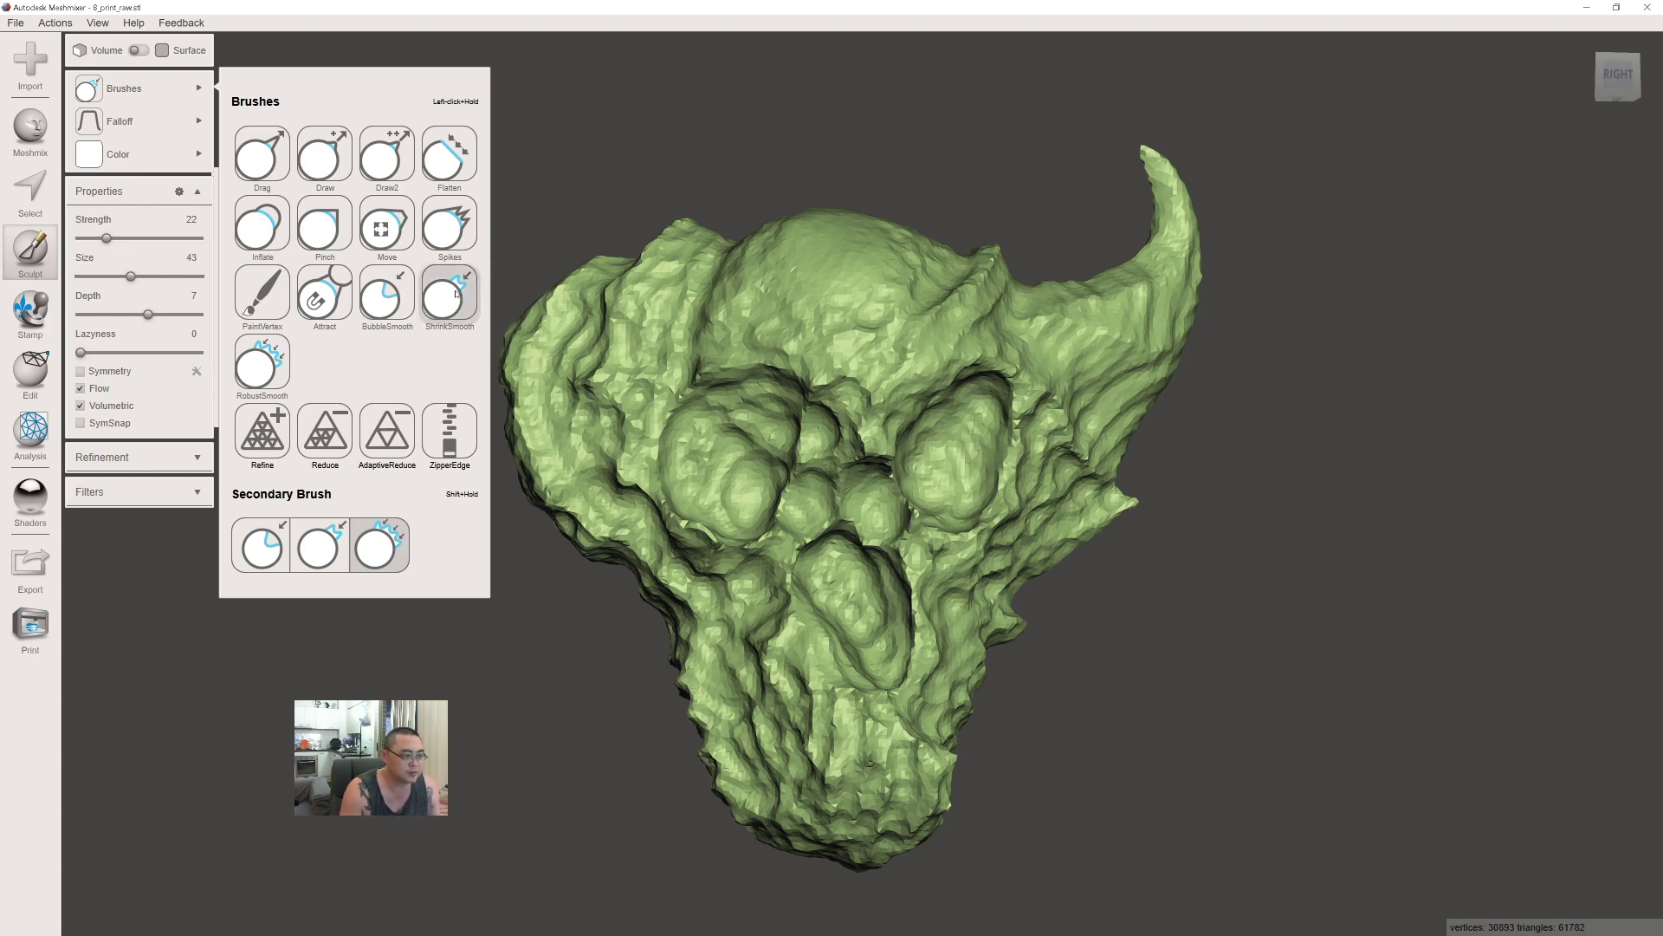
{"action": "key", "text": "ctrl+shift+o"}
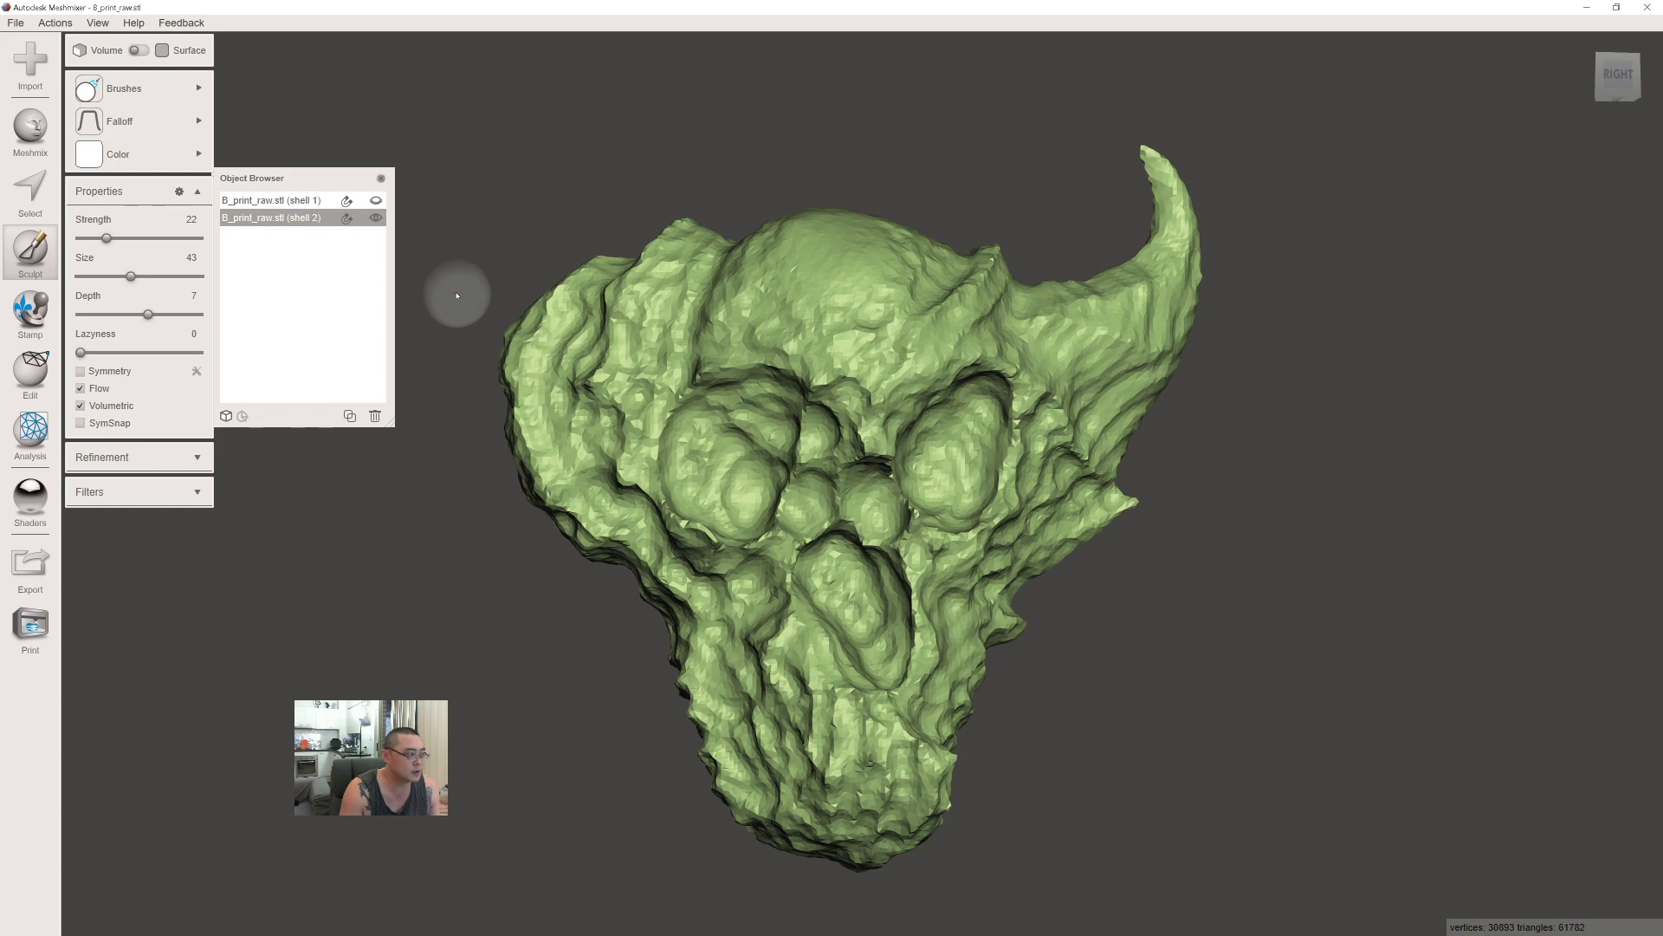
{"action": "left_click", "coordinate": [173, 88]}
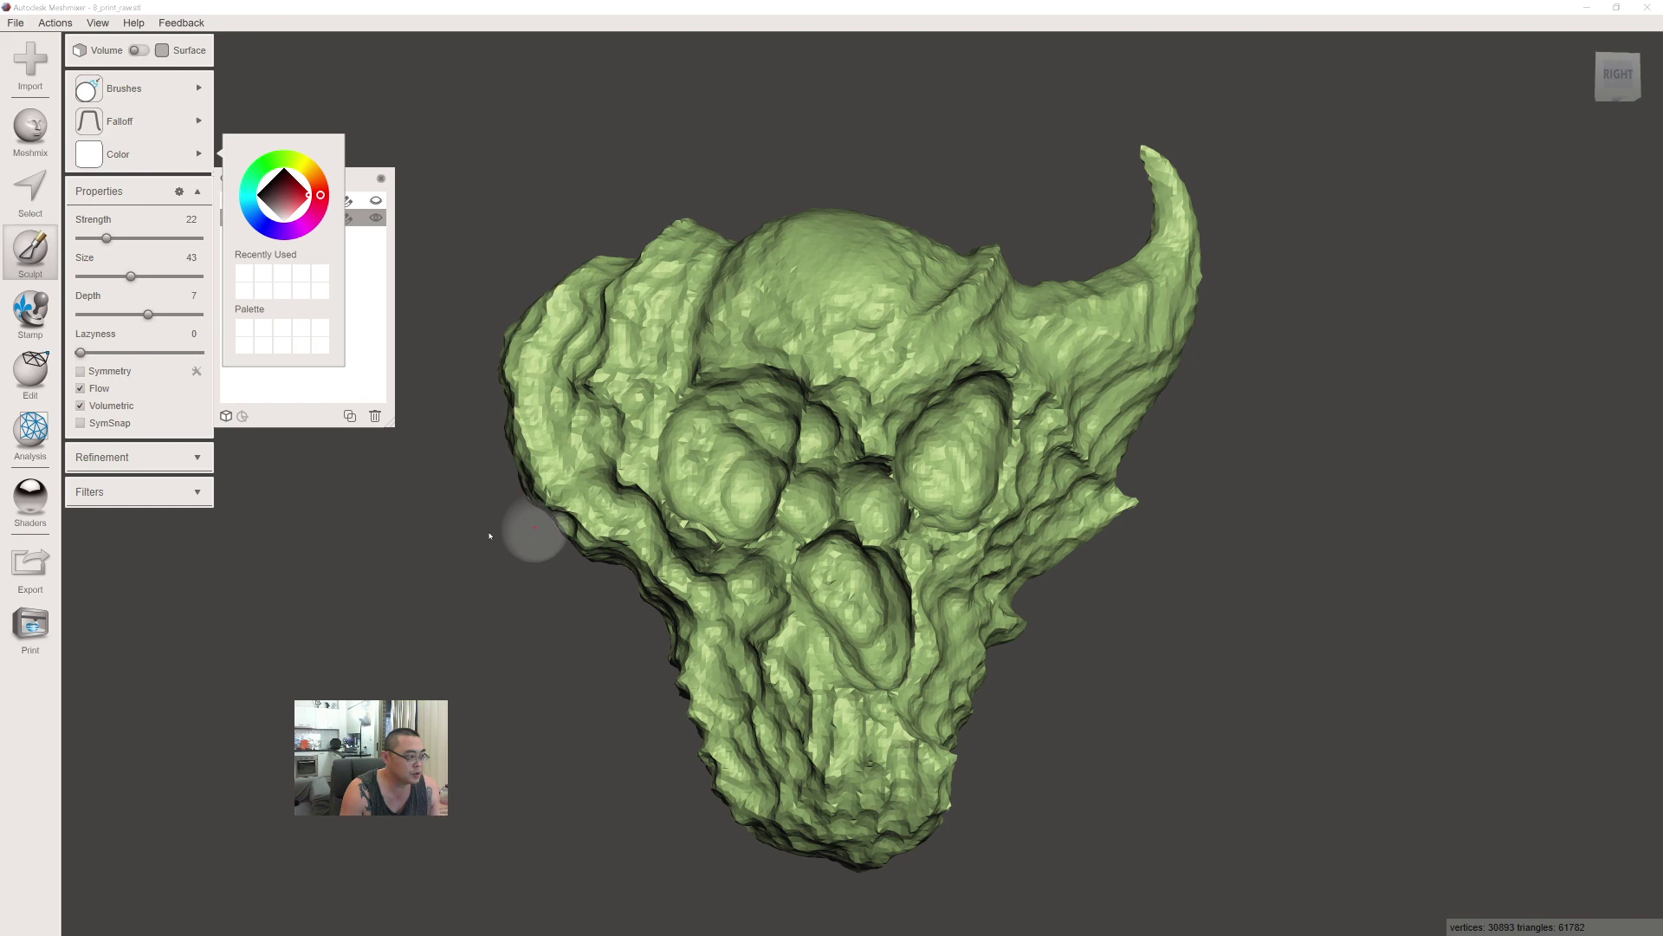
{"action": "scroll", "coordinate": [719, 346], "scroll_direction": "up", "scroll_amount": 5}
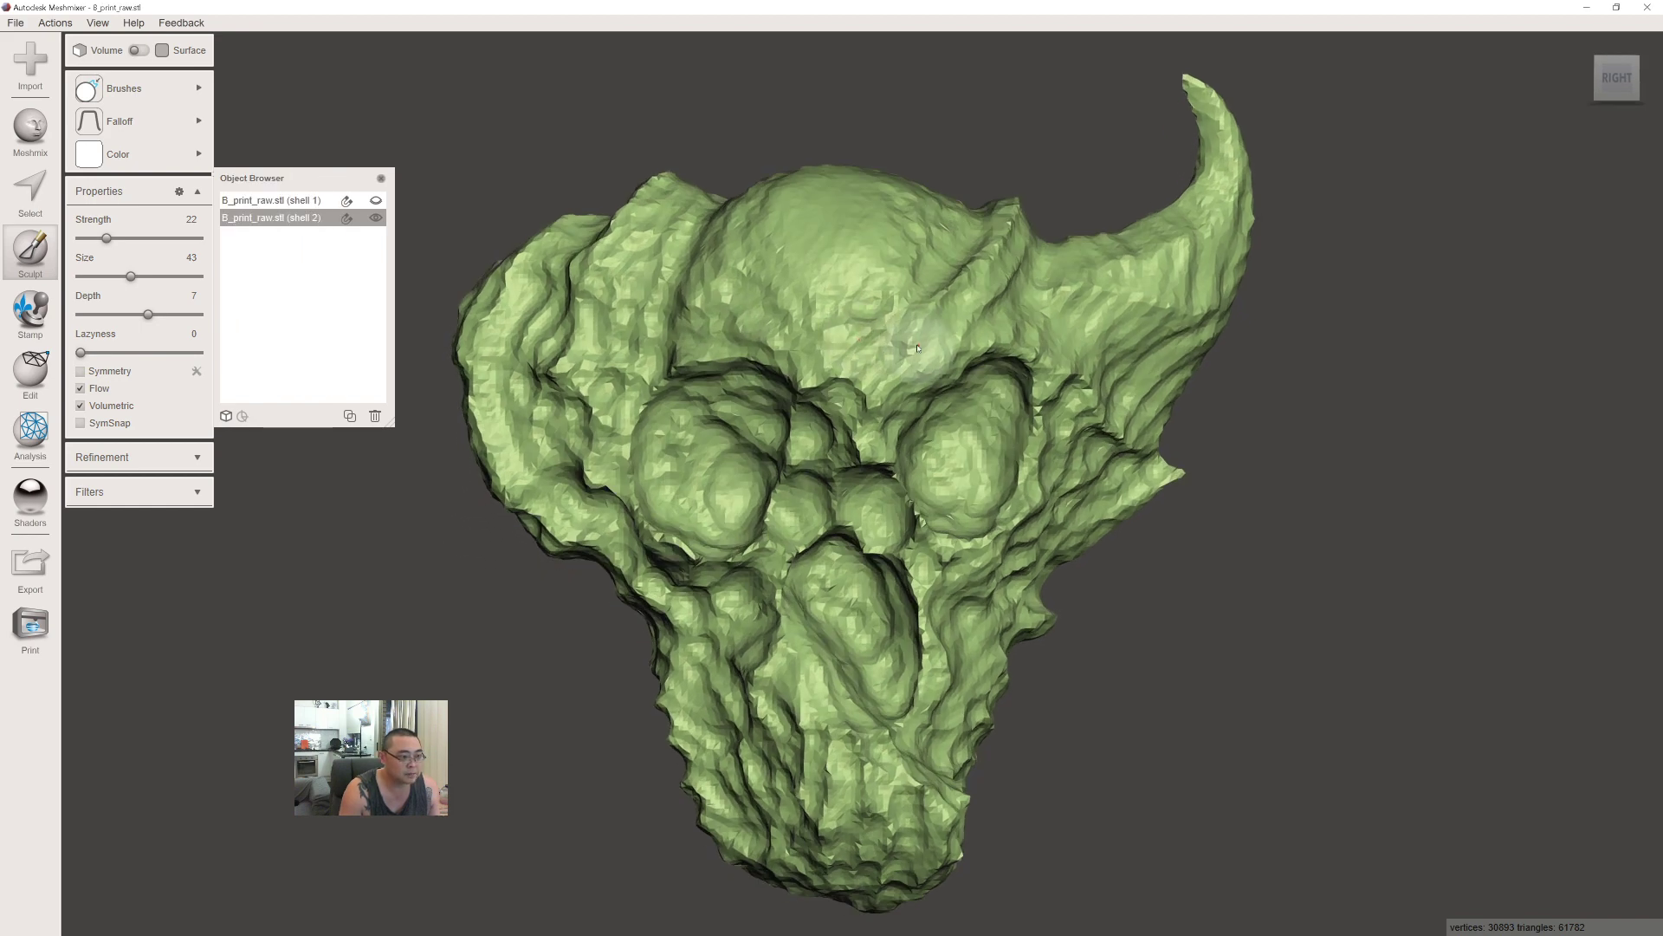
{"action": "key", "text": "["}
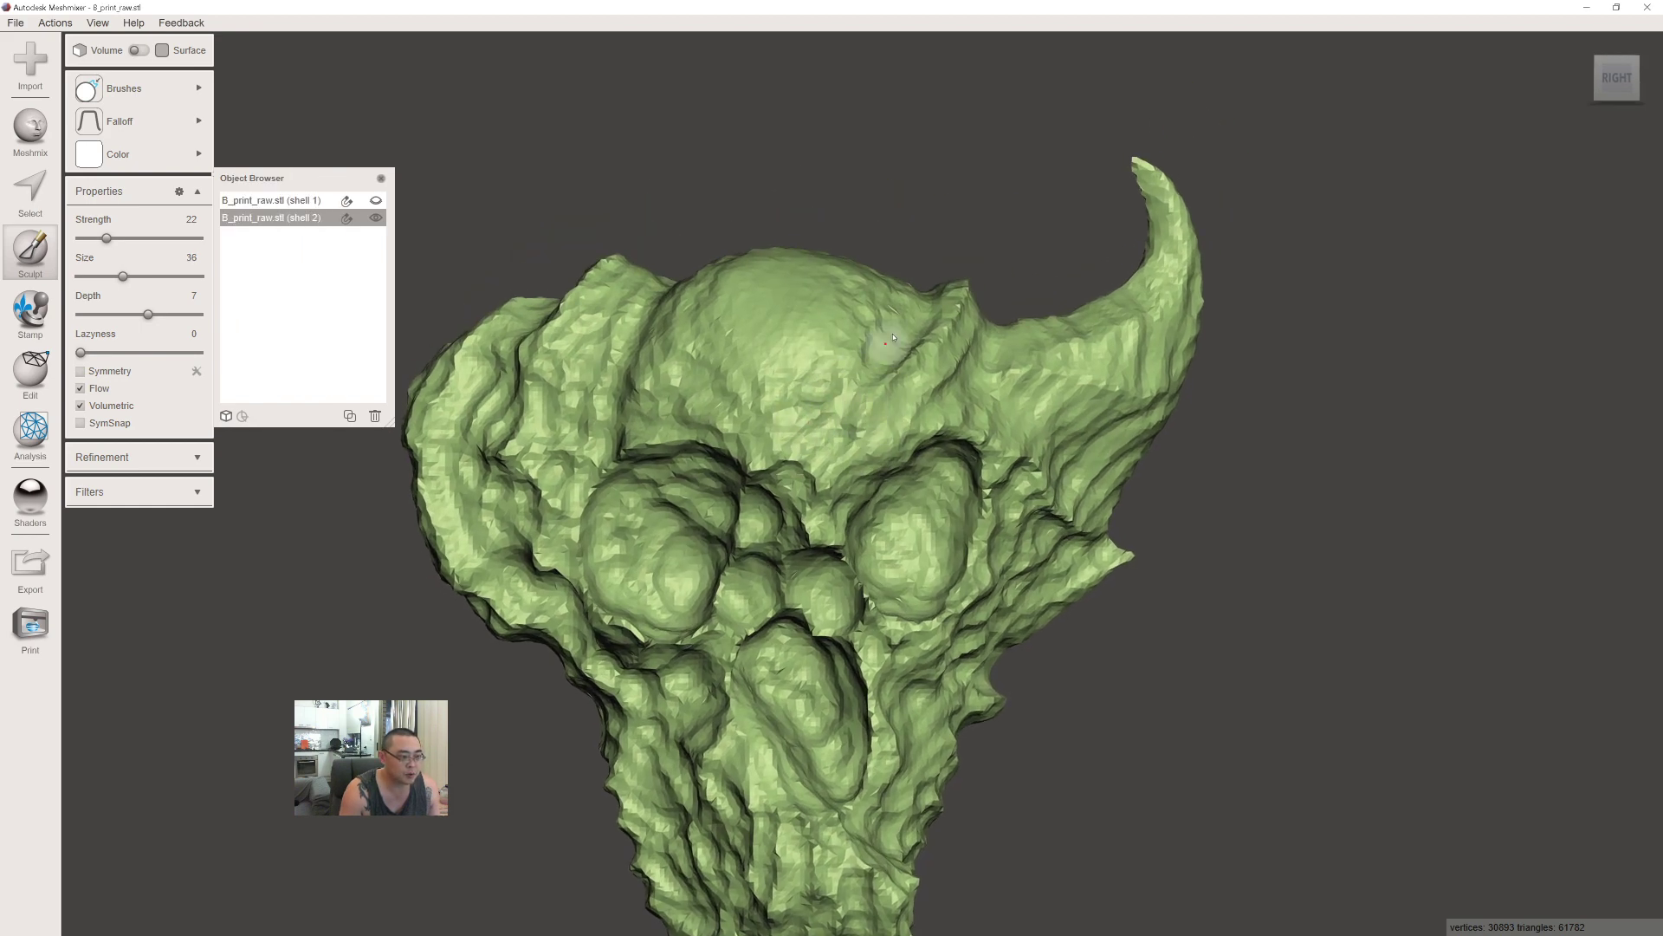
Smooth the pointed ridge between the forehead dome and the curved horn on the inner shell.
{"action": "scroll", "coordinate": [882, 377], "scroll_direction": "up", "scroll_amount": 2}
{"action": "right_click_drag", "start_coordinate": [885, 372], "coordinate": [914, 420]}
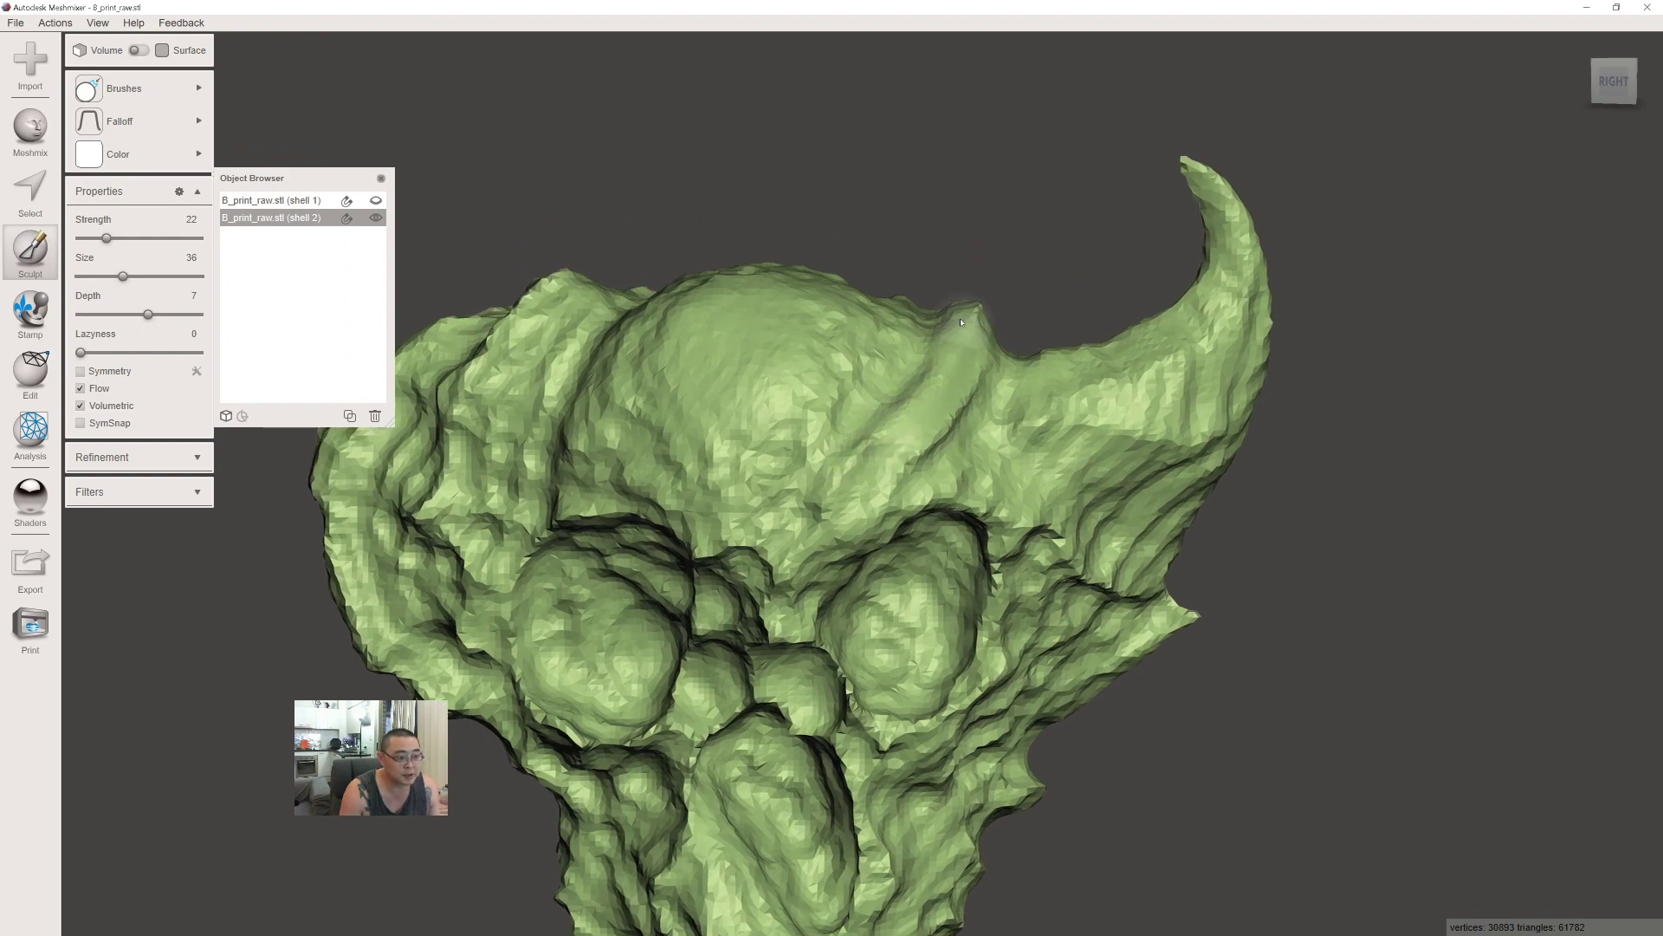
{"action": "left_click_drag", "start_coordinate": [967, 326], "coordinate": [913, 389]}
{"action": "right_click_drag", "start_coordinate": [912, 390], "coordinate": [819, 421]}
Reduce the brush size to 34 and smooth the brow ridge running from the forehead towards the horn base.
{"action": "key", "text": "["}
{"action": "right_click_drag", "start_coordinate": [945, 360], "coordinate": [938, 419]}
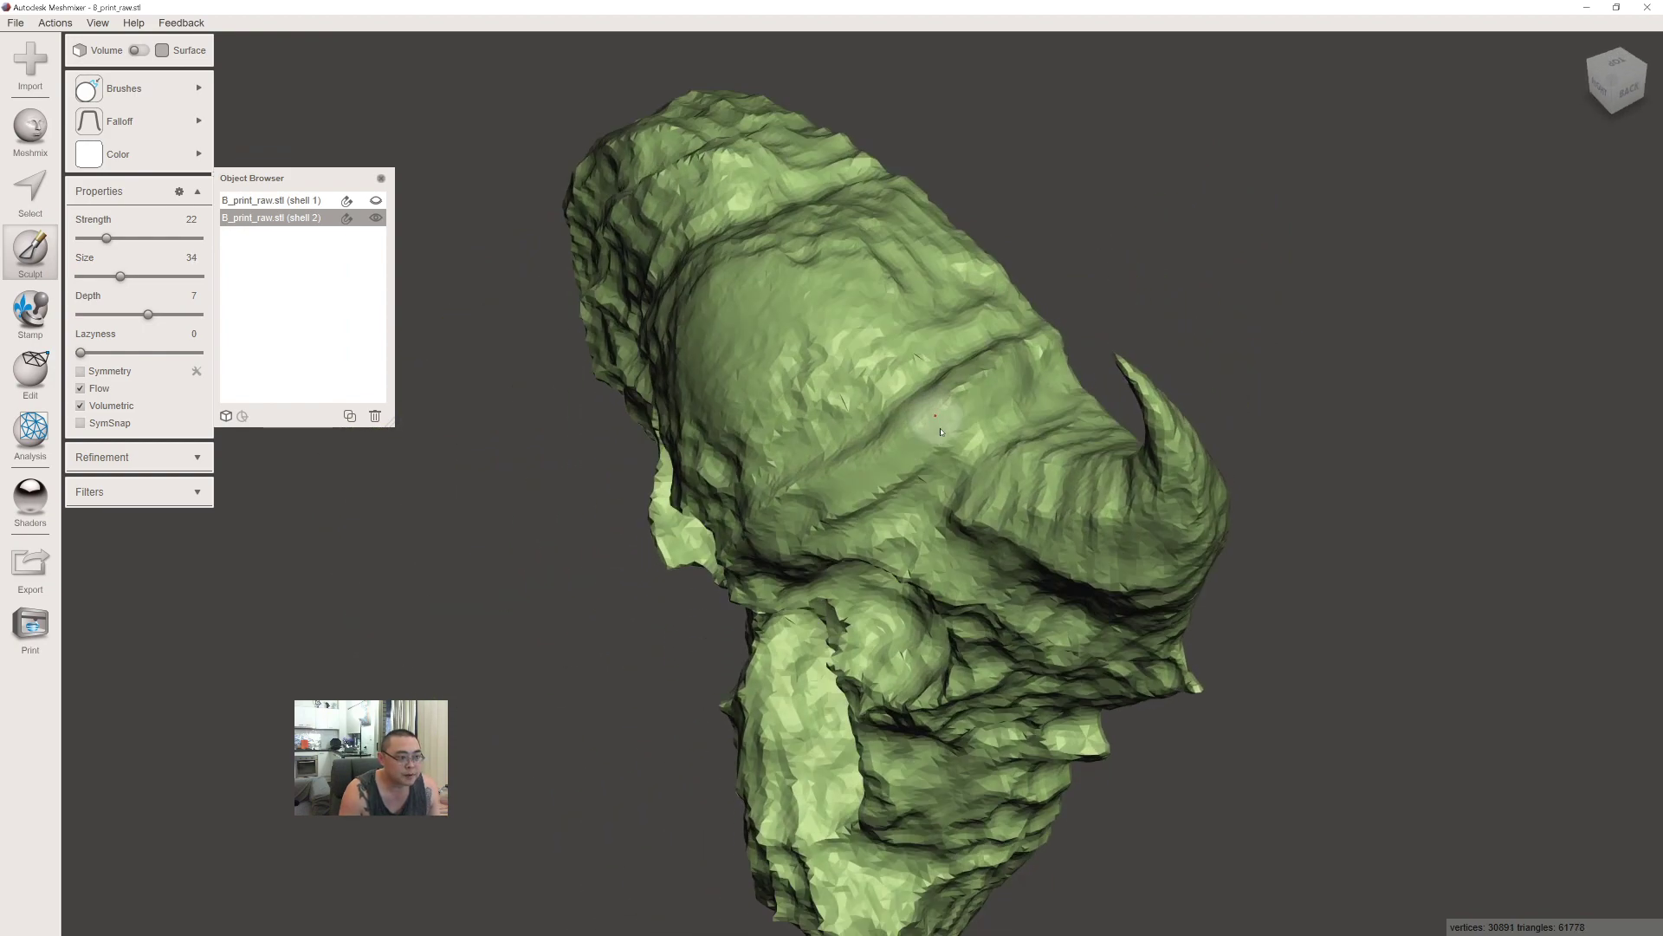
{"action": "mouse_move", "coordinate": [958, 390]}
{"action": "left_mouse_down"}
{"action": "mouse_move", "coordinate": [1031, 350]}
{"action": "mouse_move", "coordinate": [927, 421]}
{"action": "left_mouse_up"}
{"action": "mouse_move", "coordinate": [927, 420]}
{"action": "right_mouse_down"}
{"action": "mouse_move", "coordinate": [858, 445]}
{"action": "mouse_move", "coordinate": [1035, 483]}
{"action": "right_mouse_up"}
{"action": "left_click_drag", "start_coordinate": [1035, 482], "coordinate": [1048, 481]}
{"action": "right_click_drag", "start_coordinate": [1048, 481], "coordinate": [974, 416]}
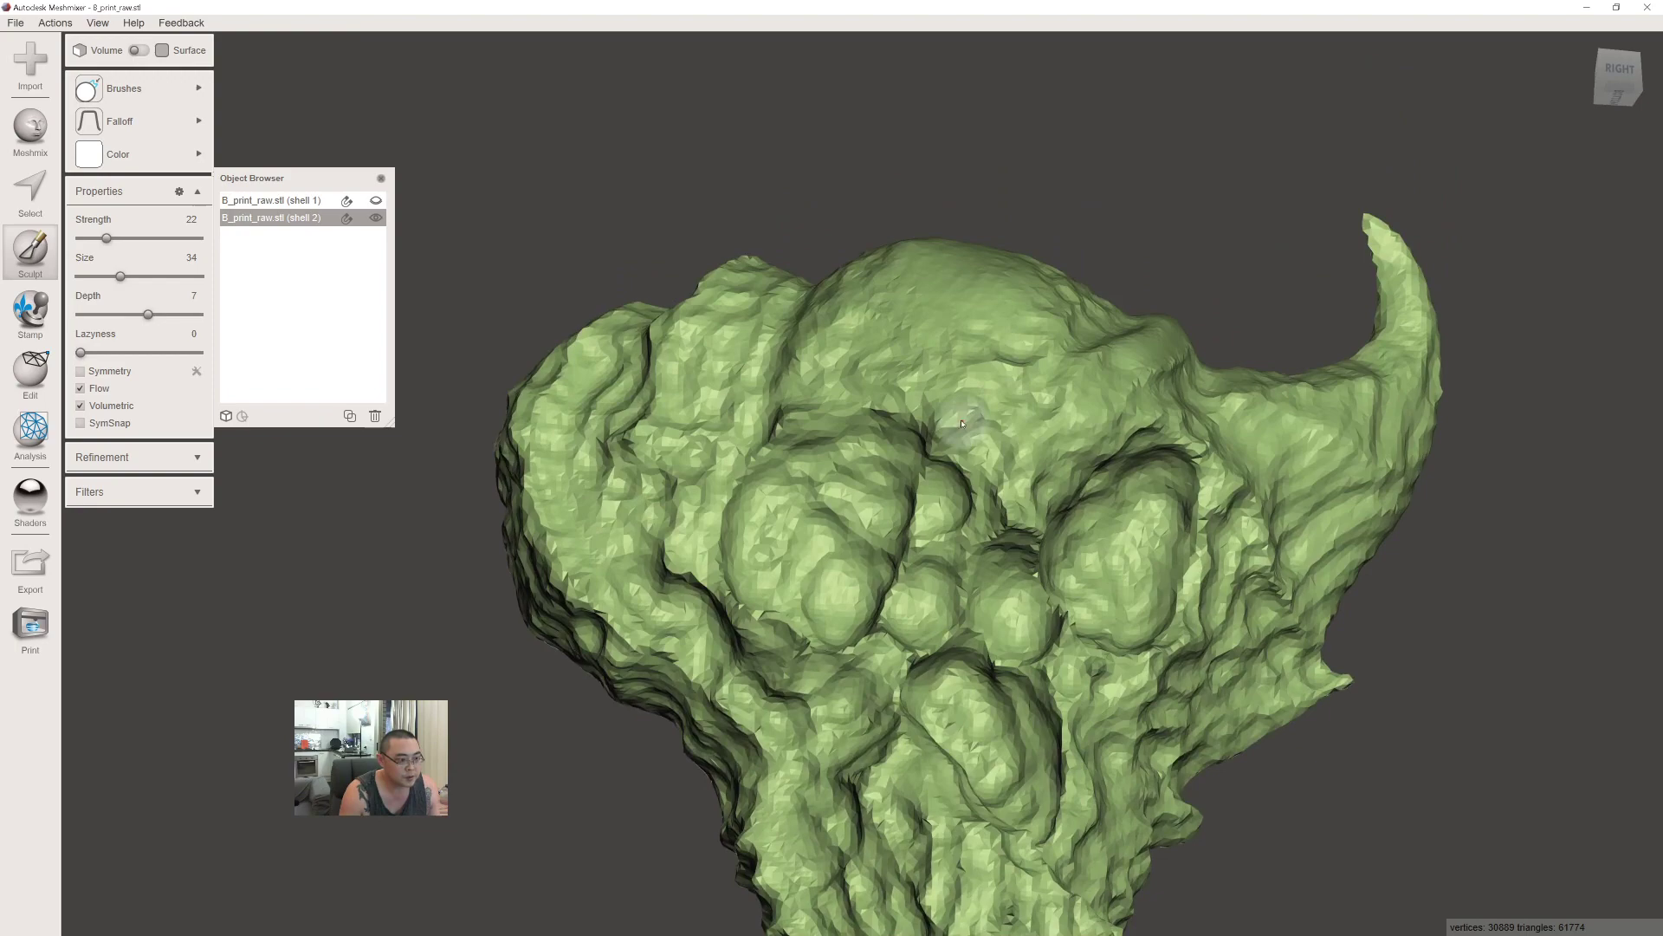
Smooth the brow and the sunken nose bridge between the two eye sockets.
{"action": "left_click_drag", "start_coordinate": [956, 423], "coordinate": [957, 417]}
{"action": "right_click_drag", "start_coordinate": [1019, 428], "coordinate": [1010, 411]}
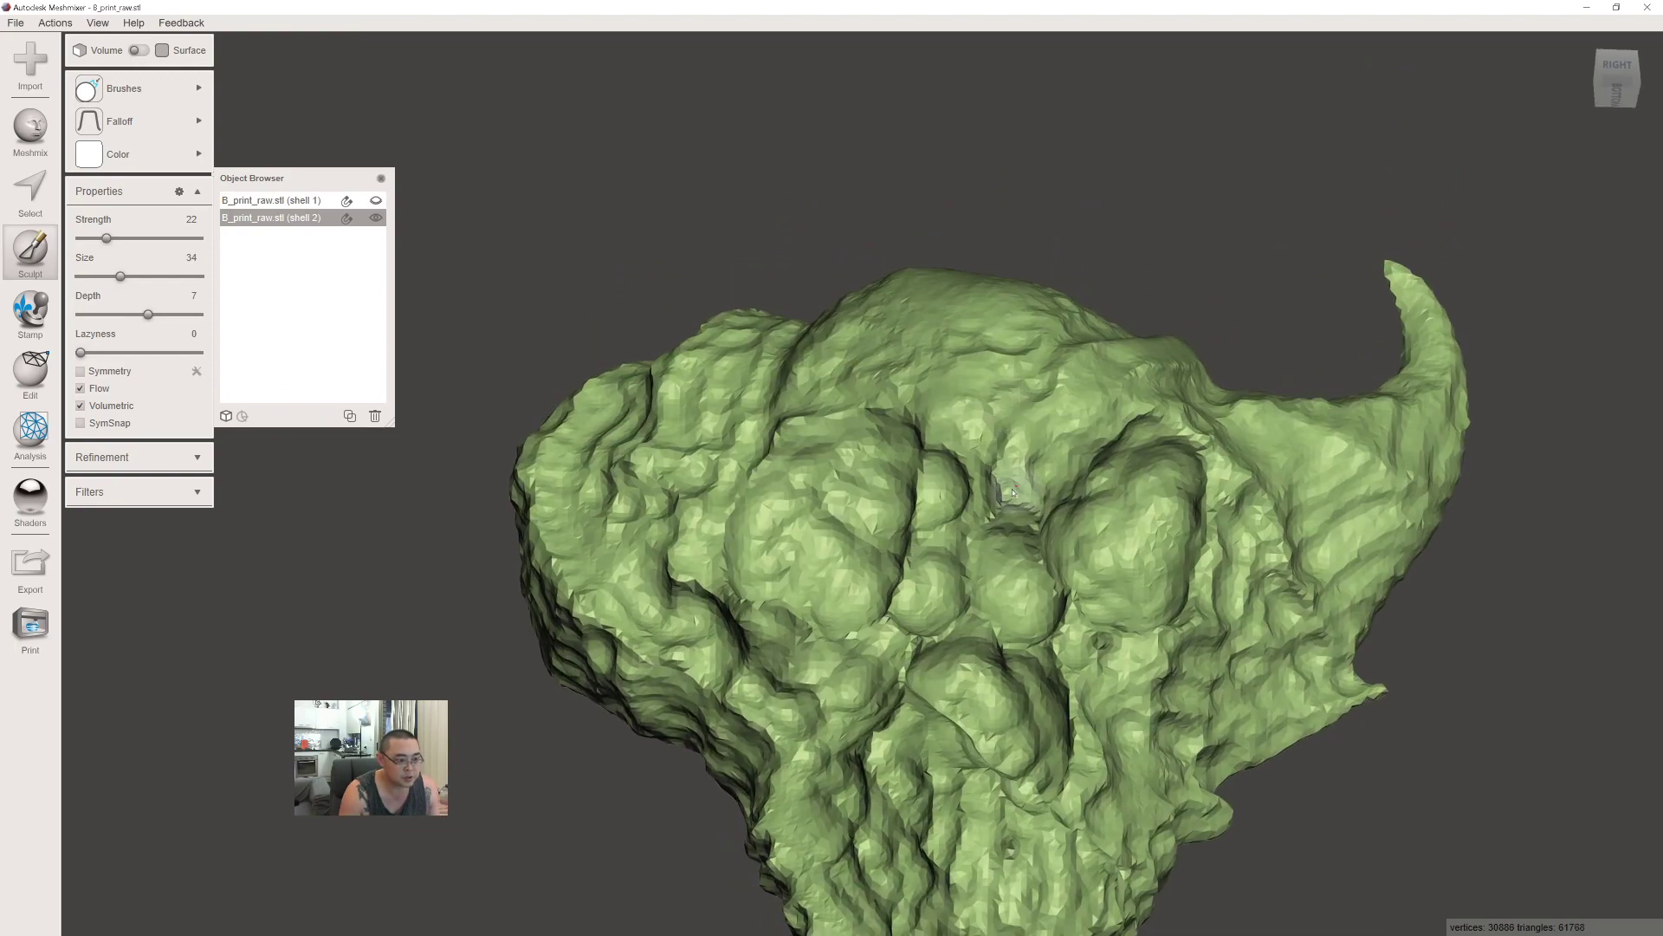
{"action": "left_click_drag", "start_coordinate": [1016, 490], "coordinate": [1010, 496]}
{"action": "mouse_move", "coordinate": [1027, 510]}
{"action": "right_mouse_down"}
{"action": "mouse_move", "coordinate": [966, 490]}
{"action": "mouse_move", "coordinate": [1178, 444]}
{"action": "right_mouse_up"}
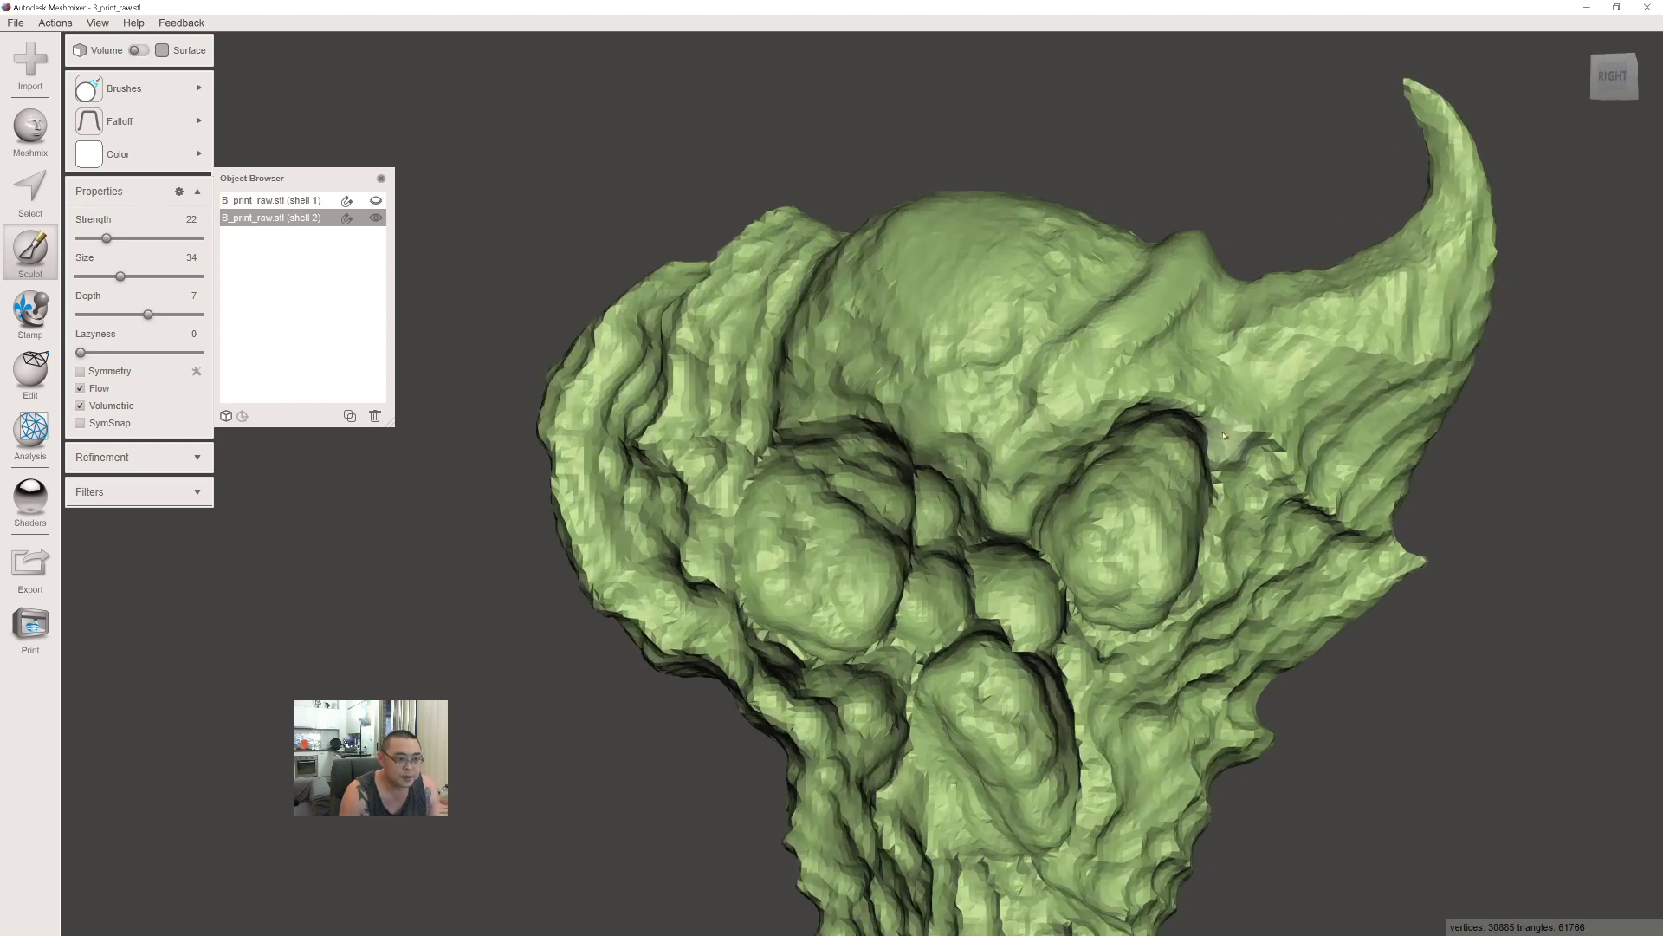
Smooth the rough ridges between the eye socket and the outer cheek below the horn.
{"action": "left_click_drag", "start_coordinate": [1235, 444], "coordinate": [1156, 385]}
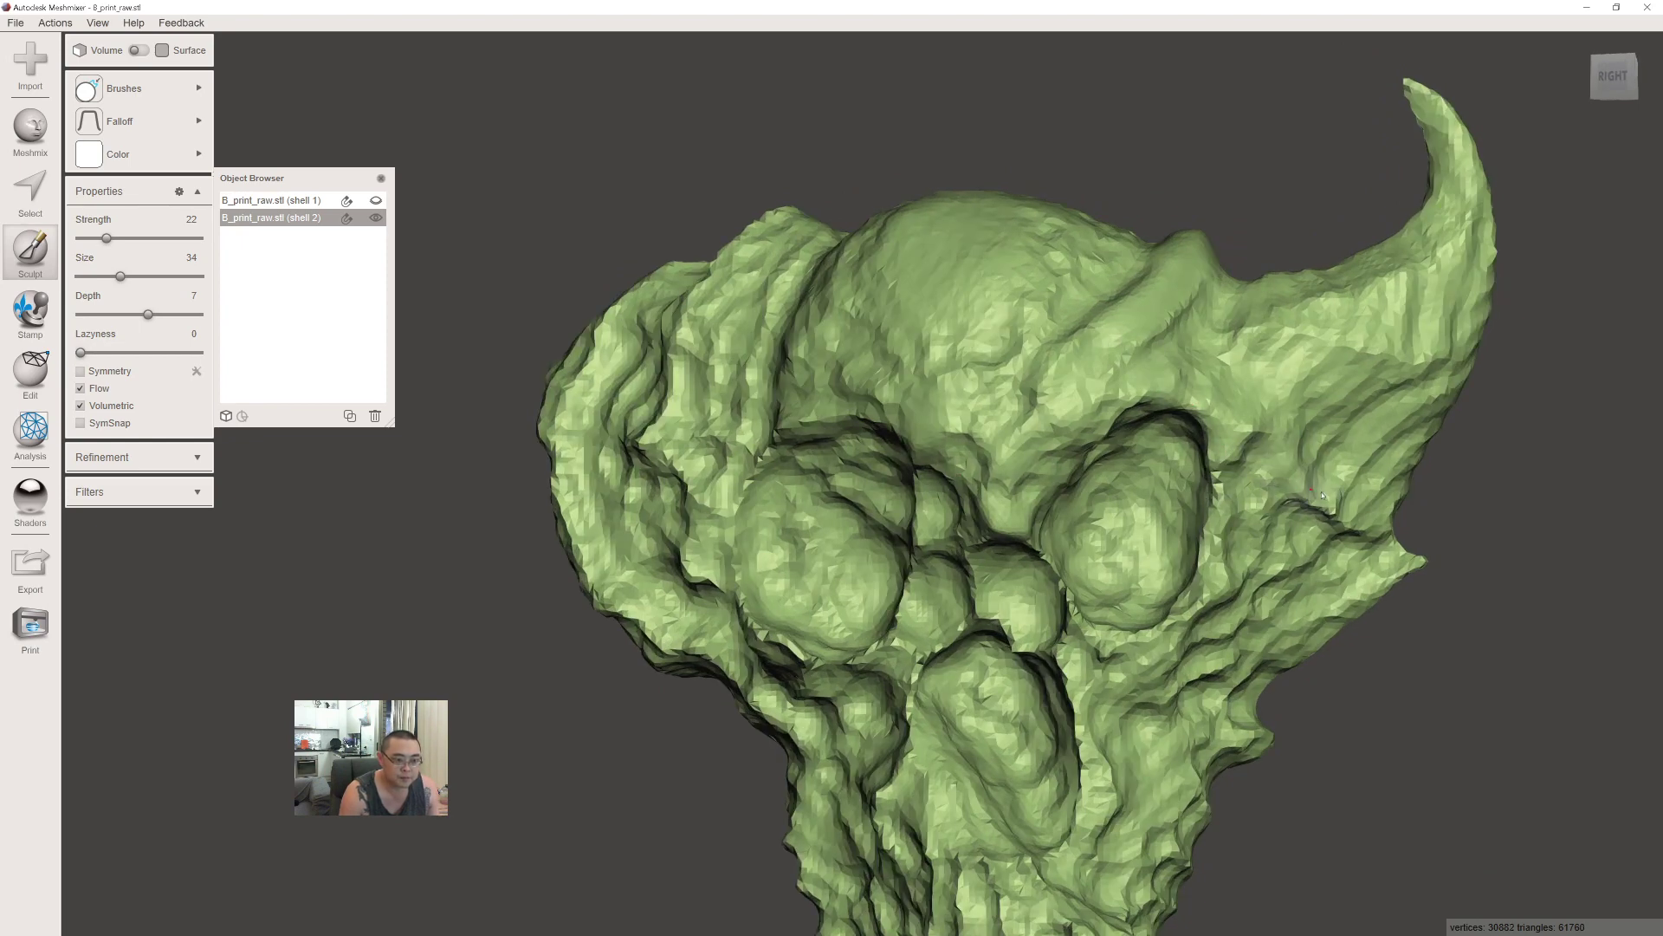
{"action": "mouse_move", "coordinate": [1339, 525]}
{"action": "left_mouse_down"}
{"action": "mouse_move", "coordinate": [1371, 534]}
{"action": "mouse_move", "coordinate": [1307, 509]}
{"action": "left_mouse_up"}
{"action": "middle_click_drag", "start_coordinate": [1262, 475], "coordinate": [1242, 377]}
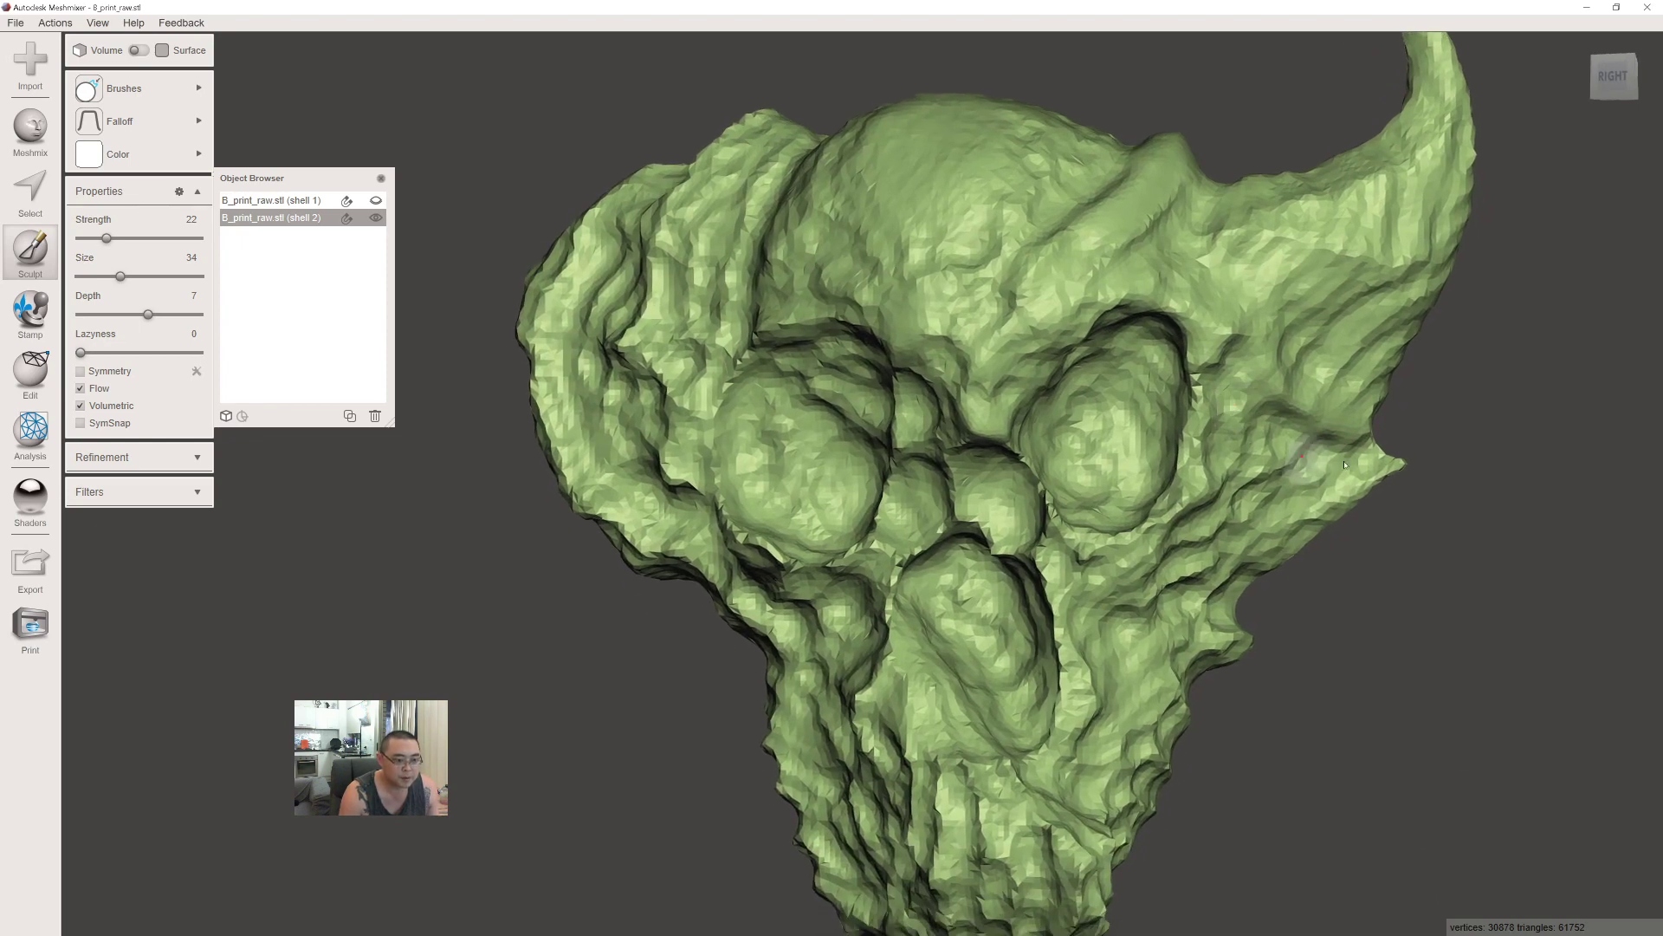
{"action": "right_click_drag", "start_coordinate": [1241, 377], "coordinate": [1213, 375]}
Blunt the pointed cheek spikes on the horned side, reducing the brush size to 24.
{"action": "mouse_move", "coordinate": [1419, 447]}
{"action": "left_mouse_down"}
{"action": "mouse_move", "coordinate": [1399, 464]}
{"action": "mouse_move", "coordinate": [1411, 451]}
{"action": "left_mouse_up"}
{"action": "key", "text": "bracketleft"}
{"action": "key", "text": "bracketleft"}
{"action": "right_click_drag", "start_coordinate": [1259, 626], "coordinate": [1311, 606]}
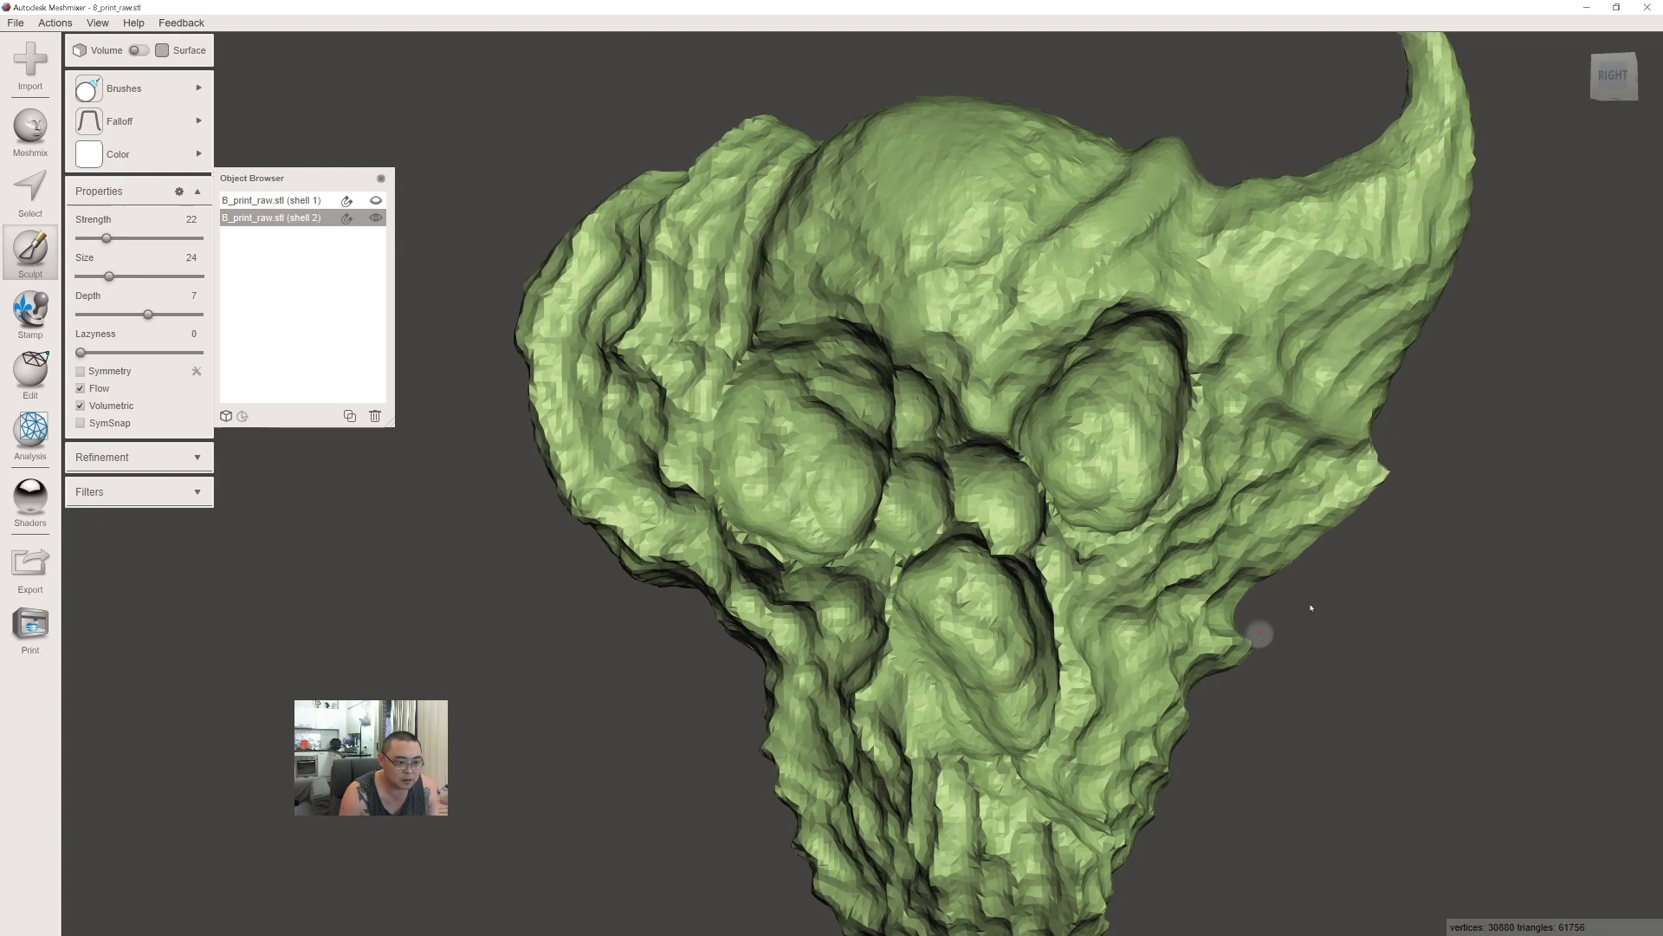
{"action": "middle_click_drag", "start_coordinate": [1300, 620], "coordinate": [1268, 514]}
Enlarge the brush to 29 and round off the remaining tip of the upper cheek spike.
{"action": "right_click_drag", "start_coordinate": [1267, 514], "coordinate": [1386, 160]}
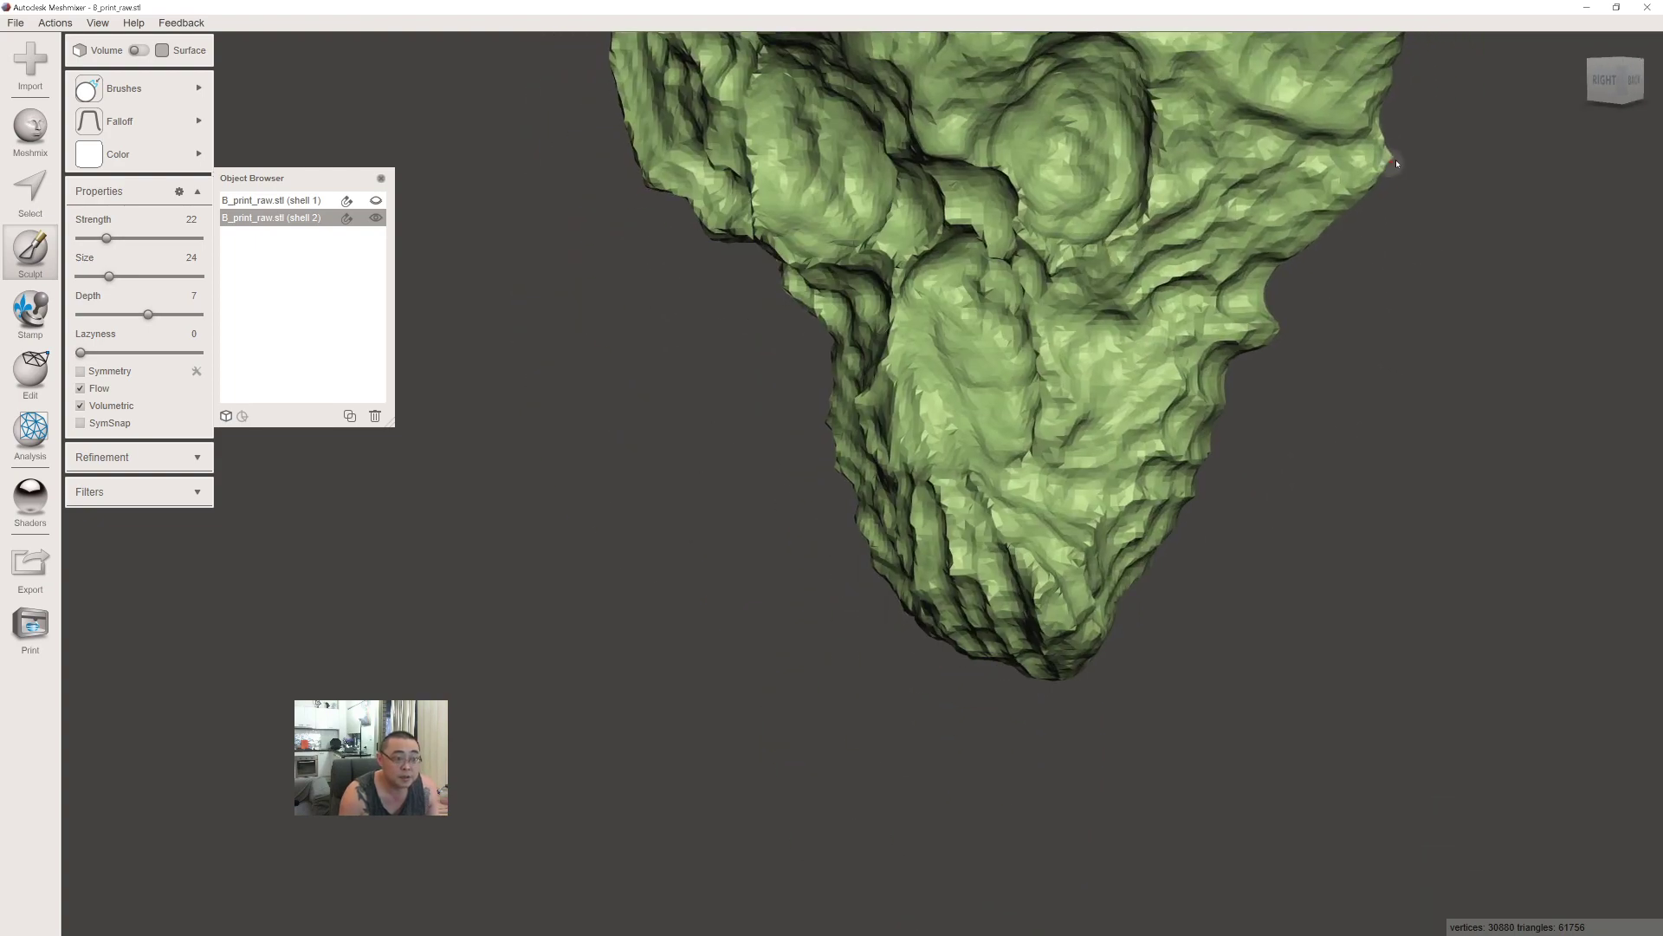
{"action": "key", "text": "bracketright"}
{"action": "left_click_drag", "start_coordinate": [1390, 158], "coordinate": [1388, 156]}
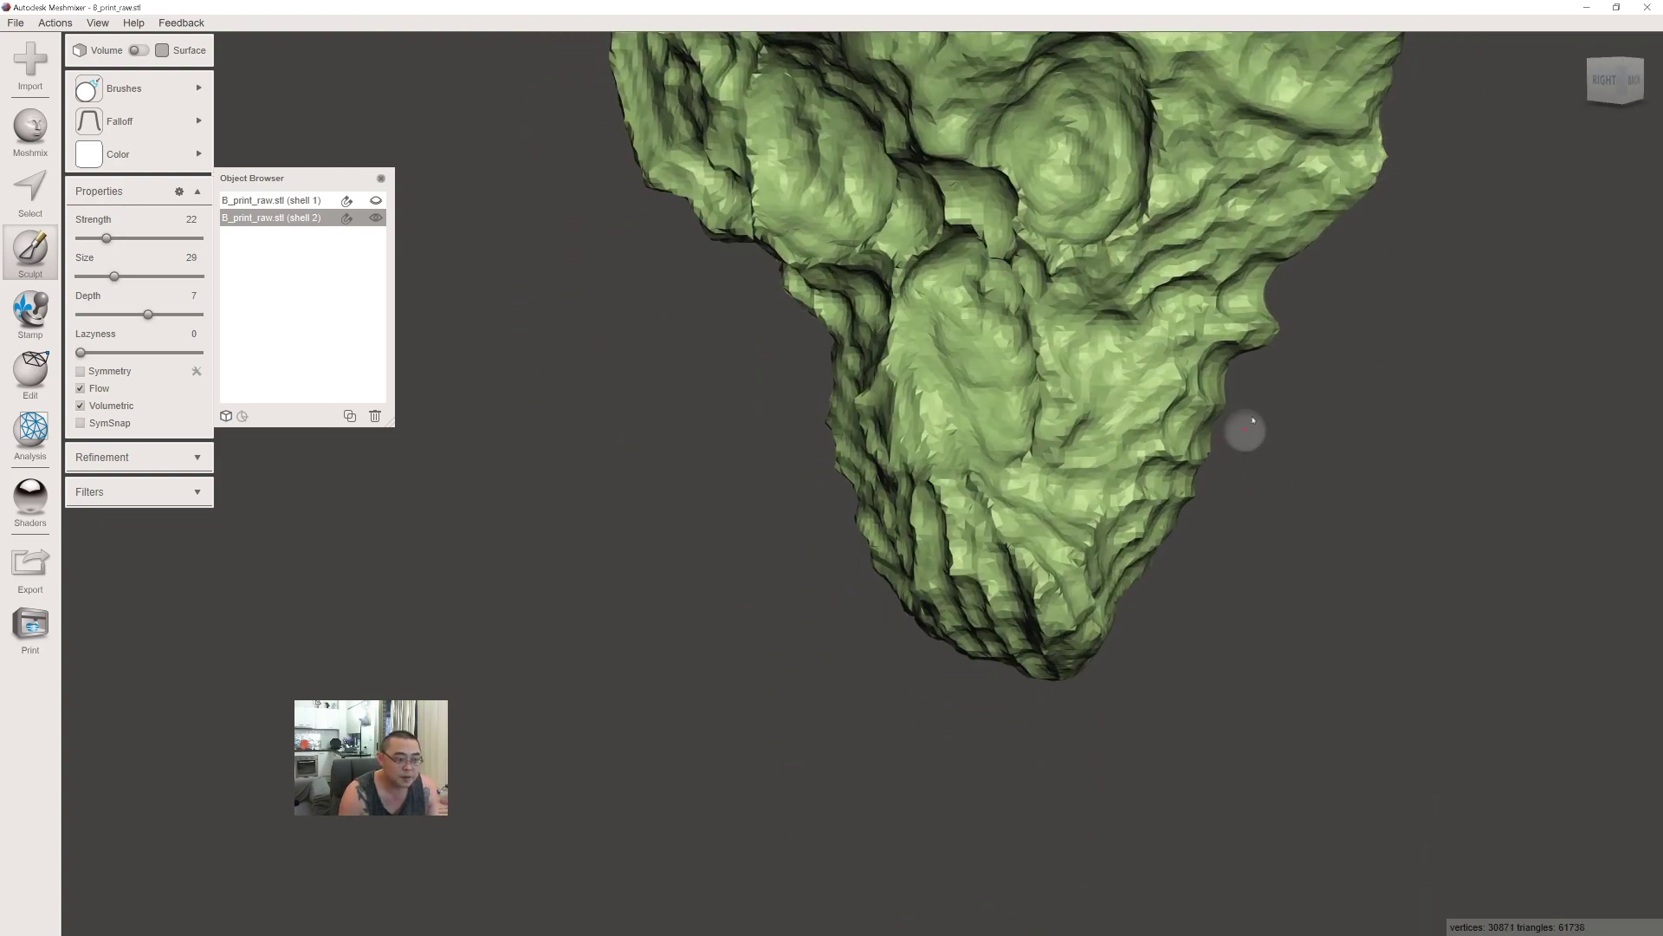
{"action": "right_click_drag", "start_coordinate": [1244, 429], "coordinate": [1326, 383]}
Smooth the sharp ridges around the teeth and front of the jaw.
{"action": "right_click_drag", "start_coordinate": [1177, 494], "coordinate": [1071, 589]}
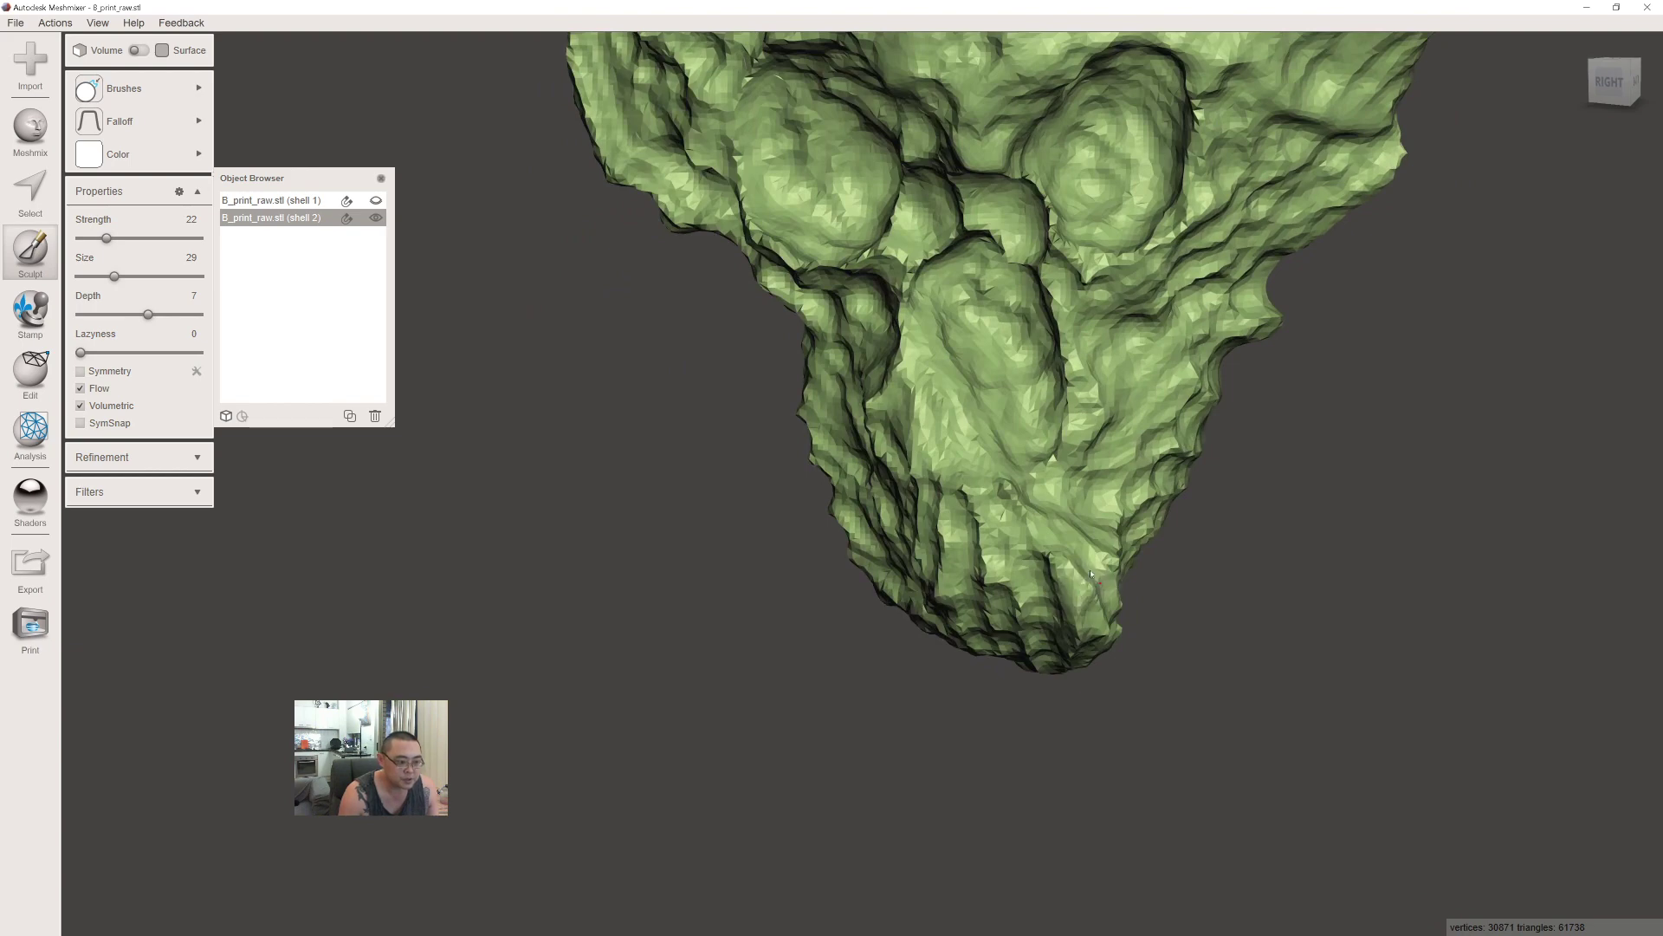
{"action": "left_click_drag", "start_coordinate": [1096, 579], "coordinate": [1084, 595]}
{"action": "right_click_drag", "start_coordinate": [1083, 595], "coordinate": [1006, 593]}
{"action": "mouse_move", "coordinate": [1021, 650]}
{"action": "left_mouse_down"}
{"action": "mouse_move", "coordinate": [1036, 647]}
{"action": "mouse_move", "coordinate": [1010, 599]}
{"action": "mouse_move", "coordinate": [928, 590]}
{"action": "mouse_move", "coordinate": [930, 576]}
{"action": "left_mouse_up"}
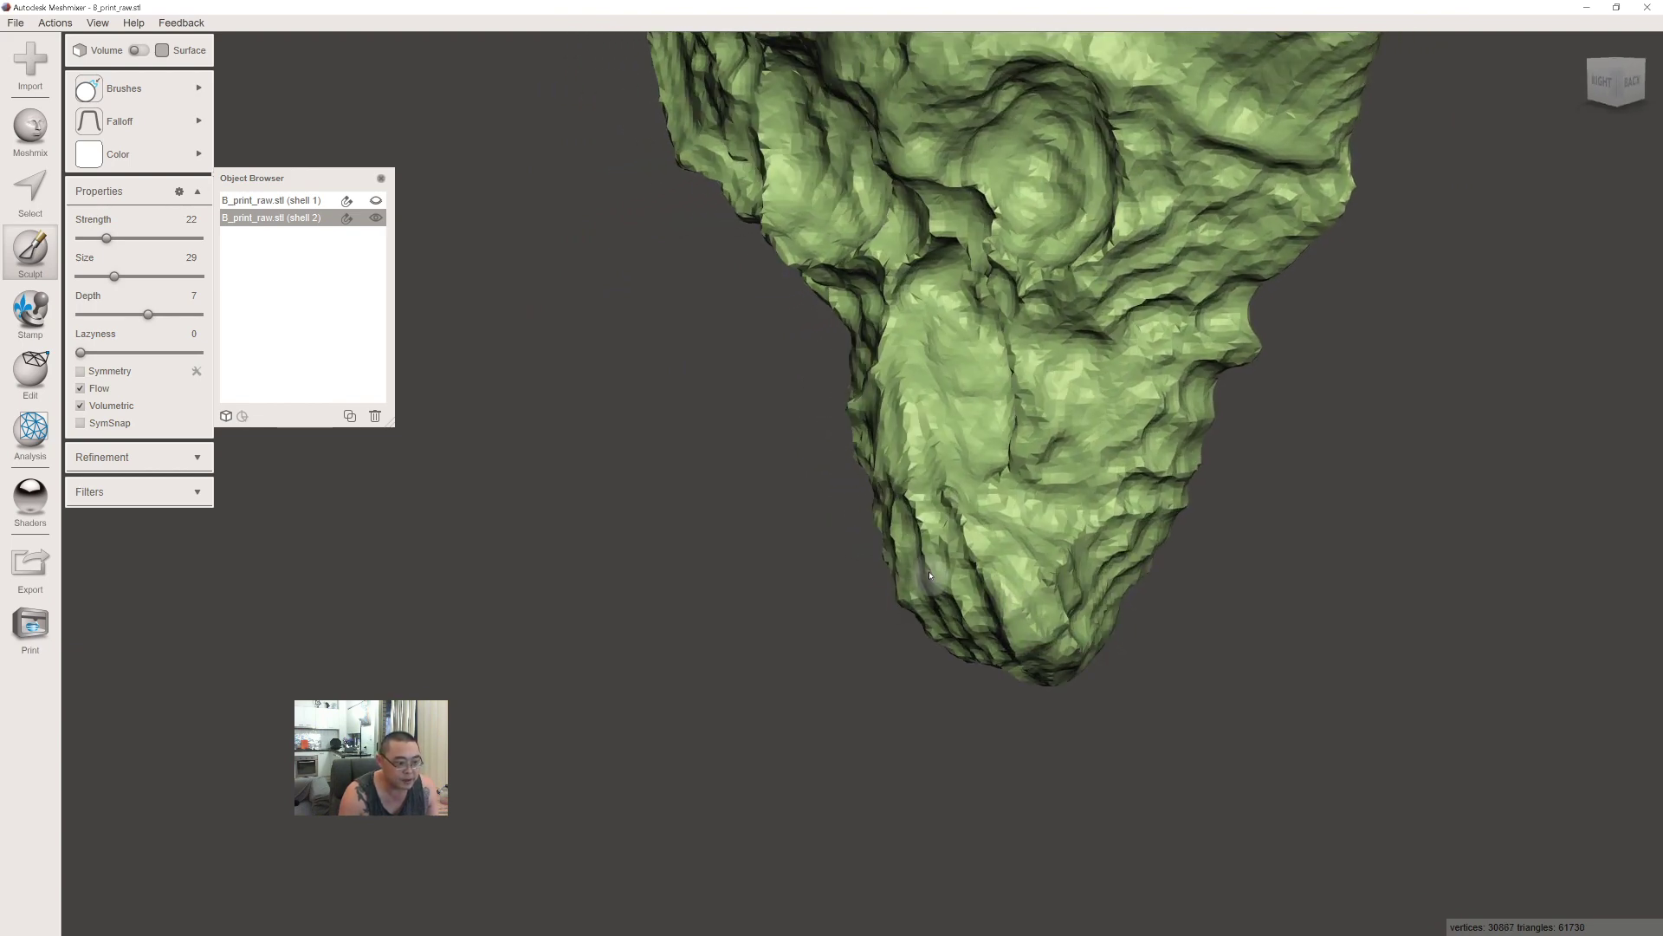
{"action": "mouse_move", "coordinate": [864, 599]}
{"action": "right_mouse_down"}
{"action": "mouse_move", "coordinate": [917, 596]}
{"action": "mouse_move", "coordinate": [952, 530]}
{"action": "right_mouse_up"}
{"action": "left_click_drag", "start_coordinate": [939, 559], "coordinate": [951, 436]}
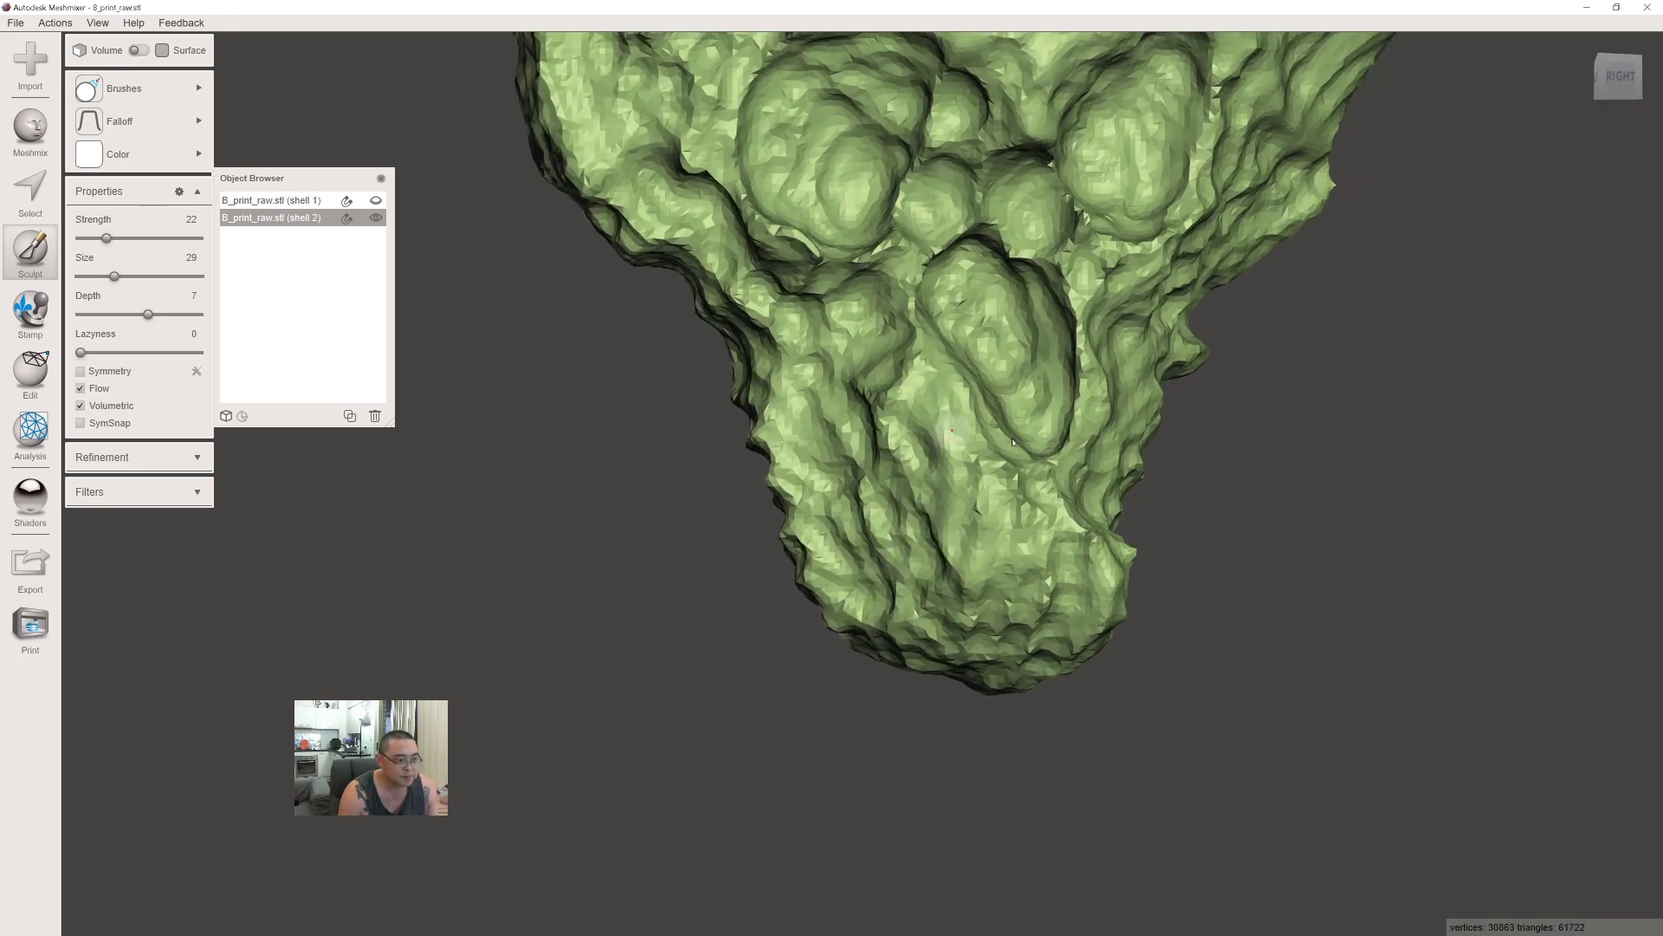
Smooth the grooves beside the nose cavity and beneath the eye socket on the hornless side.
{"action": "mouse_move", "coordinate": [987, 464]}
{"action": "right_mouse_down"}
{"action": "mouse_move", "coordinate": [958, 496]}
{"action": "mouse_move", "coordinate": [883, 424]}
{"action": "right_mouse_up"}
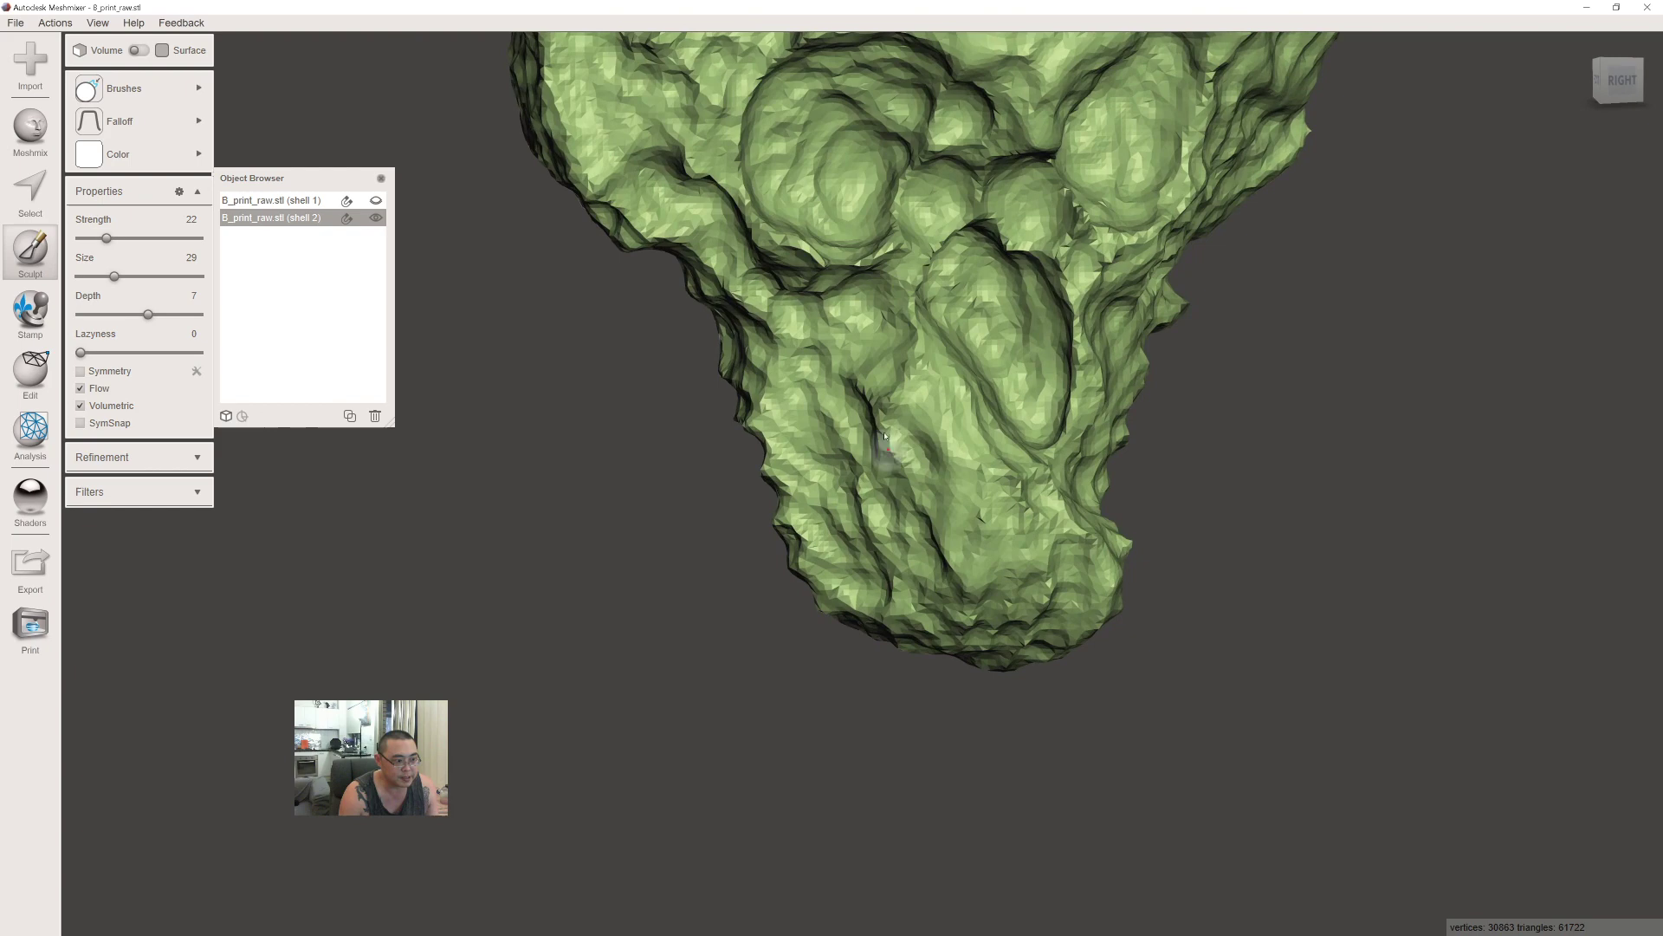
{"action": "left_click_drag", "start_coordinate": [886, 406], "coordinate": [912, 363]}
{"action": "mouse_move", "coordinate": [898, 355]}
{"action": "right_mouse_down"}
{"action": "mouse_move", "coordinate": [870, 293]}
{"action": "mouse_move", "coordinate": [825, 279]}
{"action": "right_mouse_up"}
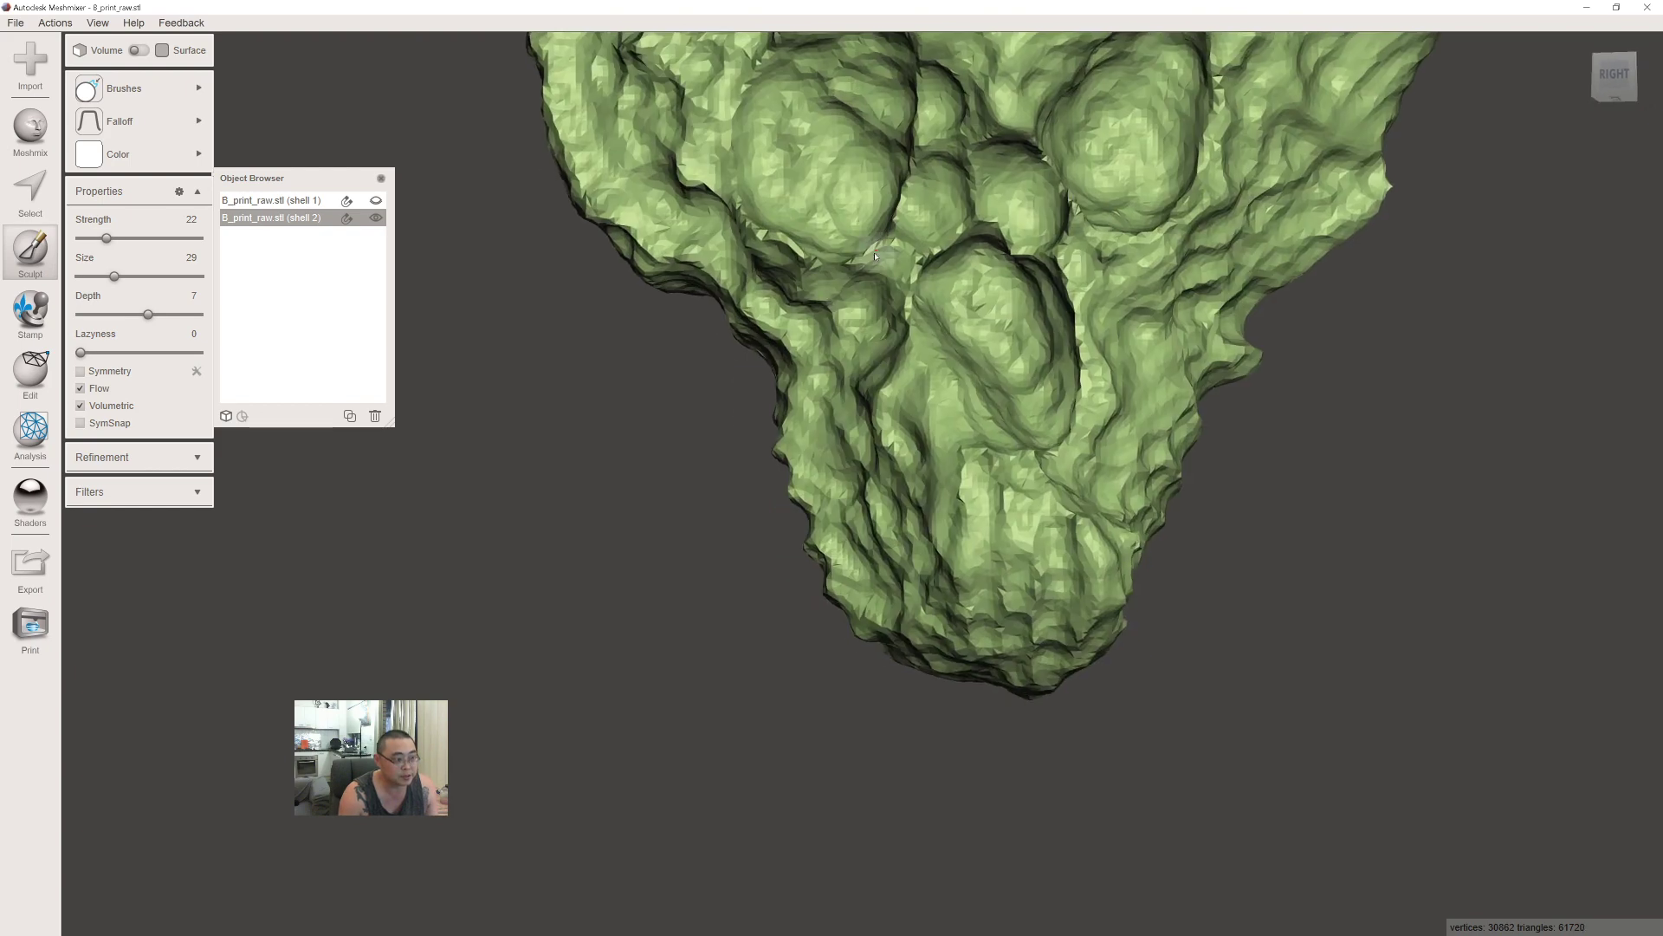
{"action": "mouse_move", "coordinate": [879, 248]}
{"action": "left_mouse_down"}
{"action": "mouse_move", "coordinate": [851, 264]}
{"action": "mouse_move", "coordinate": [904, 243]}
{"action": "left_mouse_up"}
{"action": "mouse_move", "coordinate": [887, 292]}
{"action": "right_mouse_down"}
{"action": "mouse_move", "coordinate": [838, 301]}
{"action": "mouse_move", "coordinate": [815, 284]}
{"action": "right_mouse_up"}
{"action": "left_click_drag", "start_coordinate": [810, 278], "coordinate": [784, 261]}
{"action": "right_click_drag", "start_coordinate": [787, 255], "coordinate": [784, 302]}
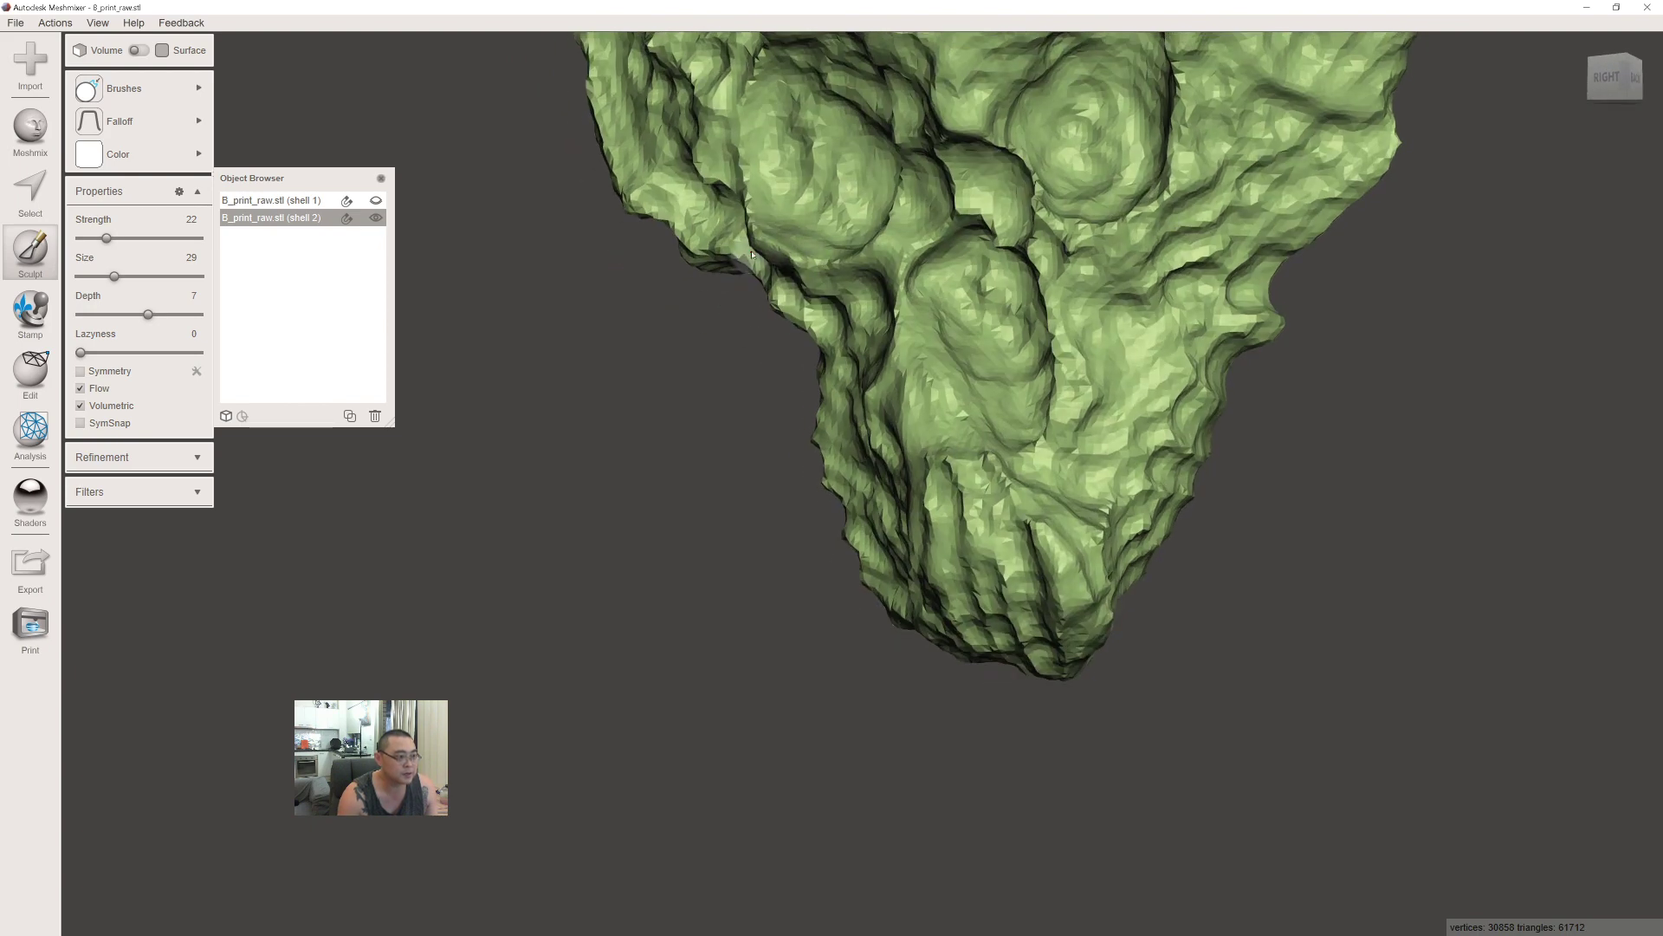
Smooth the cheekbone edge and outer cheek on the hornless side, enlarging the brush to 34.
{"action": "right_click_drag", "start_coordinate": [748, 255], "coordinate": [801, 243]}
{"action": "right_click_drag", "start_coordinate": [728, 177], "coordinate": [870, 310]}
{"action": "mouse_move", "coordinate": [873, 316]}
{"action": "left_mouse_down"}
{"action": "mouse_move", "coordinate": [896, 279]}
{"action": "mouse_move", "coordinate": [928, 273]}
{"action": "left_mouse_up"}
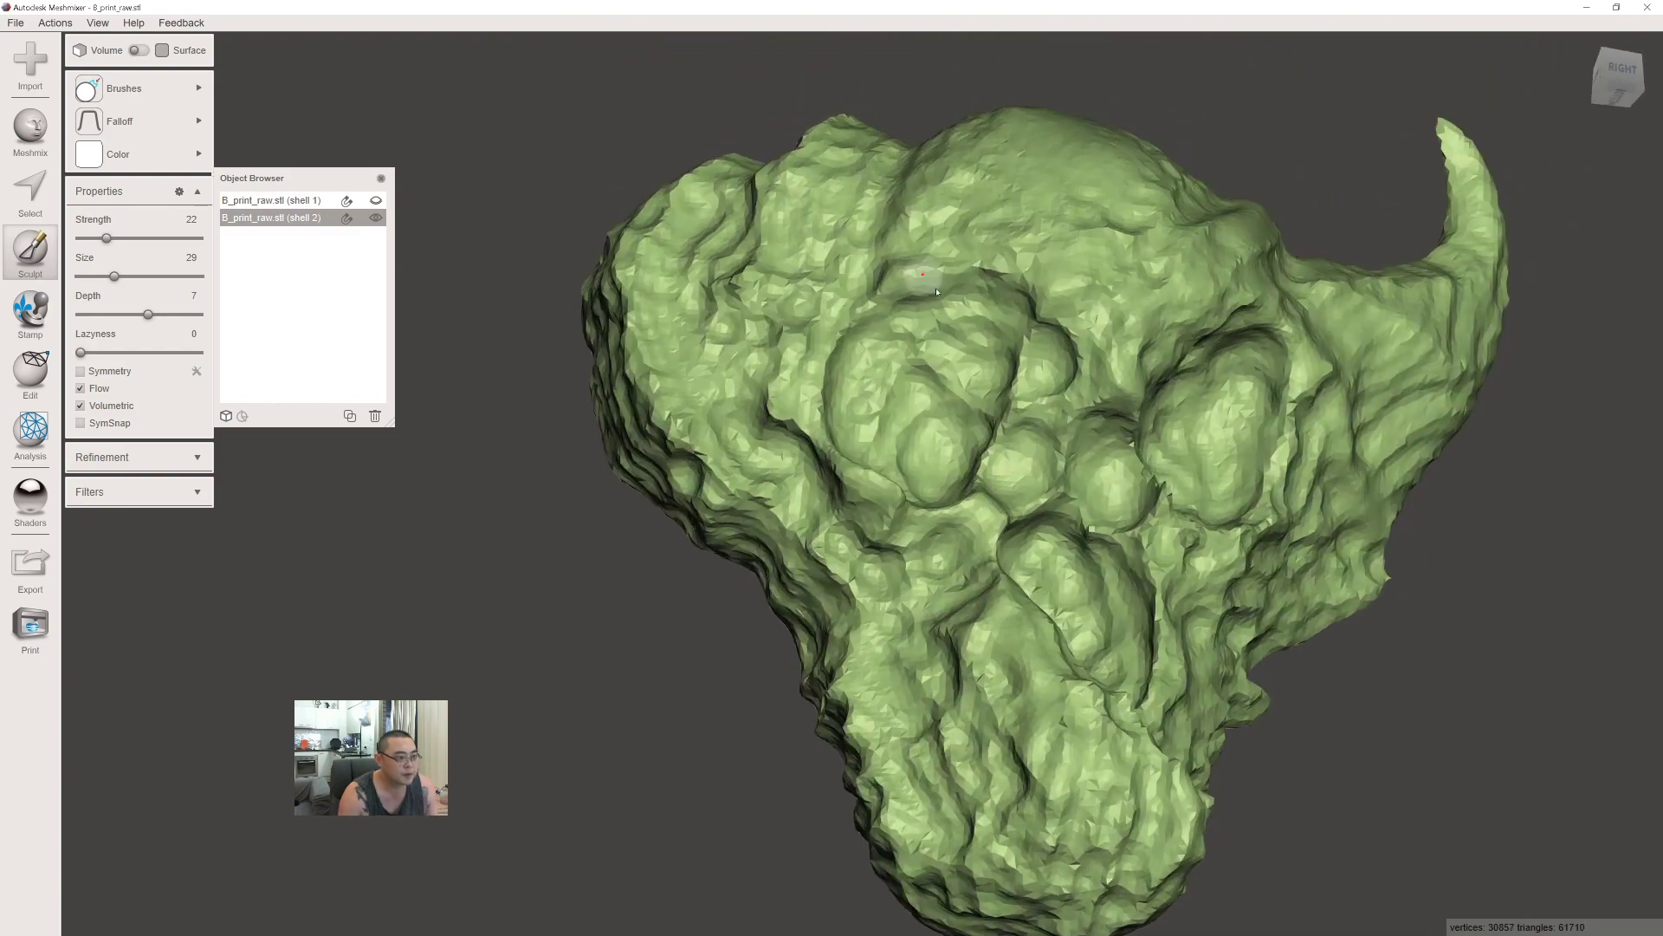
{"action": "right_click_drag", "start_coordinate": [755, 238], "coordinate": [760, 371]}
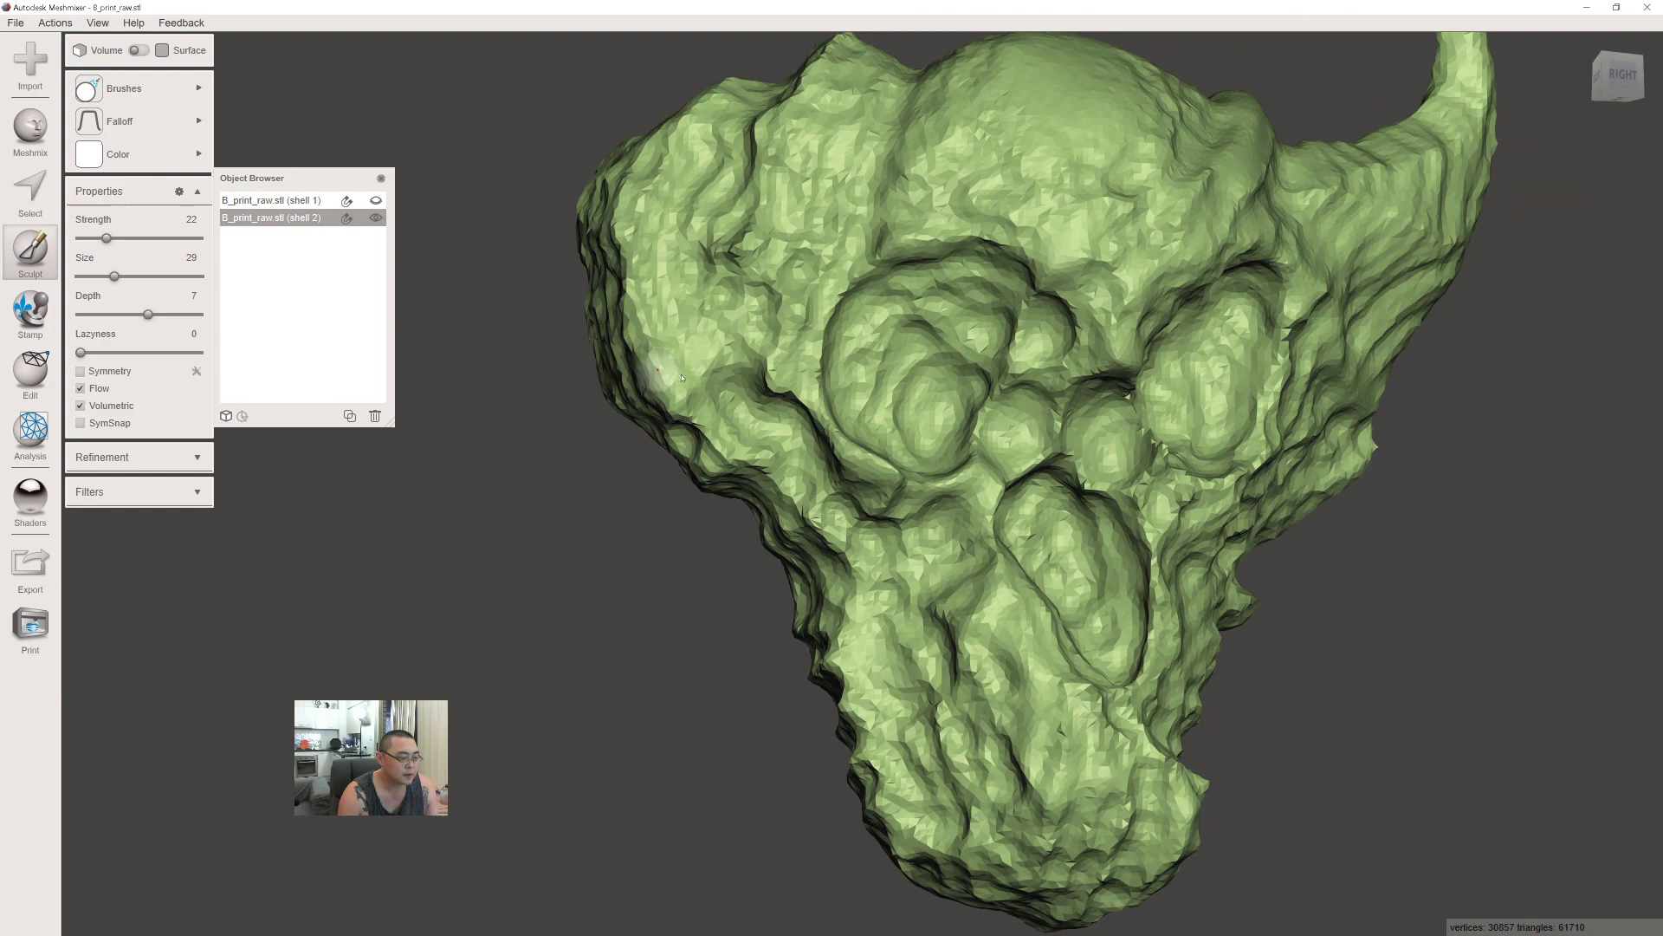
{"action": "right_click_drag", "start_coordinate": [665, 333], "coordinate": [761, 386]}
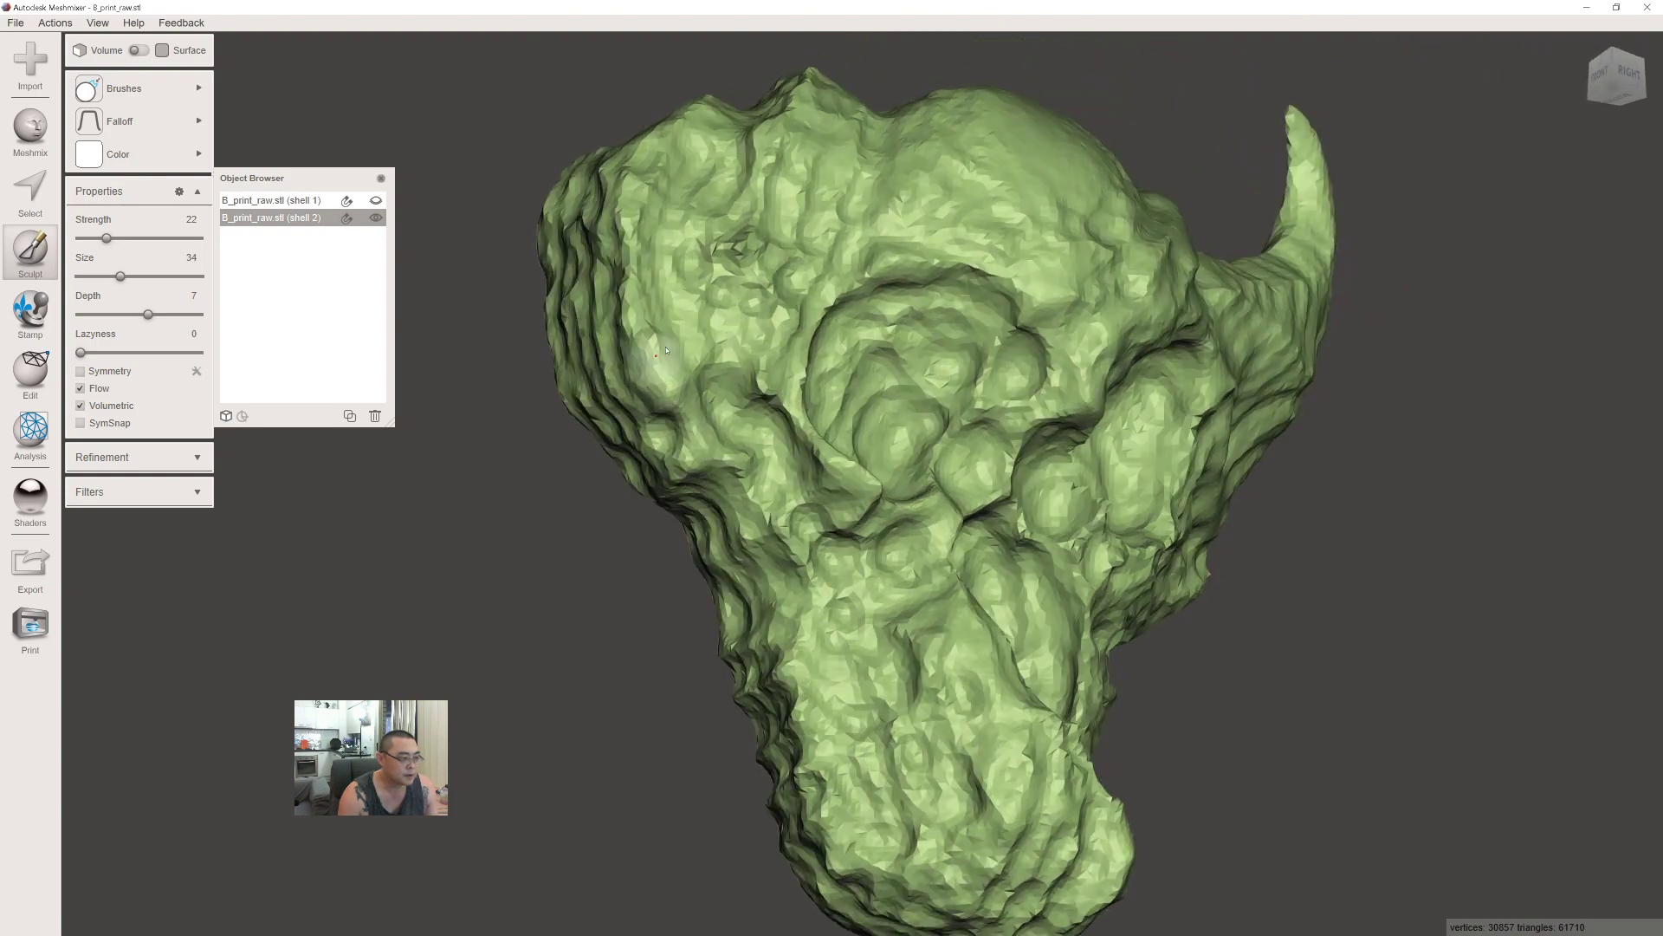
{"action": "right_click_drag", "start_coordinate": [801, 586], "coordinate": [810, 564]}
{"action": "left_click_drag", "start_coordinate": [810, 564], "coordinate": [791, 519]}
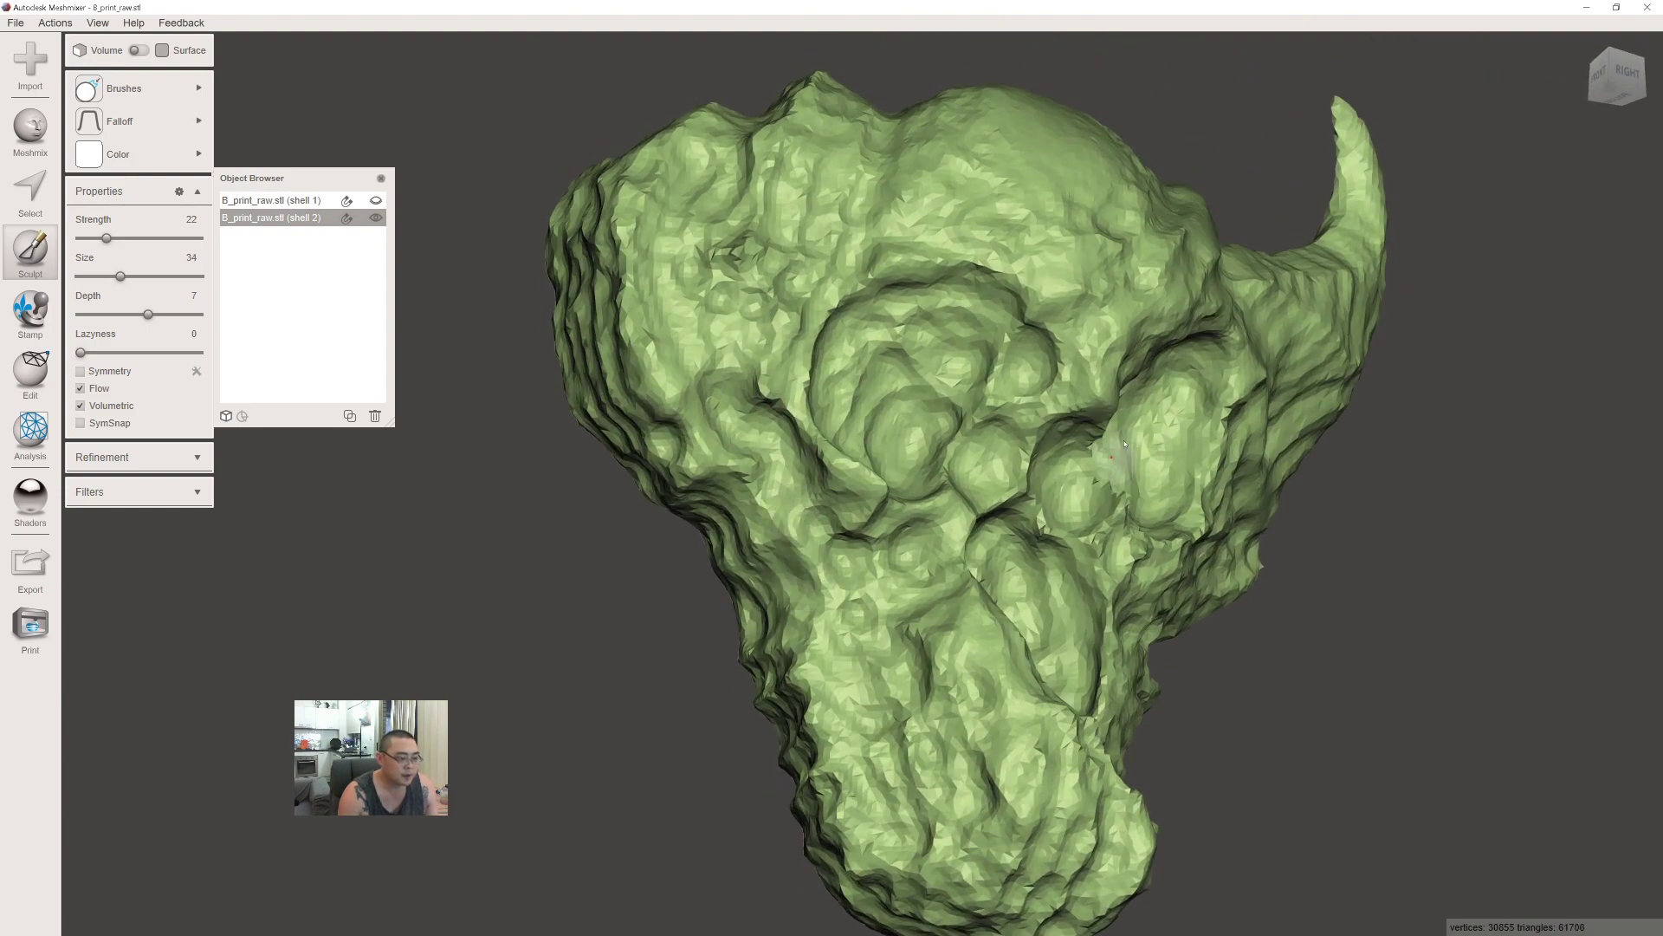
Smooth the jaw ridge beside the teeth on the horned side, reducing the brush size to 29.
{"action": "right_click_drag", "start_coordinate": [1117, 461], "coordinate": [1213, 473]}
{"action": "middle_click_drag", "start_coordinate": [1223, 471], "coordinate": [1153, 425]}
{"action": "right_click_drag", "start_coordinate": [1152, 425], "coordinate": [1031, 555]}
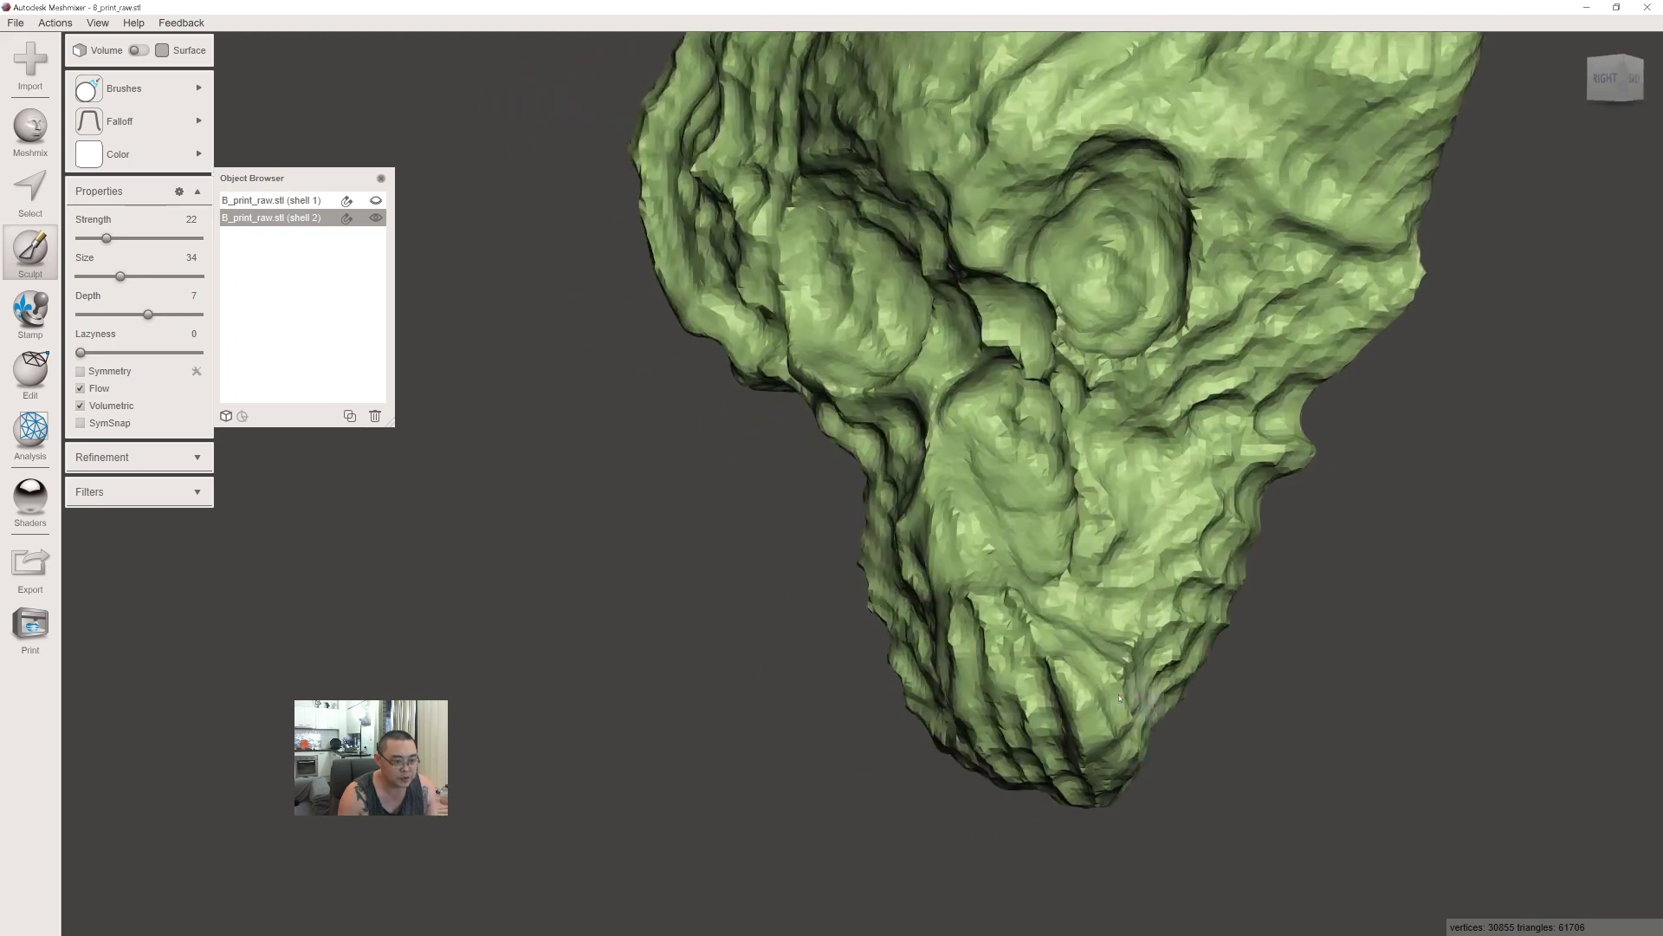
{"action": "left_click_drag", "start_coordinate": [1129, 675], "coordinate": [1130, 660]}
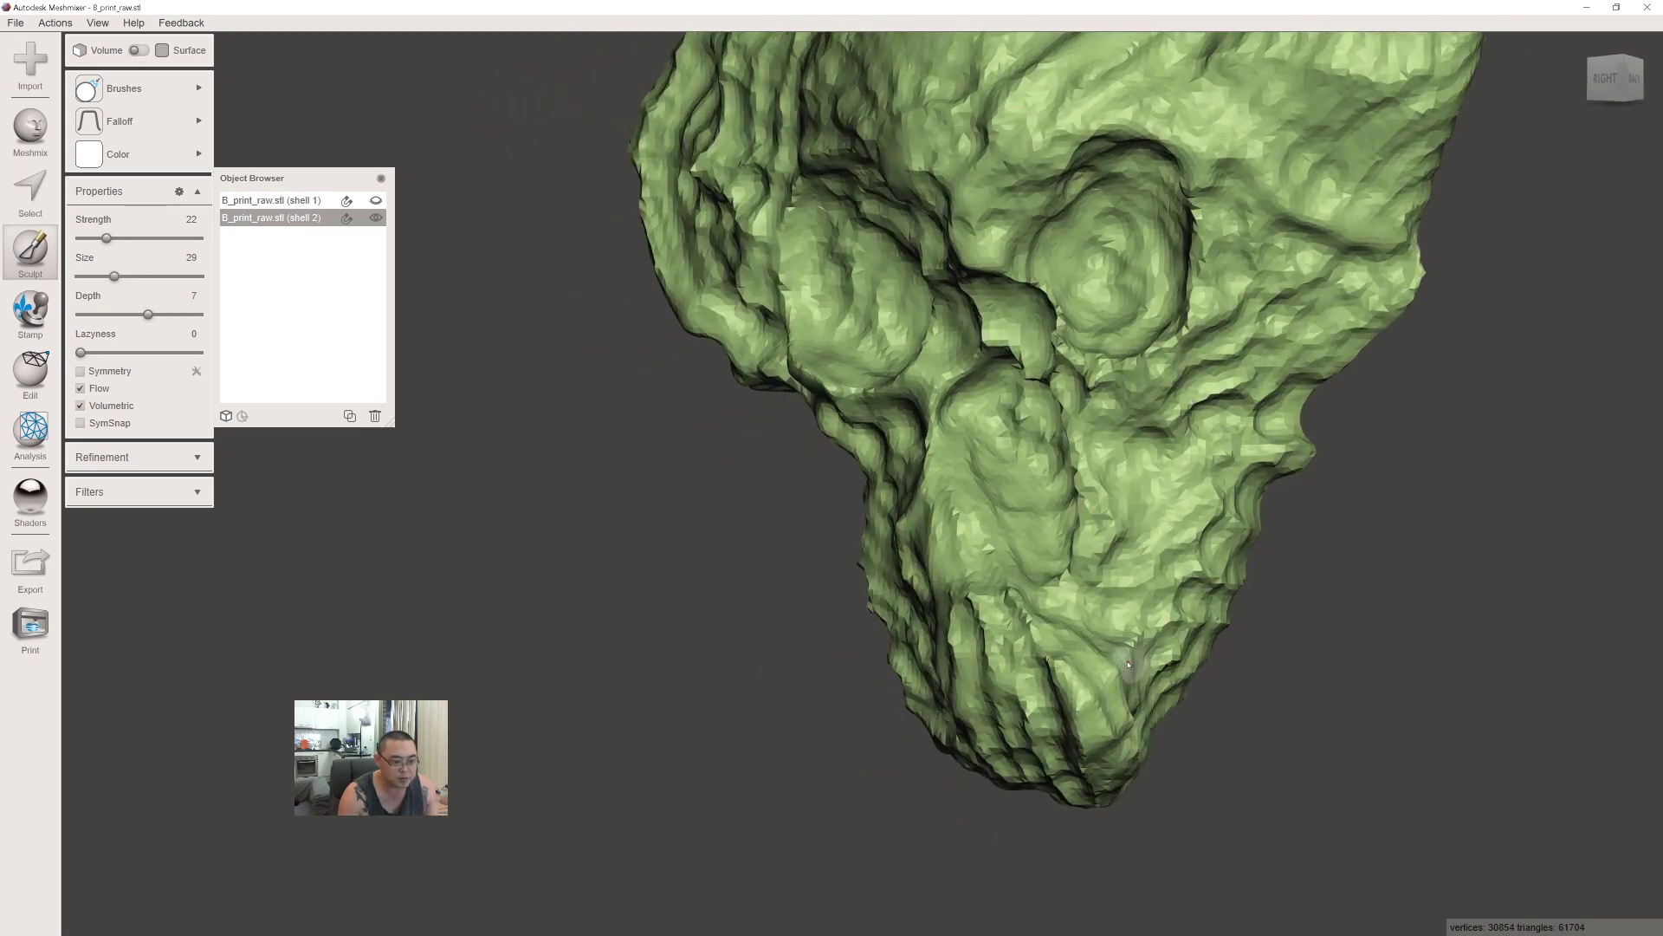
{"action": "right_click_drag", "start_coordinate": [1129, 665], "coordinate": [1139, 644]}
{"action": "right_click_drag", "start_coordinate": [1037, 604], "coordinate": [1124, 559]}
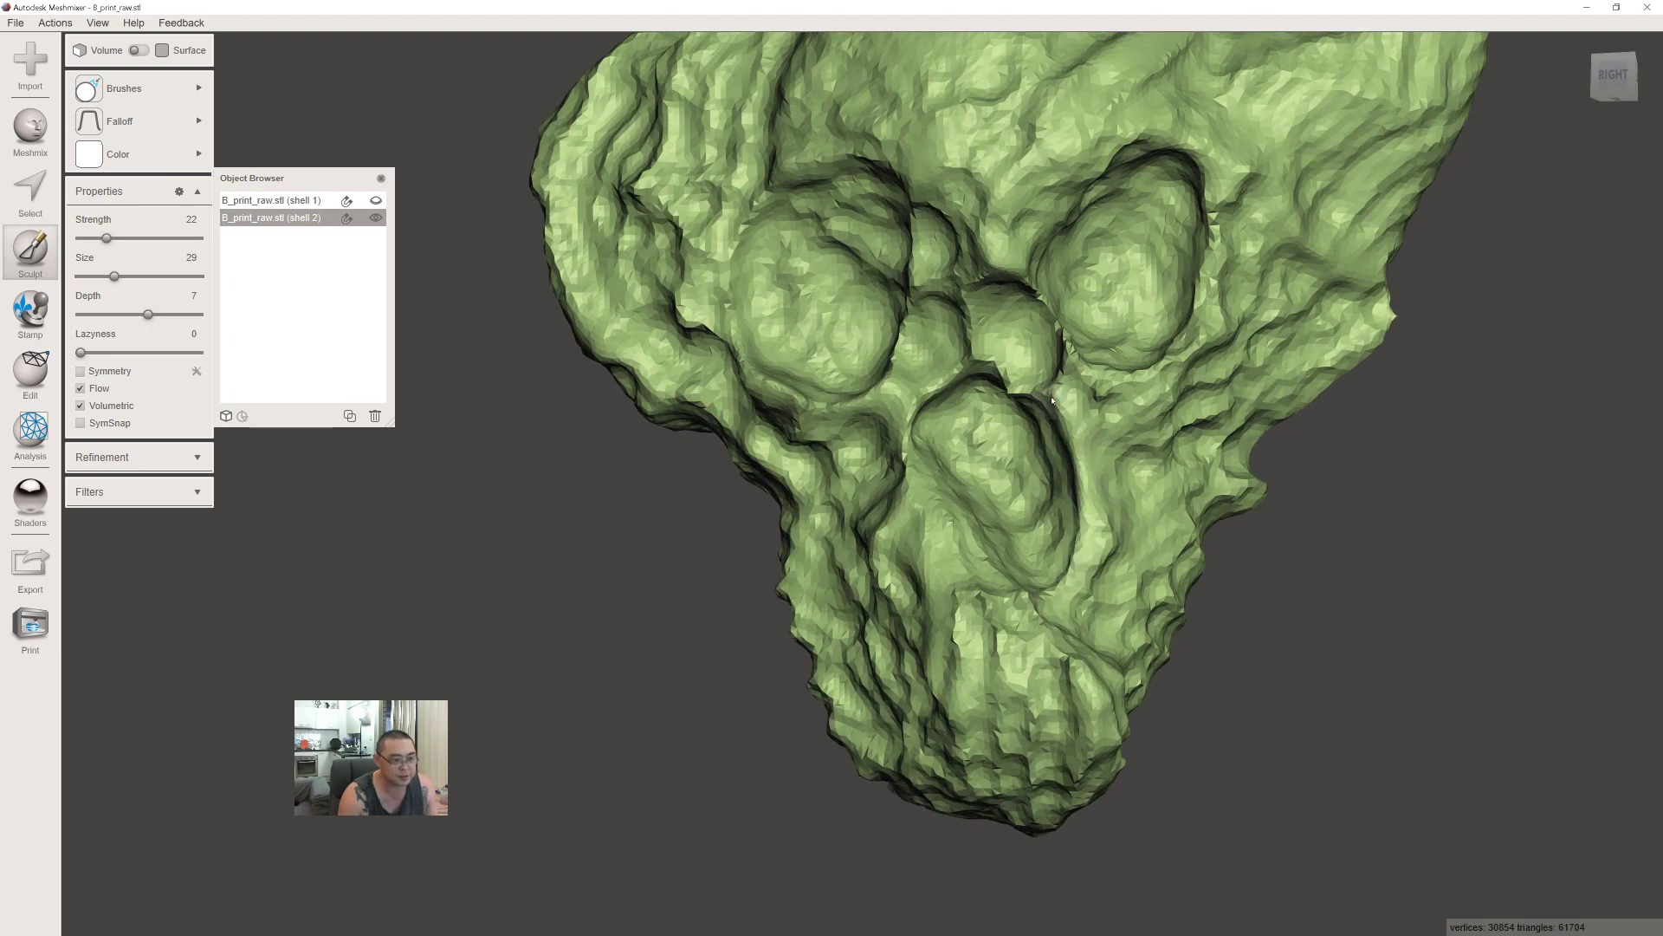
Smooth the creases around the rounded bumps between the nose cavity and the eye sockets.
{"action": "right_click_drag", "start_coordinate": [1050, 397], "coordinate": [1014, 403]}
{"action": "mouse_move", "coordinate": [1015, 404]}
{"action": "left_mouse_down"}
{"action": "mouse_move", "coordinate": [1020, 420]}
{"action": "mouse_move", "coordinate": [1005, 408]}
{"action": "left_mouse_up"}
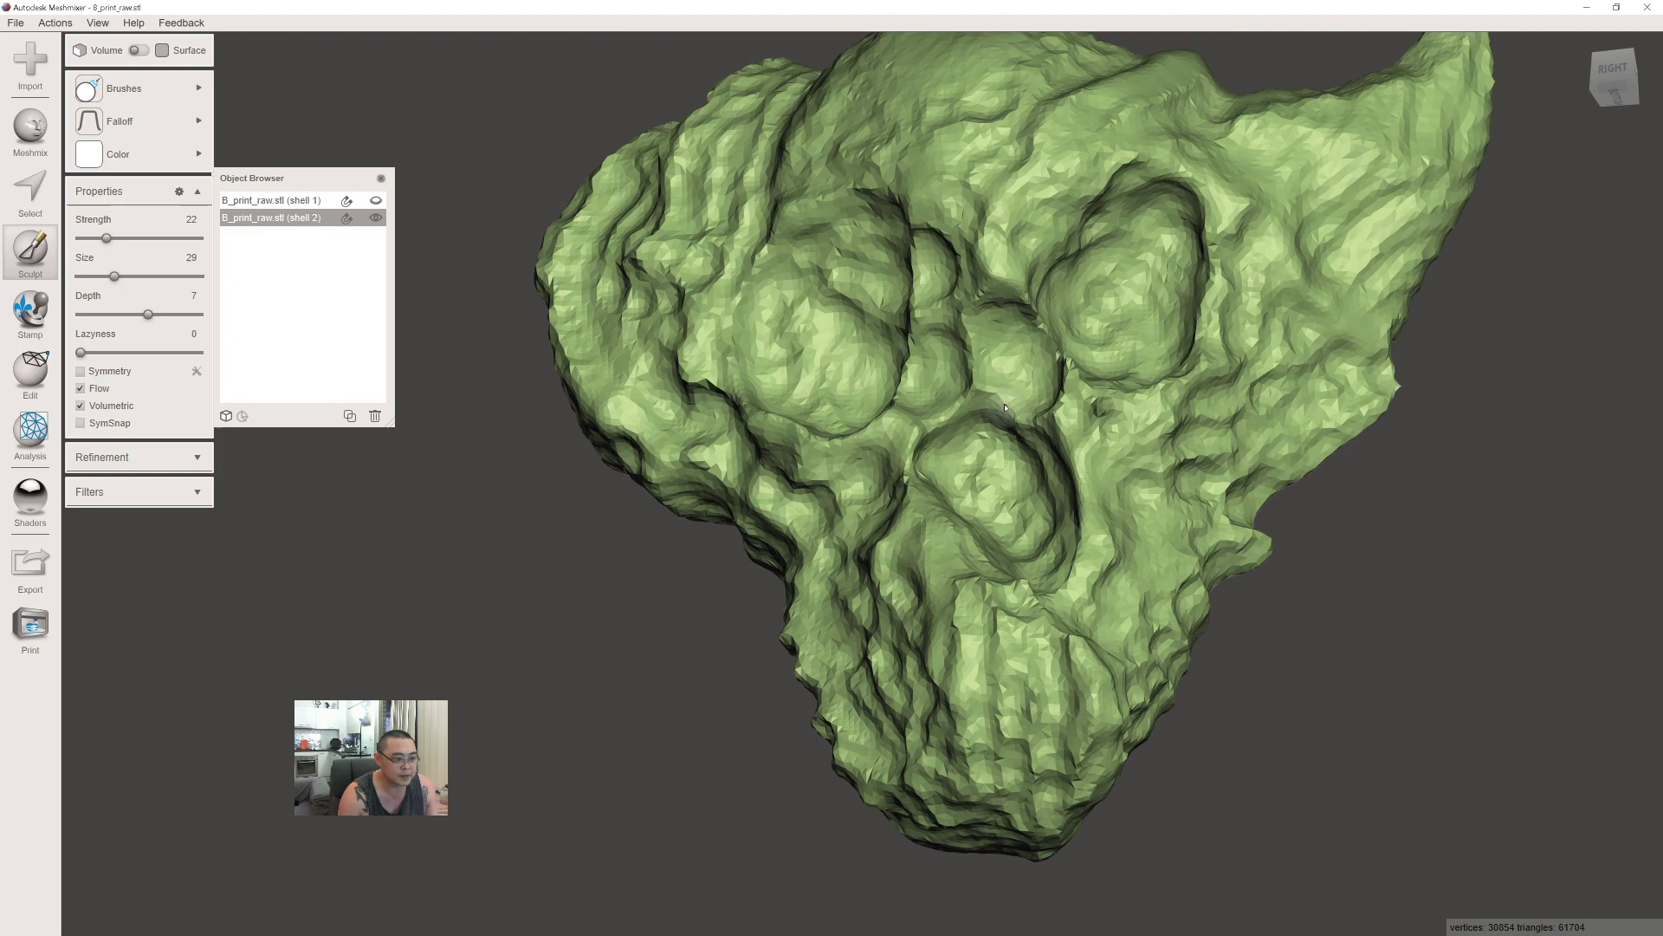
{"action": "right_click_drag", "start_coordinate": [1024, 419], "coordinate": [905, 446]}
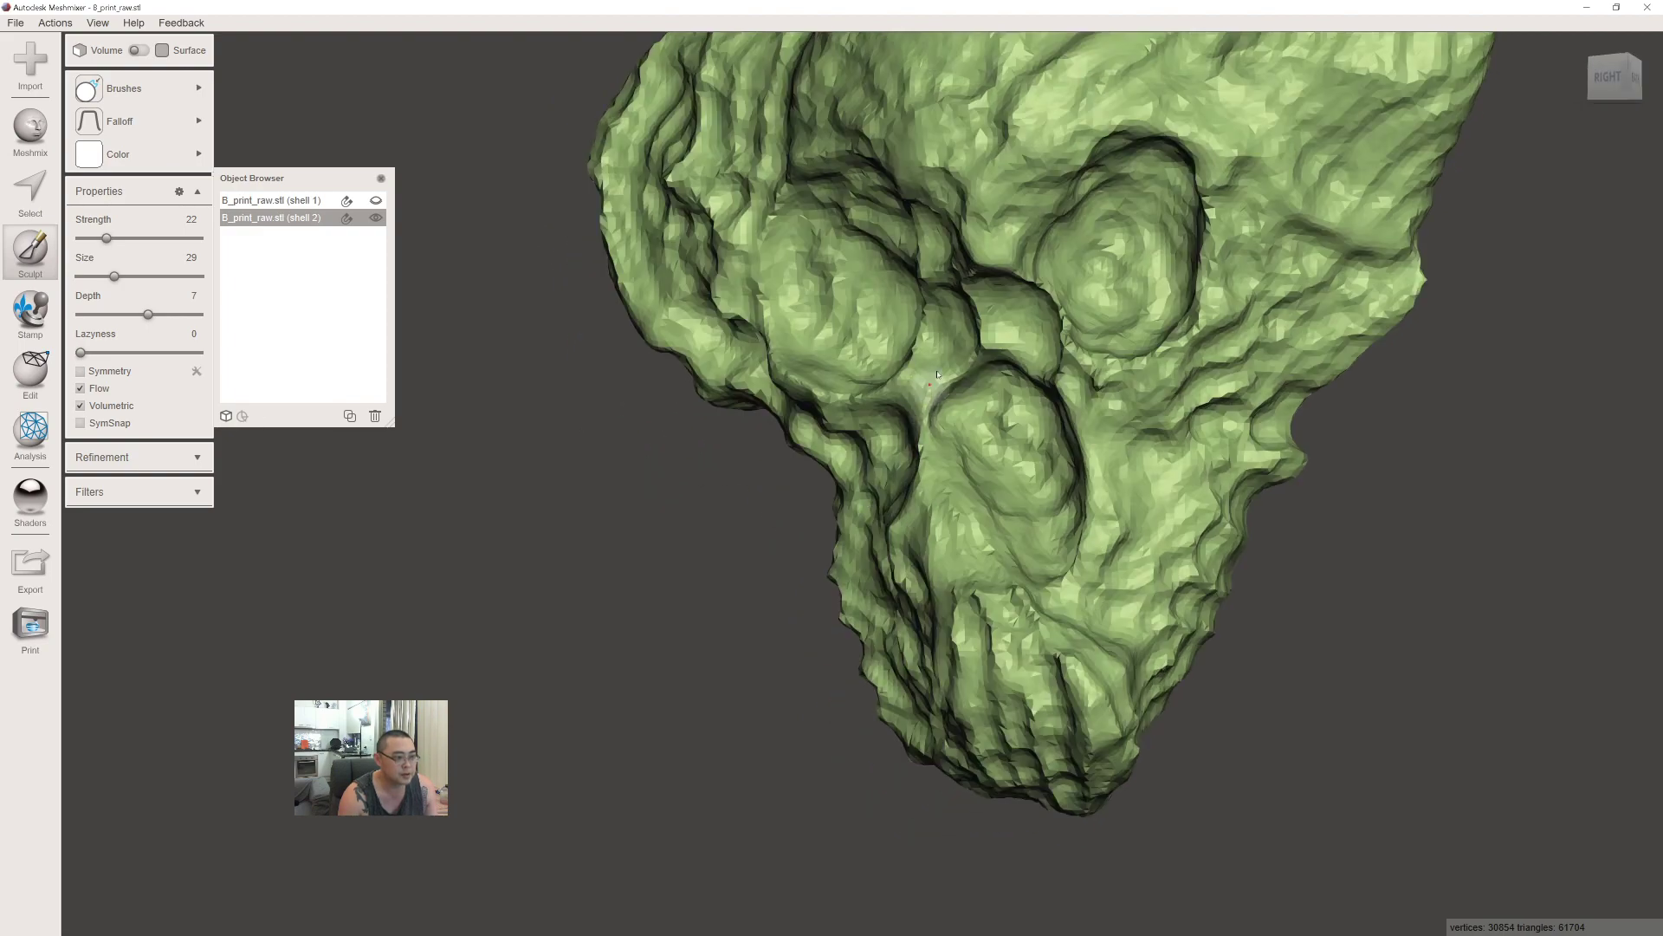
{"action": "mouse_move", "coordinate": [931, 390]}
{"action": "right_mouse_down"}
{"action": "mouse_move", "coordinate": [960, 362]}
{"action": "mouse_move", "coordinate": [854, 381]}
{"action": "right_mouse_up"}
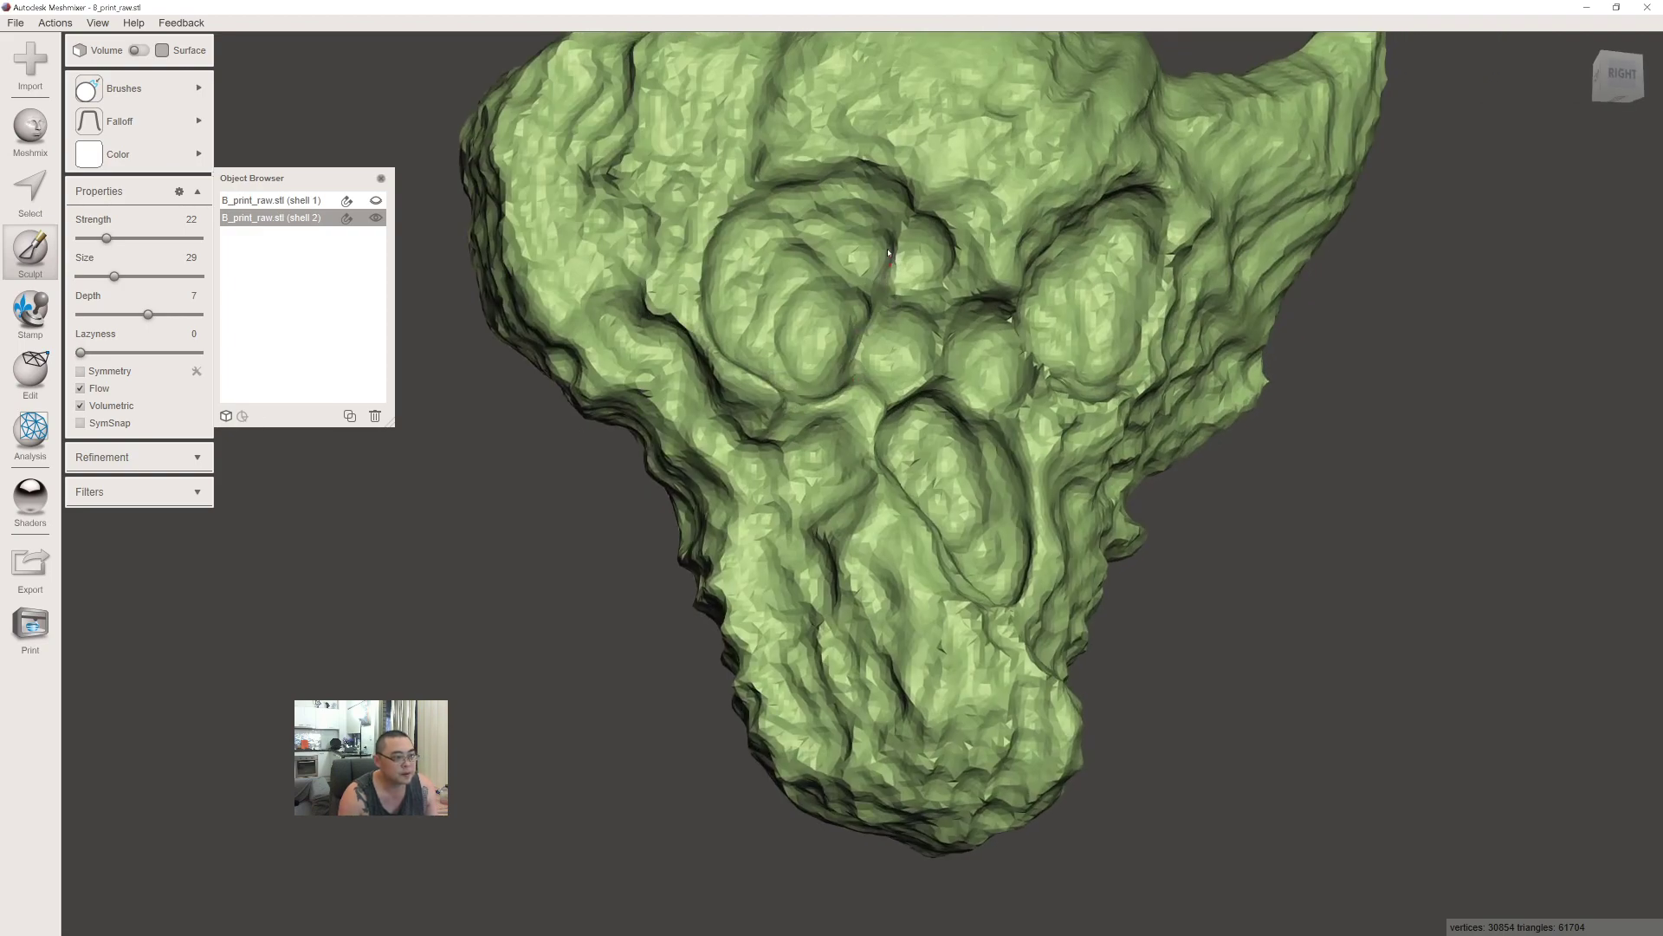
{"action": "mouse_move", "coordinate": [876, 326]}
{"action": "right_mouse_down"}
{"action": "mouse_move", "coordinate": [905, 260]}
{"action": "mouse_move", "coordinate": [943, 273]}
{"action": "right_mouse_up"}
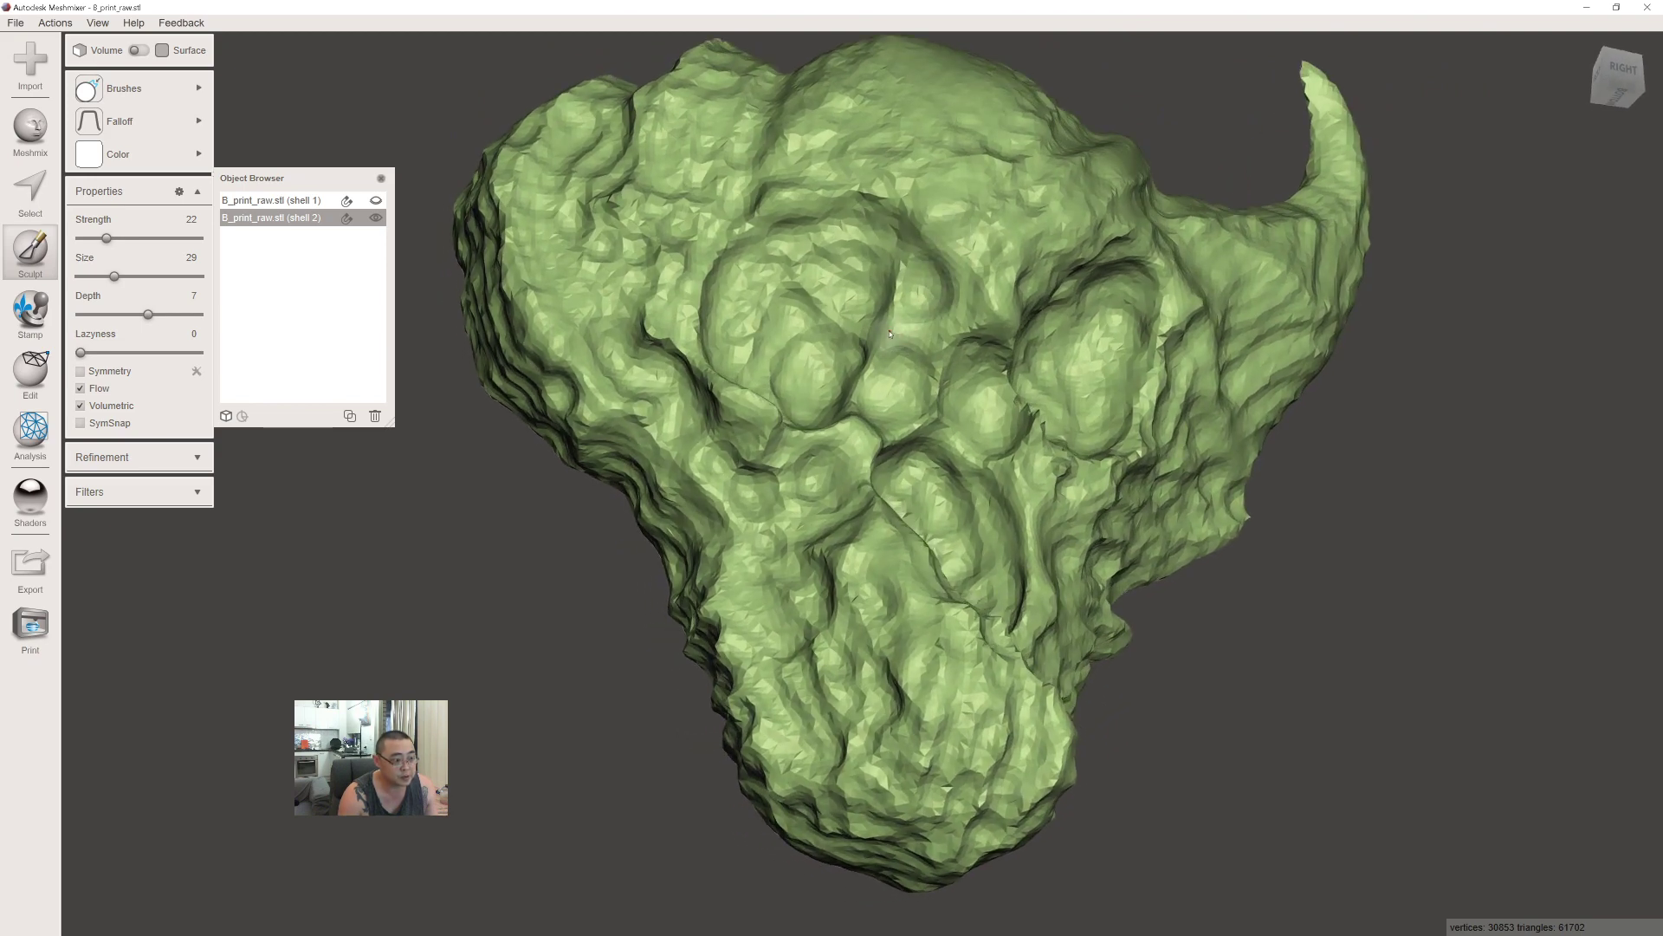
Smooth the deep hollow along the cheekbone and the rough temple on the hornless side.
{"action": "right_click_drag", "start_coordinate": [734, 163], "coordinate": [730, 247]}
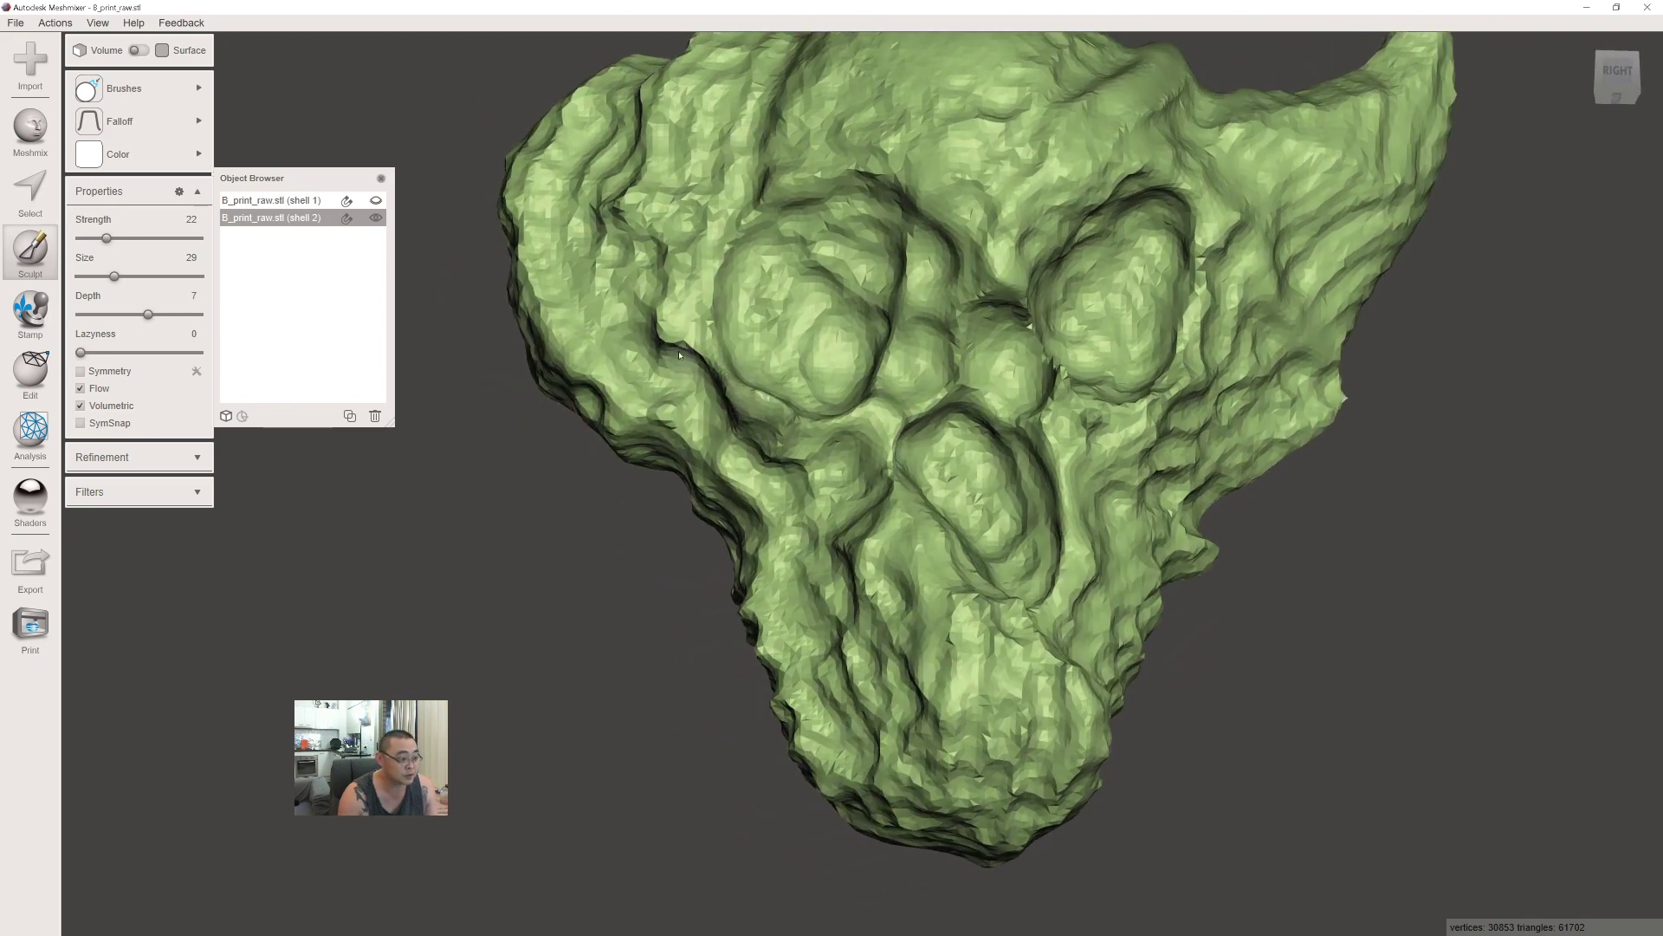
{"action": "left_click_drag", "start_coordinate": [665, 334], "coordinate": [691, 345]}
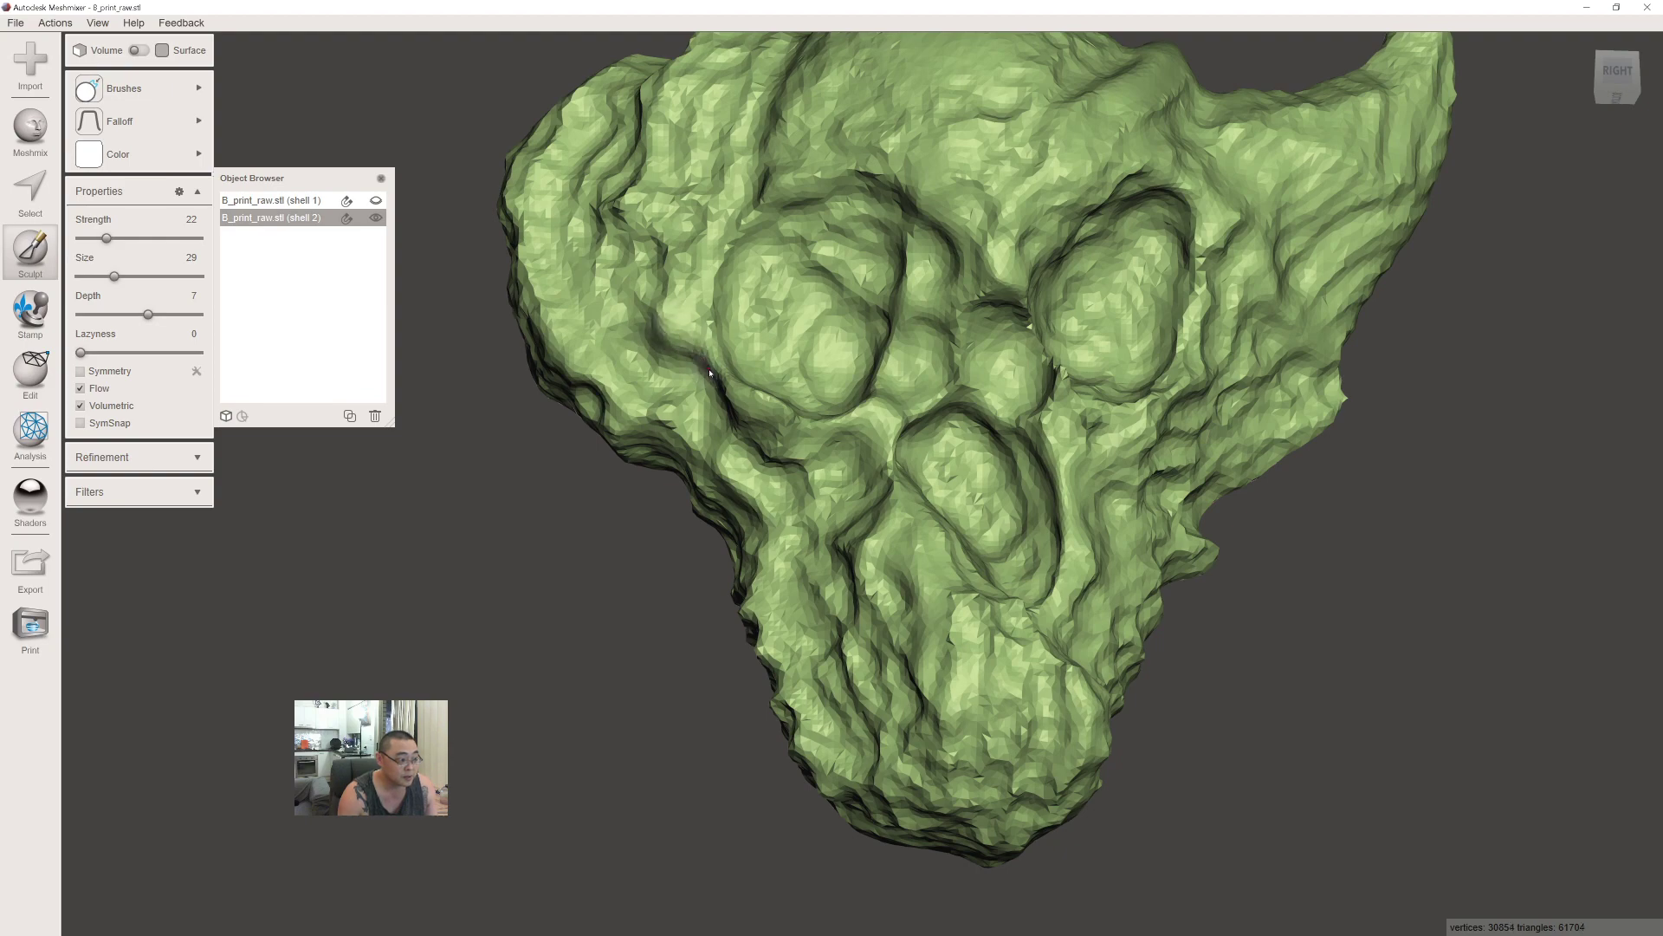
{"action": "right_click_drag", "start_coordinate": [672, 342], "coordinate": [663, 309]}
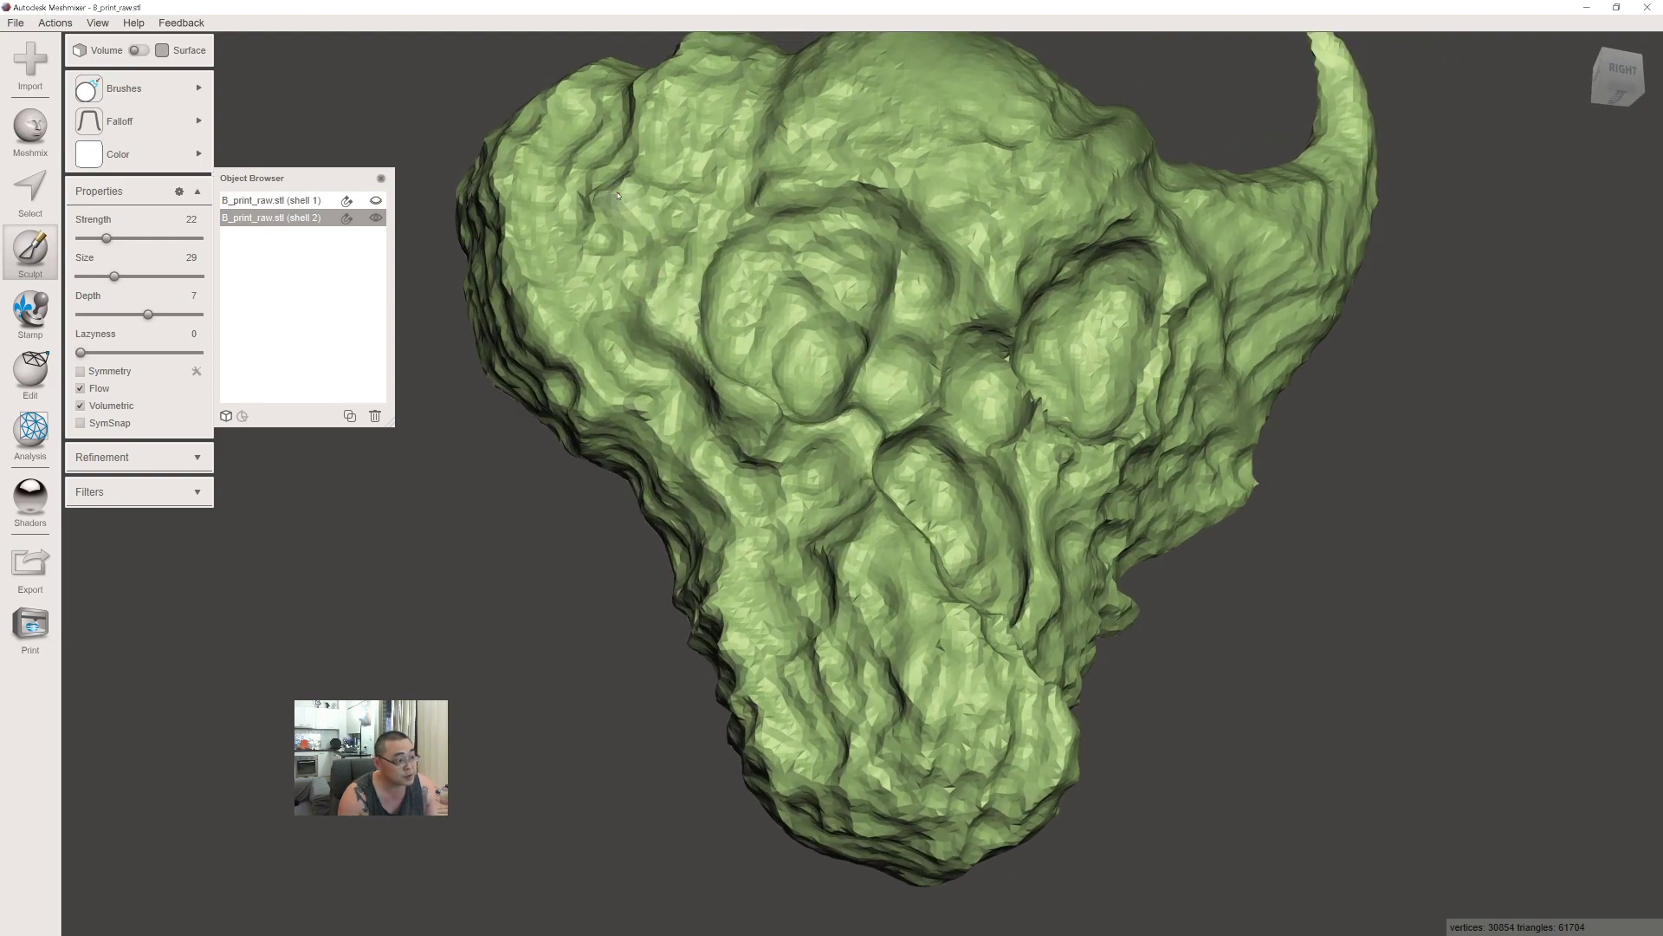
{"action": "right_click_drag", "start_coordinate": [658, 199], "coordinate": [739, 246]}
{"action": "middle_click_drag", "start_coordinate": [953, 284], "coordinate": [819, 321]}
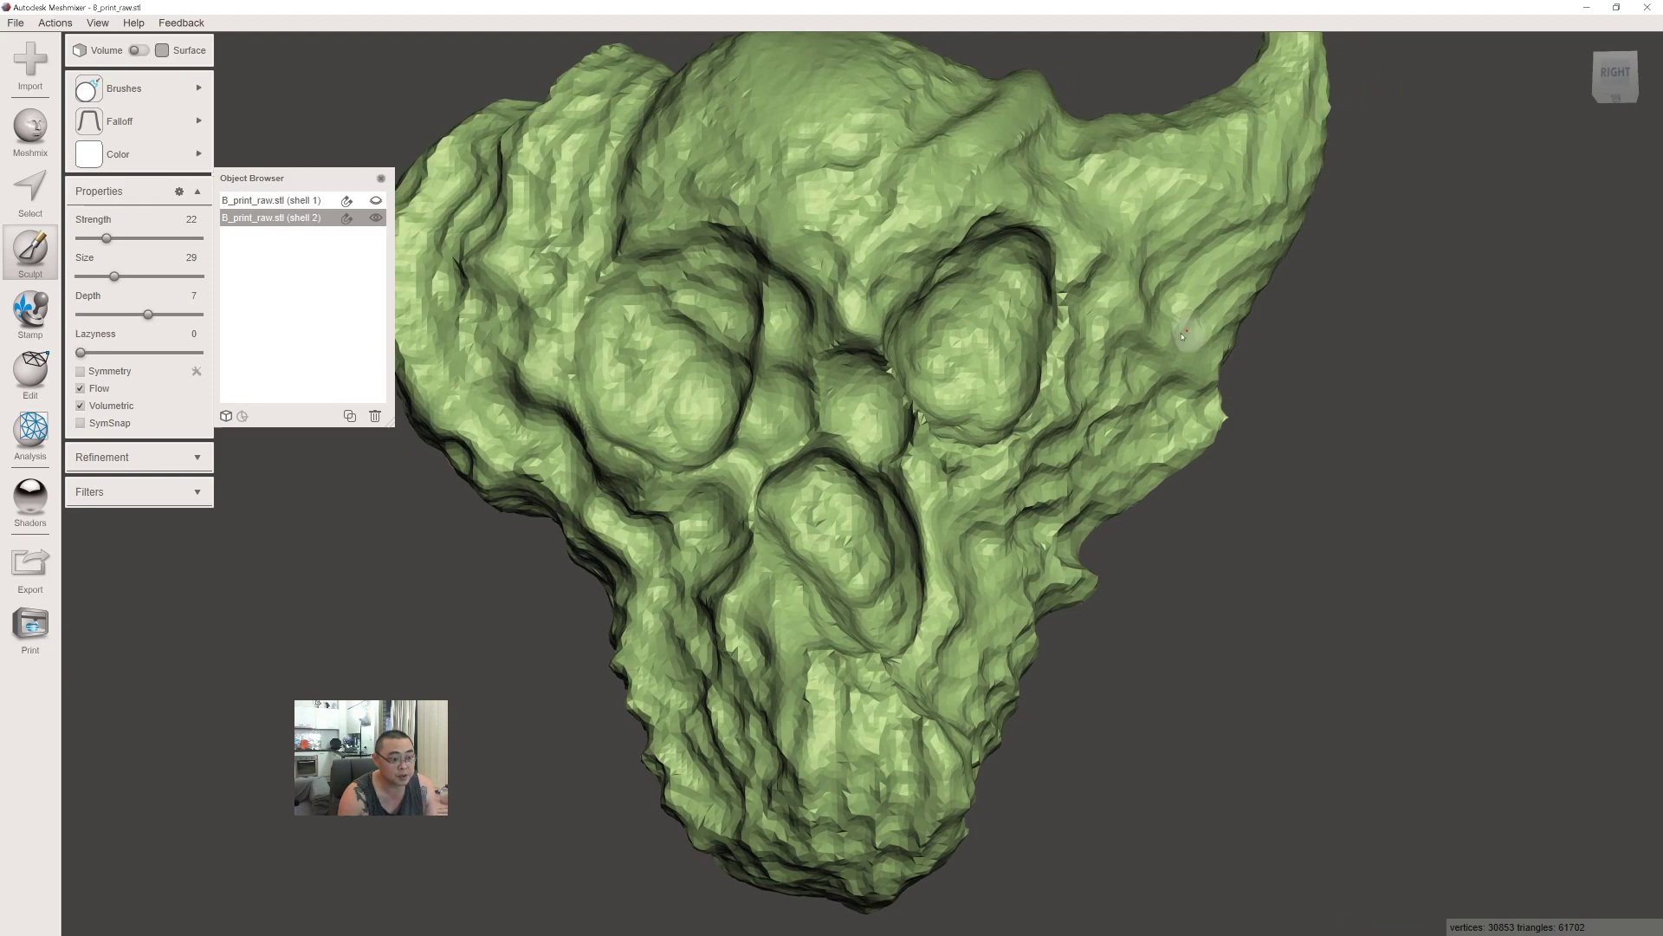
Round off the sharp tip of the curved horn with the brush size reduced to 21.
{"action": "mouse_move", "coordinate": [1083, 312]}
{"action": "right_mouse_down"}
{"action": "mouse_move", "coordinate": [1288, 268]}
{"action": "mouse_move", "coordinate": [1262, 297]}
{"action": "mouse_move", "coordinate": [1276, 318]}
{"action": "right_mouse_up"}
{"action": "key", "text": "bracketleft"}
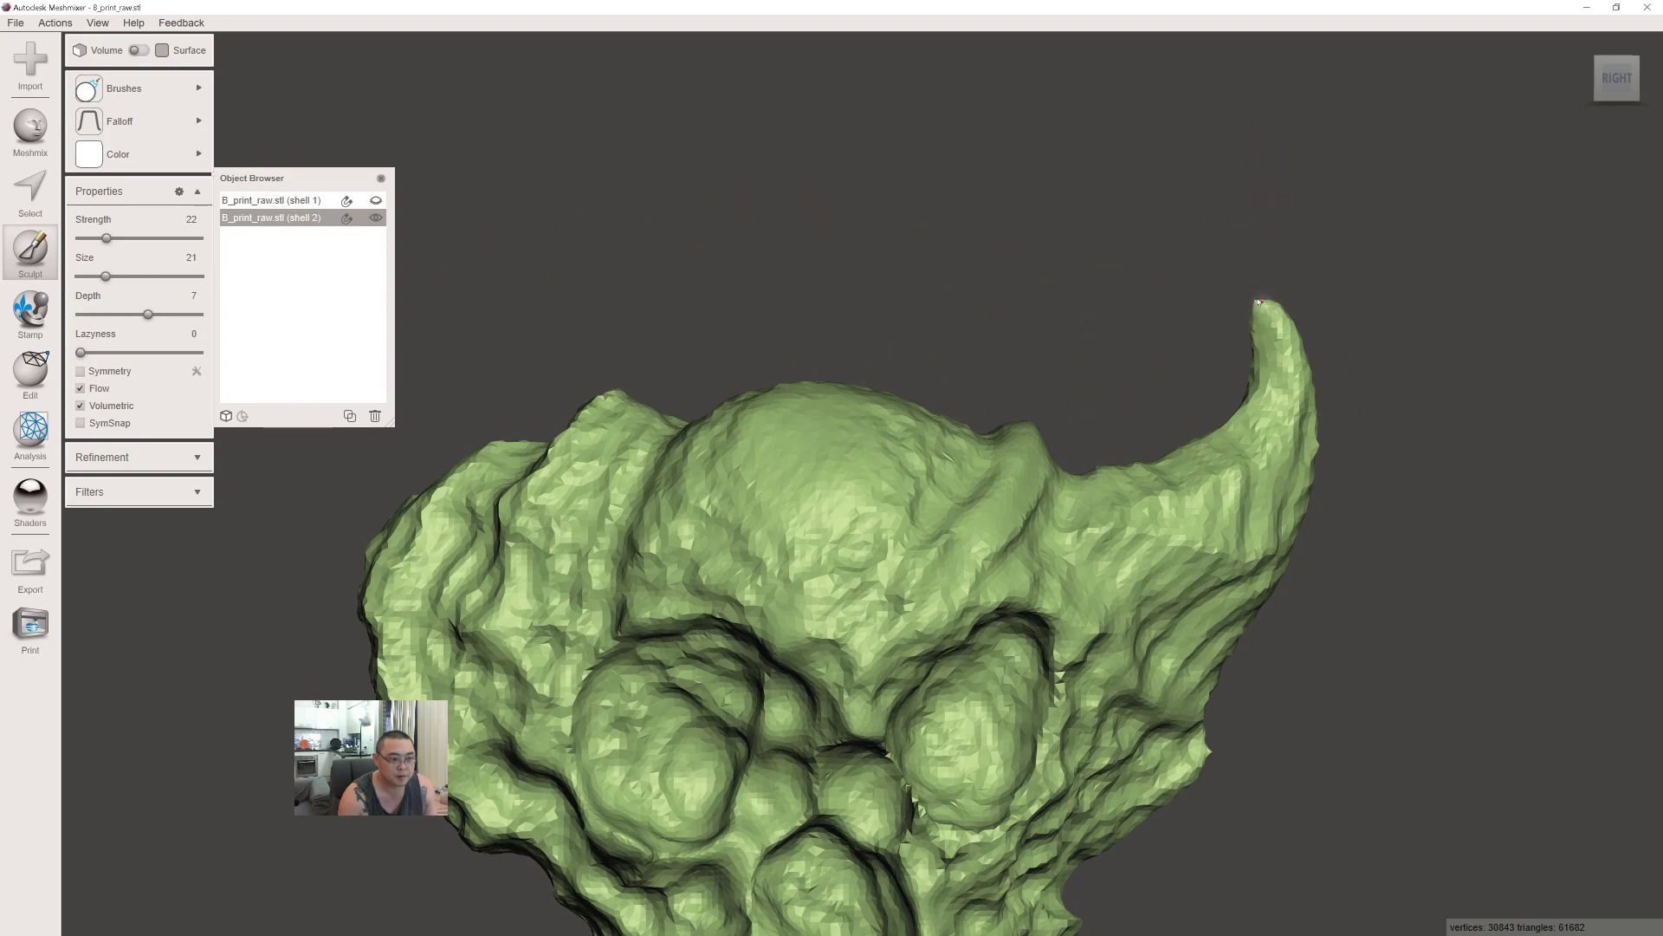
{"action": "right_click_drag", "start_coordinate": [598, 406], "coordinate": [658, 434]}
Enlarge the brush to 36 and smooth the pointed crest on the hornless side of the forehead.
{"action": "key", "text": "bracketright"}
{"action": "key", "text": "bracketright"}
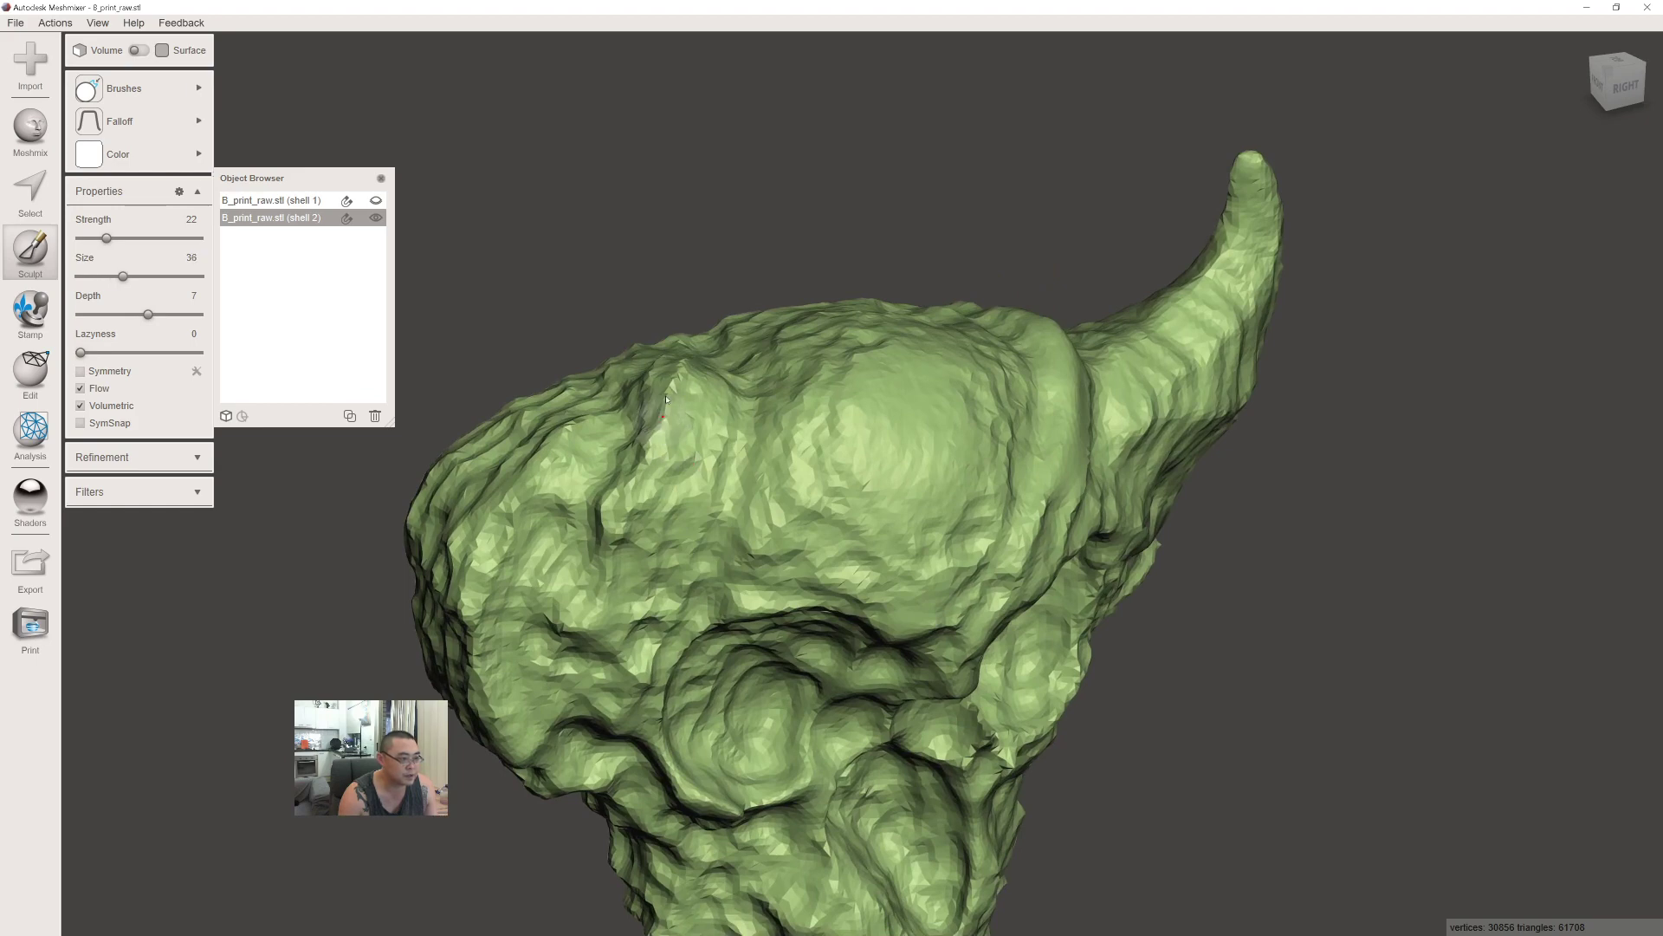
{"action": "mouse_move", "coordinate": [663, 417]}
{"action": "left_mouse_down"}
{"action": "mouse_move", "coordinate": [682, 346]}
{"action": "mouse_move", "coordinate": [667, 416]}
{"action": "left_mouse_up"}
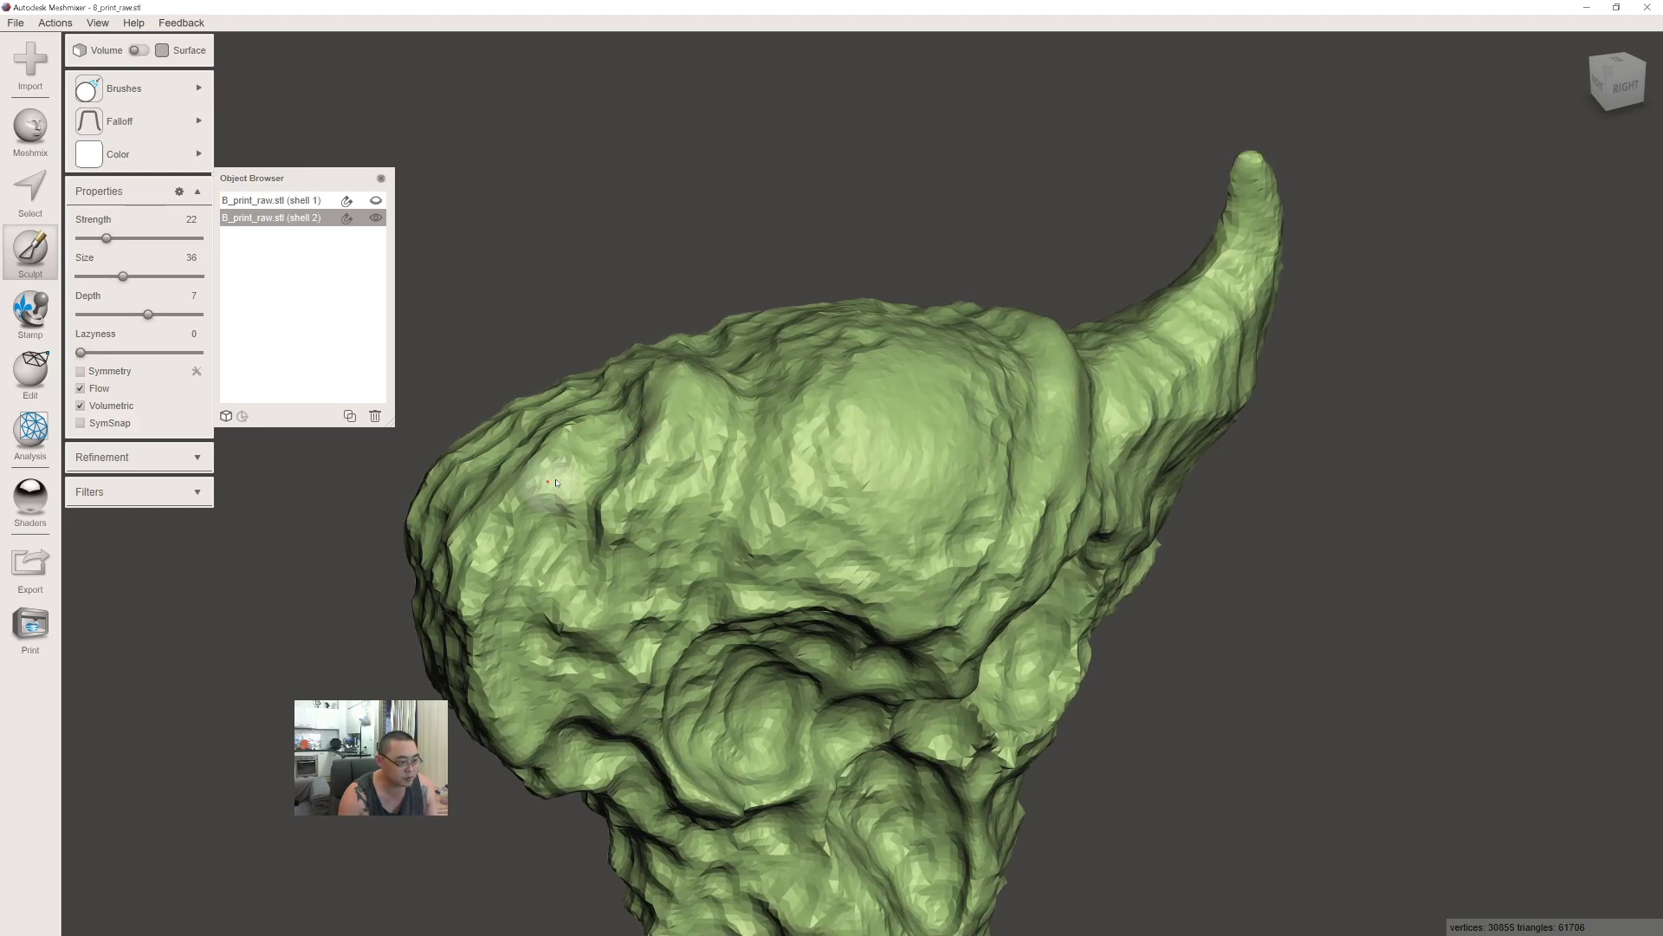
{"action": "right_click_drag", "start_coordinate": [641, 428], "coordinate": [681, 400]}
{"action": "left_click_drag", "start_coordinate": [682, 399], "coordinate": [664, 427]}
Smooth the ridged forehead and cranium surface on the hornless side of the inner shell.
{"action": "mouse_move", "coordinate": [641, 495]}
{"action": "middle_mouse_down"}
{"action": "mouse_move", "coordinate": [750, 320]}
{"action": "mouse_move", "coordinate": [784, 304]}
{"action": "middle_mouse_up"}
{"action": "mouse_move", "coordinate": [650, 447]}
{"action": "right_mouse_down"}
{"action": "mouse_move", "coordinate": [694, 397]}
{"action": "mouse_move", "coordinate": [854, 344]}
{"action": "right_mouse_up"}
{"action": "middle_click_drag", "start_coordinate": [802, 418], "coordinate": [821, 262]}
{"action": "right_click_drag", "start_coordinate": [718, 416], "coordinate": [969, 398]}
Reduce the brush size to 29 and smooth the rim of the flat back along the cranium and horn base.
{"action": "key", "text": "bracketleft"}
{"action": "key", "text": "bracketleft"}
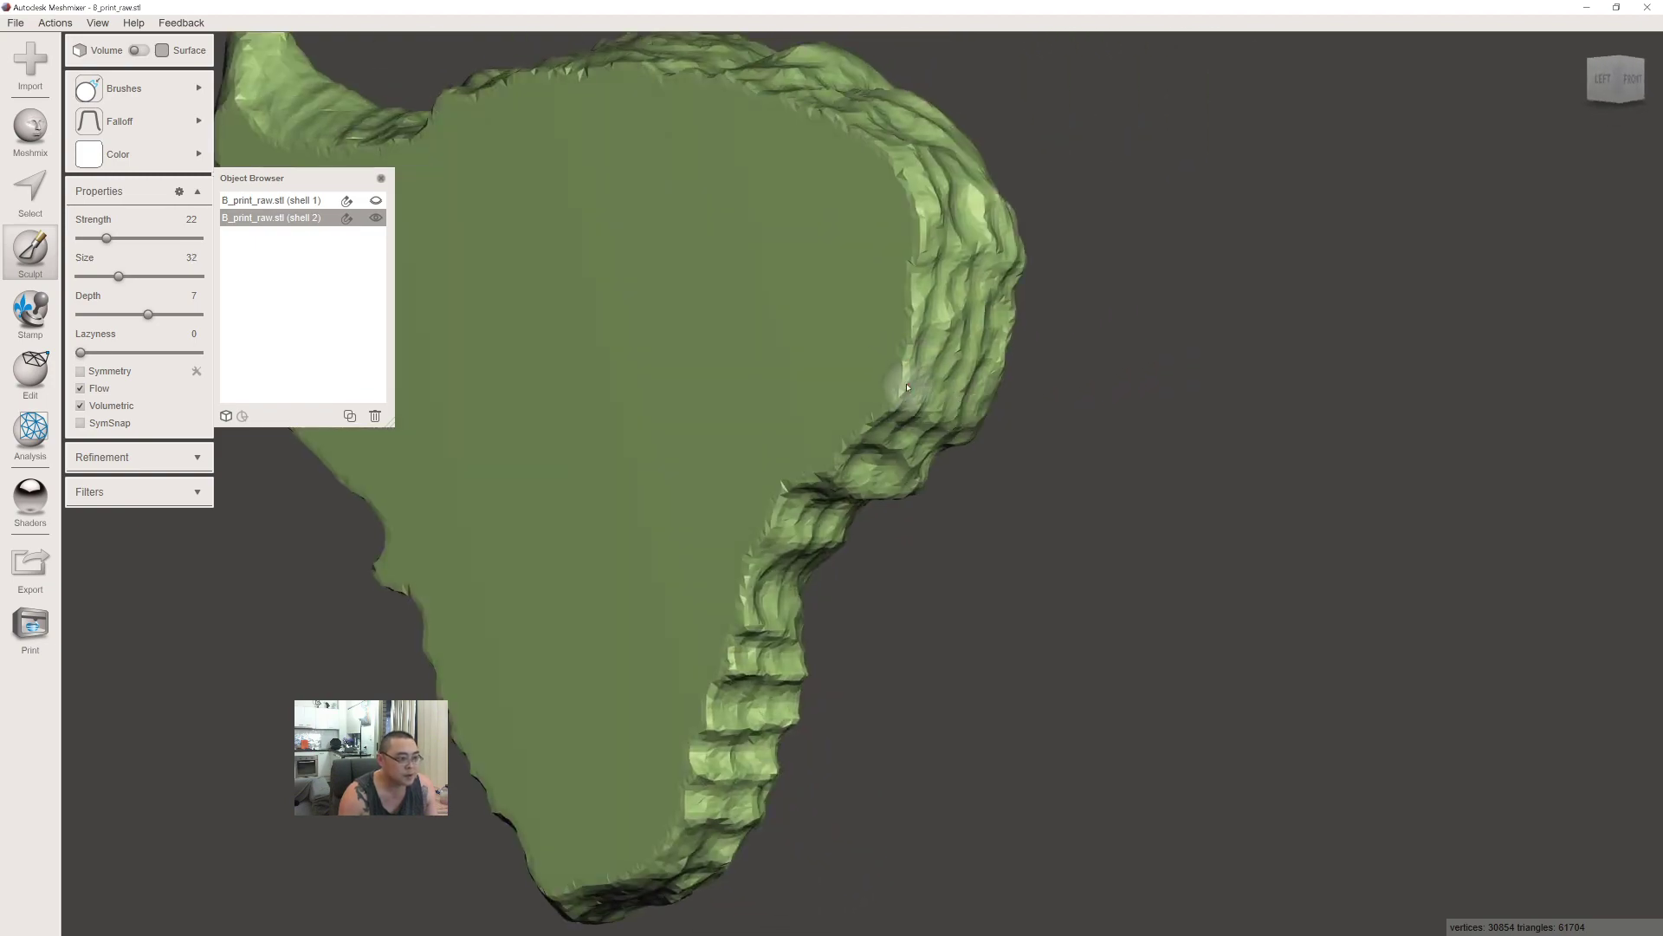
{"action": "right_click_drag", "start_coordinate": [780, 156], "coordinate": [1199, 282]}
{"action": "left_click_drag", "start_coordinate": [1157, 249], "coordinate": [881, 182]}
{"action": "mouse_move", "coordinate": [849, 187]}
{"action": "right_mouse_down"}
{"action": "mouse_move", "coordinate": [804, 233]}
{"action": "mouse_move", "coordinate": [823, 346]}
{"action": "right_mouse_up"}
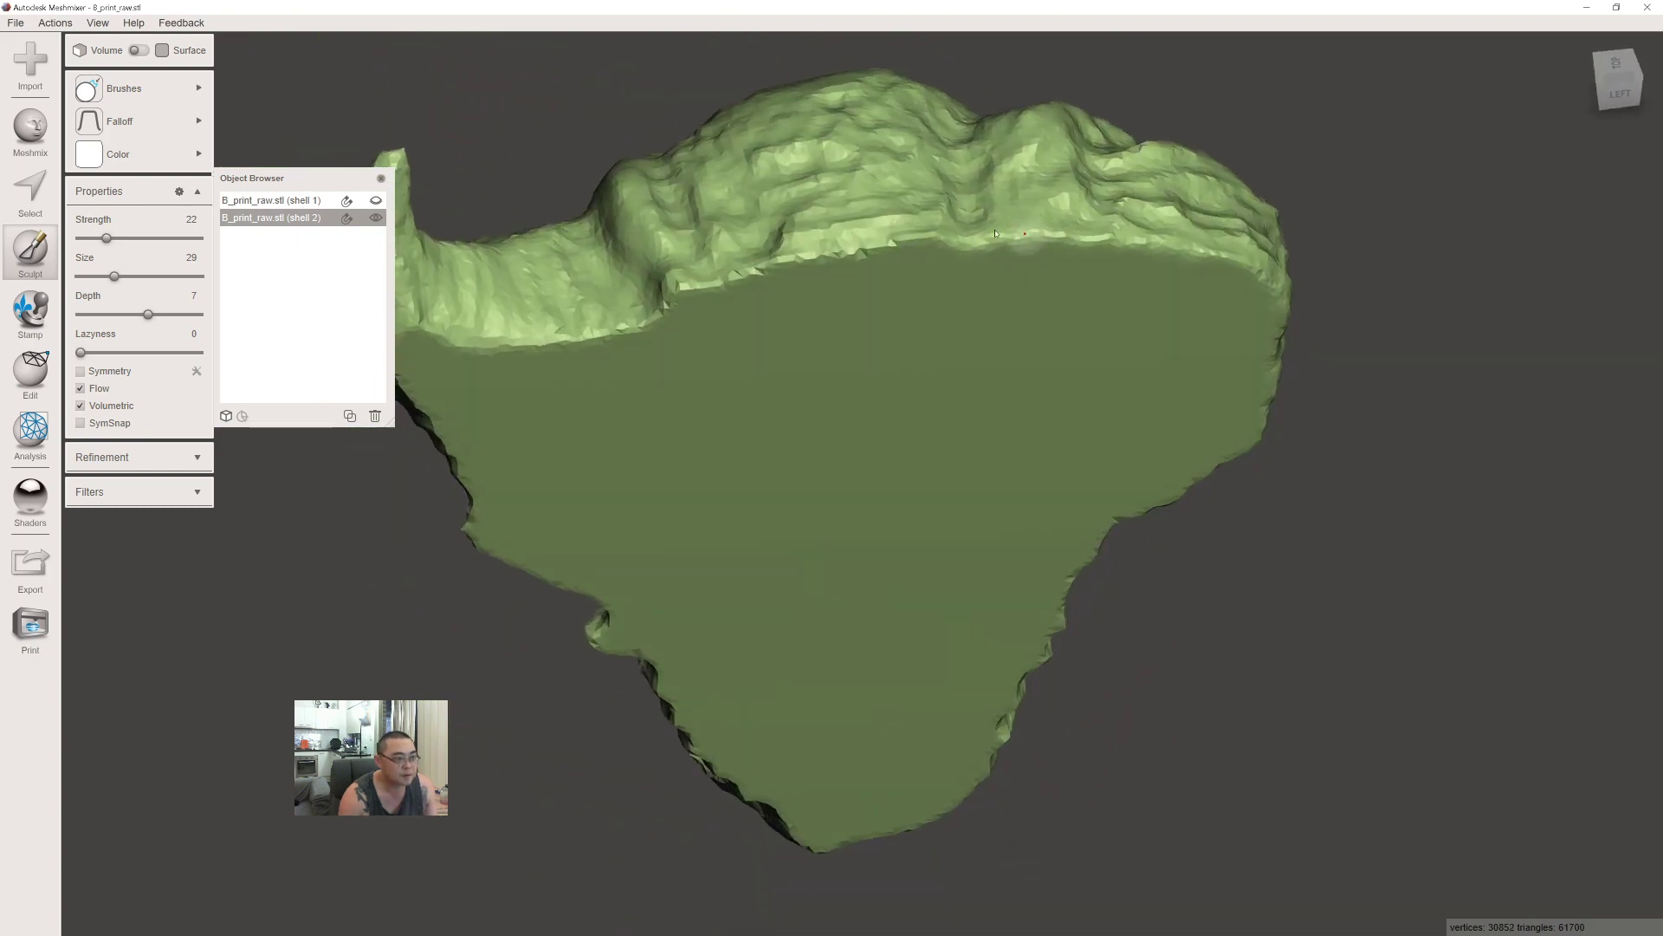
{"action": "mouse_move", "coordinate": [921, 239]}
{"action": "left_mouse_down"}
{"action": "mouse_move", "coordinate": [747, 277]}
{"action": "mouse_move", "coordinate": [626, 340]}
{"action": "left_mouse_up"}
{"action": "right_click_drag", "start_coordinate": [610, 373], "coordinate": [847, 327]}
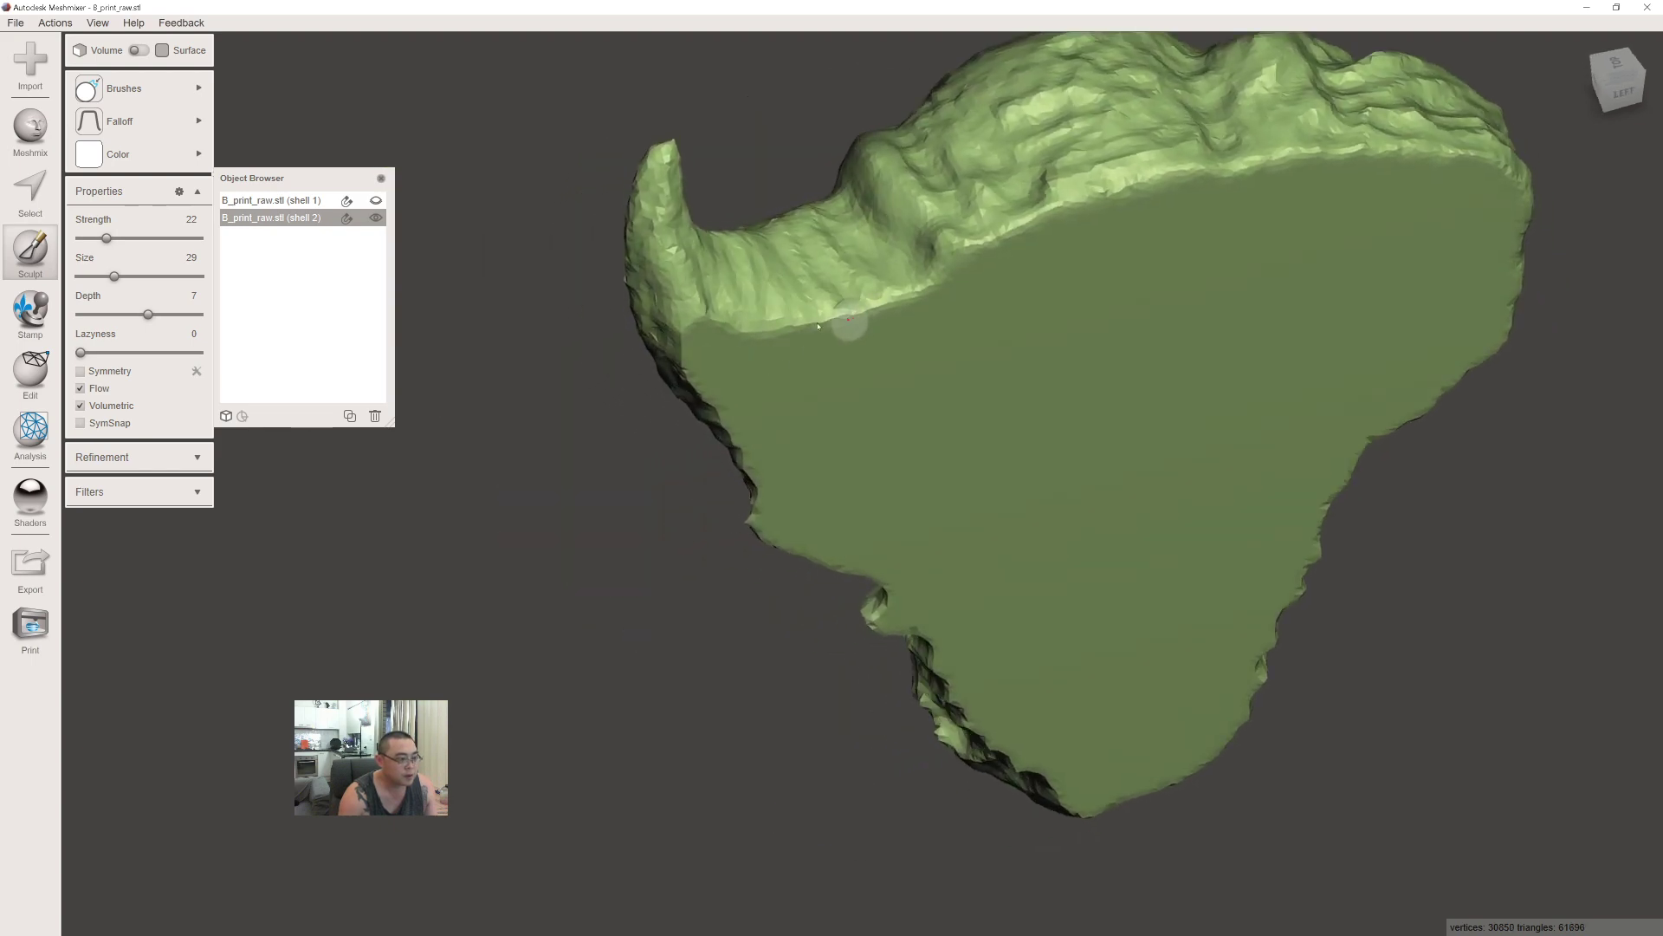
Smooth the edge of the flat back from beneath the horn down the horned side.
{"action": "right_click_drag", "start_coordinate": [689, 362], "coordinate": [721, 273]}
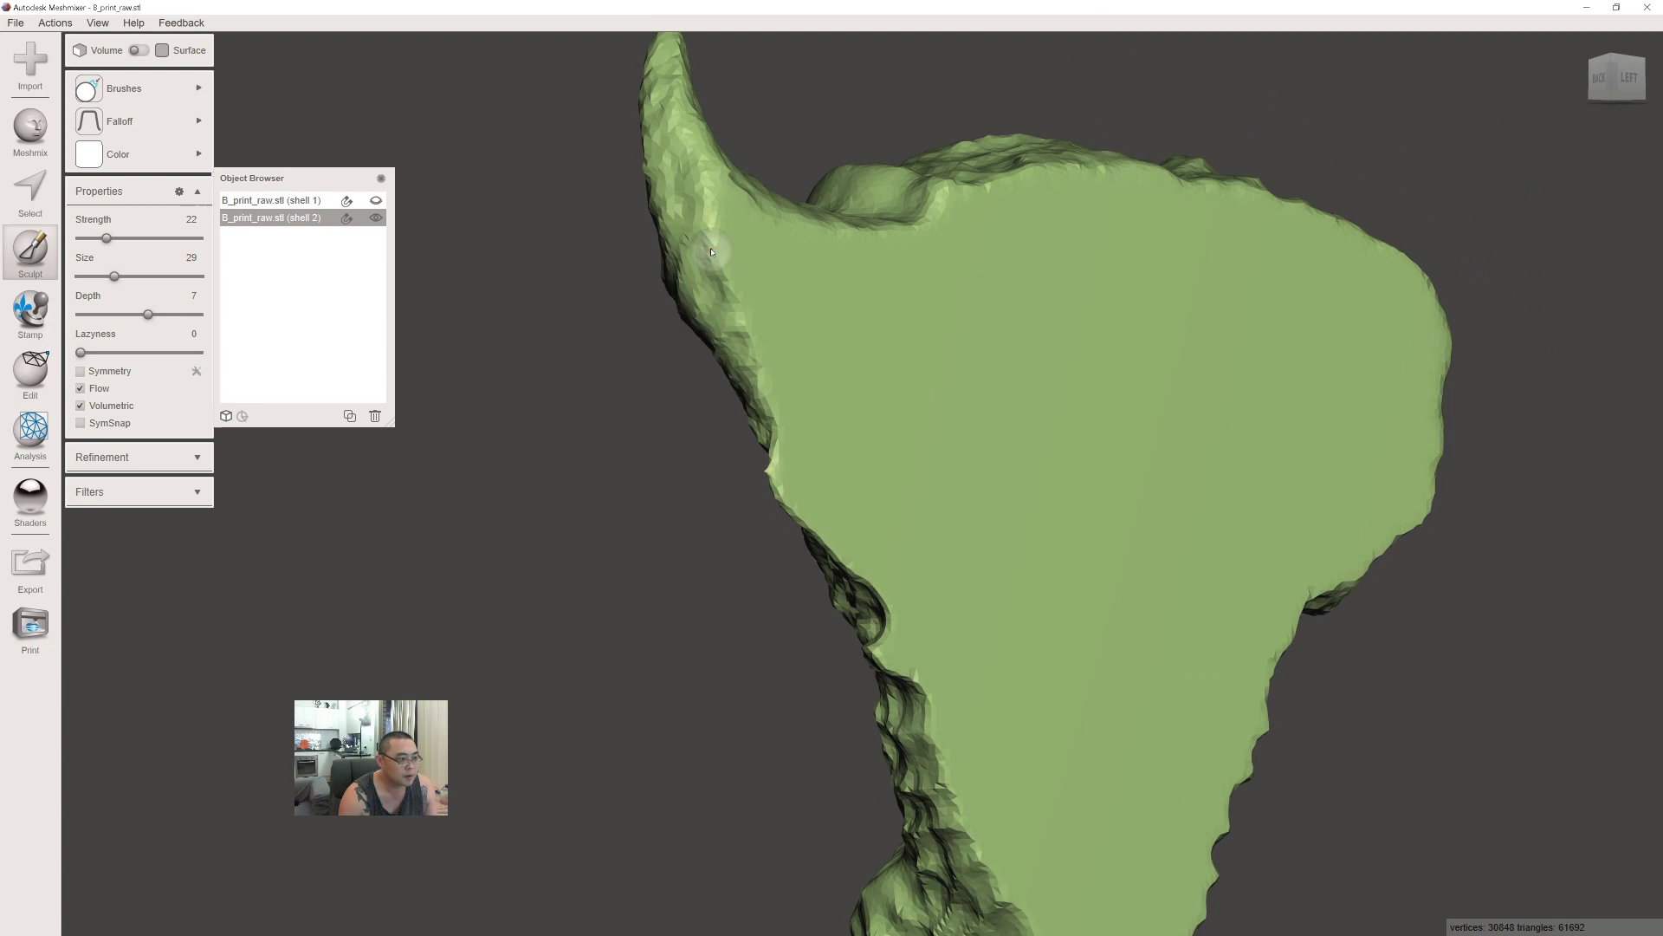
{"action": "left_click_drag", "start_coordinate": [713, 253], "coordinate": [783, 444]}
{"action": "right_click_drag", "start_coordinate": [783, 444], "coordinate": [842, 446]}
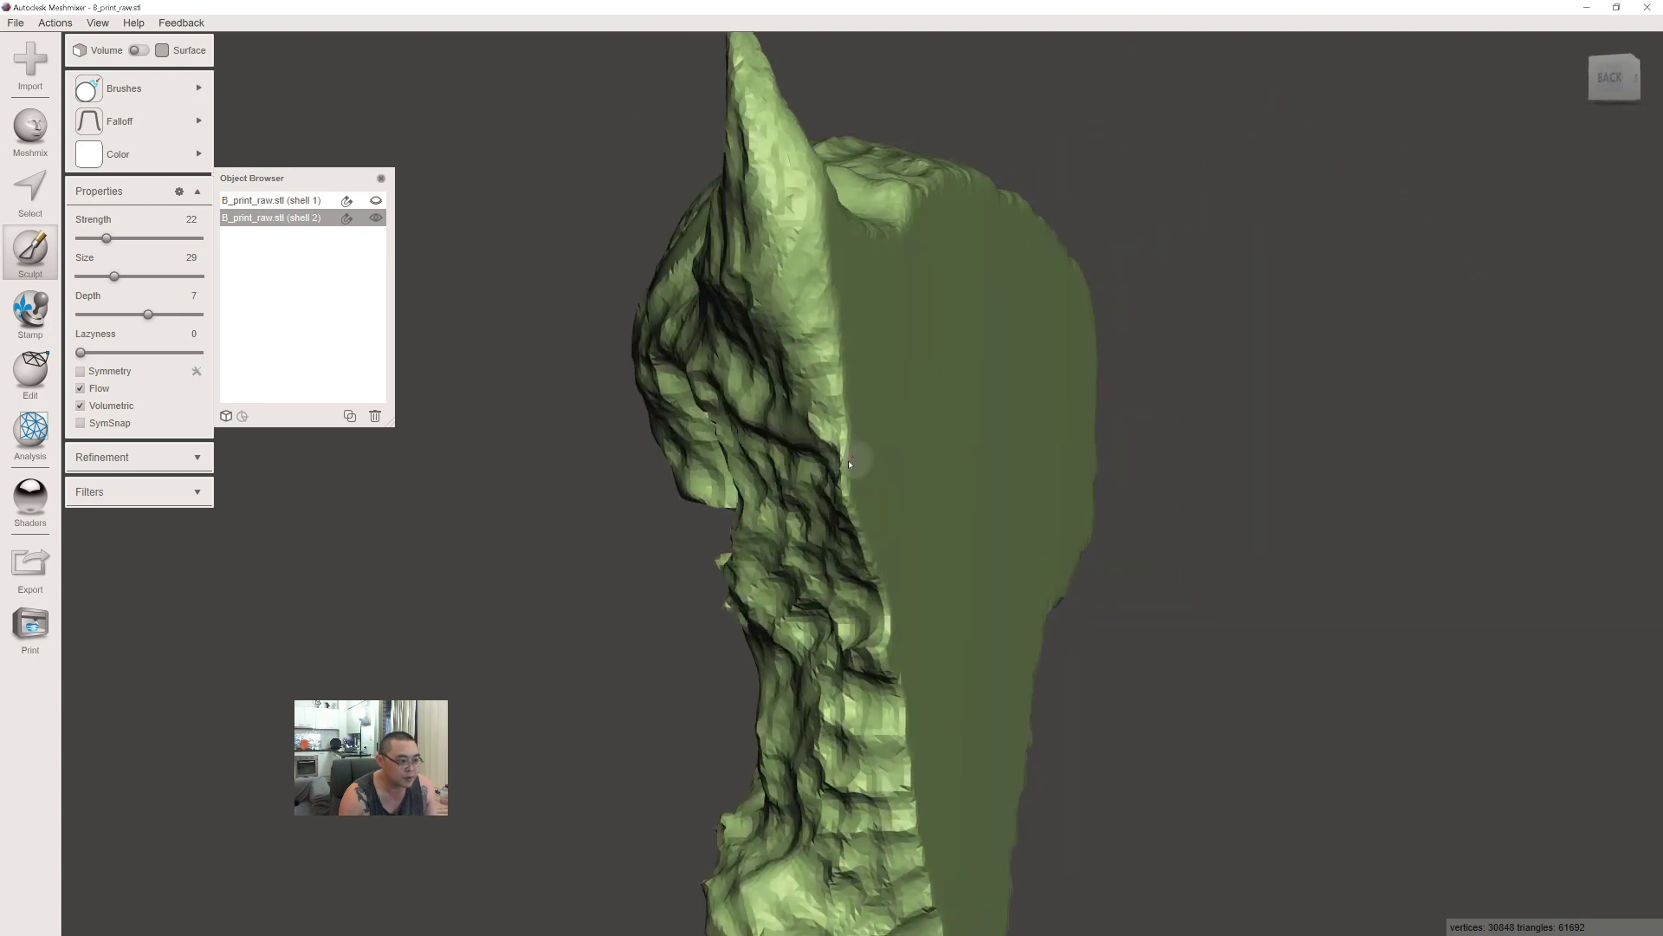
{"action": "left_click_drag", "start_coordinate": [842, 473], "coordinate": [844, 497]}
{"action": "right_click_drag", "start_coordinate": [845, 497], "coordinate": [892, 476]}
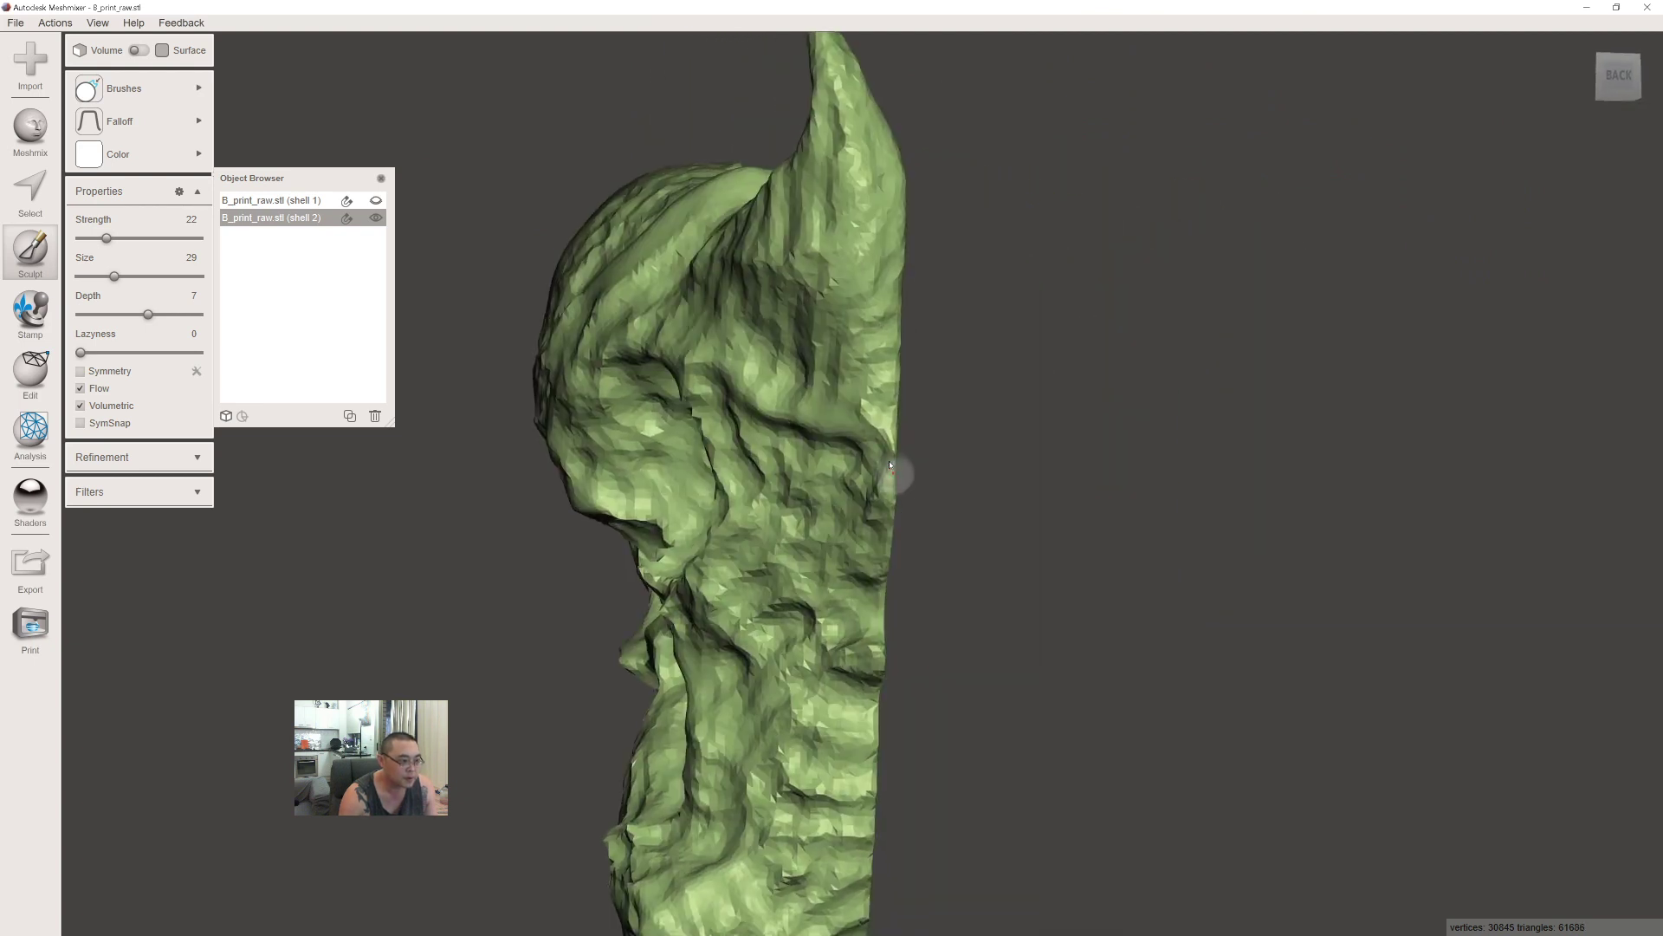
Reduce the brush size to 18 and smooth the small point on the outer edge below the horn.
{"action": "scroll", "coordinate": [892, 474], "scroll_direction": "down", "scroll_amount": 2}
{"action": "left_click_drag", "start_coordinate": [893, 456], "coordinate": [894, 494]}
{"action": "mouse_move", "coordinate": [894, 494]}
{"action": "right_mouse_down"}
{"action": "mouse_move", "coordinate": [977, 512]}
{"action": "mouse_move", "coordinate": [986, 498]}
{"action": "right_mouse_up"}
{"action": "scroll", "coordinate": [986, 498], "scroll_direction": "down", "scroll_amount": 1}
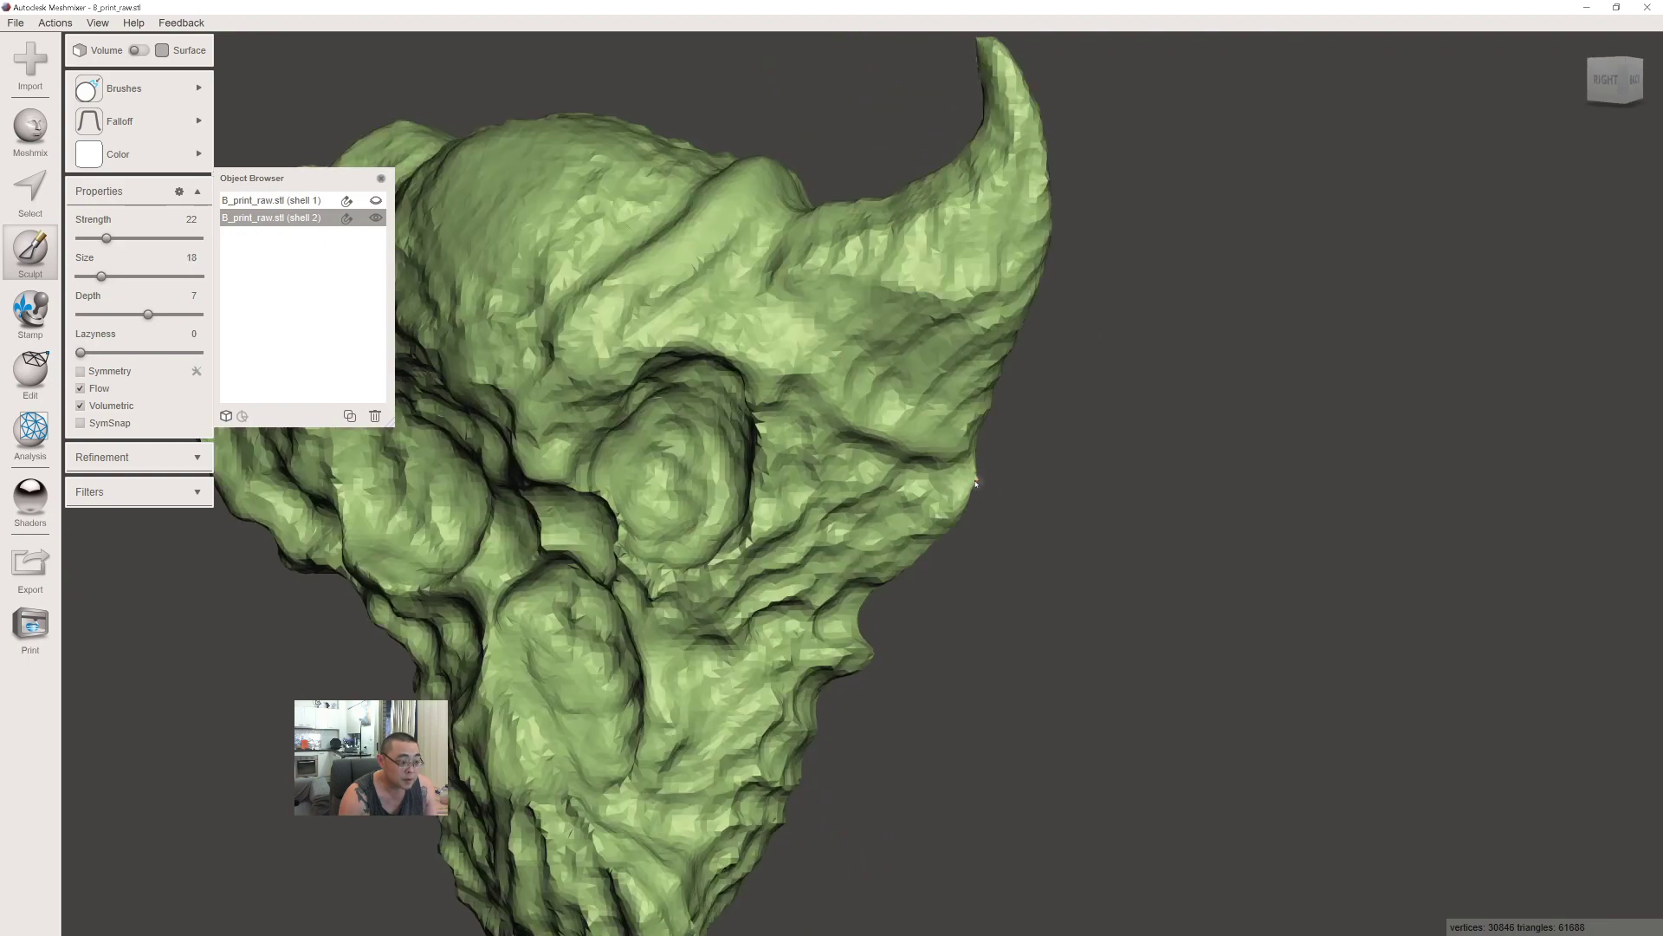
Set the brush size to 26 and smooth the jagged back rim along the cheek and jaw on the horned side.
{"action": "right_click_drag", "start_coordinate": [1067, 477], "coordinate": [834, 446]}
{"action": "key", "text": "bracketright"}
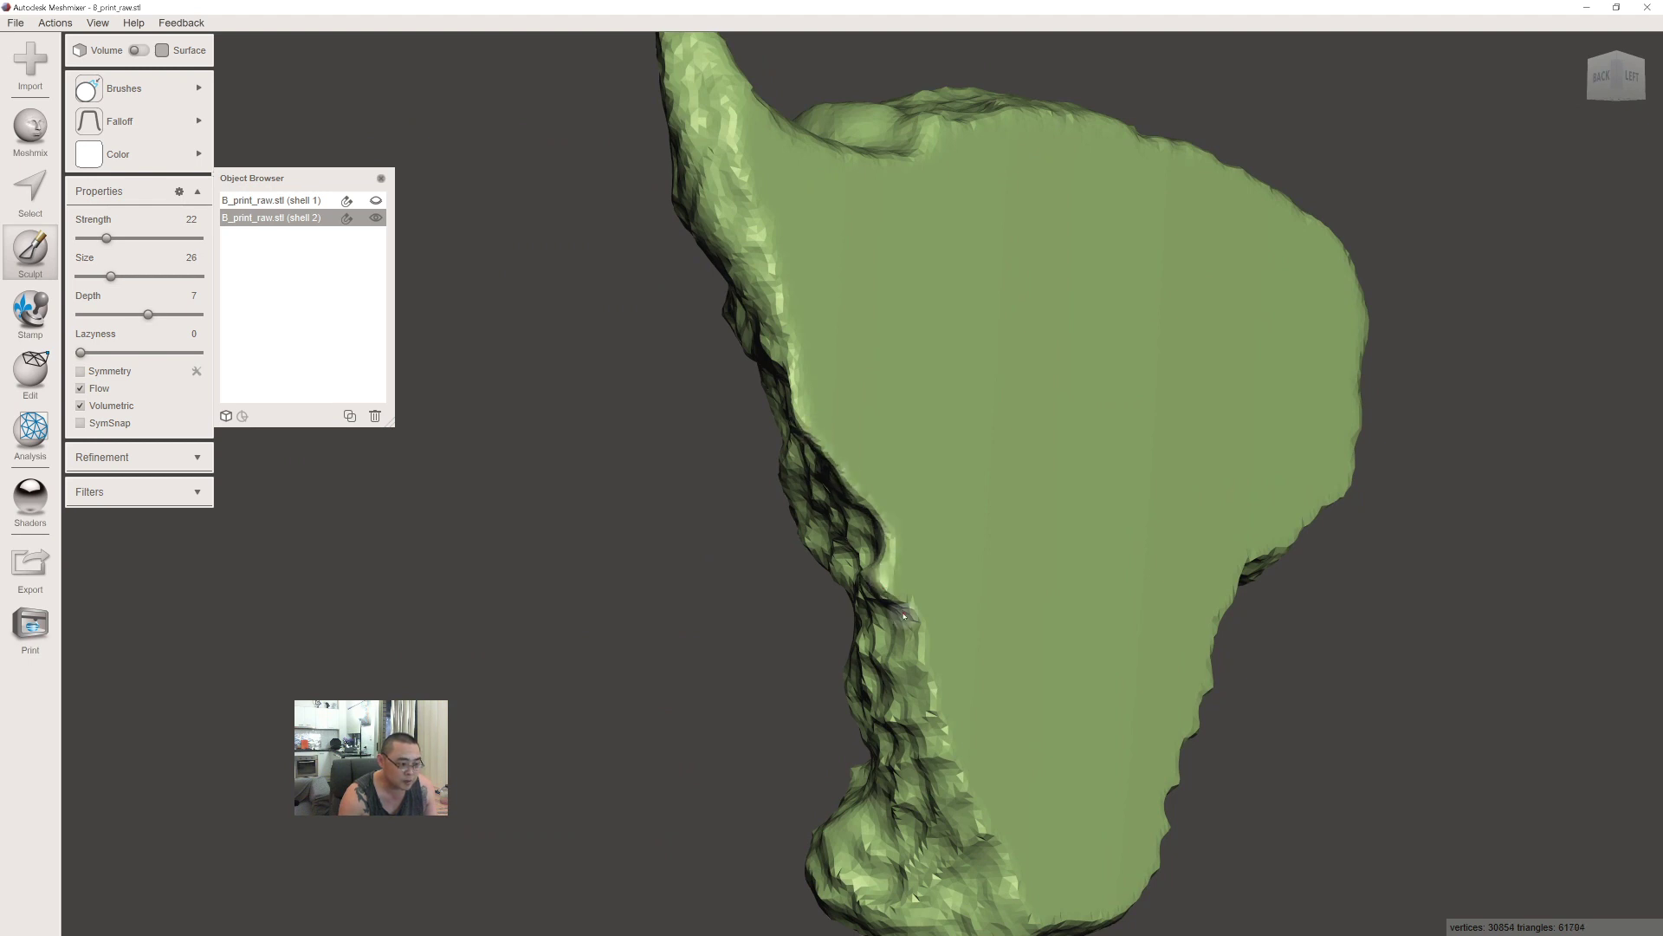
{"action": "left_click_drag", "start_coordinate": [914, 608], "coordinate": [920, 615]}
{"action": "right_click_drag", "start_coordinate": [949, 631], "coordinate": [943, 630]}
{"action": "middle_click_drag", "start_coordinate": [943, 630], "coordinate": [918, 502]}
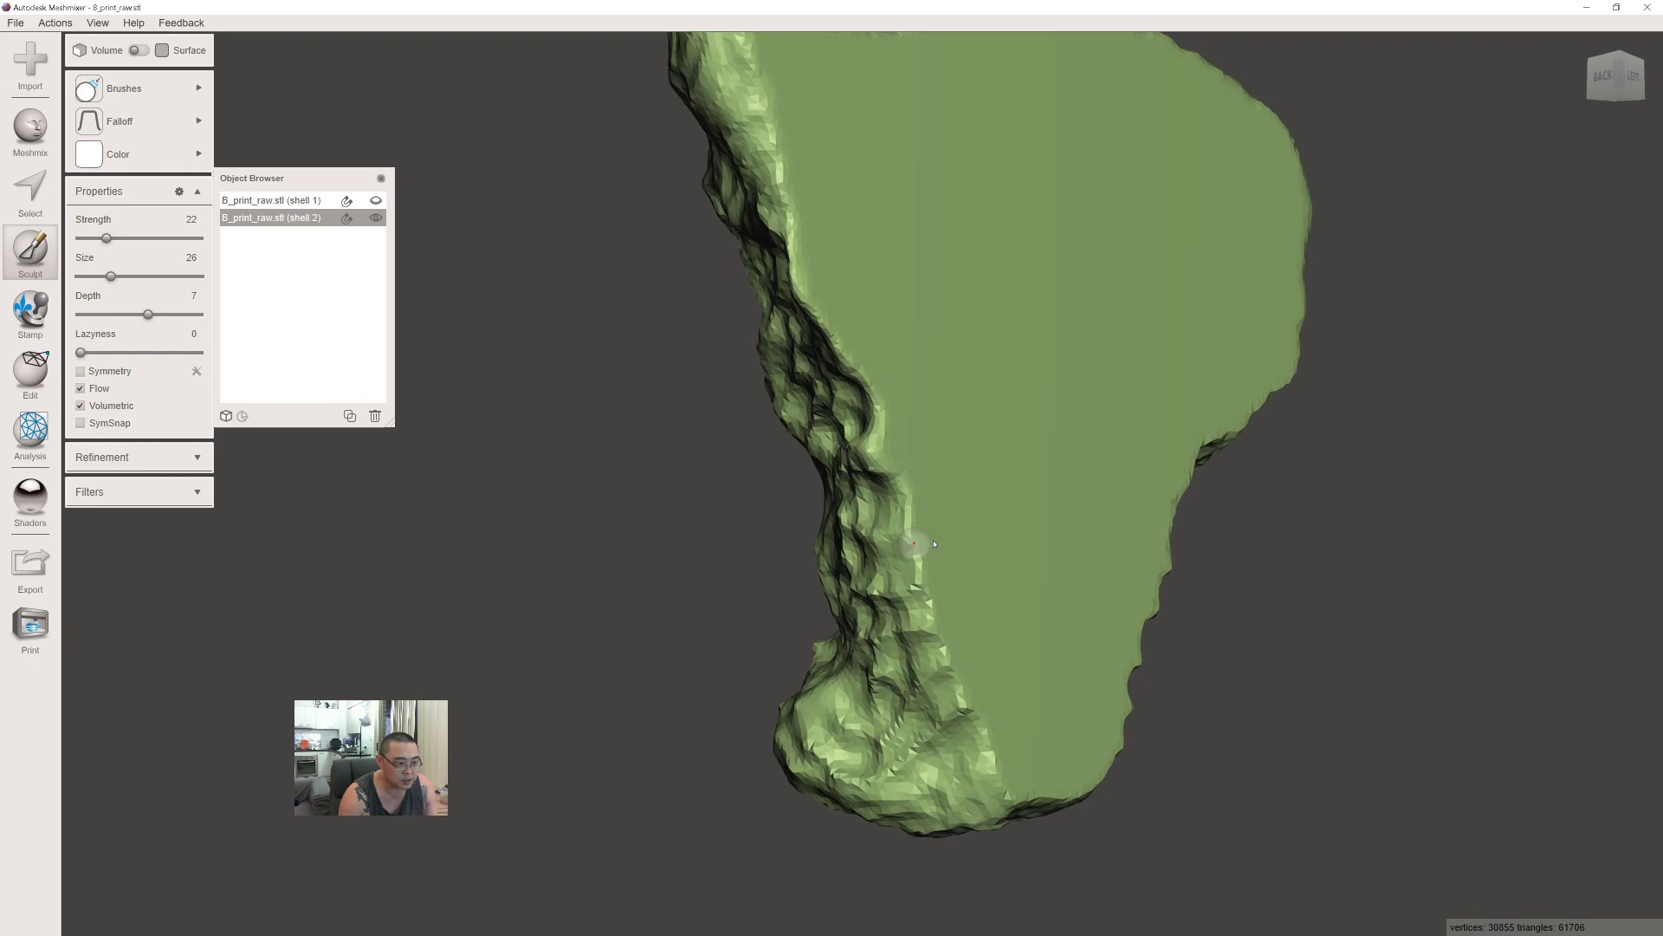
{"action": "right_click_drag", "start_coordinate": [919, 502], "coordinate": [910, 511]}
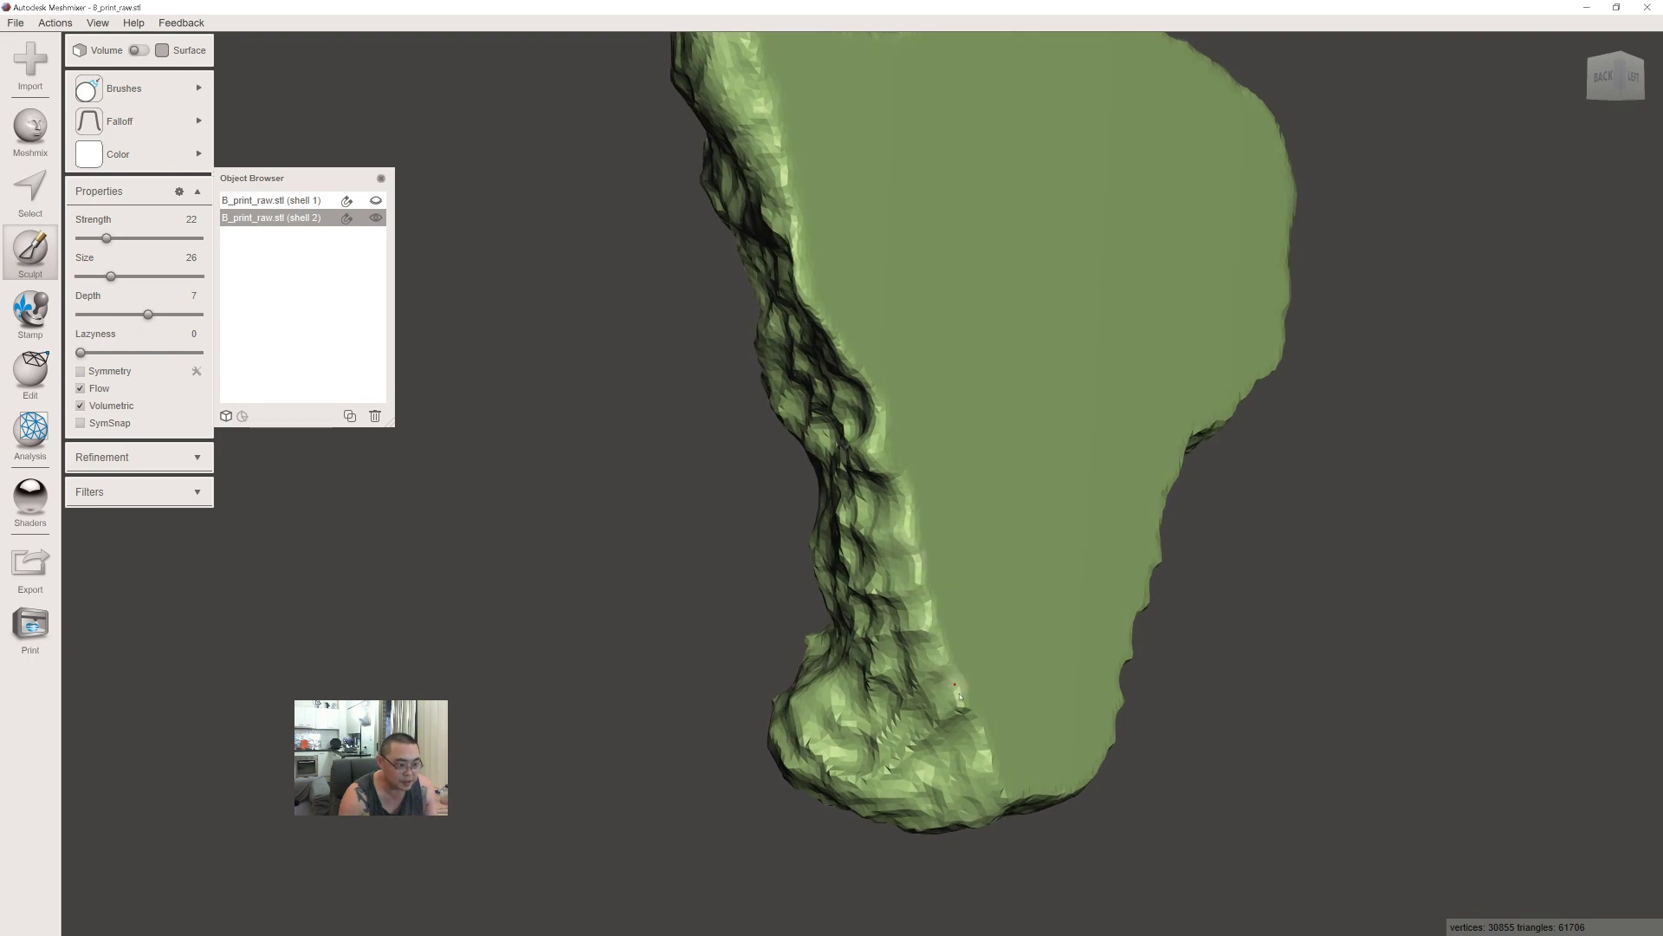
{"action": "mouse_move", "coordinate": [934, 726]}
{"action": "right_mouse_down"}
{"action": "mouse_move", "coordinate": [949, 589]}
{"action": "mouse_move", "coordinate": [936, 450]}
{"action": "mouse_move", "coordinate": [900, 487]}
{"action": "mouse_move", "coordinate": [892, 452]}
{"action": "mouse_move", "coordinate": [942, 444]}
{"action": "right_mouse_up"}
Smooth the creases around the horned-side eye socket and the cheek beside the nose cavity.
{"action": "middle_click_drag", "start_coordinate": [950, 487], "coordinate": [1377, 663]}
{"action": "mouse_move", "coordinate": [1141, 520]}
{"action": "right_mouse_down"}
{"action": "mouse_move", "coordinate": [1079, 591]}
{"action": "mouse_move", "coordinate": [1044, 576]}
{"action": "right_mouse_up"}
{"action": "key", "text": "bracketleft"}
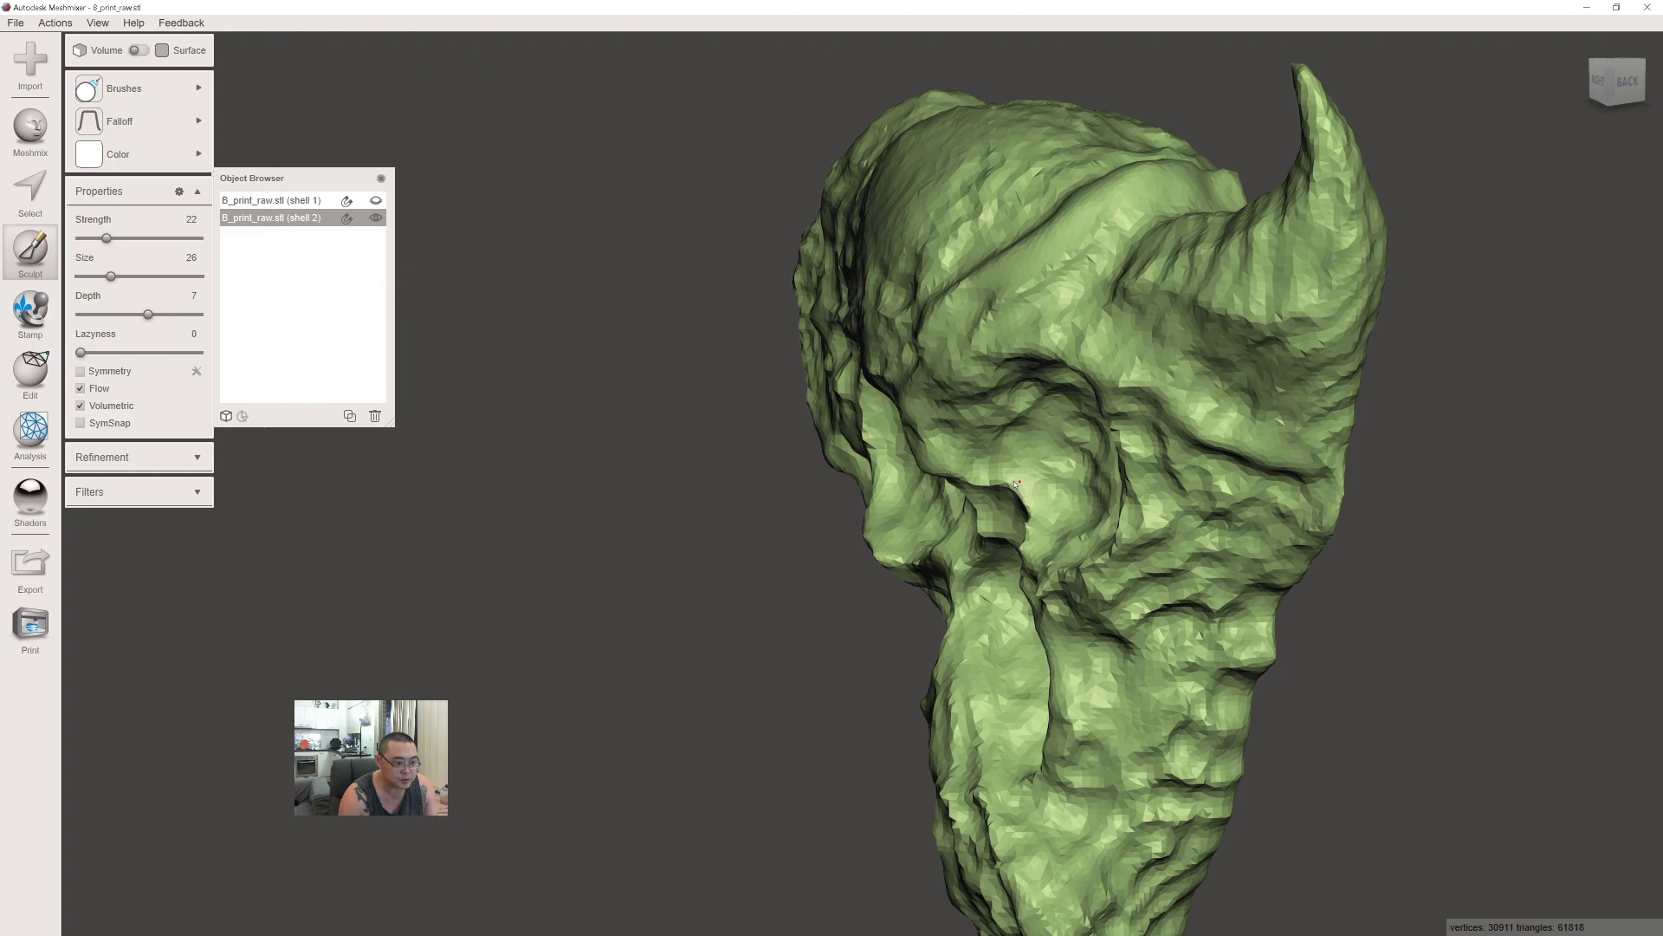
{"action": "right_click_drag", "start_coordinate": [1016, 483], "coordinate": [1221, 400]}
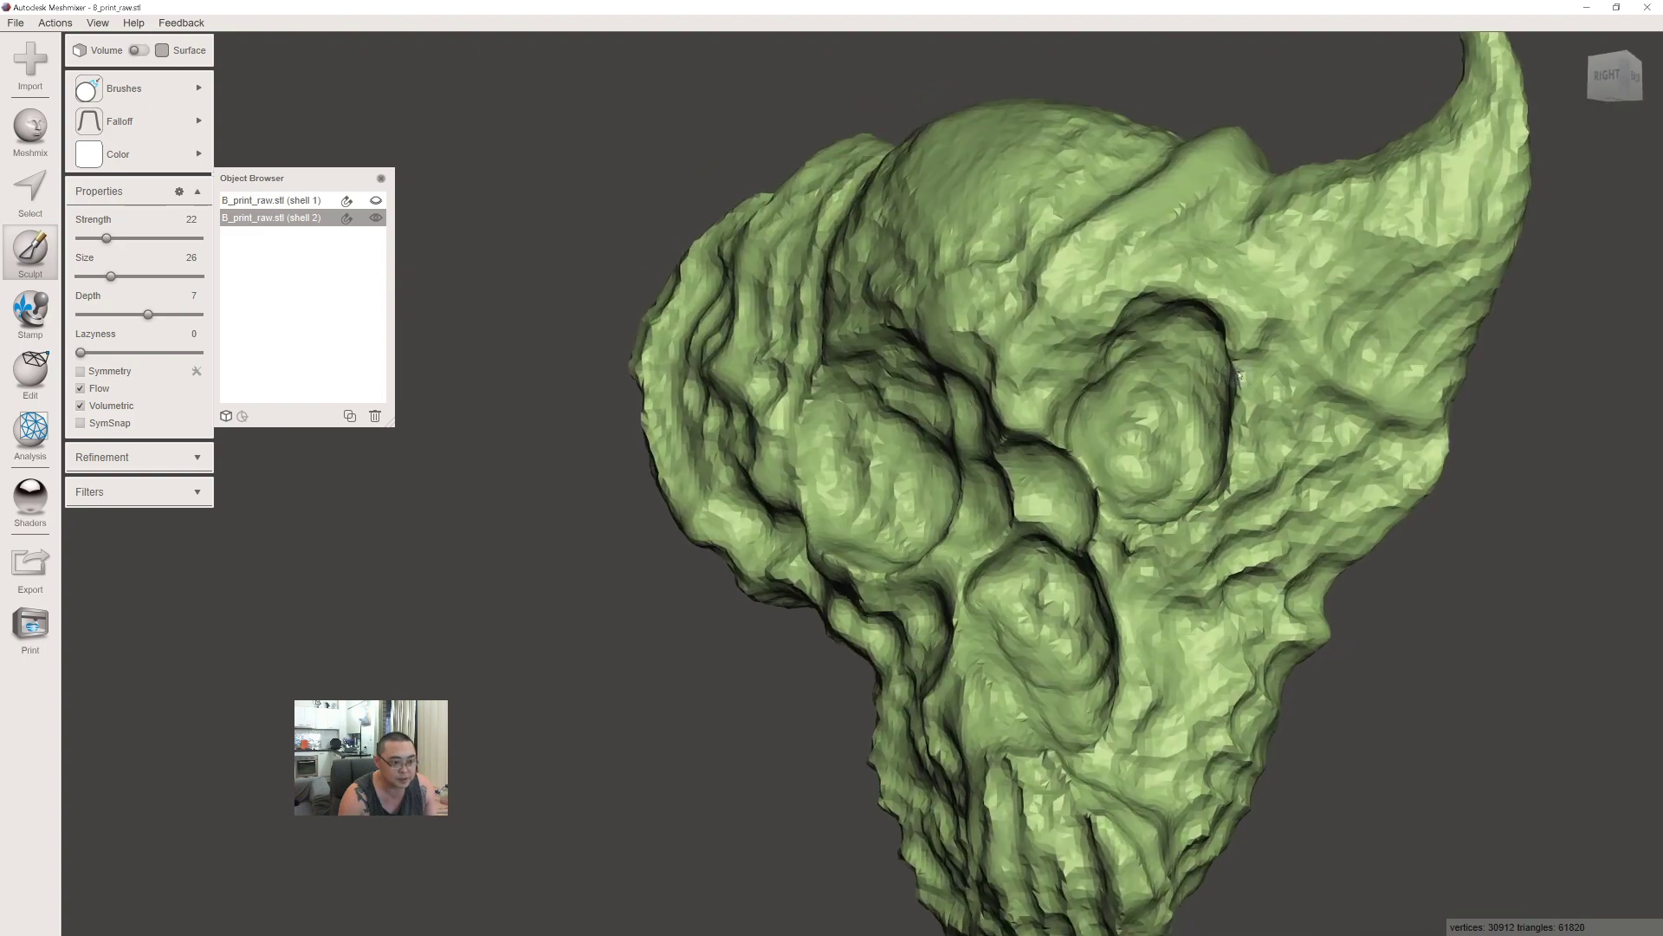
{"action": "right_click_drag", "start_coordinate": [1200, 482], "coordinate": [1238, 505]}
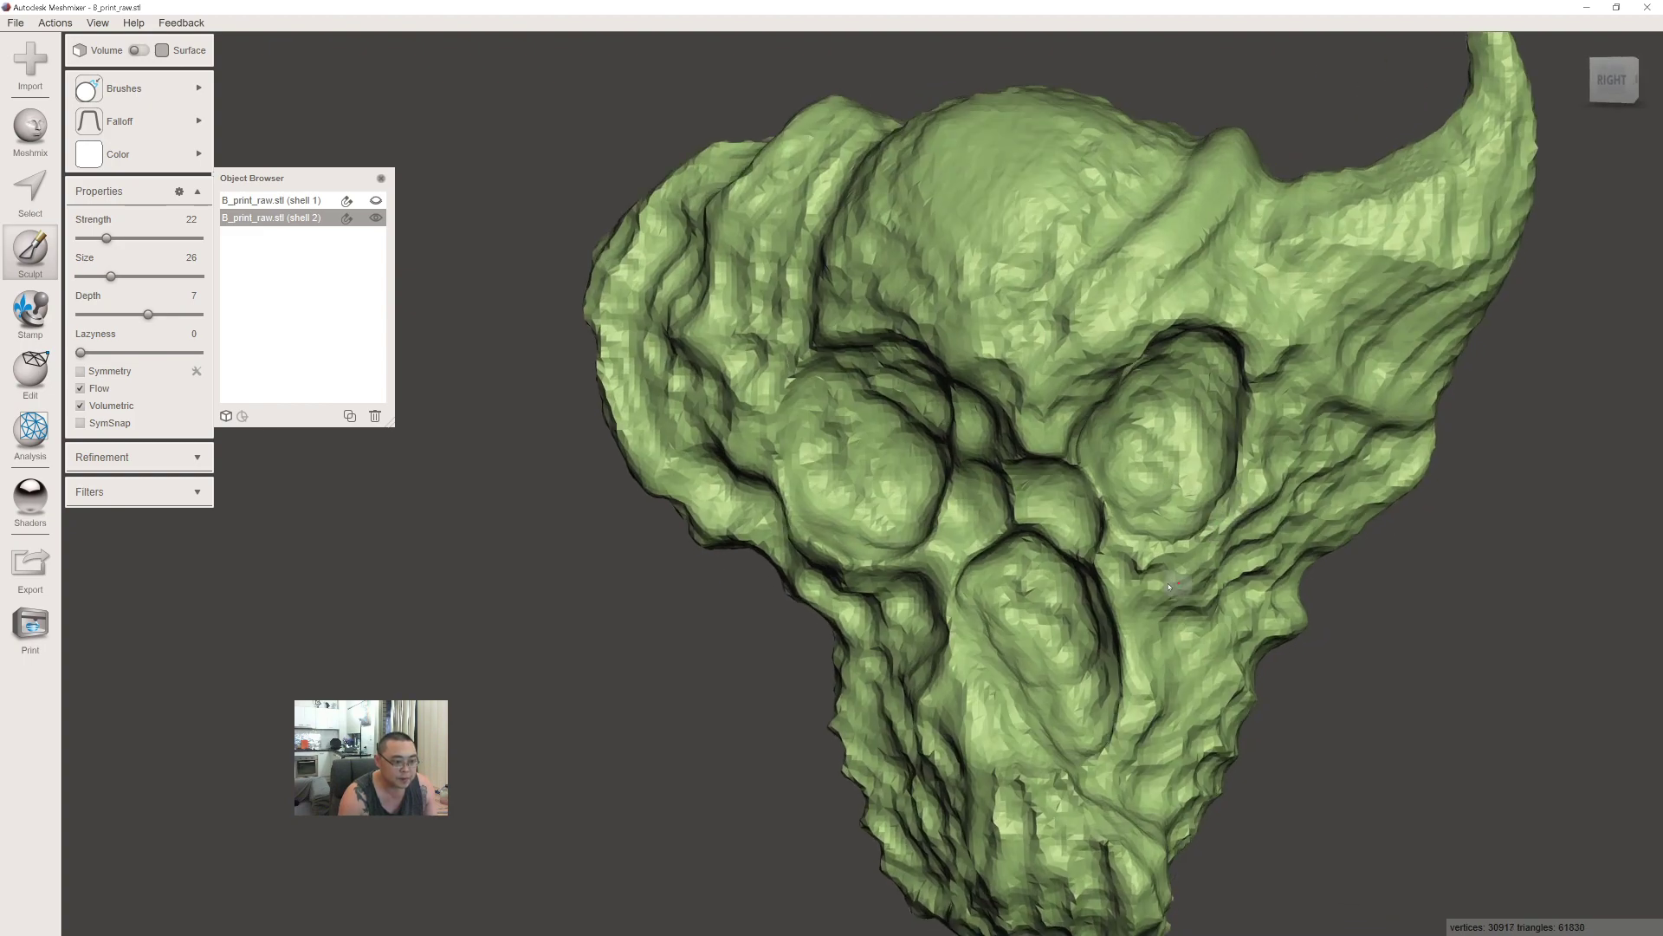
{"action": "right_click_drag", "start_coordinate": [1140, 566], "coordinate": [1087, 473]}
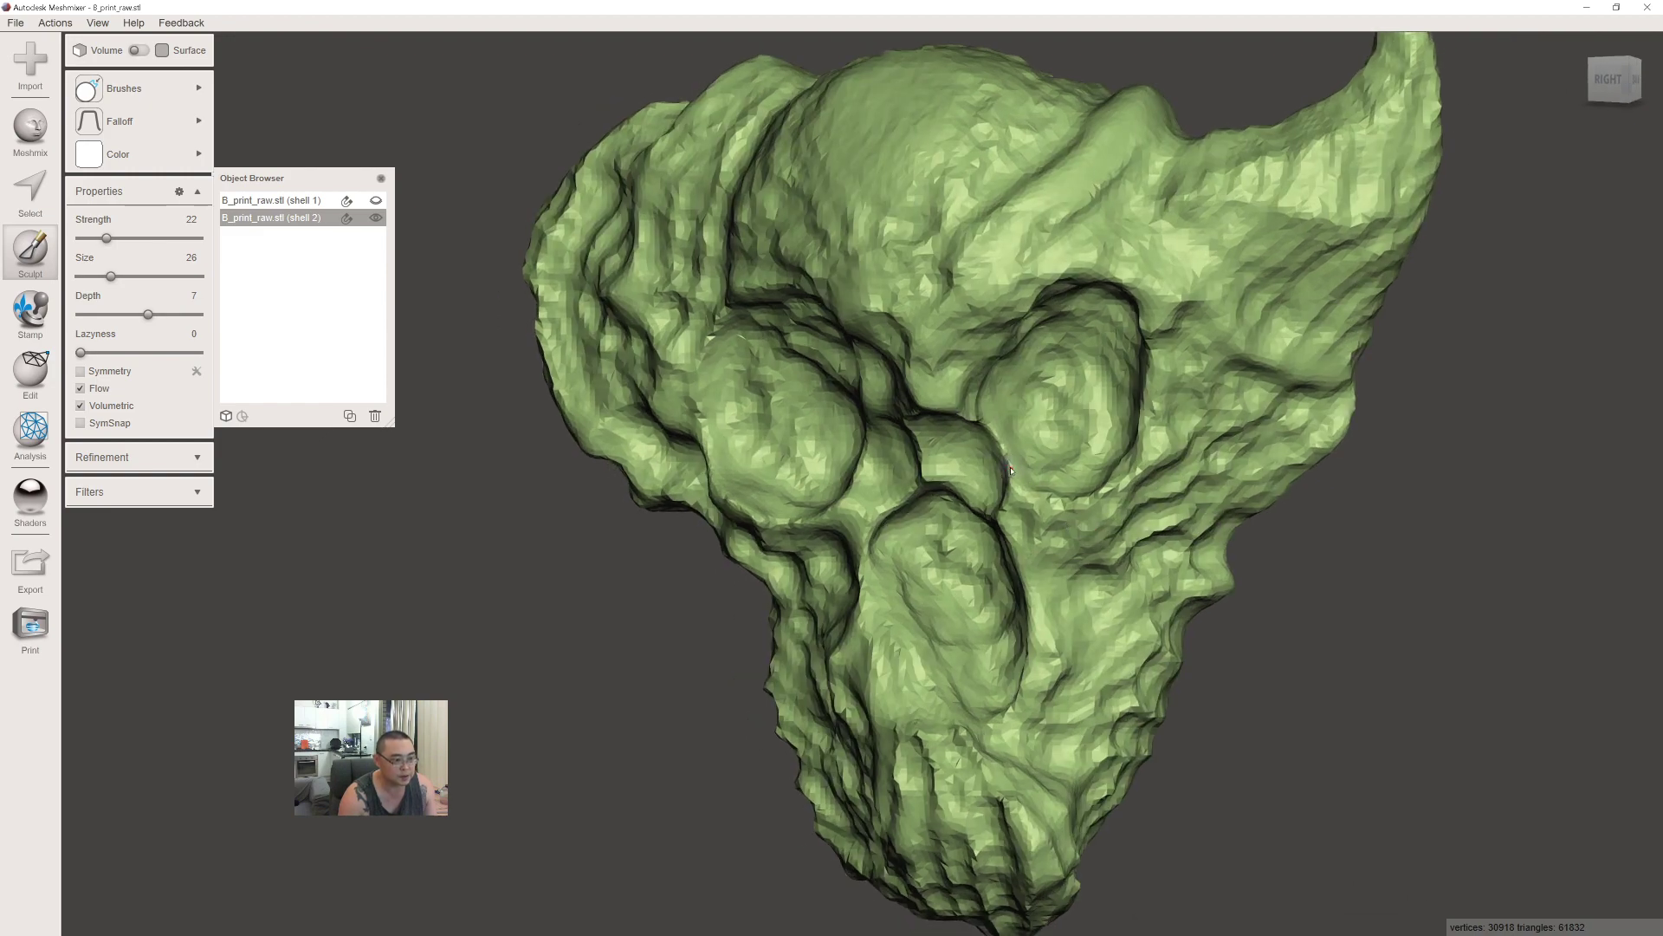
{"action": "right_click_drag", "start_coordinate": [1003, 486], "coordinate": [975, 373]}
Smooth the rough side of the jaw and the tooth area on the hornless side.
{"action": "mouse_move", "coordinate": [830, 572]}
{"action": "right_mouse_down"}
{"action": "mouse_move", "coordinate": [869, 553]}
{"action": "mouse_move", "coordinate": [878, 525]}
{"action": "mouse_move", "coordinate": [728, 615]}
{"action": "mouse_move", "coordinate": [837, 594]}
{"action": "right_mouse_up"}
{"action": "right_click_drag", "start_coordinate": [804, 736], "coordinate": [777, 617]}
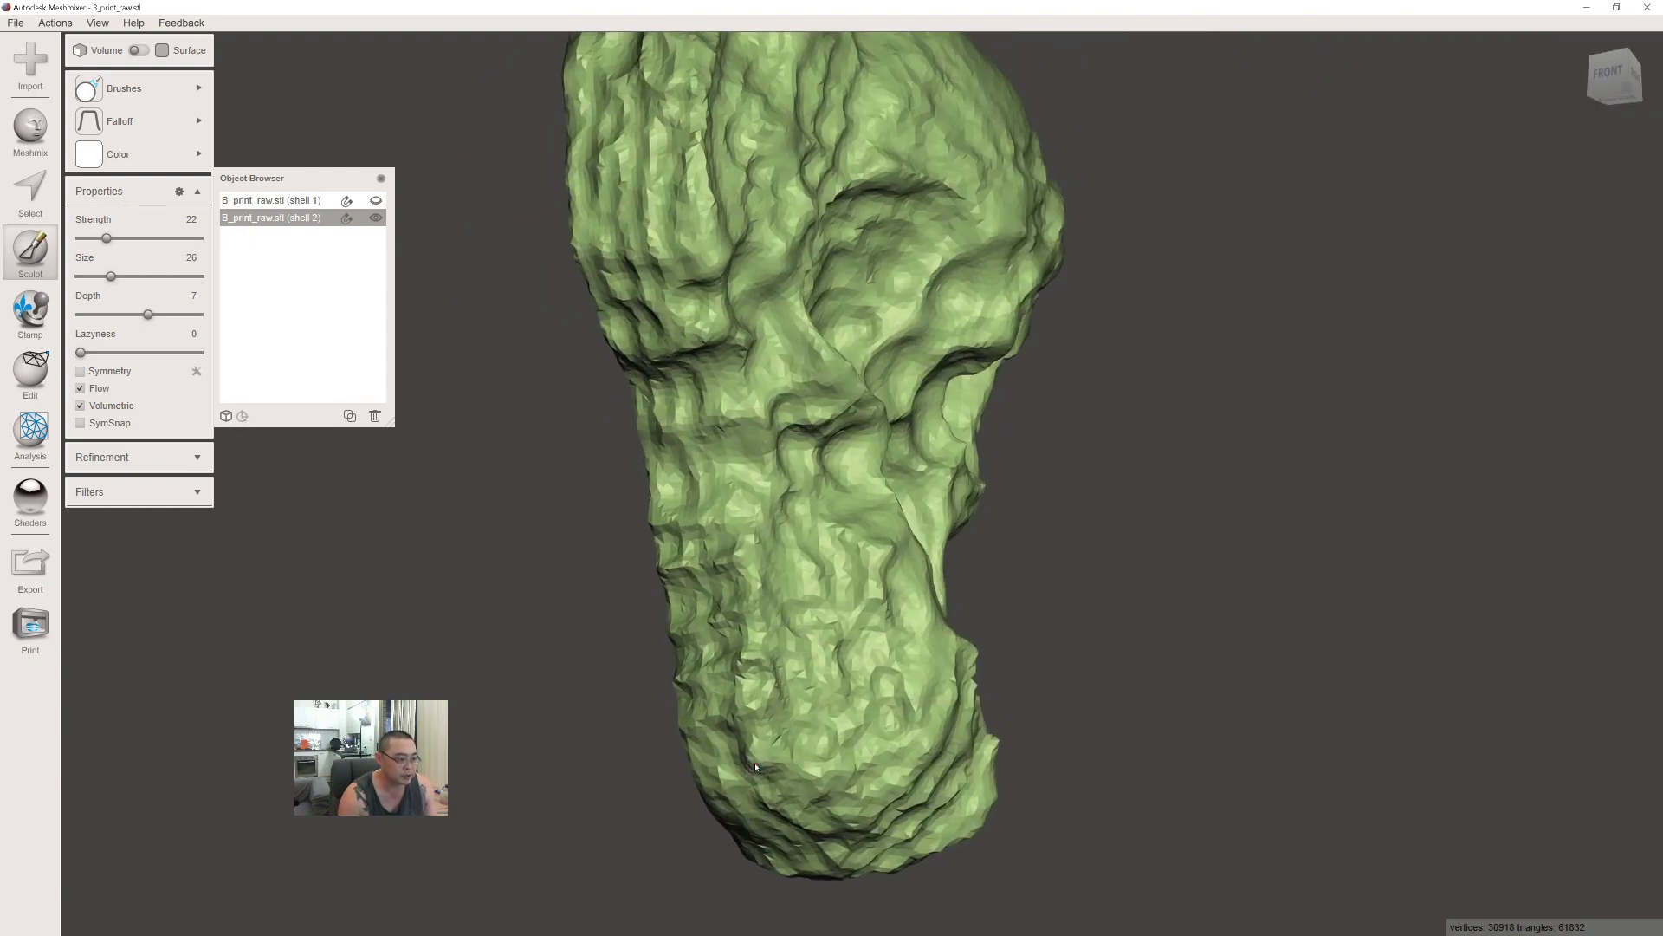
{"action": "right_click_drag", "start_coordinate": [867, 691], "coordinate": [1094, 599]}
{"action": "scroll", "coordinate": [1040, 564], "scroll_direction": "down", "scroll_amount": 5}
{"action": "scroll", "coordinate": [1051, 572], "scroll_direction": "up", "scroll_amount": 3}
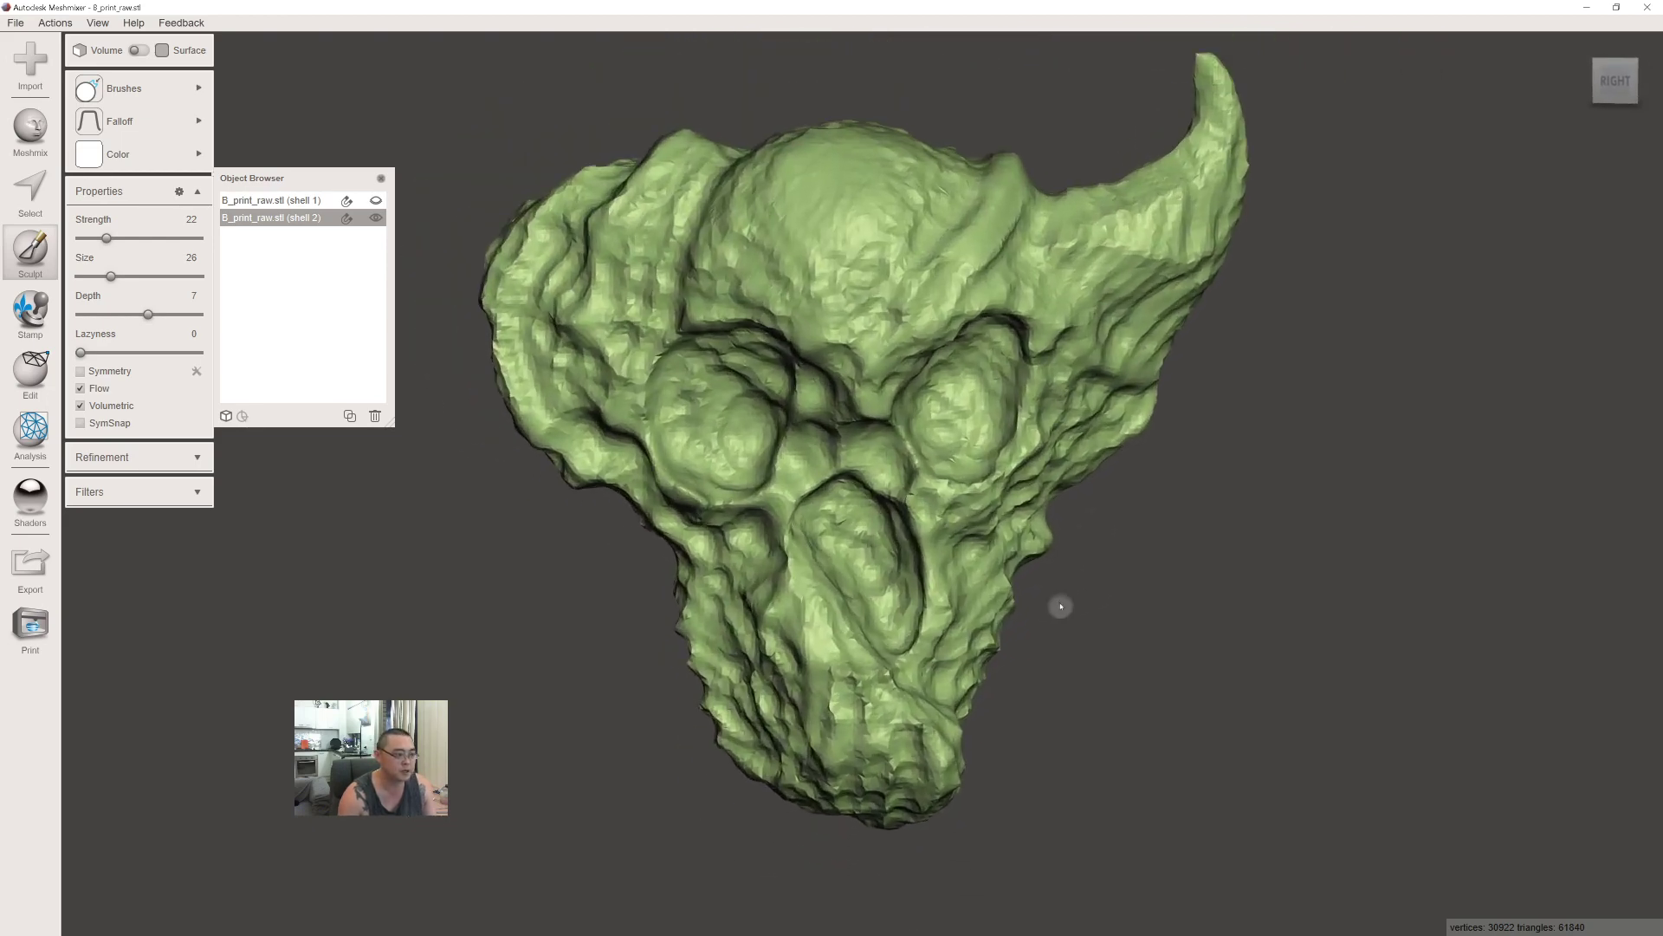
Leave sculpting and toggle the visibility of shell 1 to compare the outer skull with the smoothed inner shell.
{"action": "left_click", "coordinate": [330, 202], "text": "shift"}
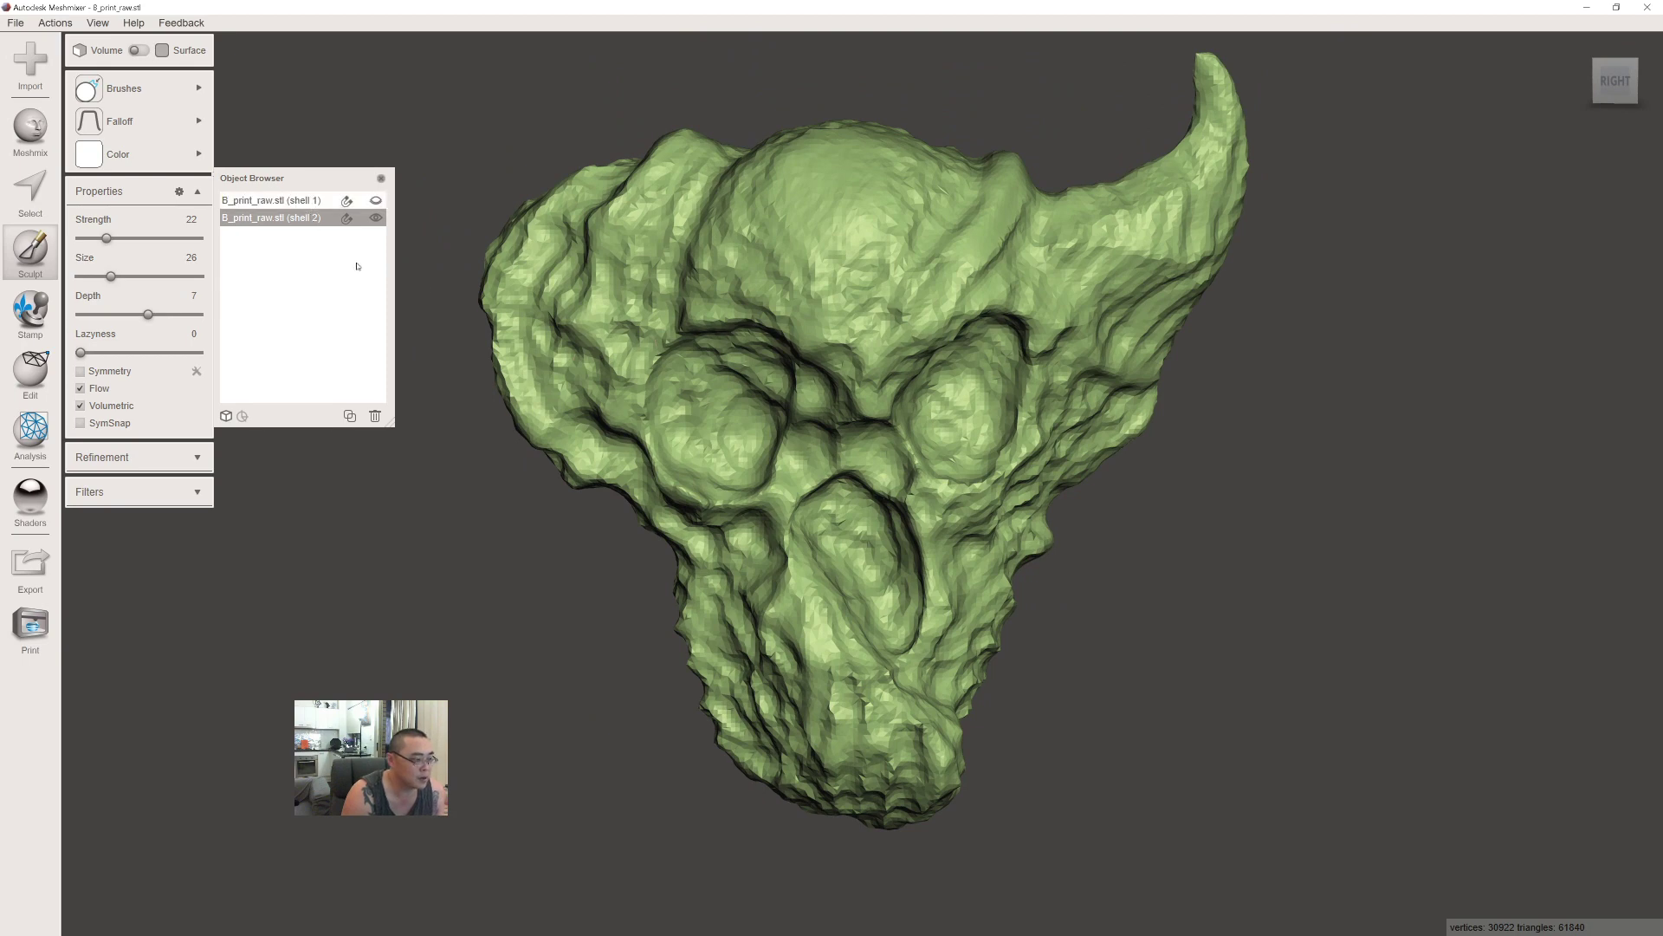
{"action": "right_click_drag", "start_coordinate": [617, 482], "coordinate": [689, 473]}
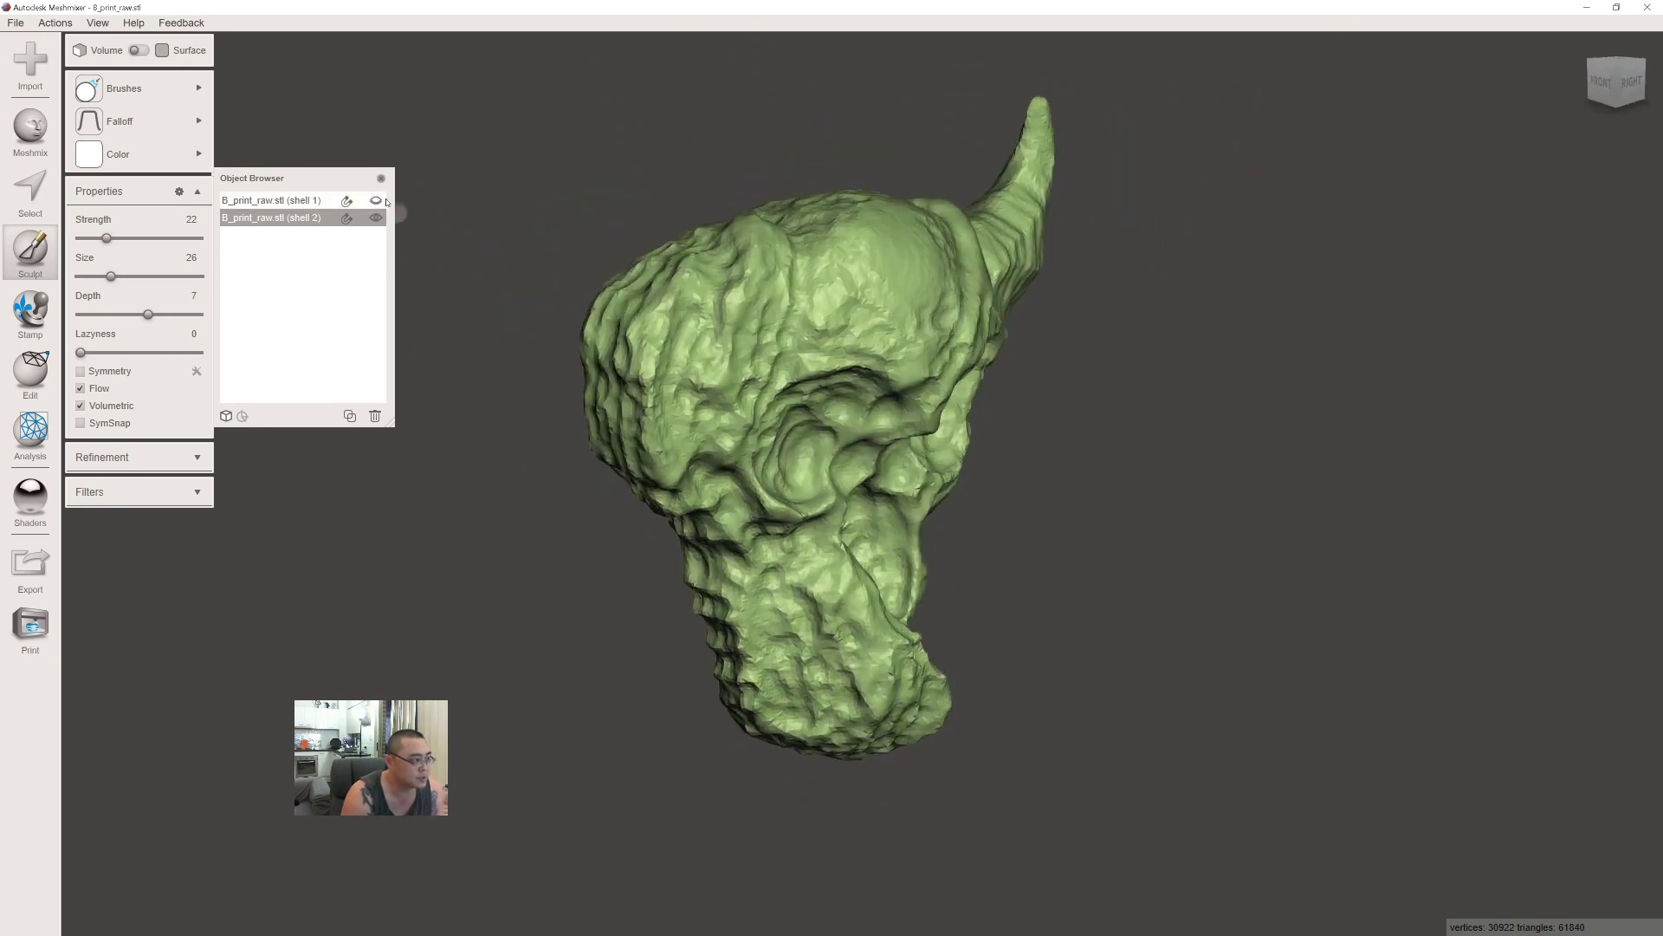
{"action": "key", "text": "Escape"}
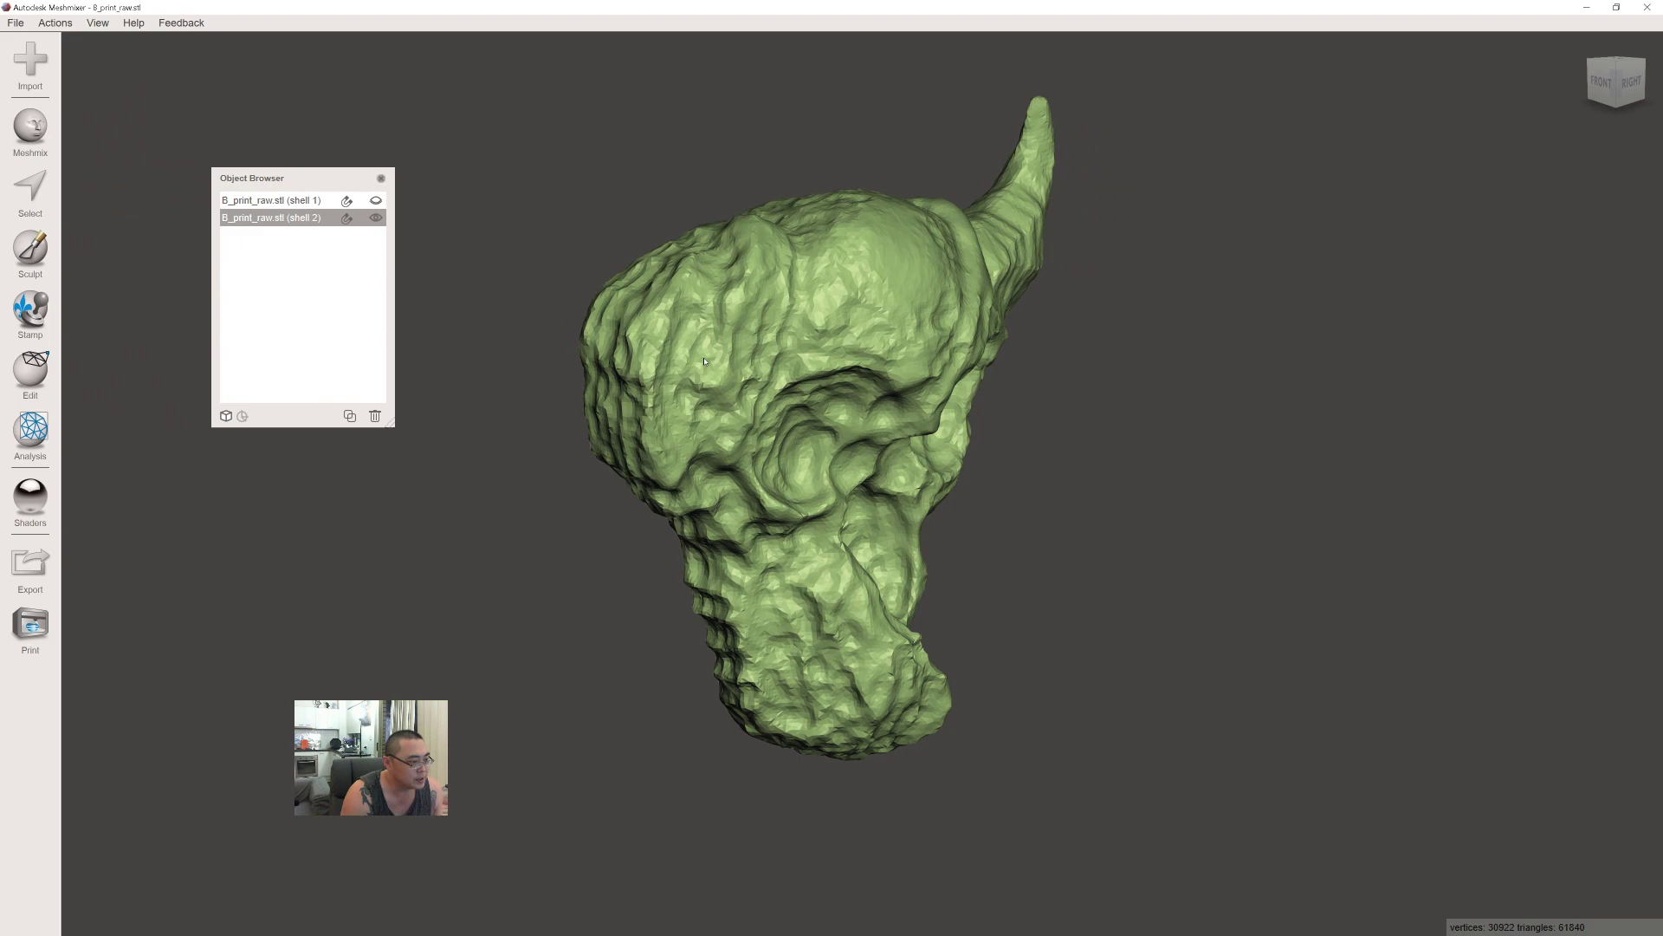
{"action": "left_click", "coordinate": [377, 201]}
{"action": "left_click", "coordinate": [378, 202]}
{"action": "left_click", "coordinate": [378, 202]}
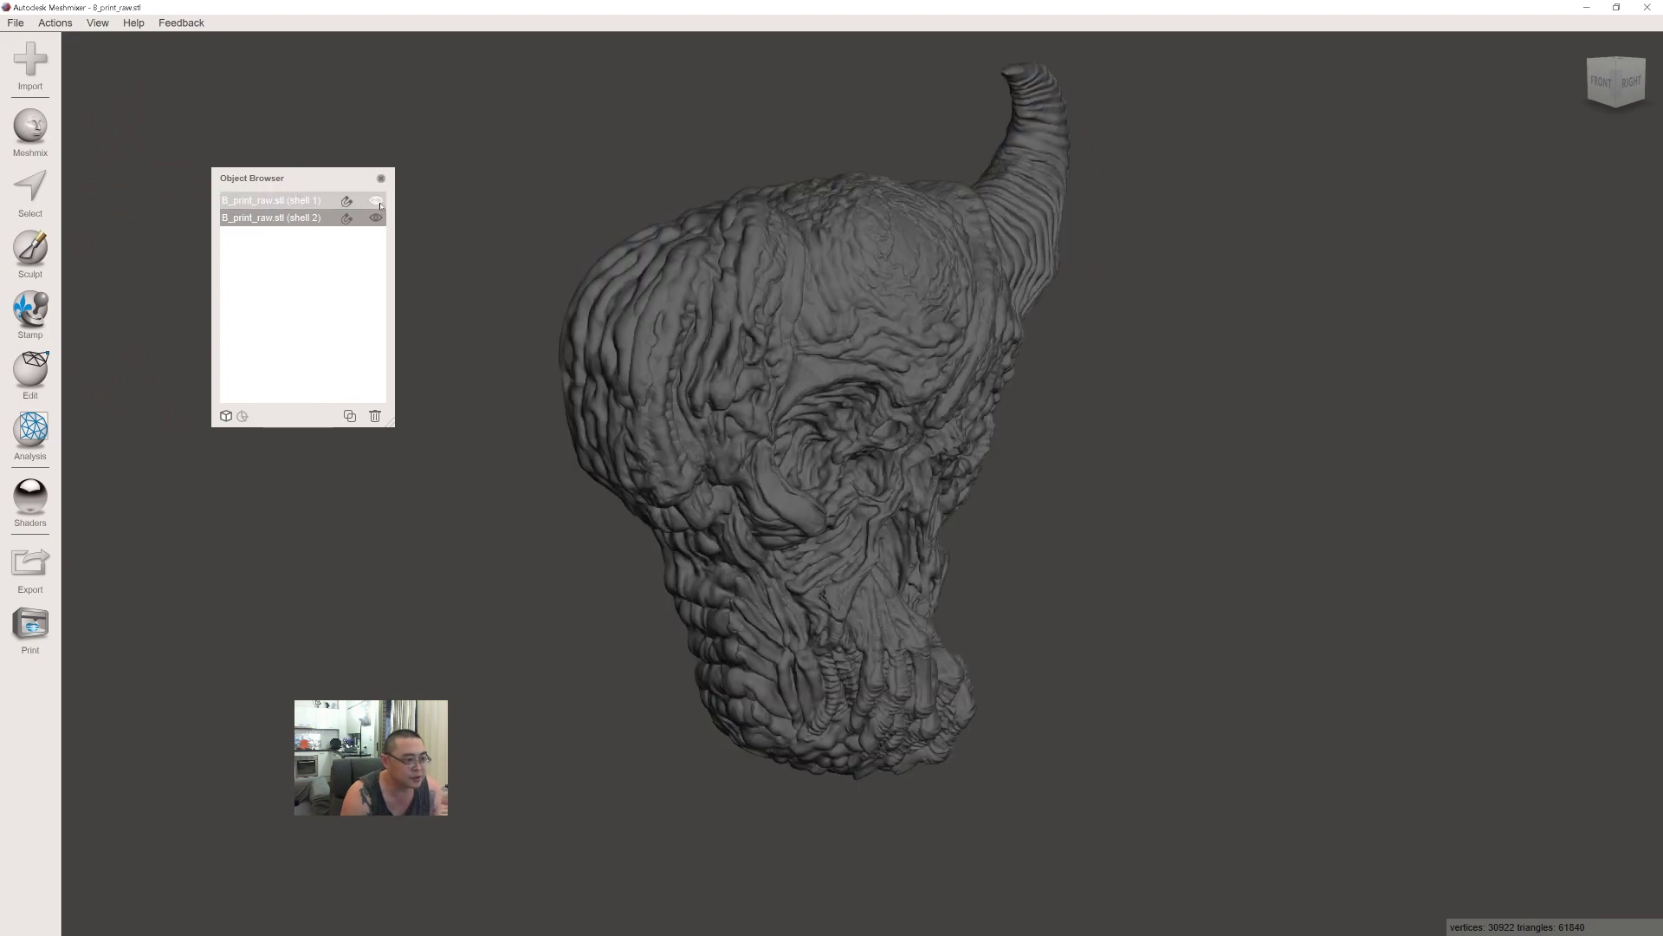
{"action": "left_click", "coordinate": [378, 202]}
{"action": "left_click", "coordinate": [378, 204]}
{"action": "left_click", "coordinate": [378, 204]}
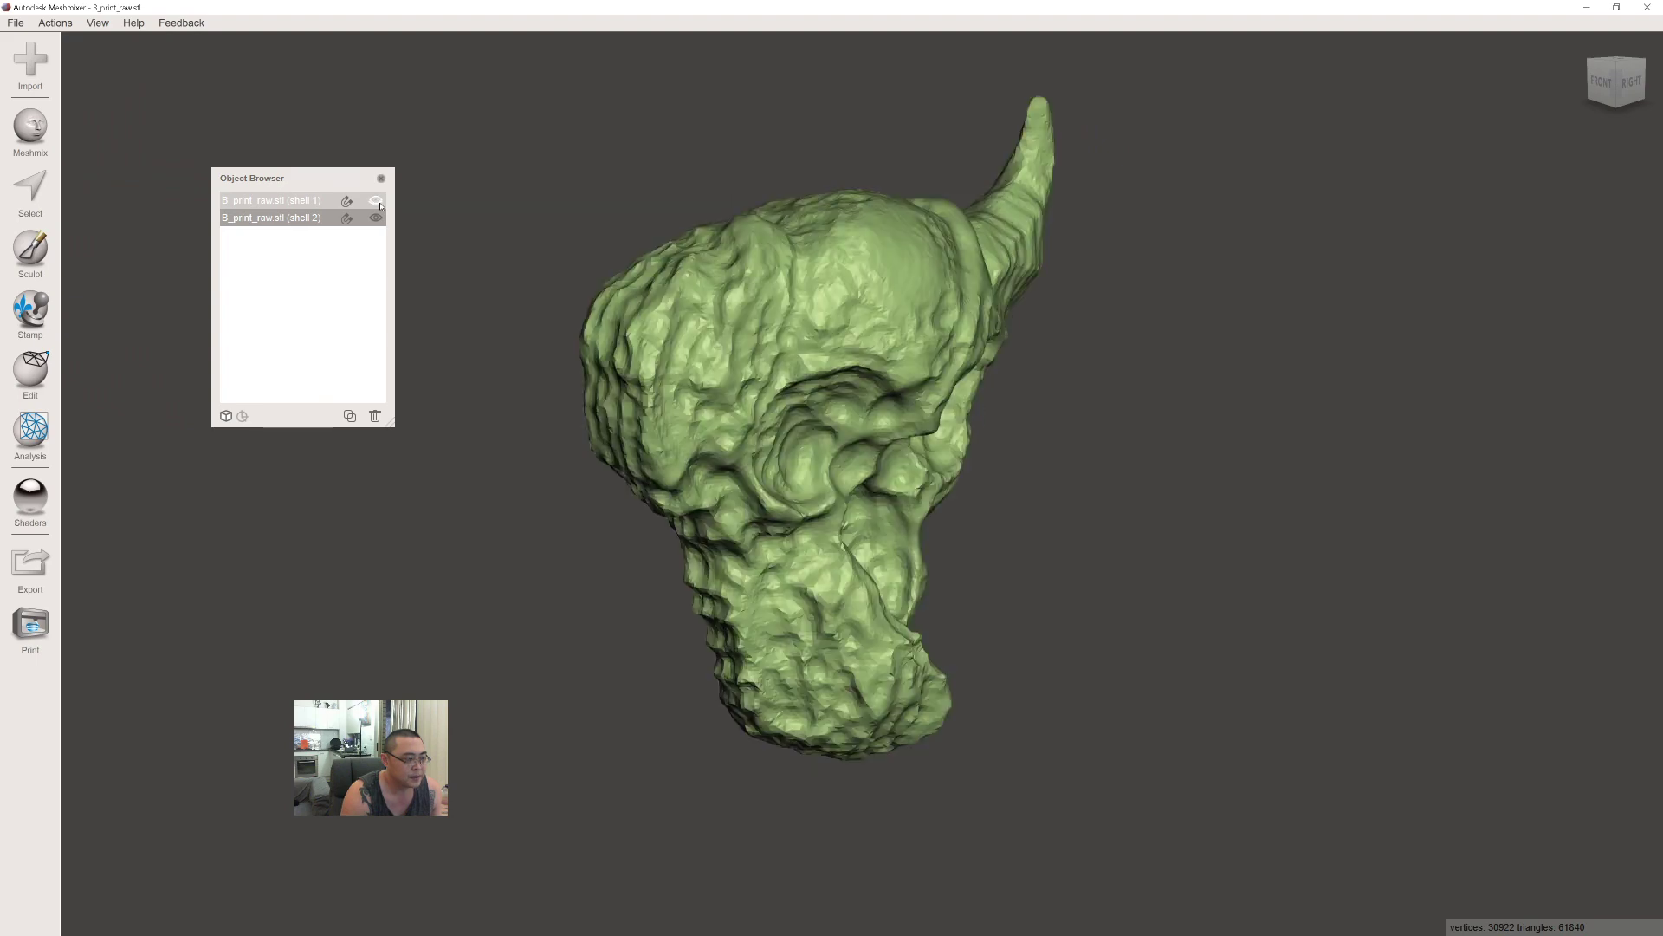
{"action": "left_click", "coordinate": [379, 204]}
{"action": "left_click", "coordinate": [378, 204]}
Place a cylinder primitive on the flat back of the inner shell.
{"action": "right_click_drag", "start_coordinate": [563, 390], "coordinate": [855, 559]}
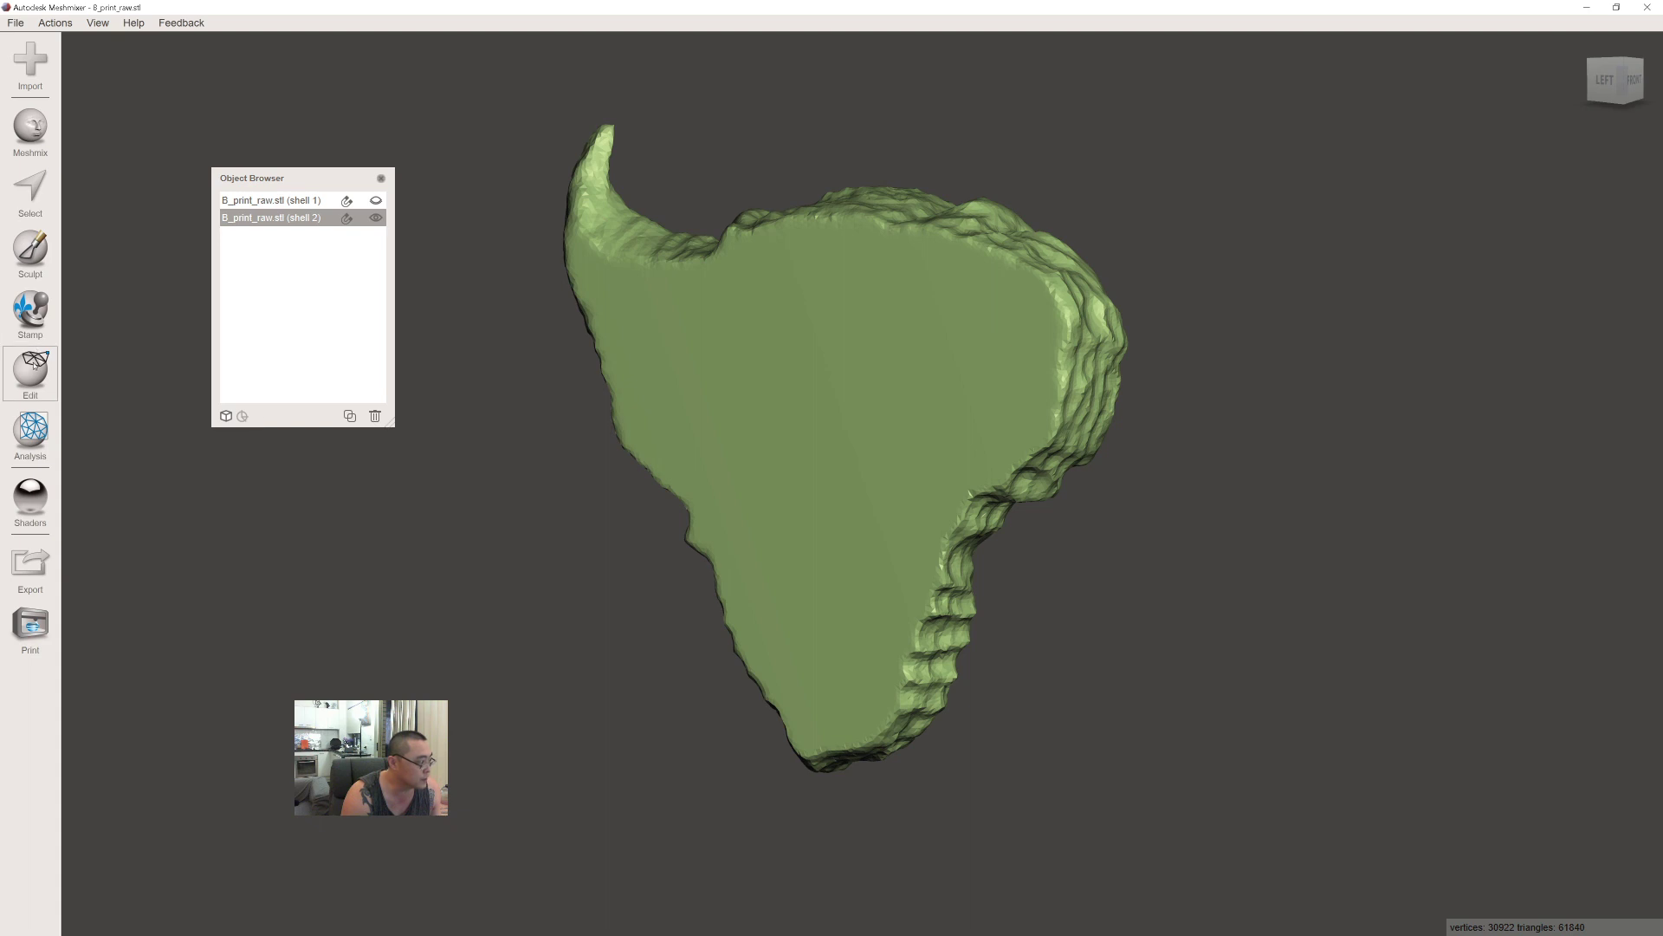
{"action": "left_click", "coordinate": [41, 129]}
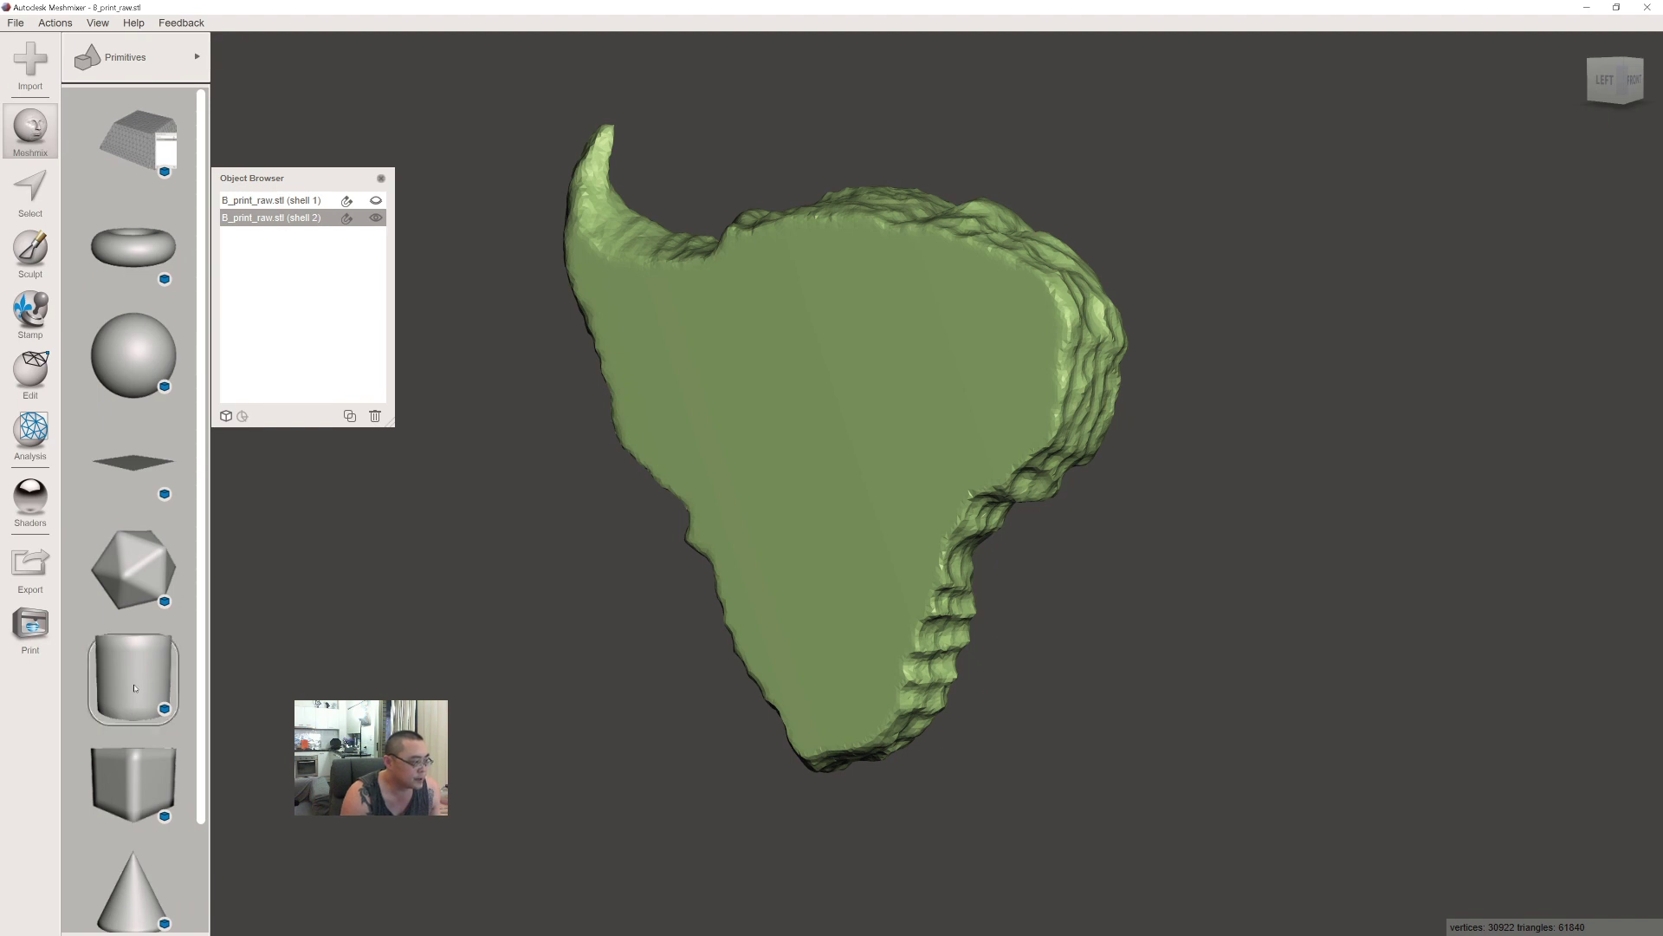
{"action": "scroll", "coordinate": [138, 676], "scroll_direction": "down", "scroll_amount": 2}
{"action": "left_click_drag", "start_coordinate": [140, 552], "coordinate": [143, 605]}
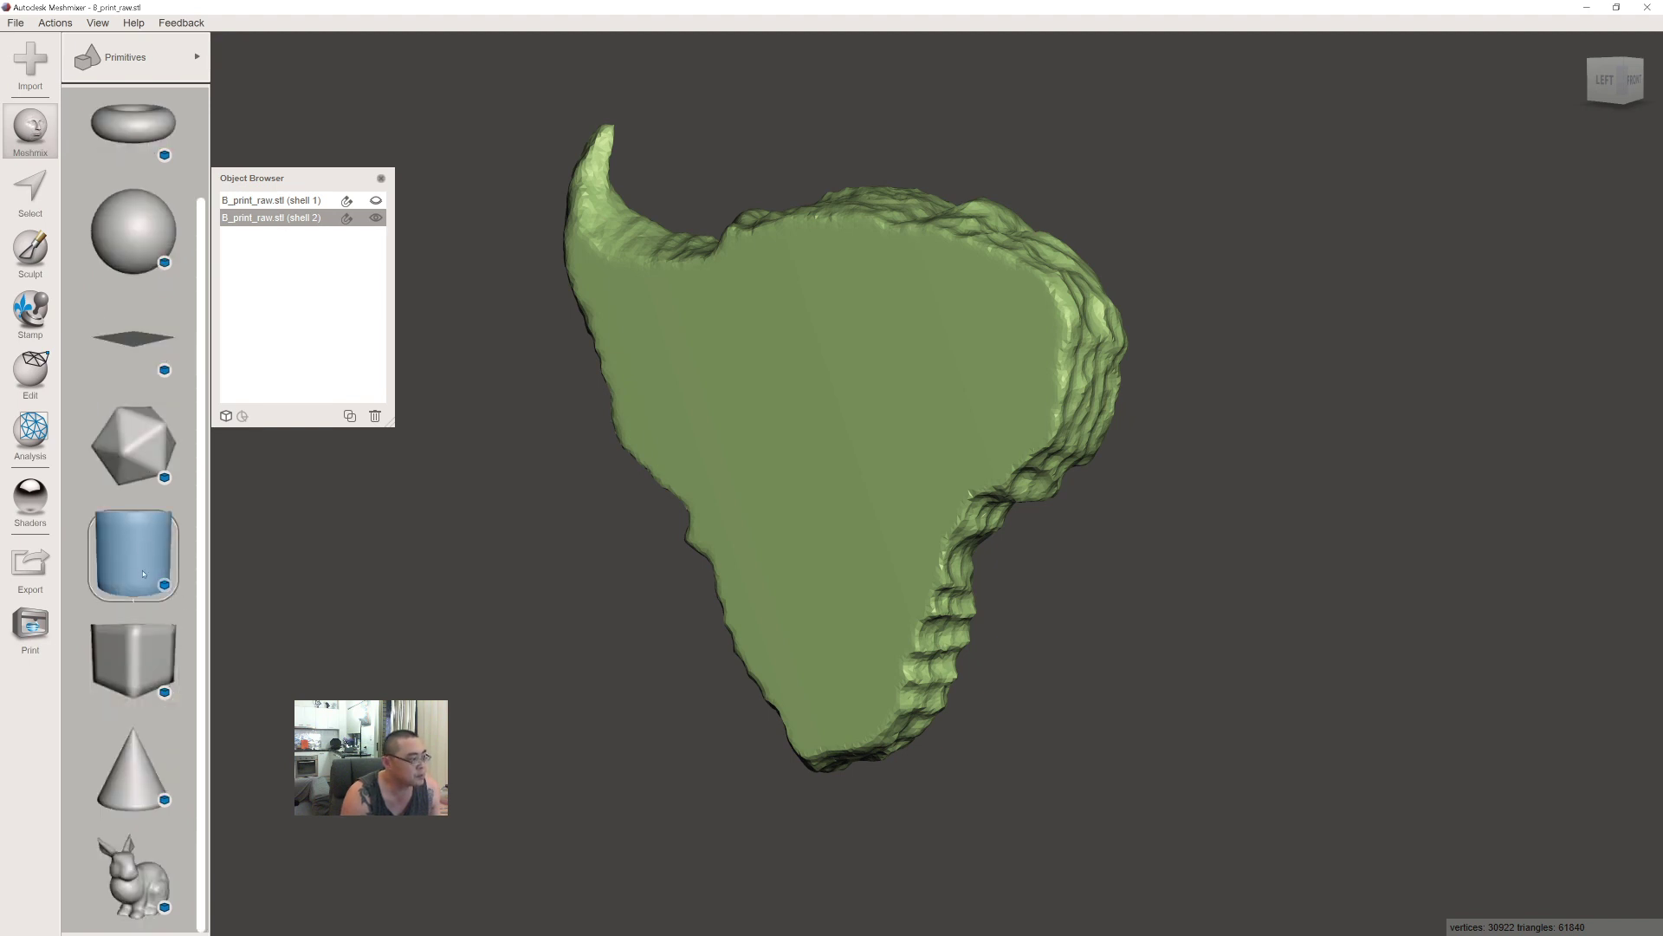
{"action": "left_click_drag", "start_coordinate": [125, 548], "coordinate": [823, 277]}
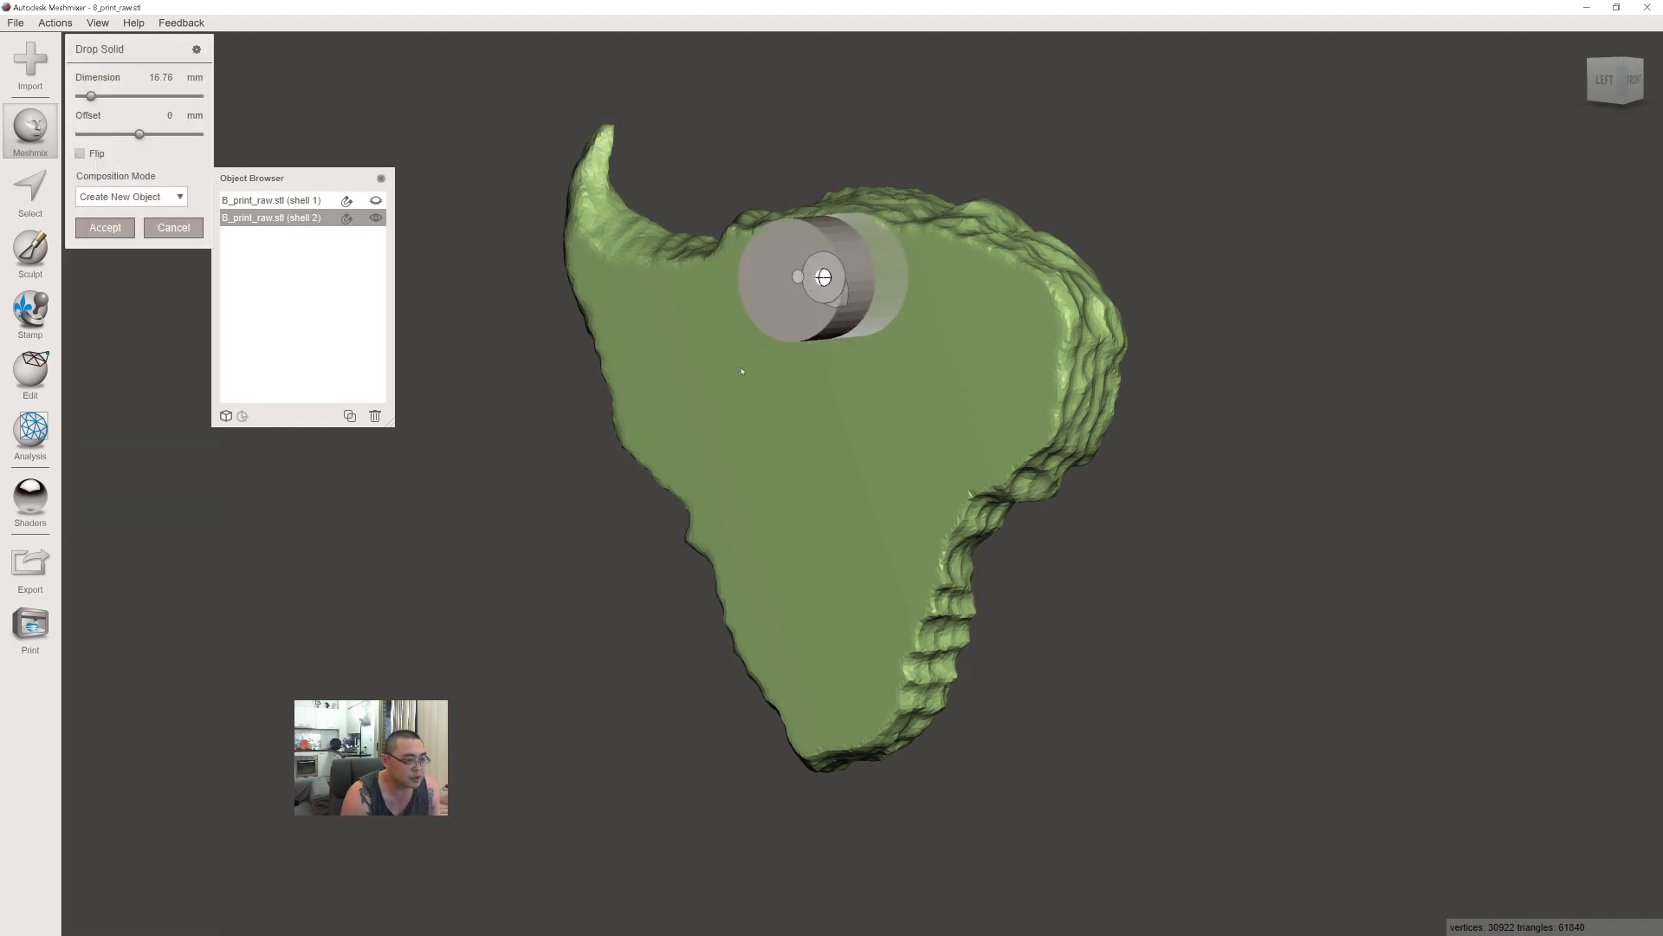
Move the cylinder to the narrow jaw end of the flat back and reduce its dimension to 10.95 mm.
{"action": "right_click_drag", "start_coordinate": [741, 370], "coordinate": [853, 377]}
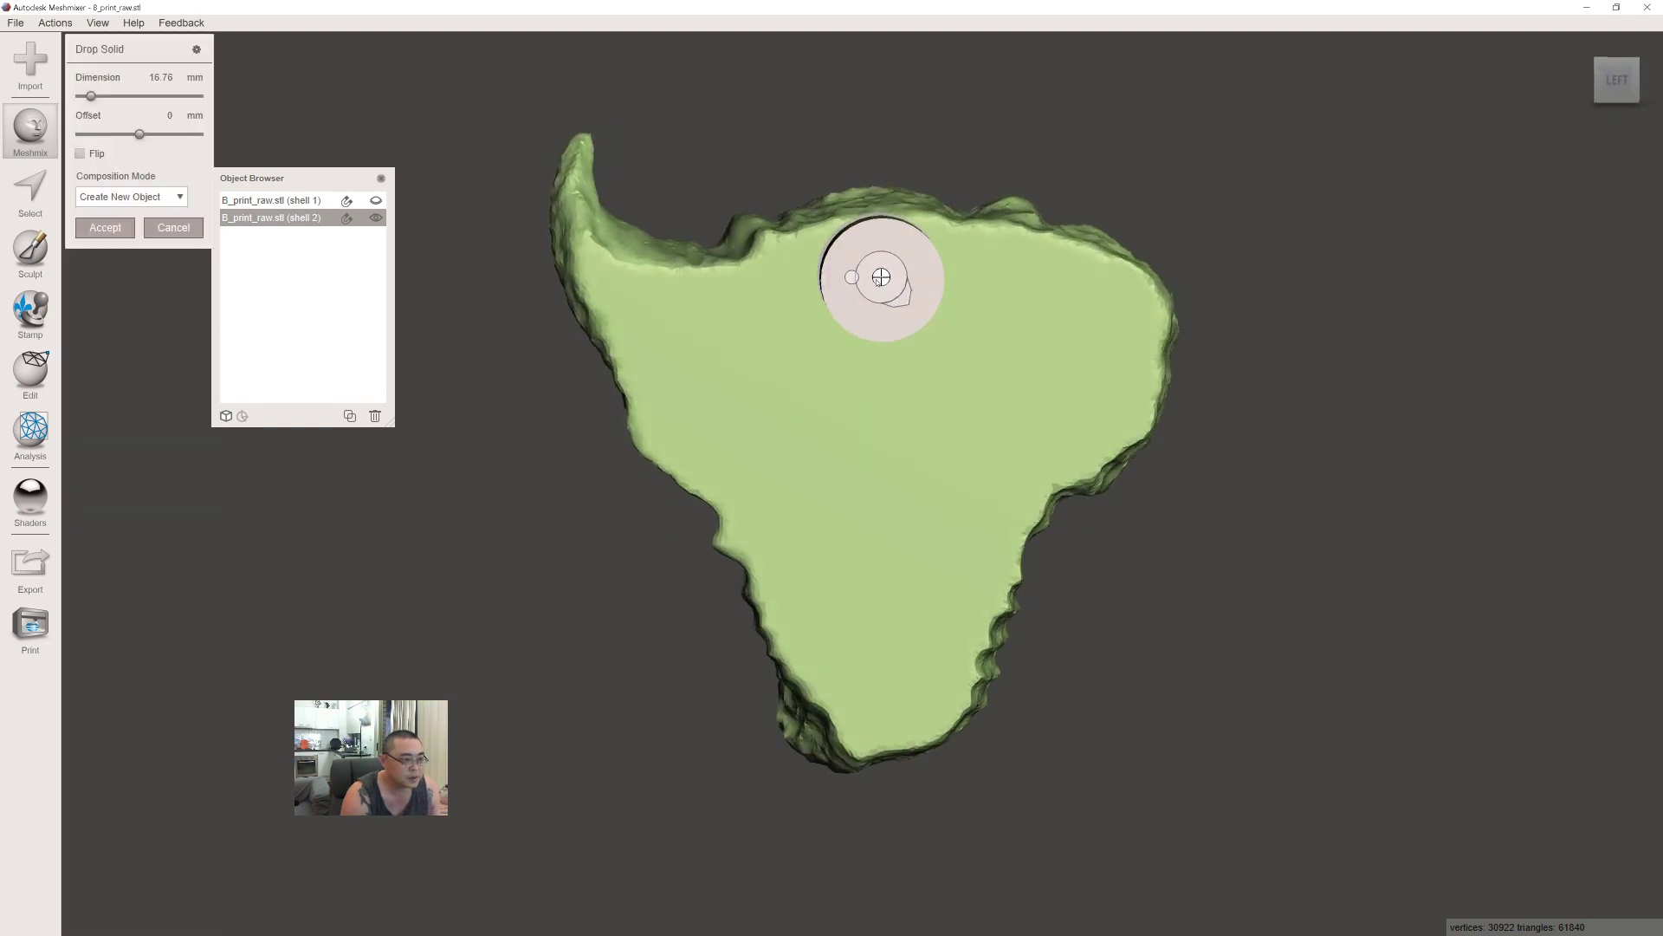
{"action": "left_click_drag", "start_coordinate": [877, 280], "coordinate": [877, 686]}
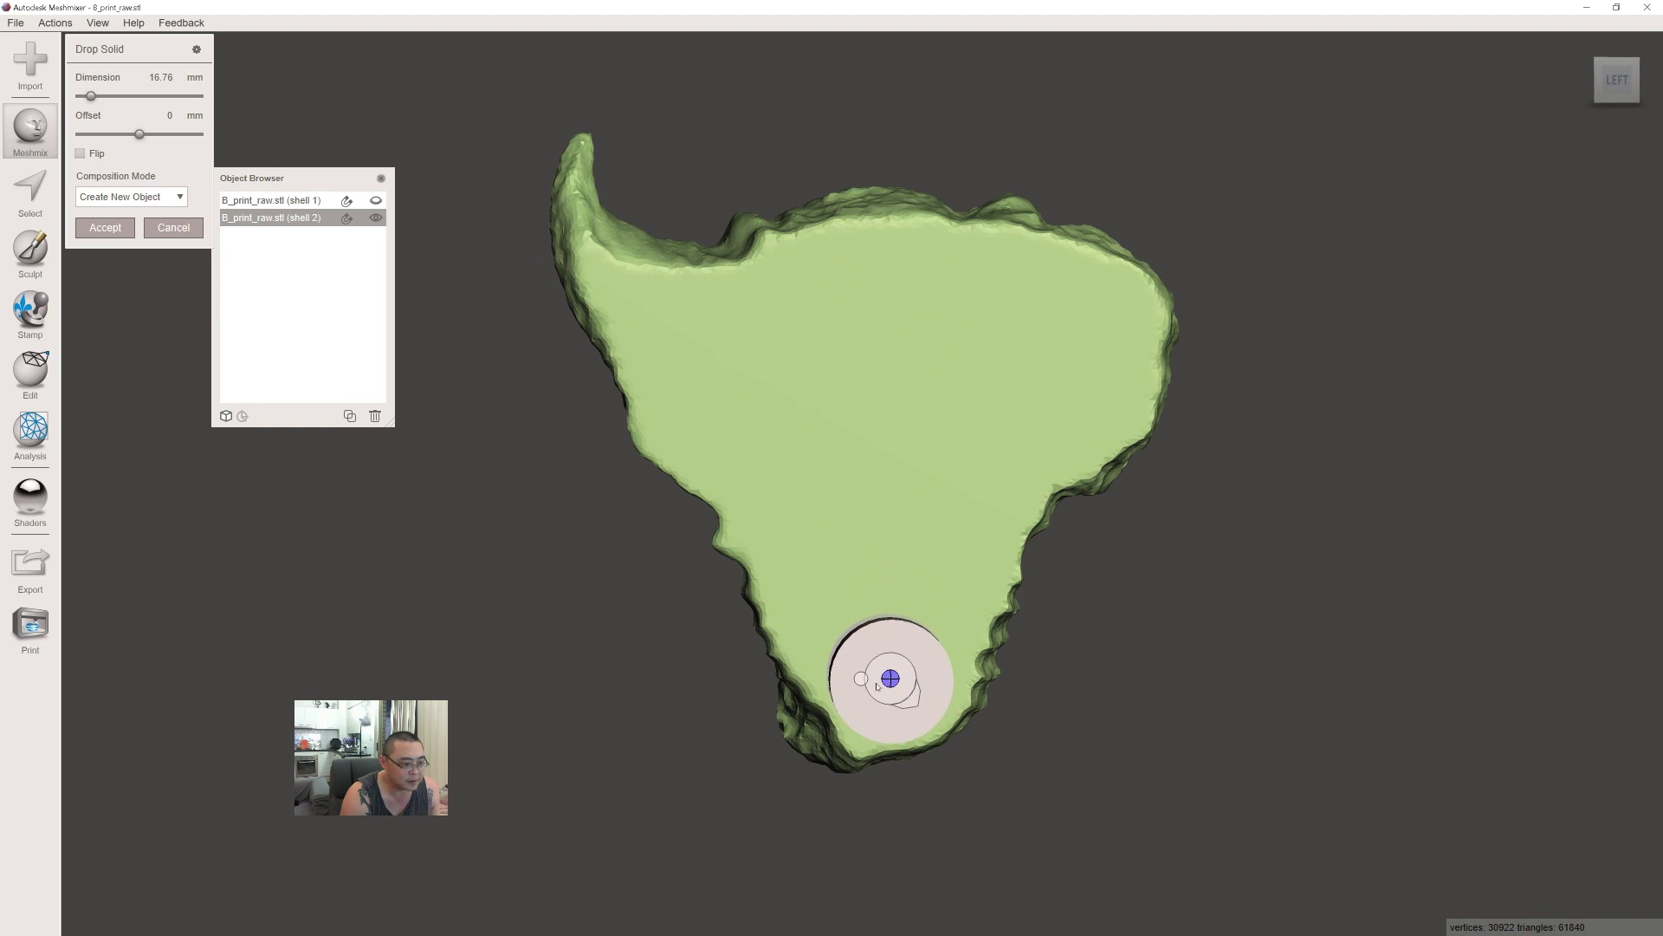
{"action": "right_click_drag", "start_coordinate": [766, 711], "coordinate": [699, 685]}
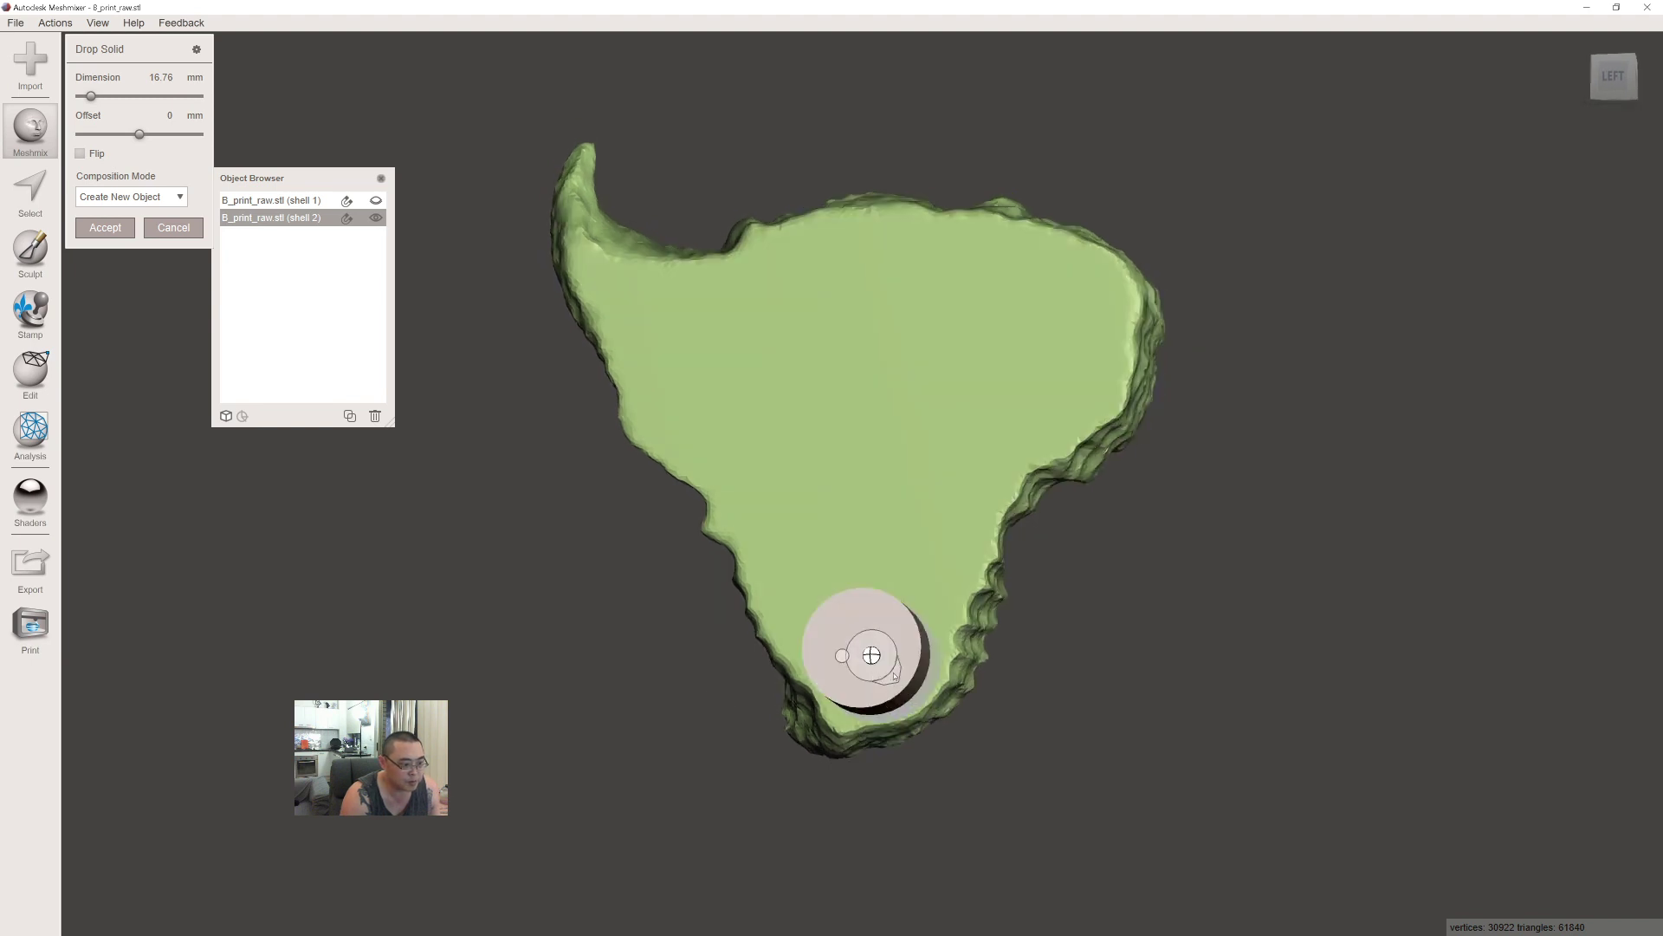
{"action": "left_click_drag", "start_coordinate": [894, 676], "coordinate": [869, 673]}
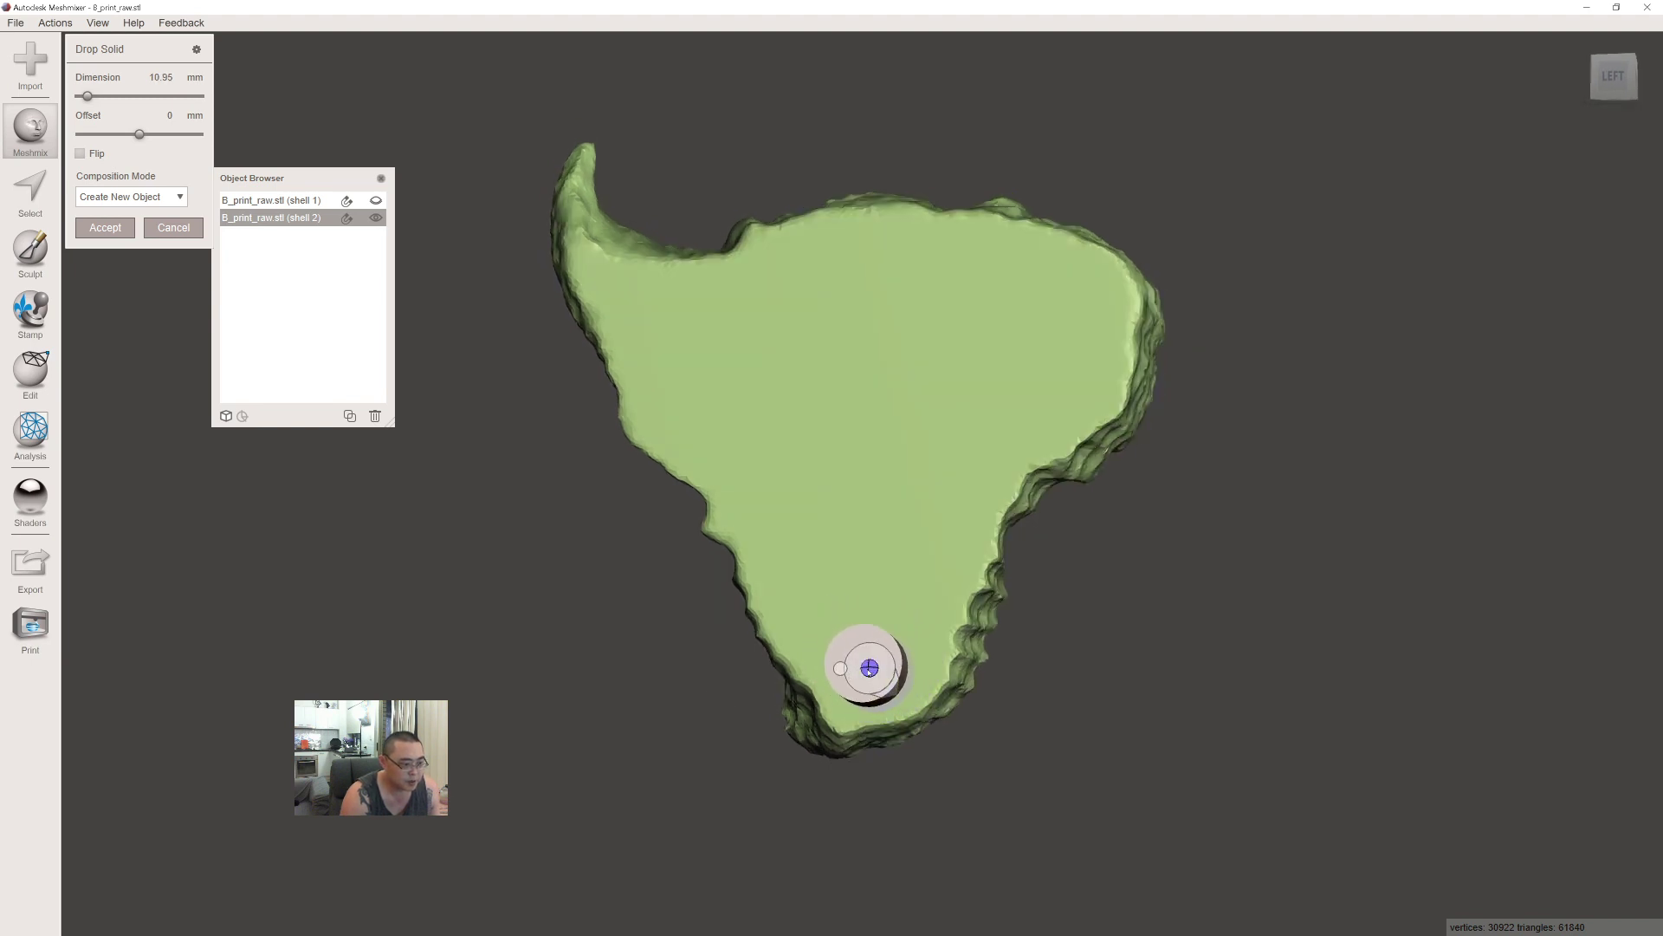
{"action": "right_click_drag", "start_coordinate": [866, 674], "coordinate": [624, 602]}
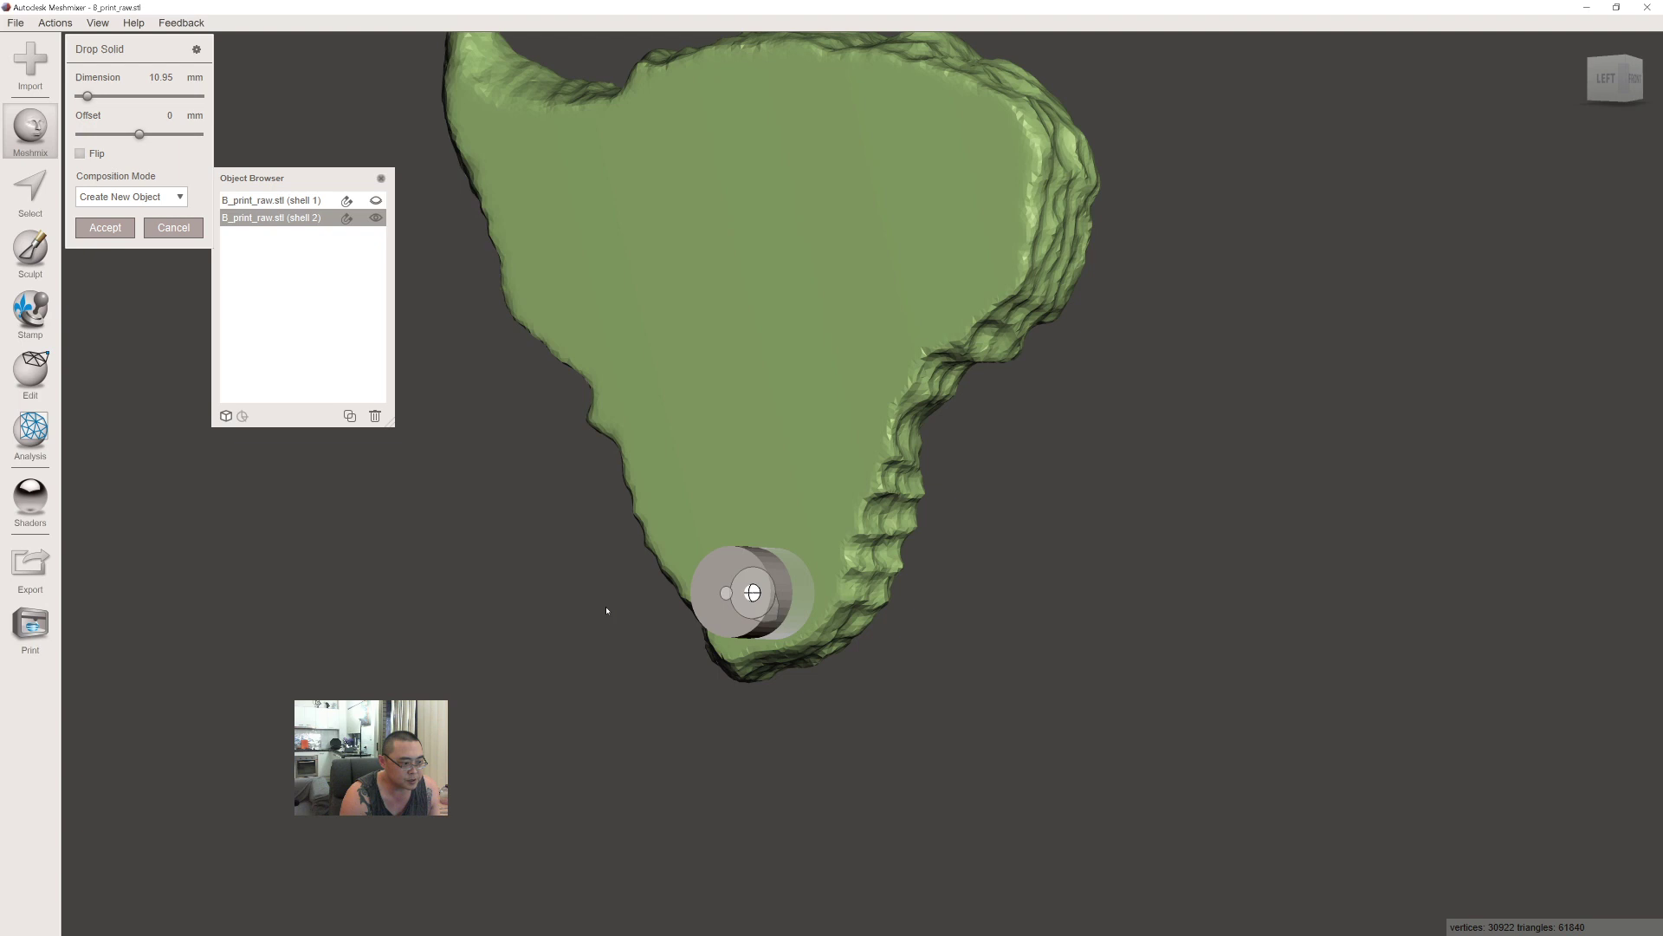
Set the cylinder's offset to 3.42 mm so it sticks out of the back, and create it as a new object.
{"action": "left_click_drag", "start_coordinate": [138, 137], "coordinate": [161, 135]}
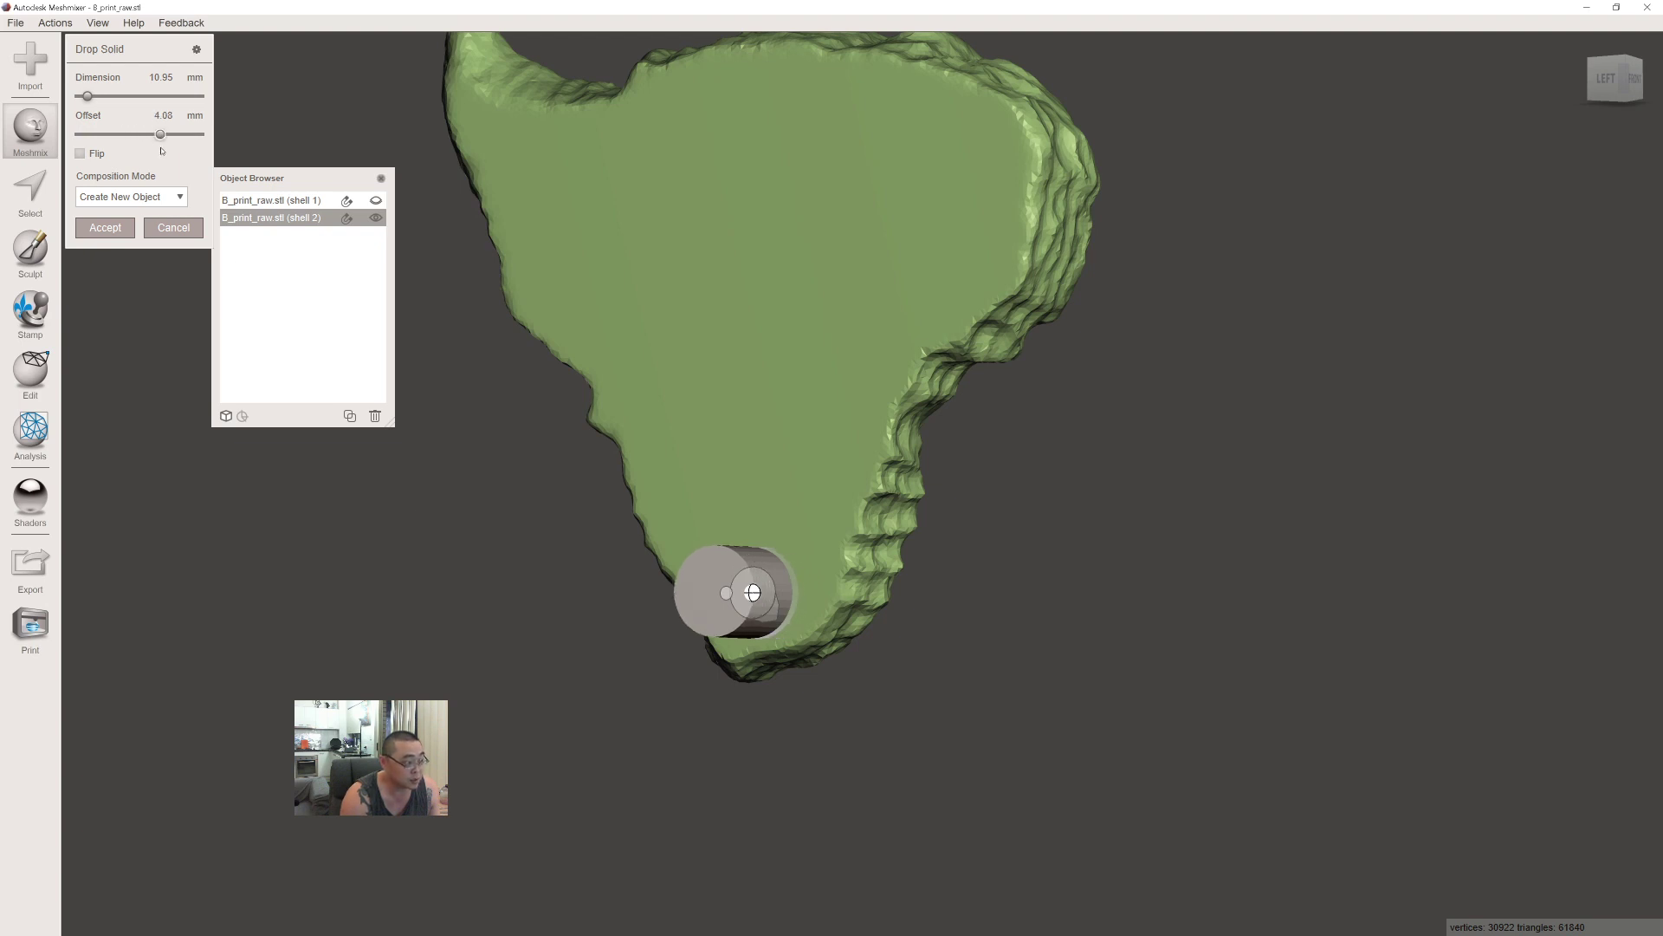
{"action": "right_click_drag", "start_coordinate": [525, 341], "coordinate": [494, 471]}
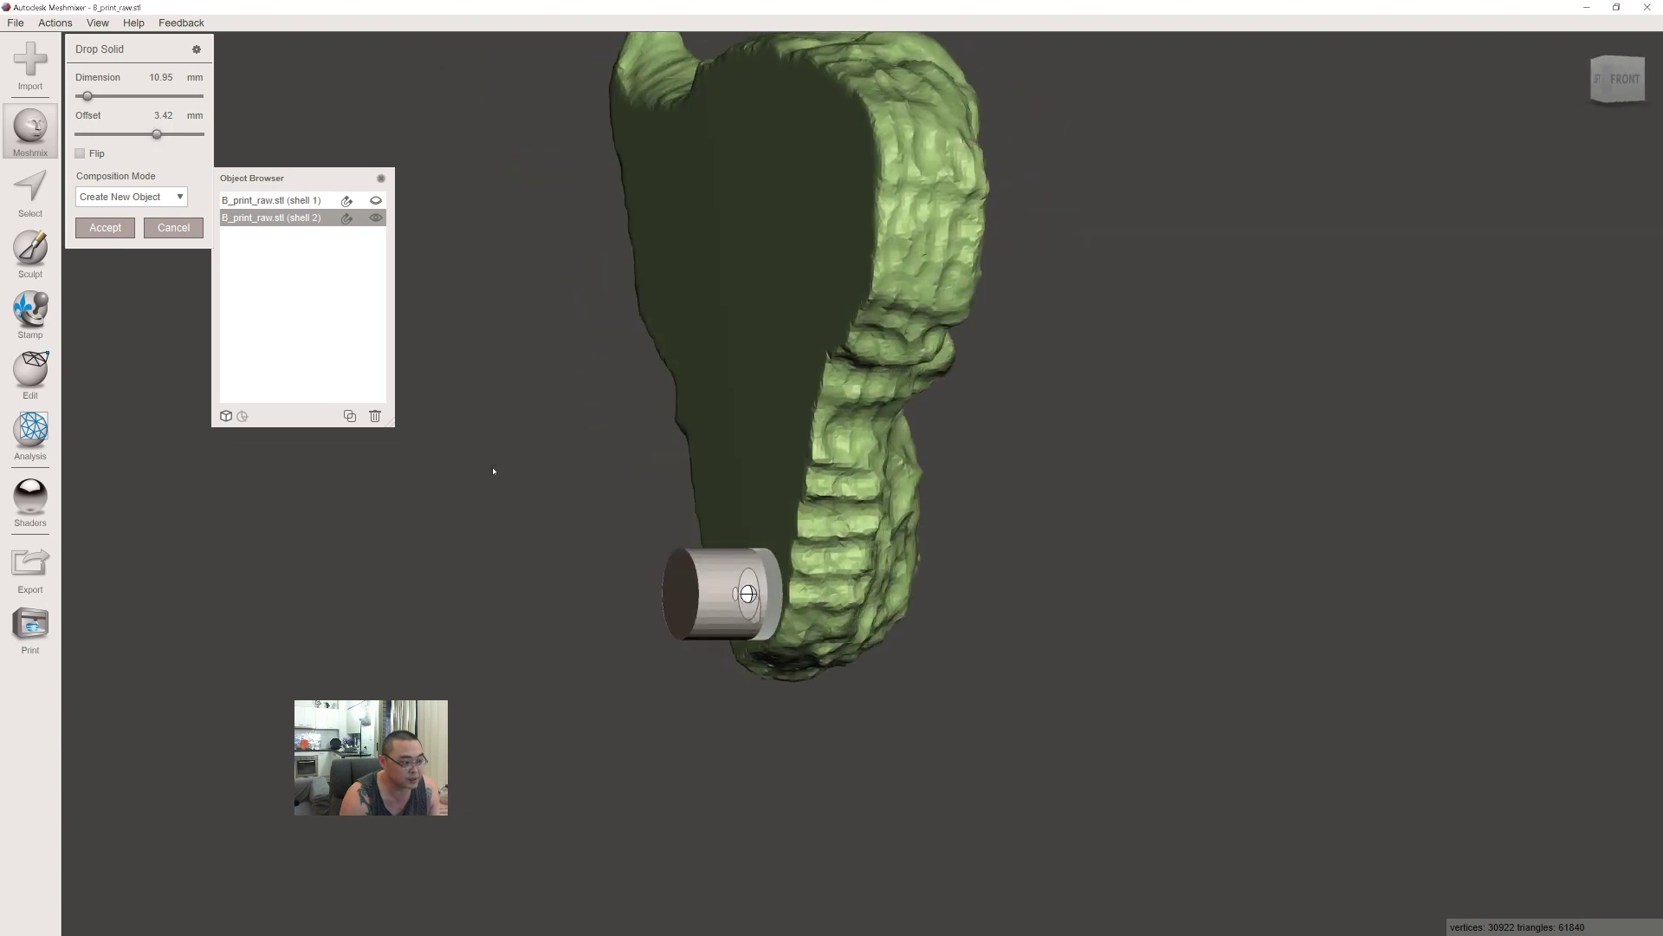
{"action": "right_click_drag", "start_coordinate": [673, 471], "coordinate": [799, 620]}
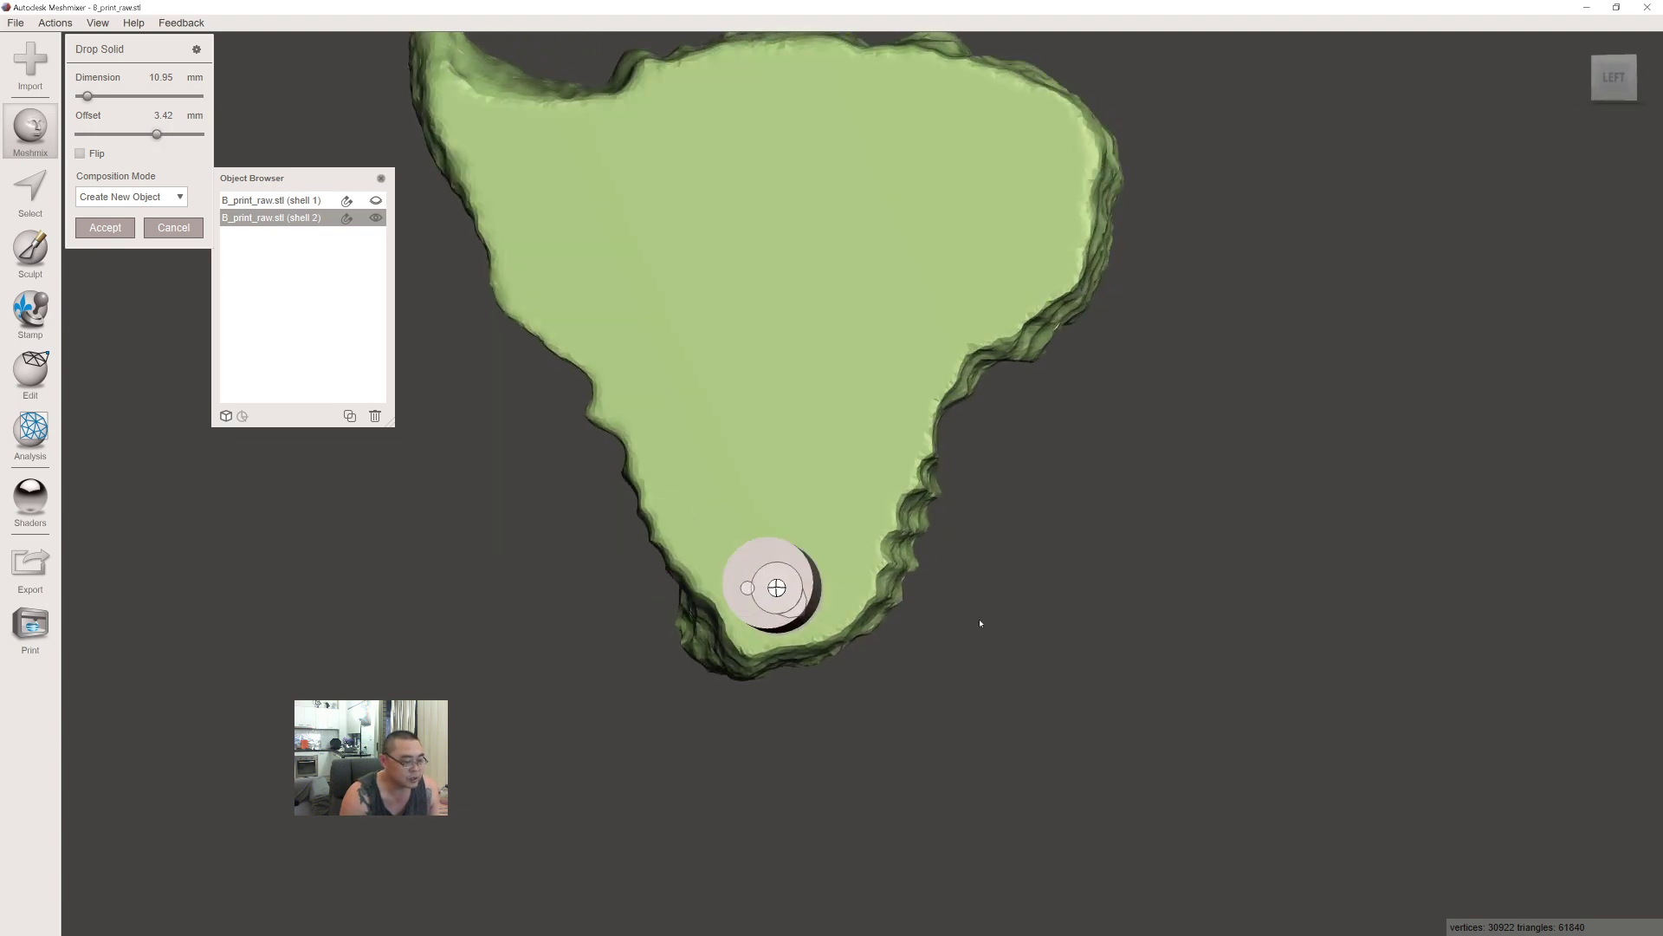
{"action": "left_click", "coordinate": [116, 229]}
Show the outer skull shell together with the inner shell and the new cylinder.
{"action": "right_click_drag", "start_coordinate": [355, 122], "coordinate": [422, 116]}
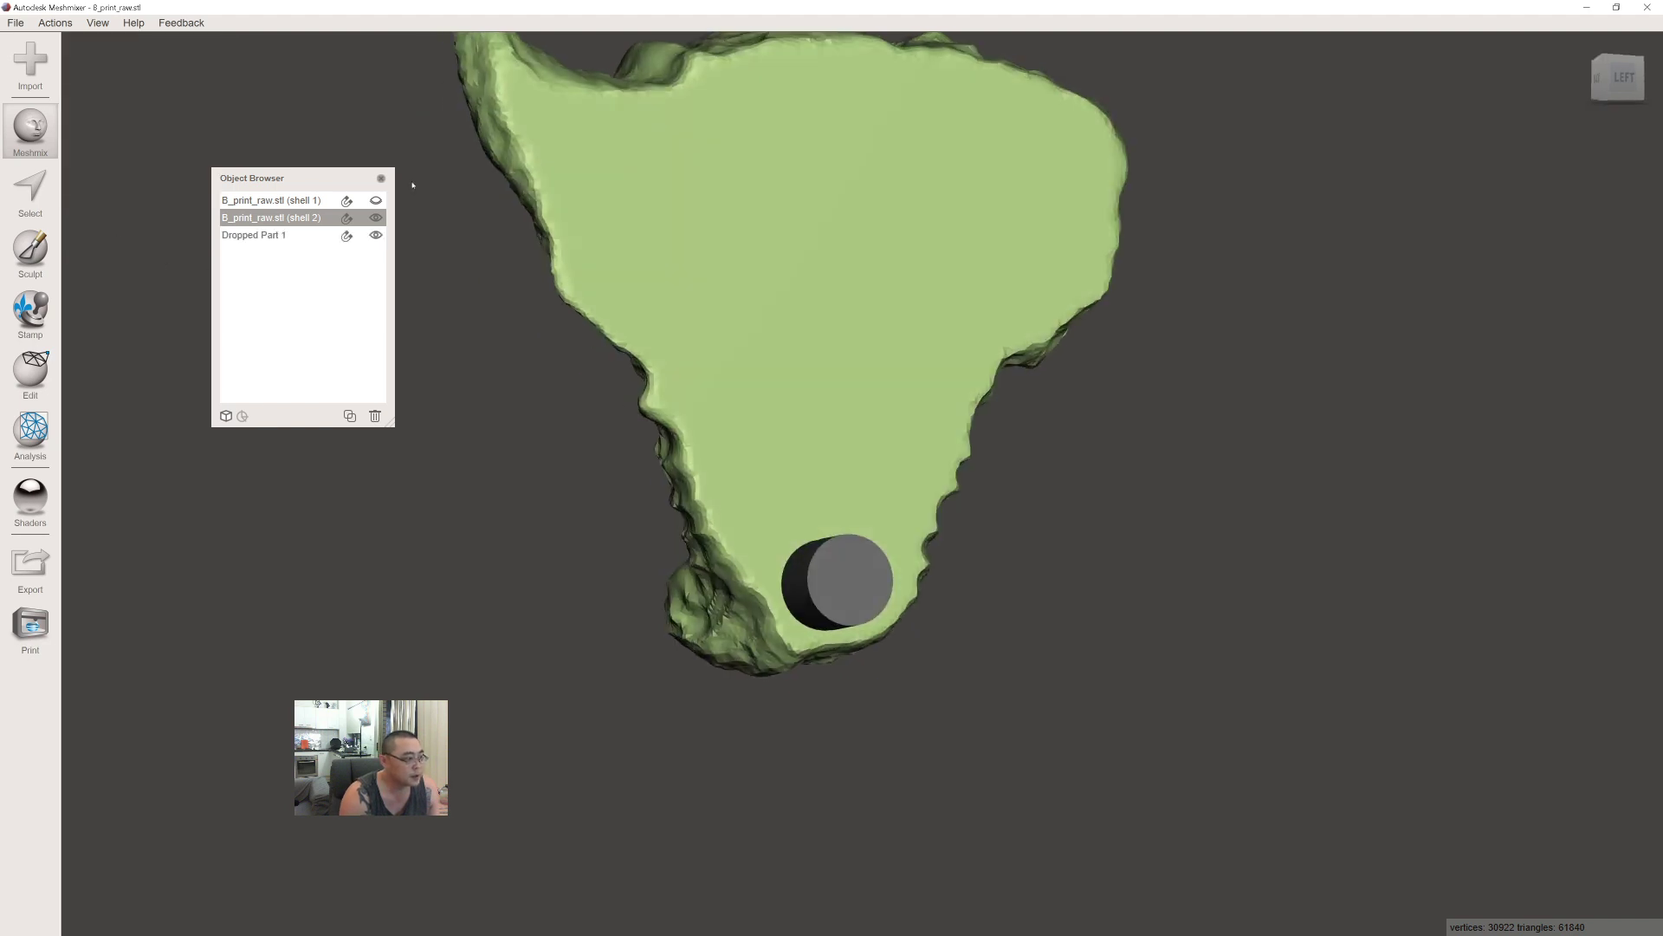
{"action": "left_click", "coordinate": [380, 203]}
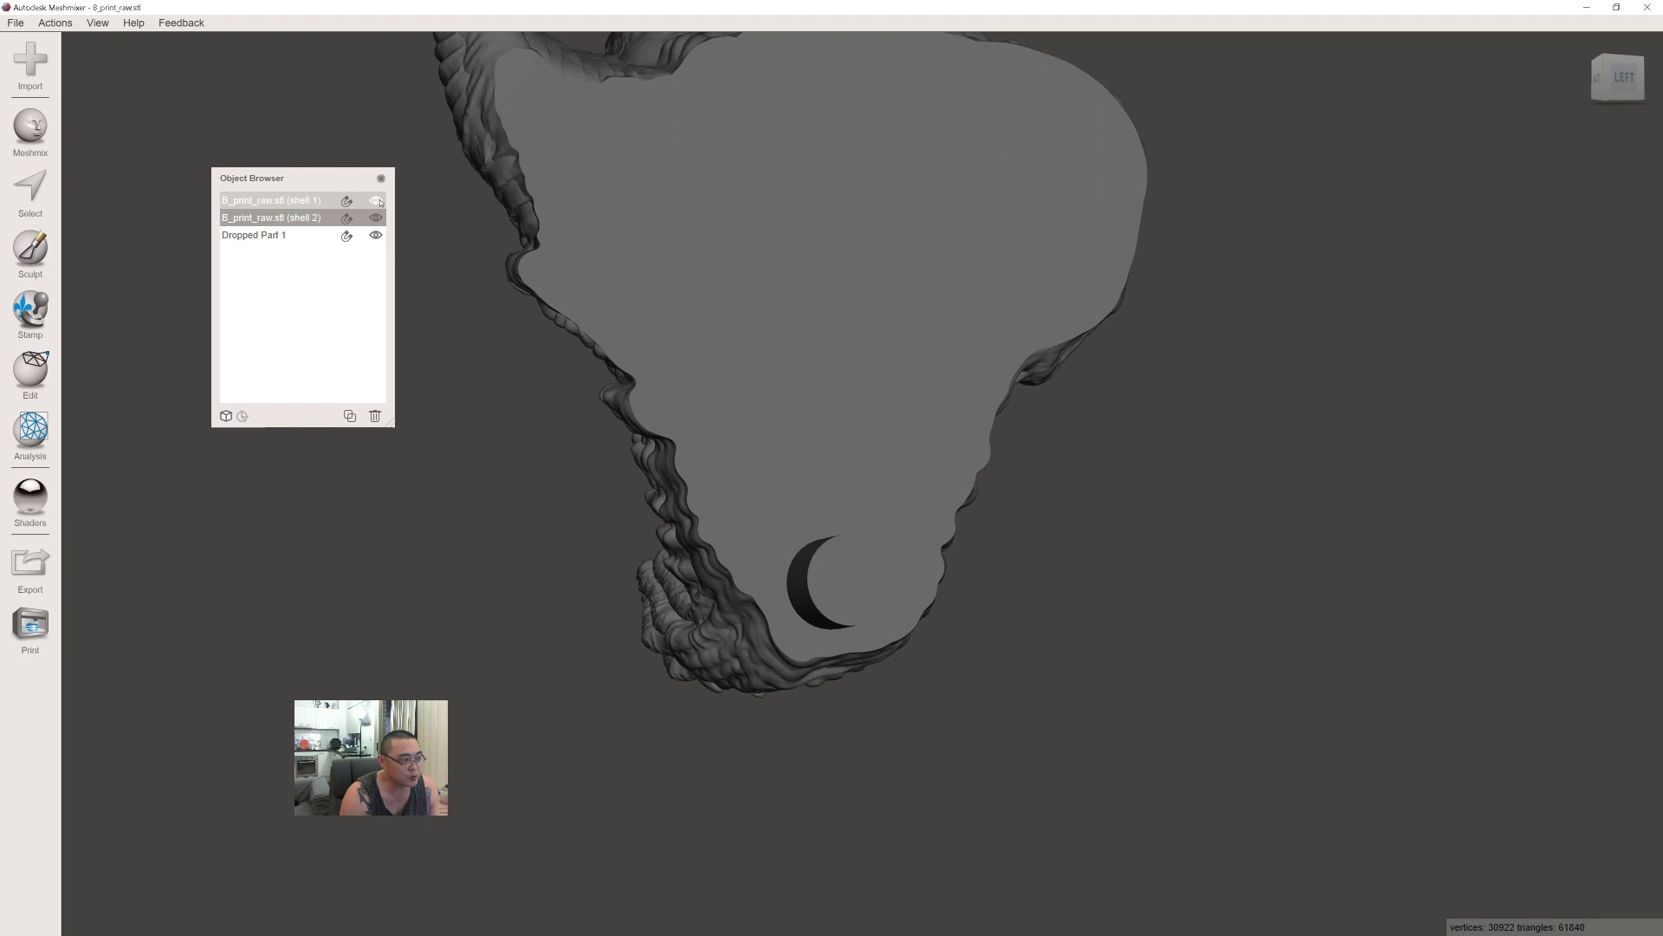
Examine how far the jaw-end cylinder sticks out of the back with the outer skull shell hidden and shown.
{"action": "left_click", "coordinate": [380, 203]}
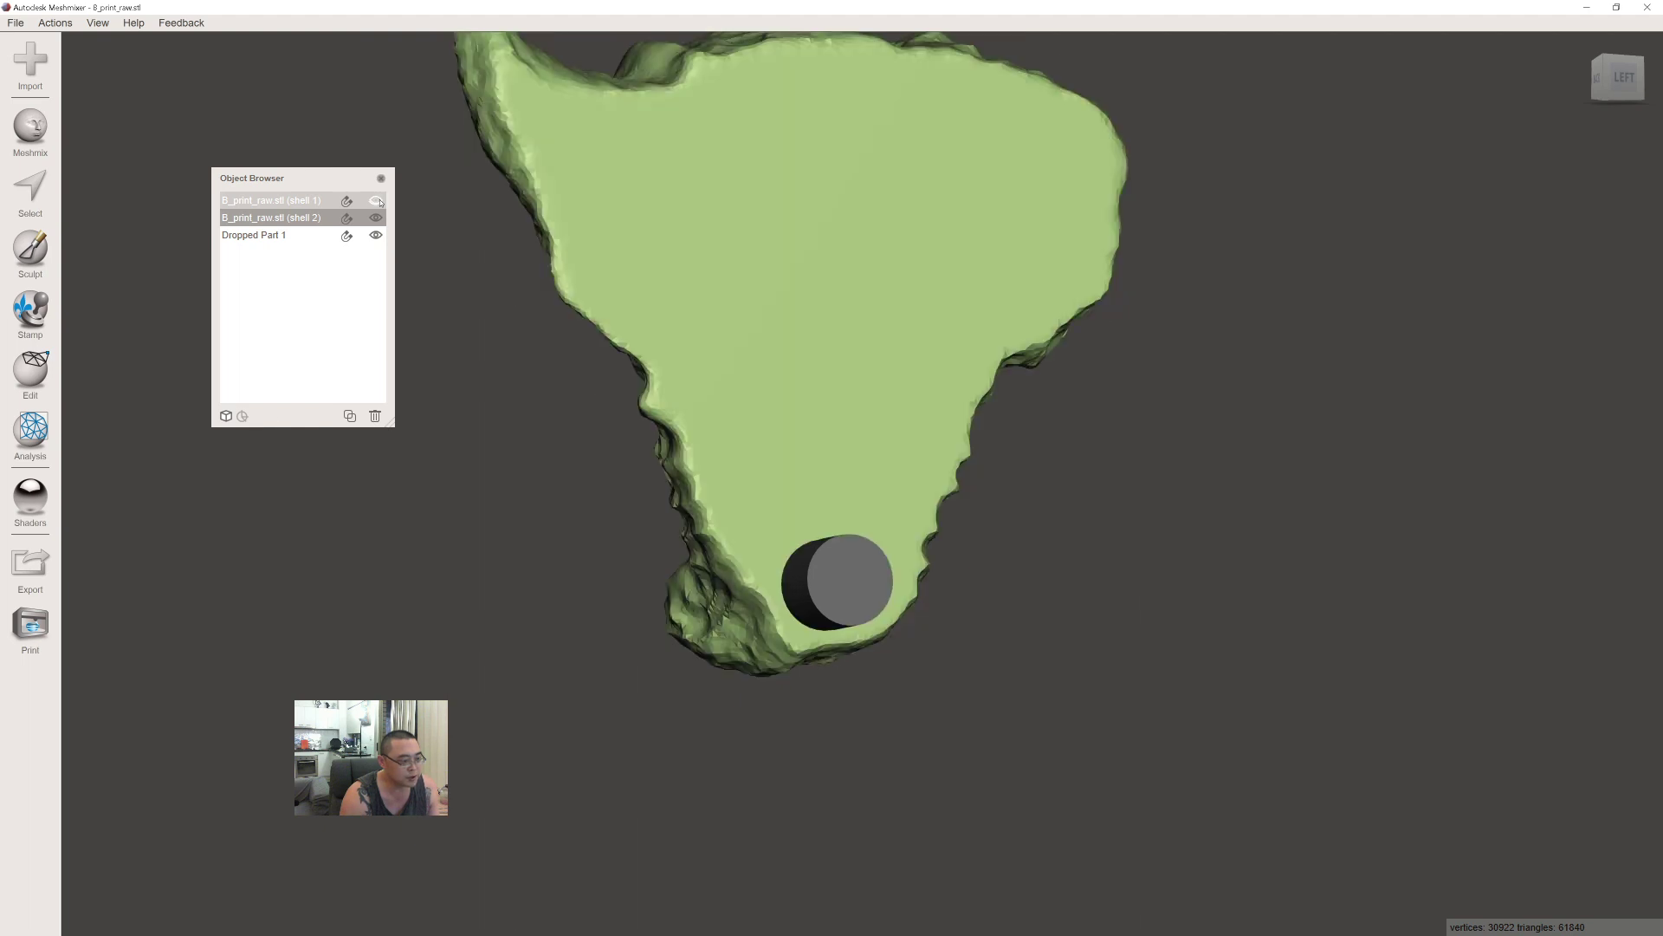
{"action": "left_click", "coordinate": [380, 203]}
{"action": "right_click_drag", "start_coordinate": [651, 448], "coordinate": [751, 400]}
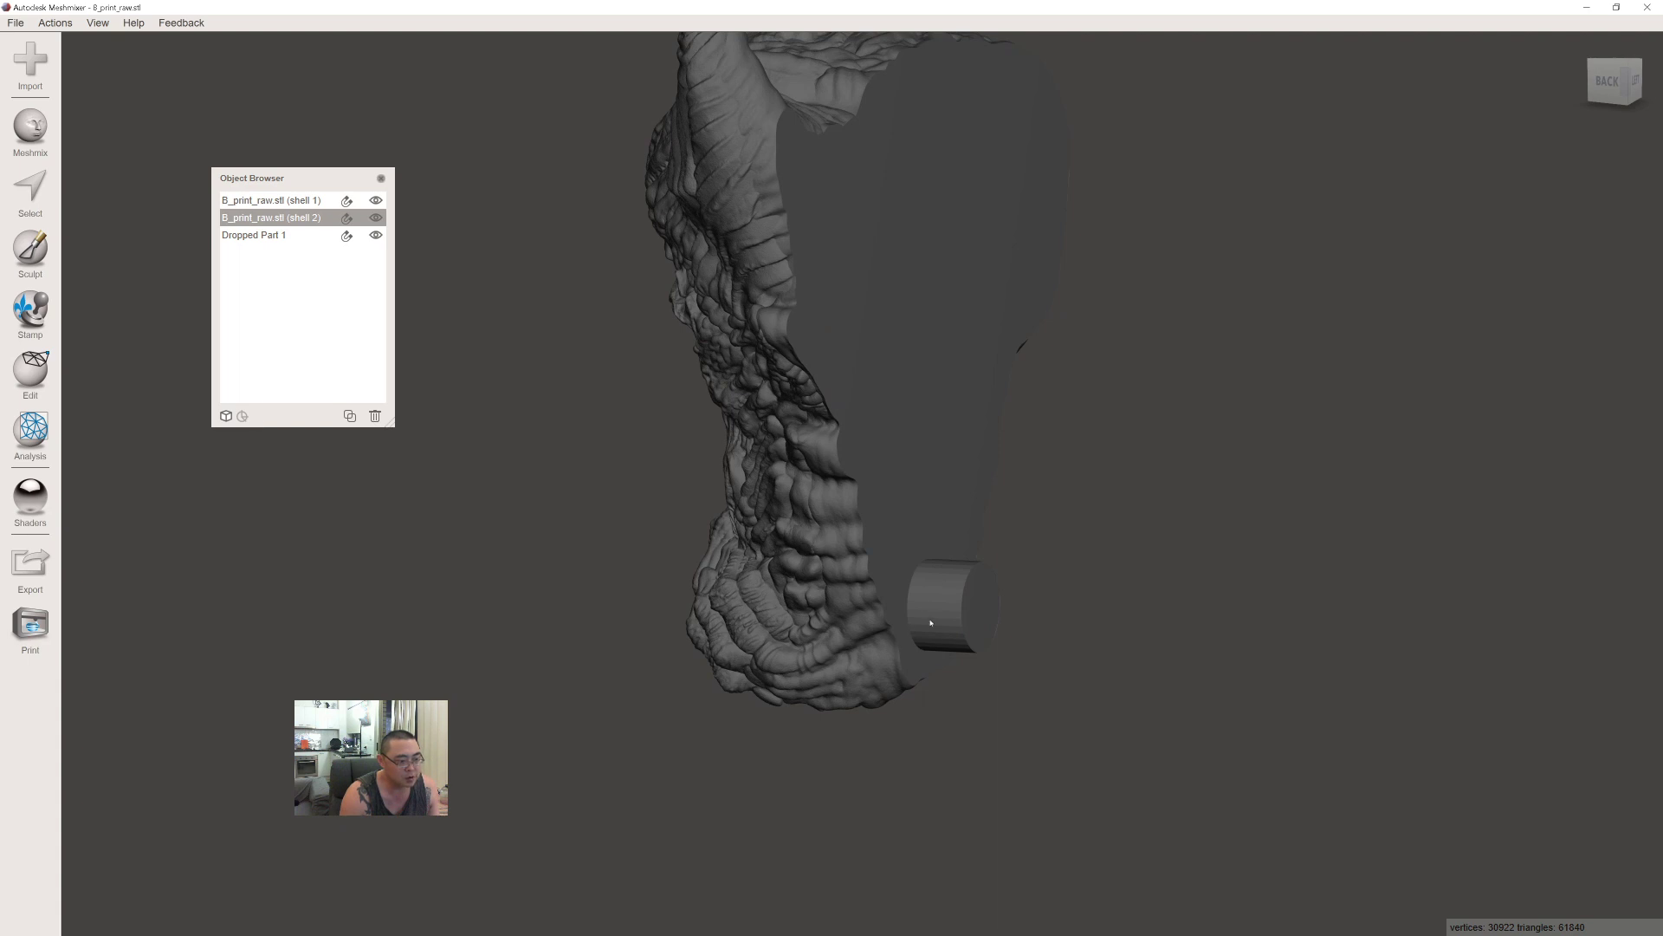
{"action": "right_click_drag", "start_coordinate": [922, 657], "coordinate": [676, 520]}
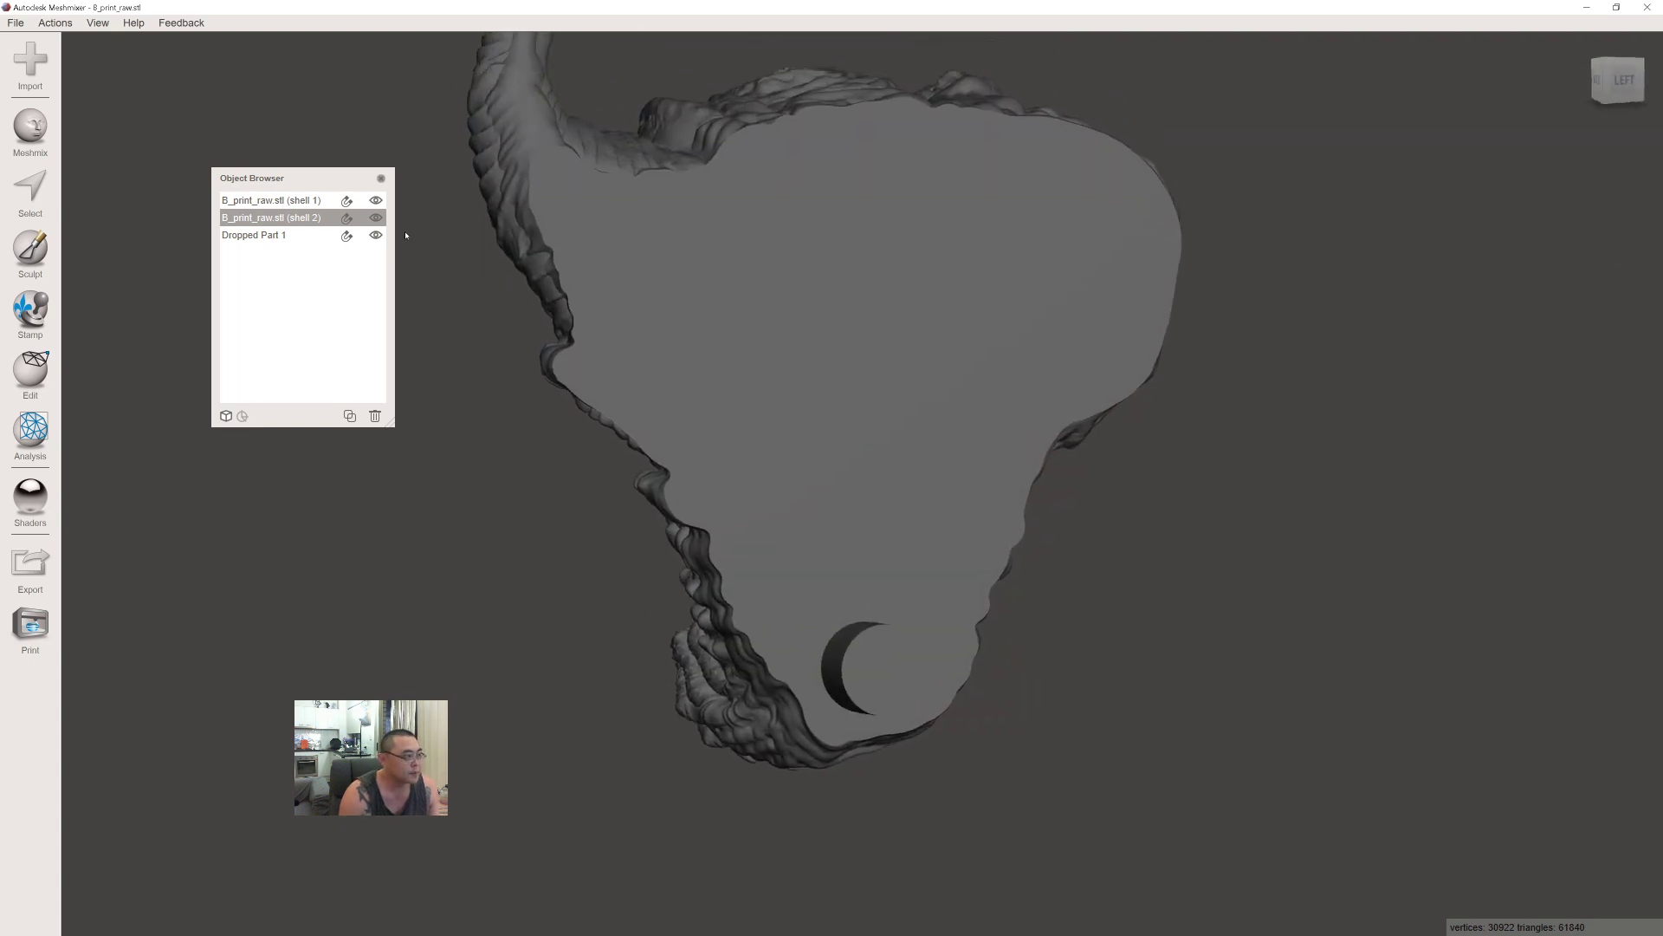
Hide the outer skull shell, leaving the inner shell and the jaw-end cylinder in view.
{"action": "left_click", "coordinate": [378, 219]}
{"action": "left_click", "coordinate": [382, 219]}
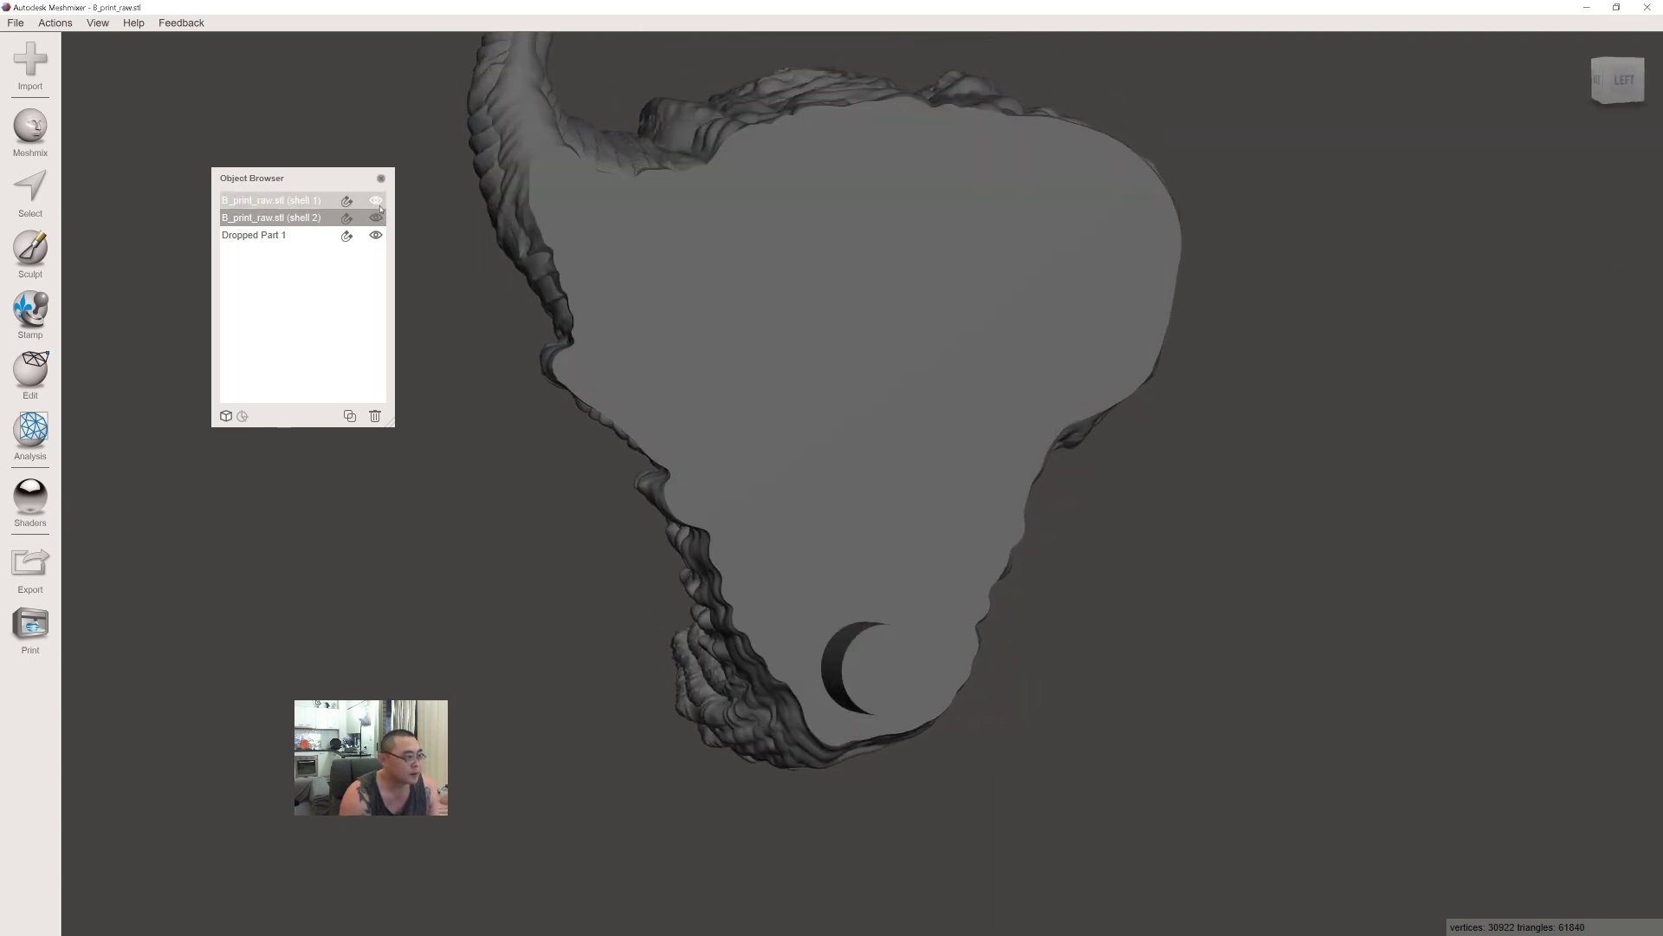
{"action": "left_click", "coordinate": [380, 203]}
{"action": "left_click", "coordinate": [873, 651]}
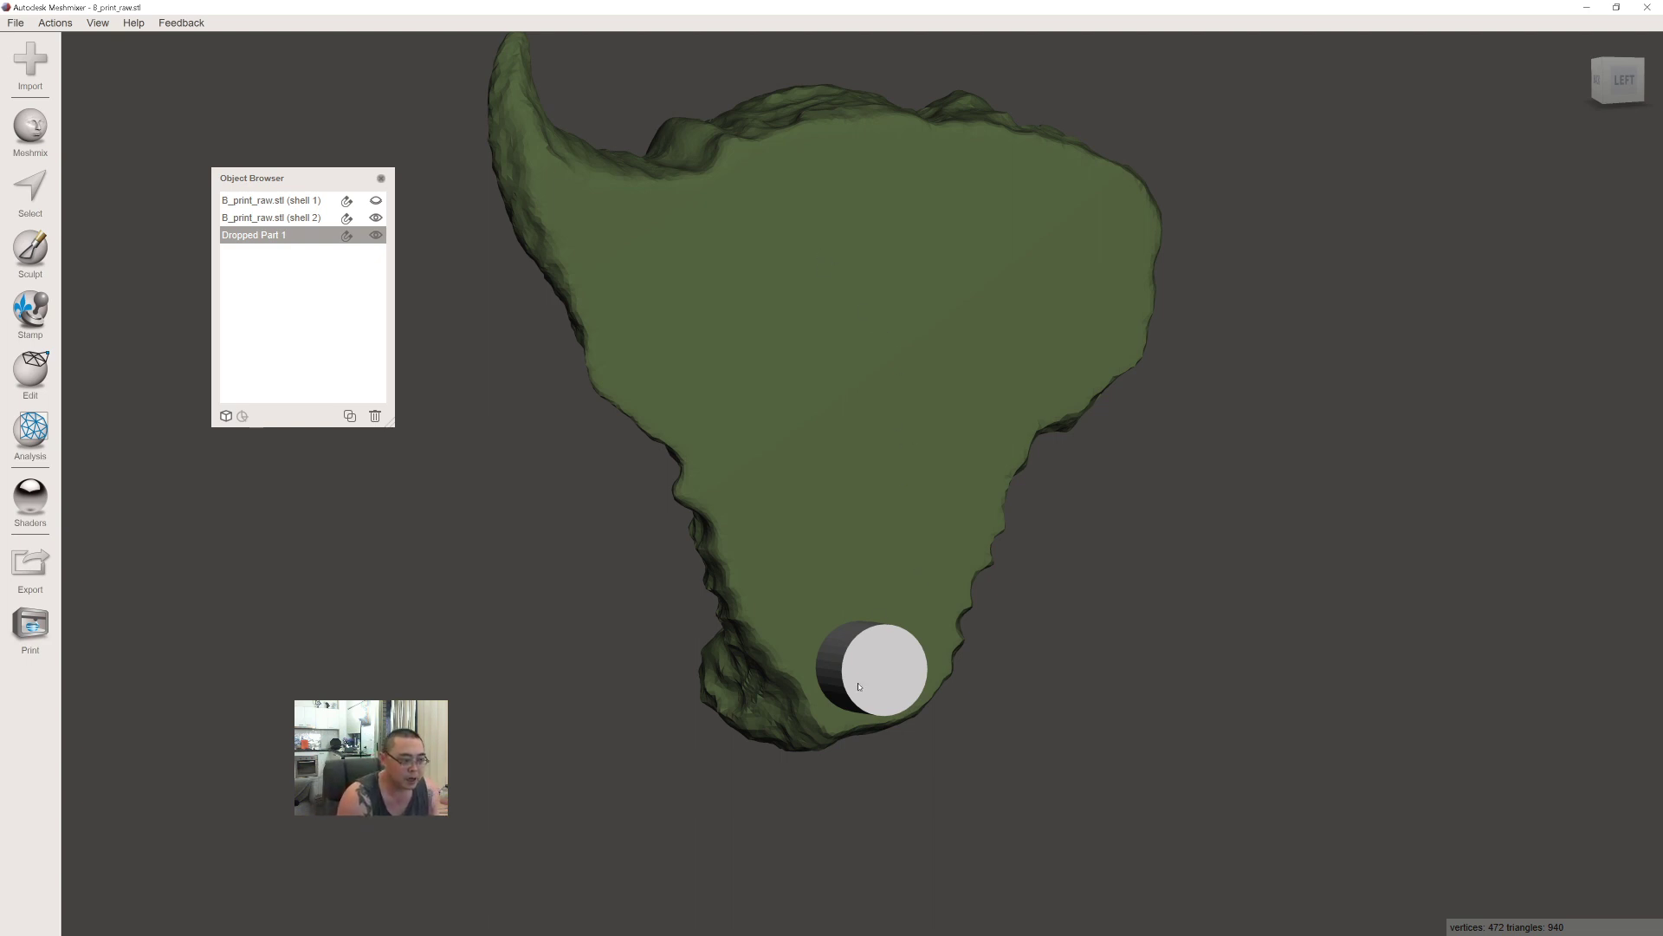
{"action": "right_click_drag", "start_coordinate": [847, 702], "coordinate": [950, 620]}
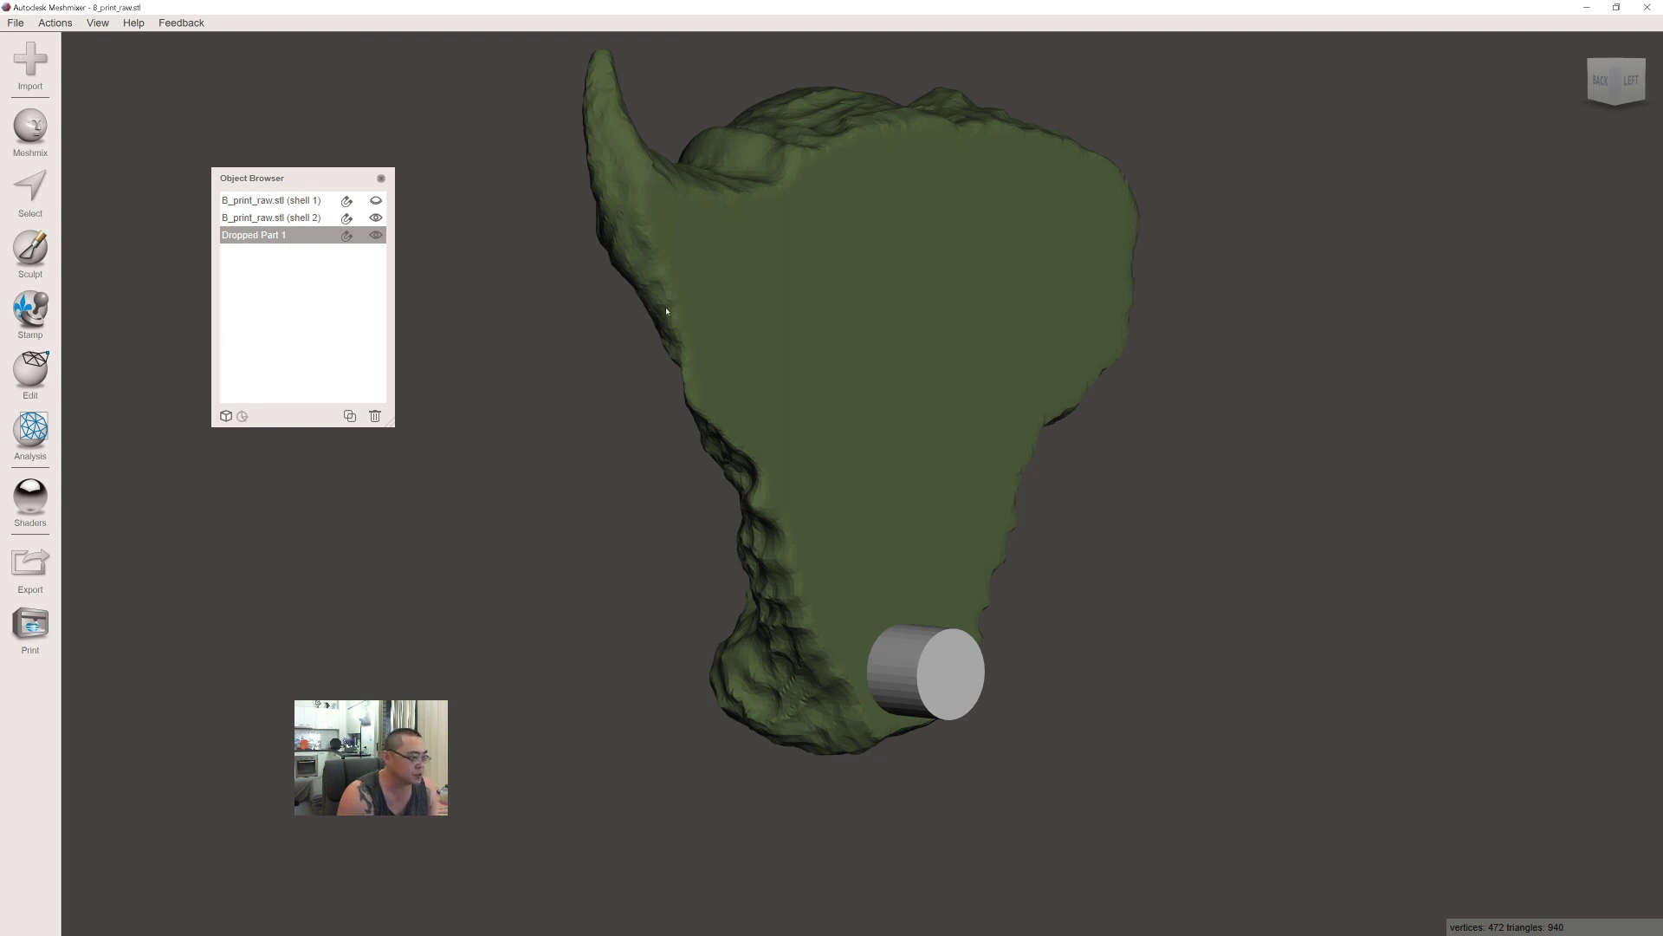
Place a second cylinder primitive on the inner shell's flat back, near the wide horned end.
{"action": "left_click", "coordinate": [825, 295]}
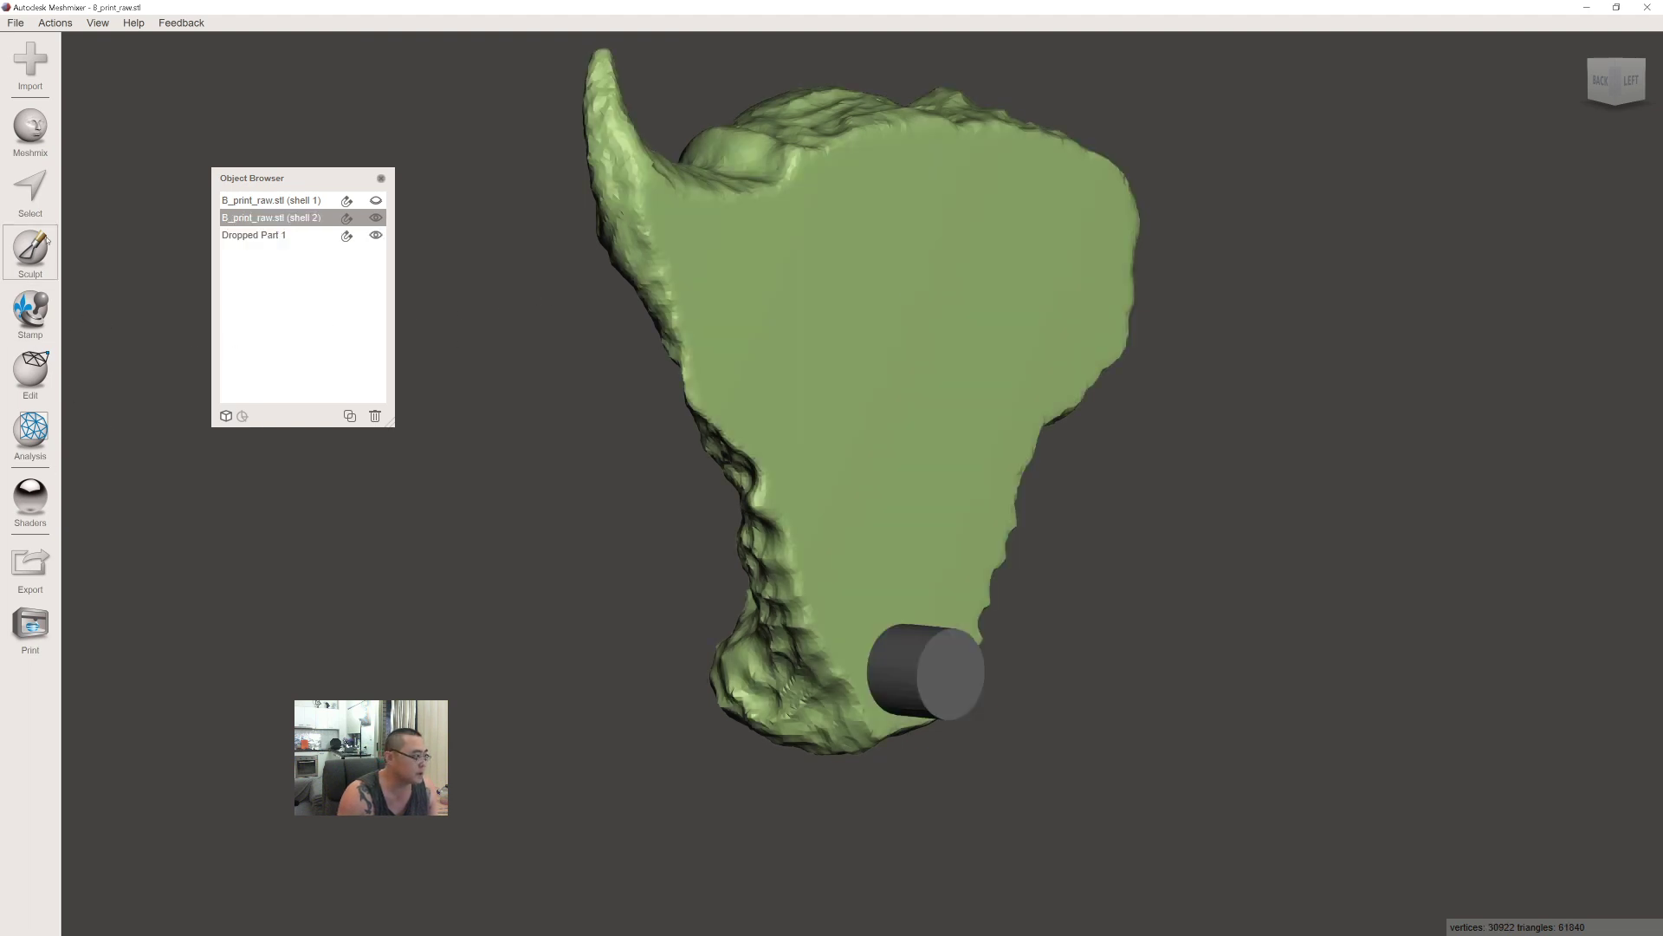
{"action": "left_click", "coordinate": [30, 128]}
{"action": "left_click_drag", "start_coordinate": [161, 645], "coordinate": [809, 210]}
{"action": "right_click_drag", "start_coordinate": [784, 224], "coordinate": [831, 225]}
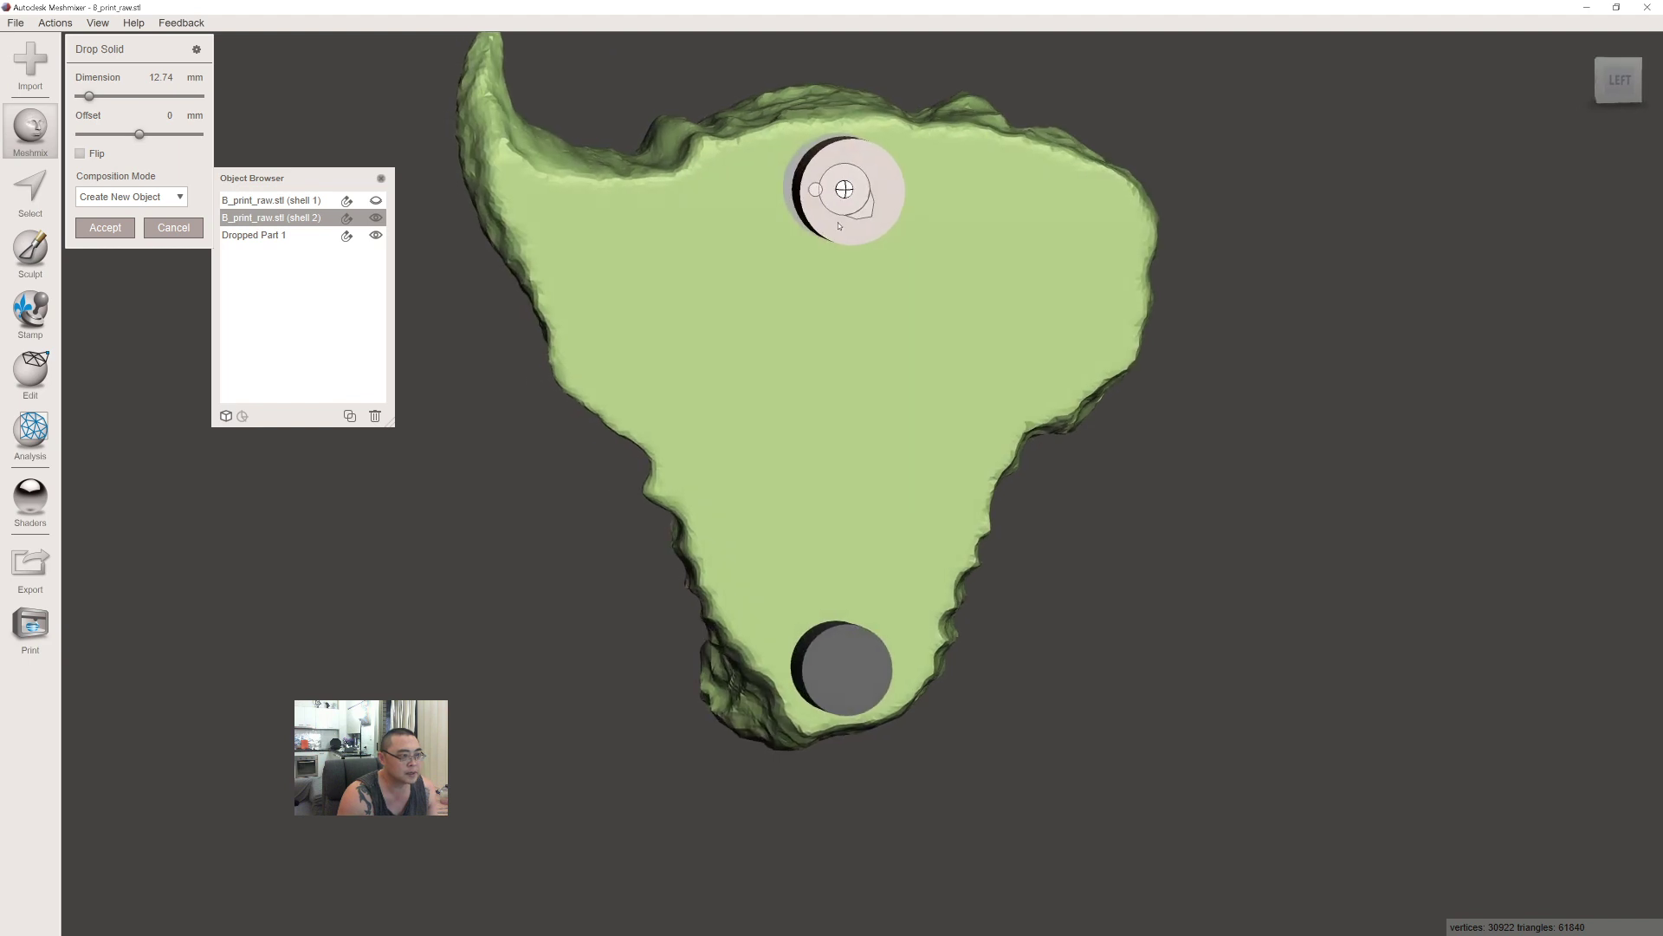
Reduce the second cylinder's dimension to 10.4 mm and line it up above the jaw-end cylinder.
{"action": "left_click_drag", "start_coordinate": [861, 217], "coordinate": [854, 185]}
{"action": "mouse_move", "coordinate": [789, 281]}
{"action": "right_mouse_down"}
{"action": "mouse_move", "coordinate": [906, 280]}
{"action": "mouse_move", "coordinate": [805, 284]}
{"action": "right_mouse_up"}
{"action": "right_click_drag", "start_coordinate": [903, 429], "coordinate": [812, 386]}
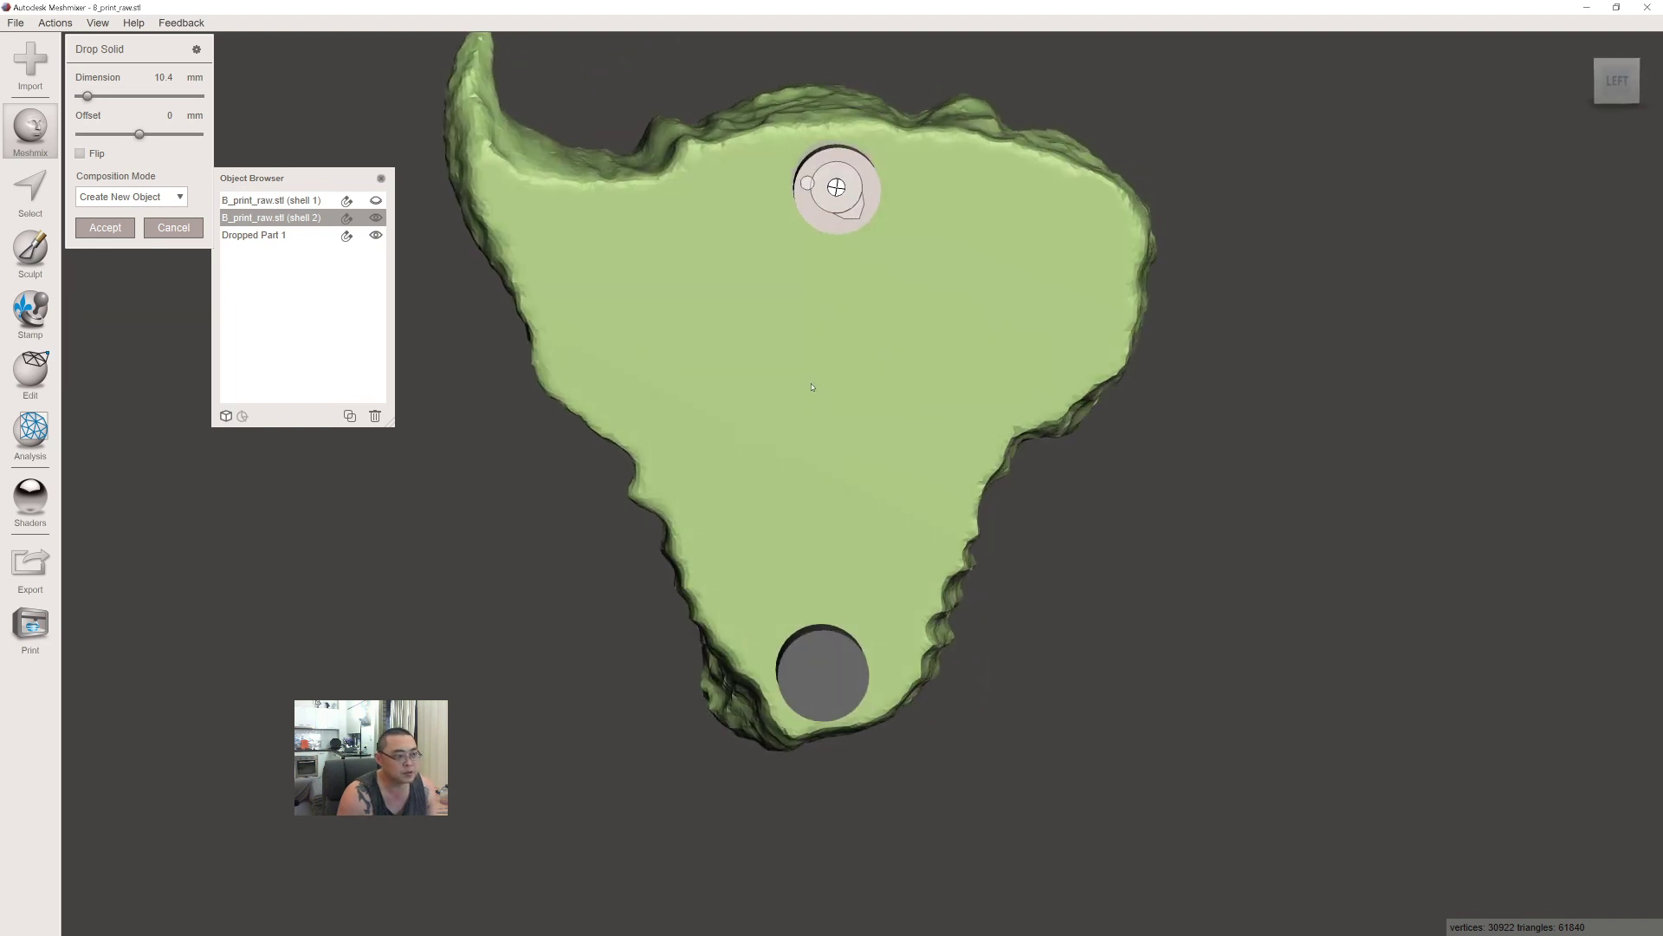
{"action": "left_click_drag", "start_coordinate": [837, 194], "coordinate": [828, 187]}
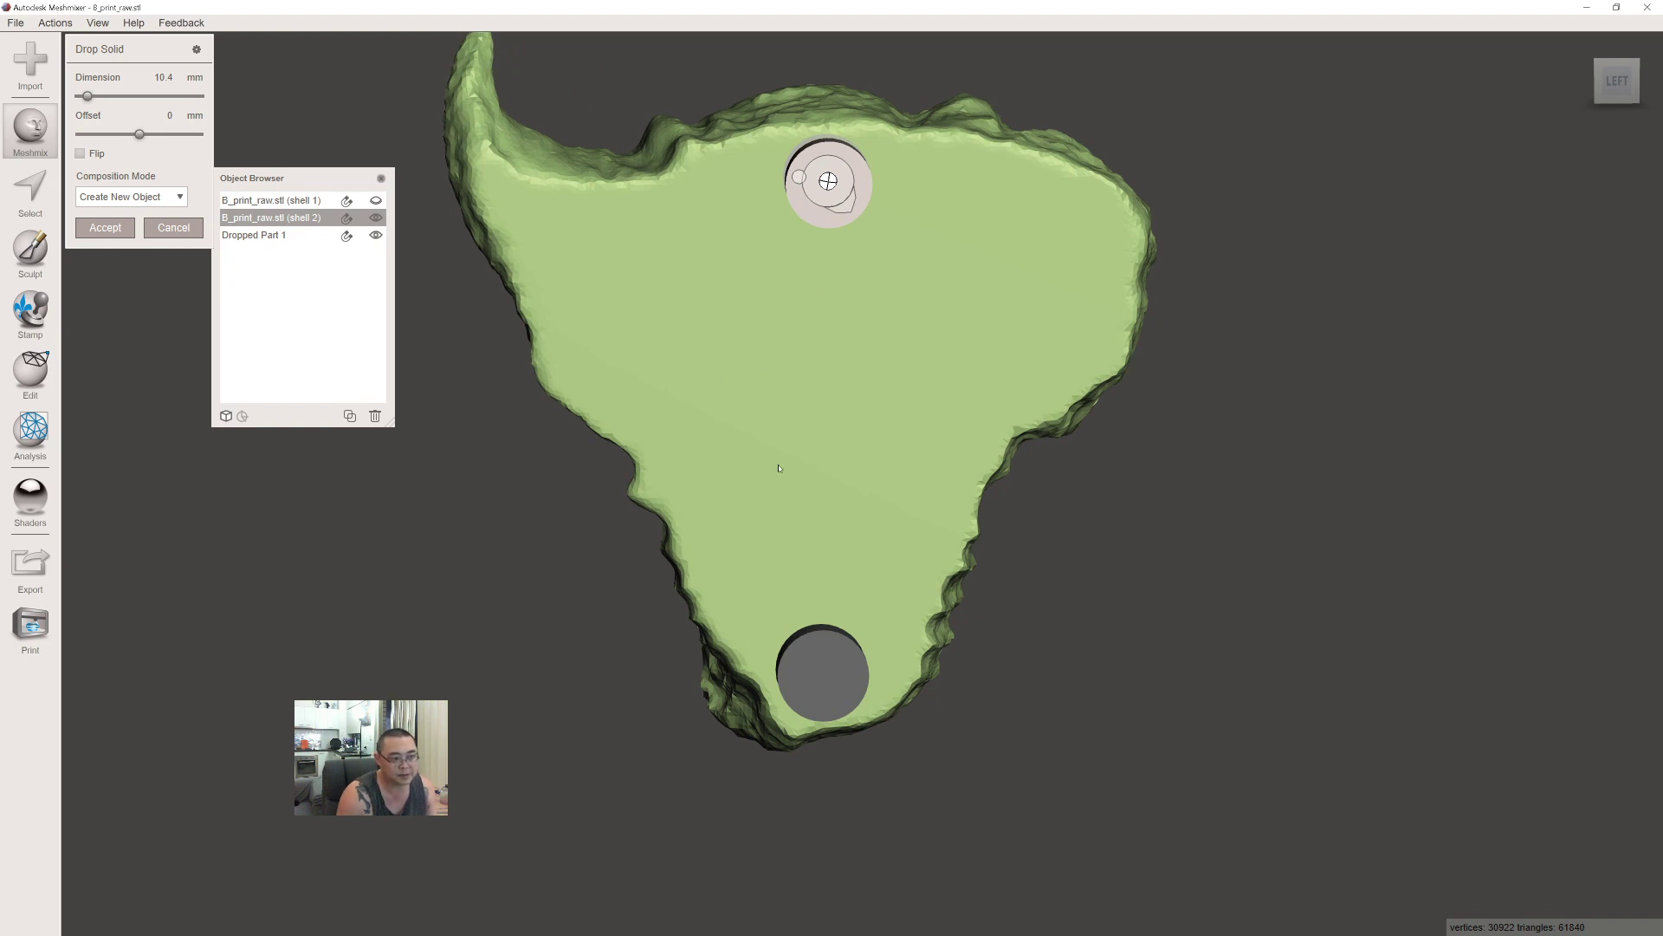
Offset the second cylinder outward so it sticks out of the back, and create it as a new object.
{"action": "right_click_drag", "start_coordinate": [673, 443], "coordinate": [437, 501]}
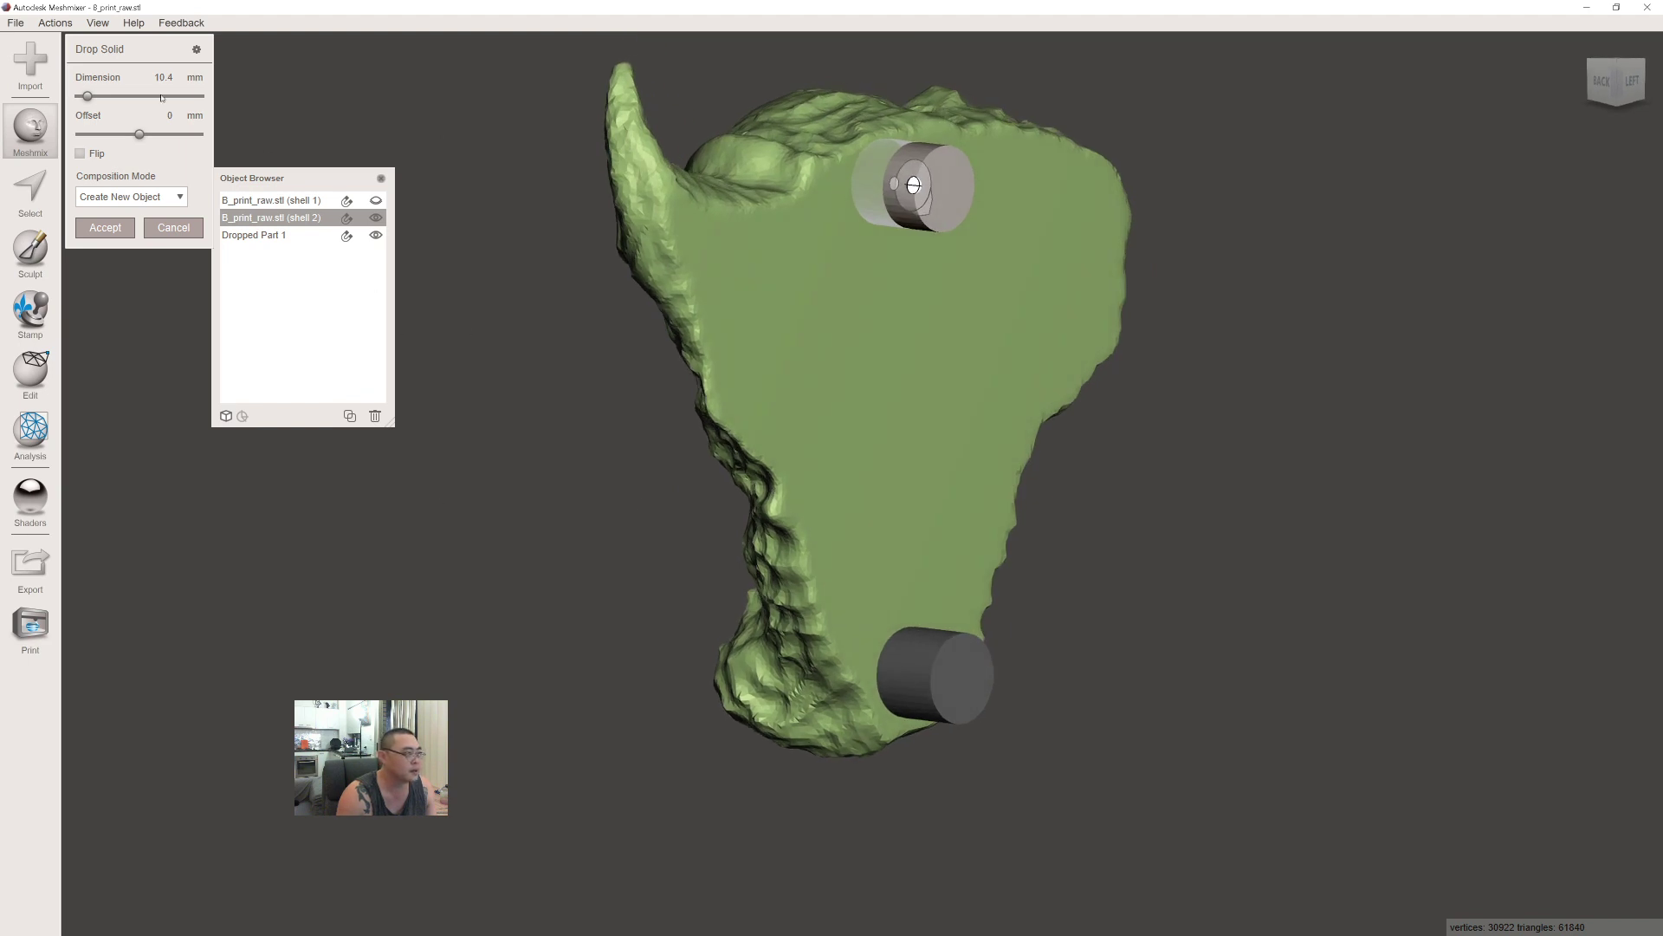
{"action": "left_click_drag", "start_coordinate": [139, 135], "coordinate": [161, 137]}
{"action": "left_click", "coordinate": [105, 227]}
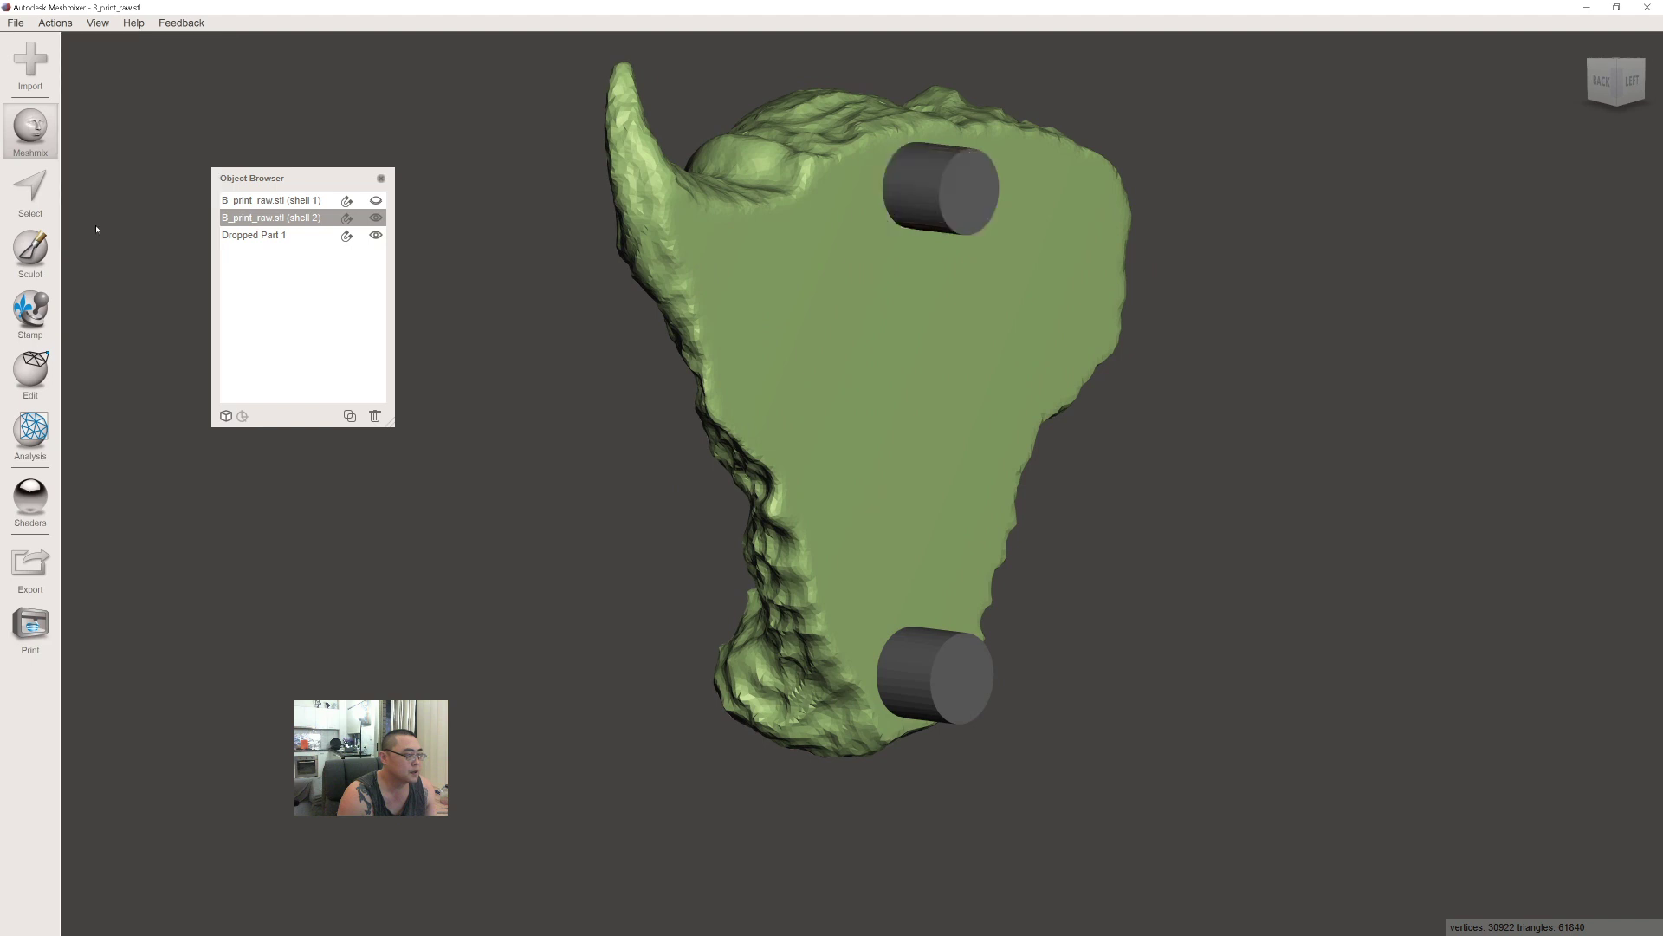
{"action": "right_click_drag", "start_coordinate": [804, 319], "coordinate": [739, 309]}
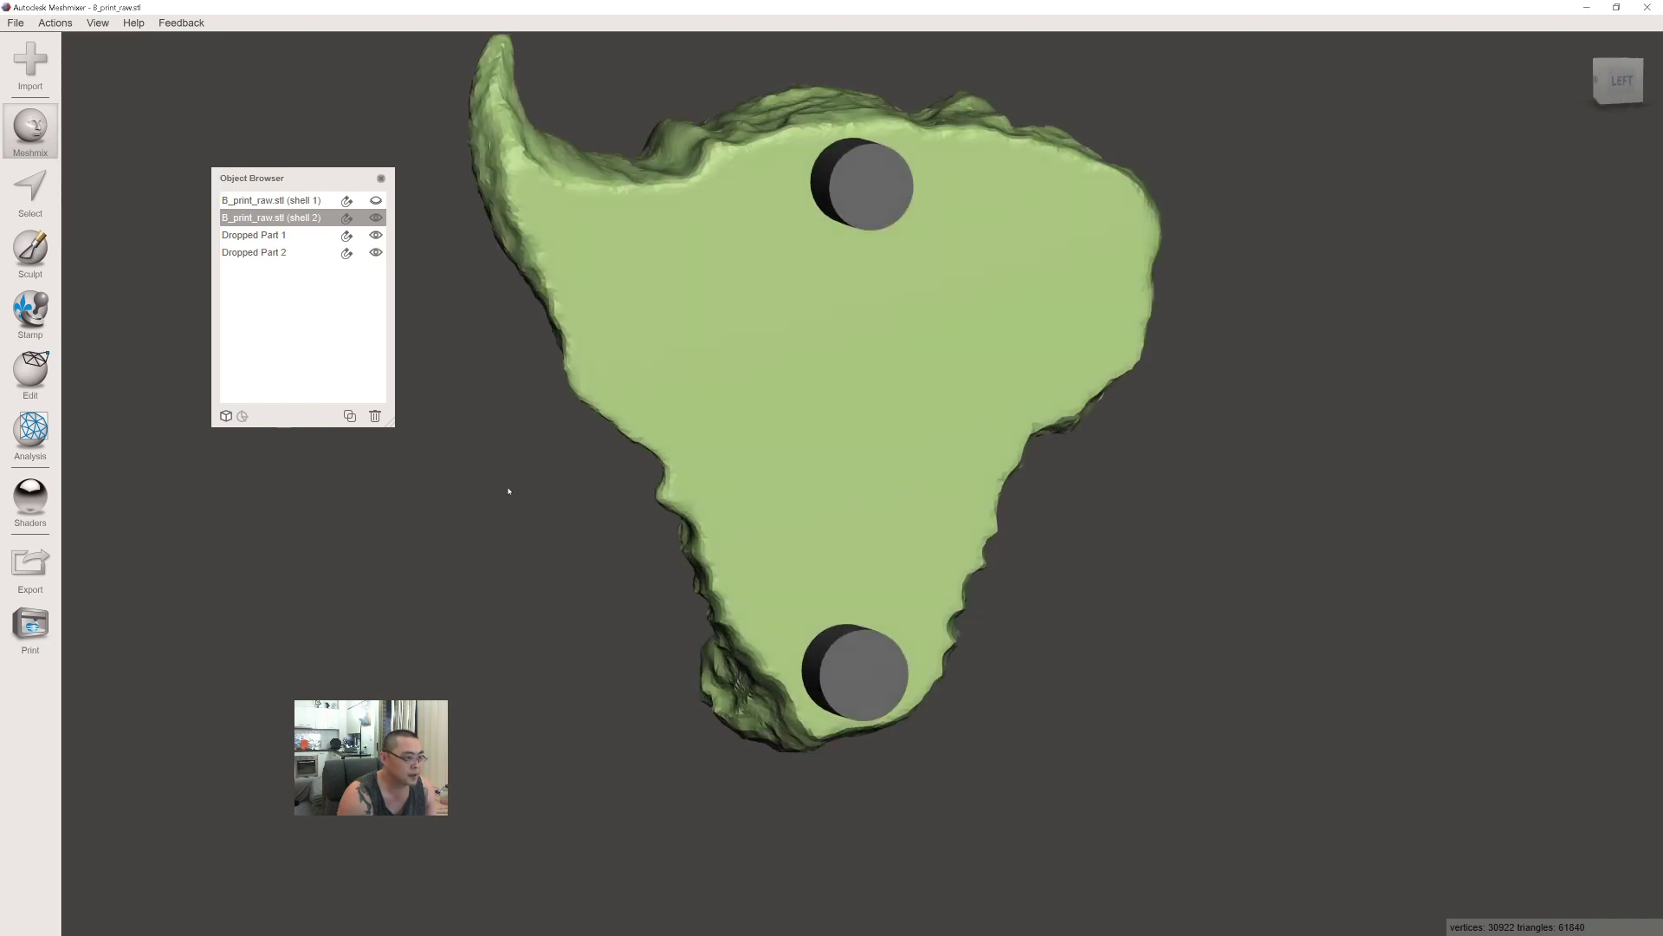
{"action": "right_click_drag", "start_coordinate": [622, 350], "coordinate": [747, 340]}
Combine the two cylinders into a single object.
{"action": "left_click", "coordinate": [933, 198]}
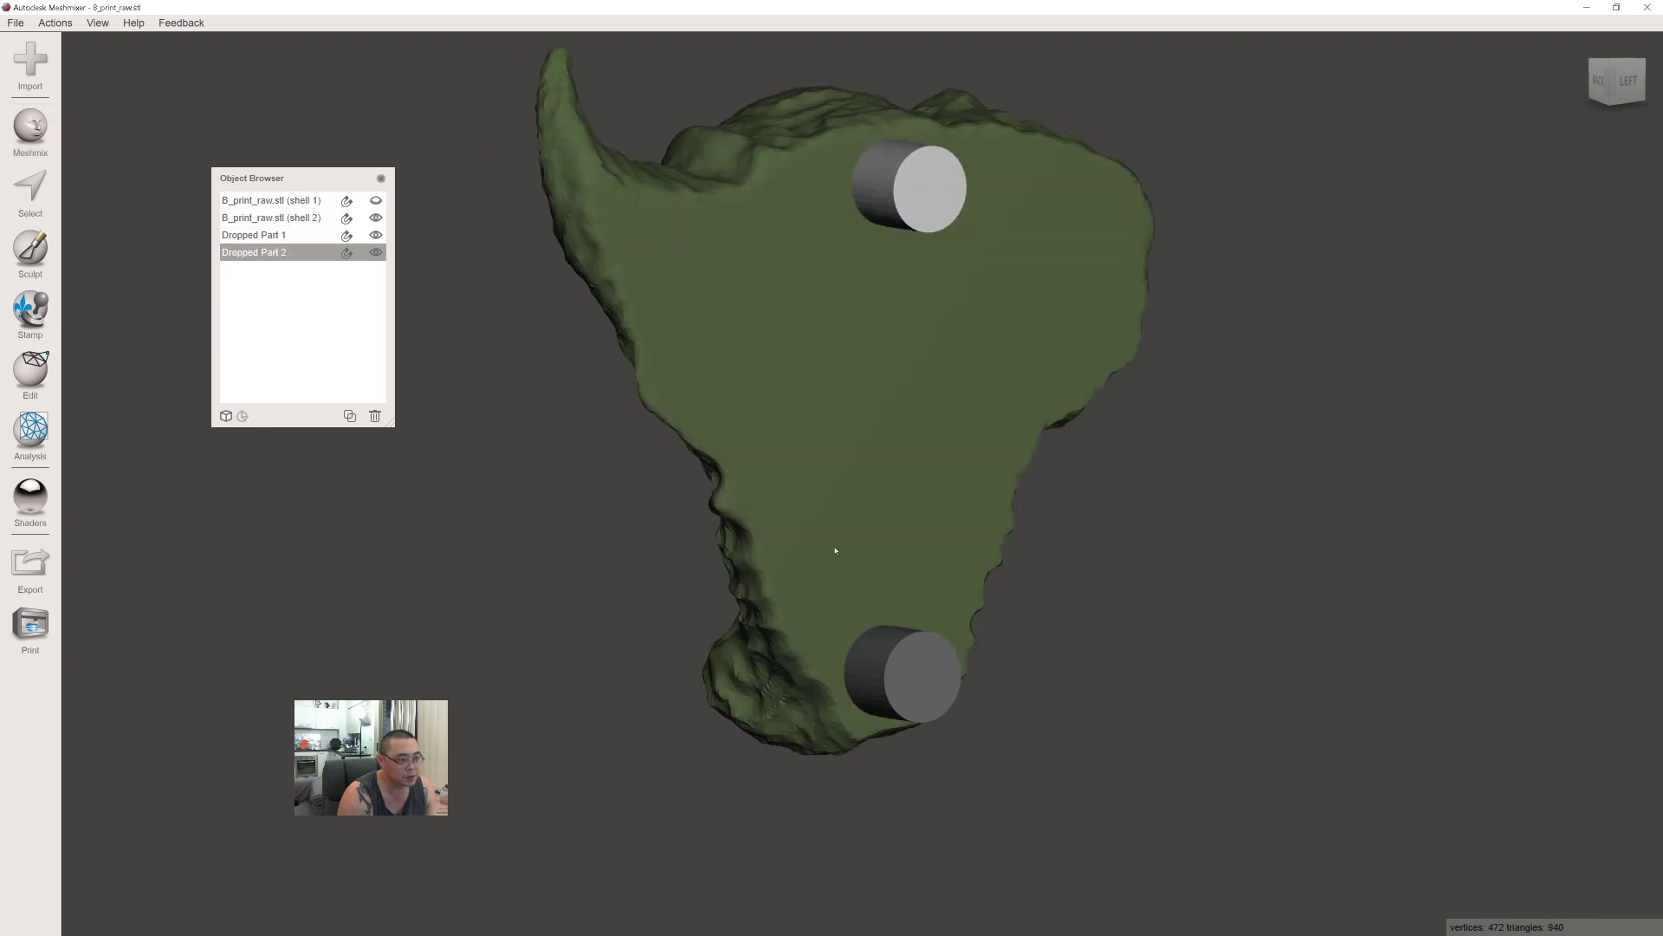
{"action": "left_click", "coordinate": [936, 673], "text": "shift"}
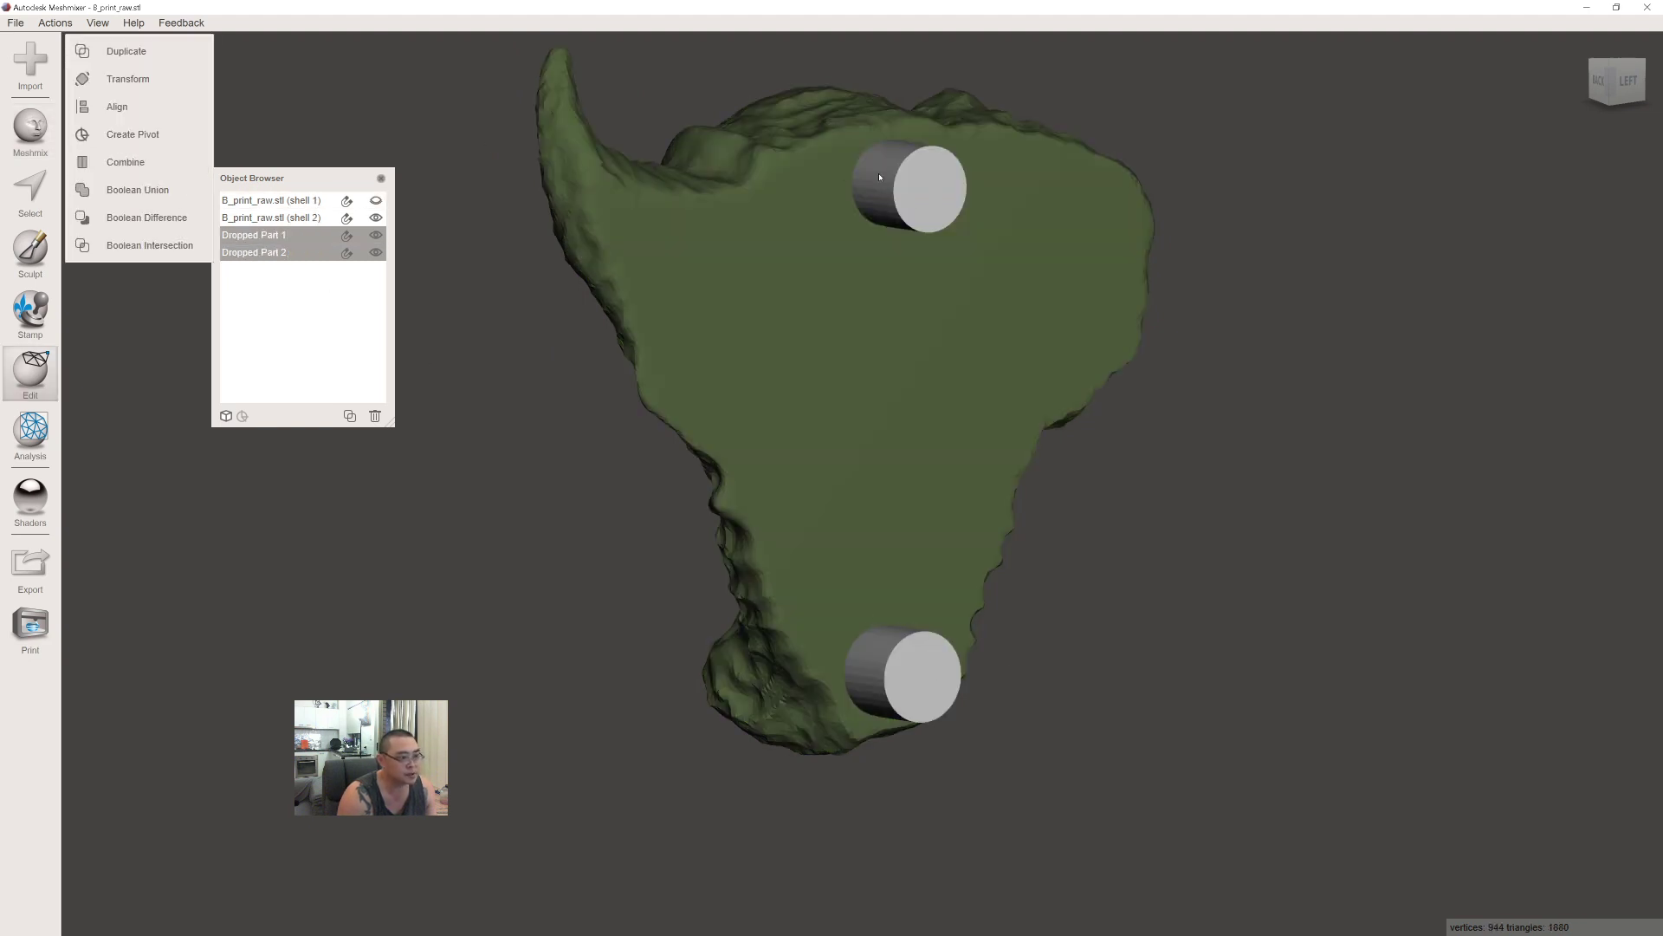
{"action": "left_click", "coordinate": [922, 194]}
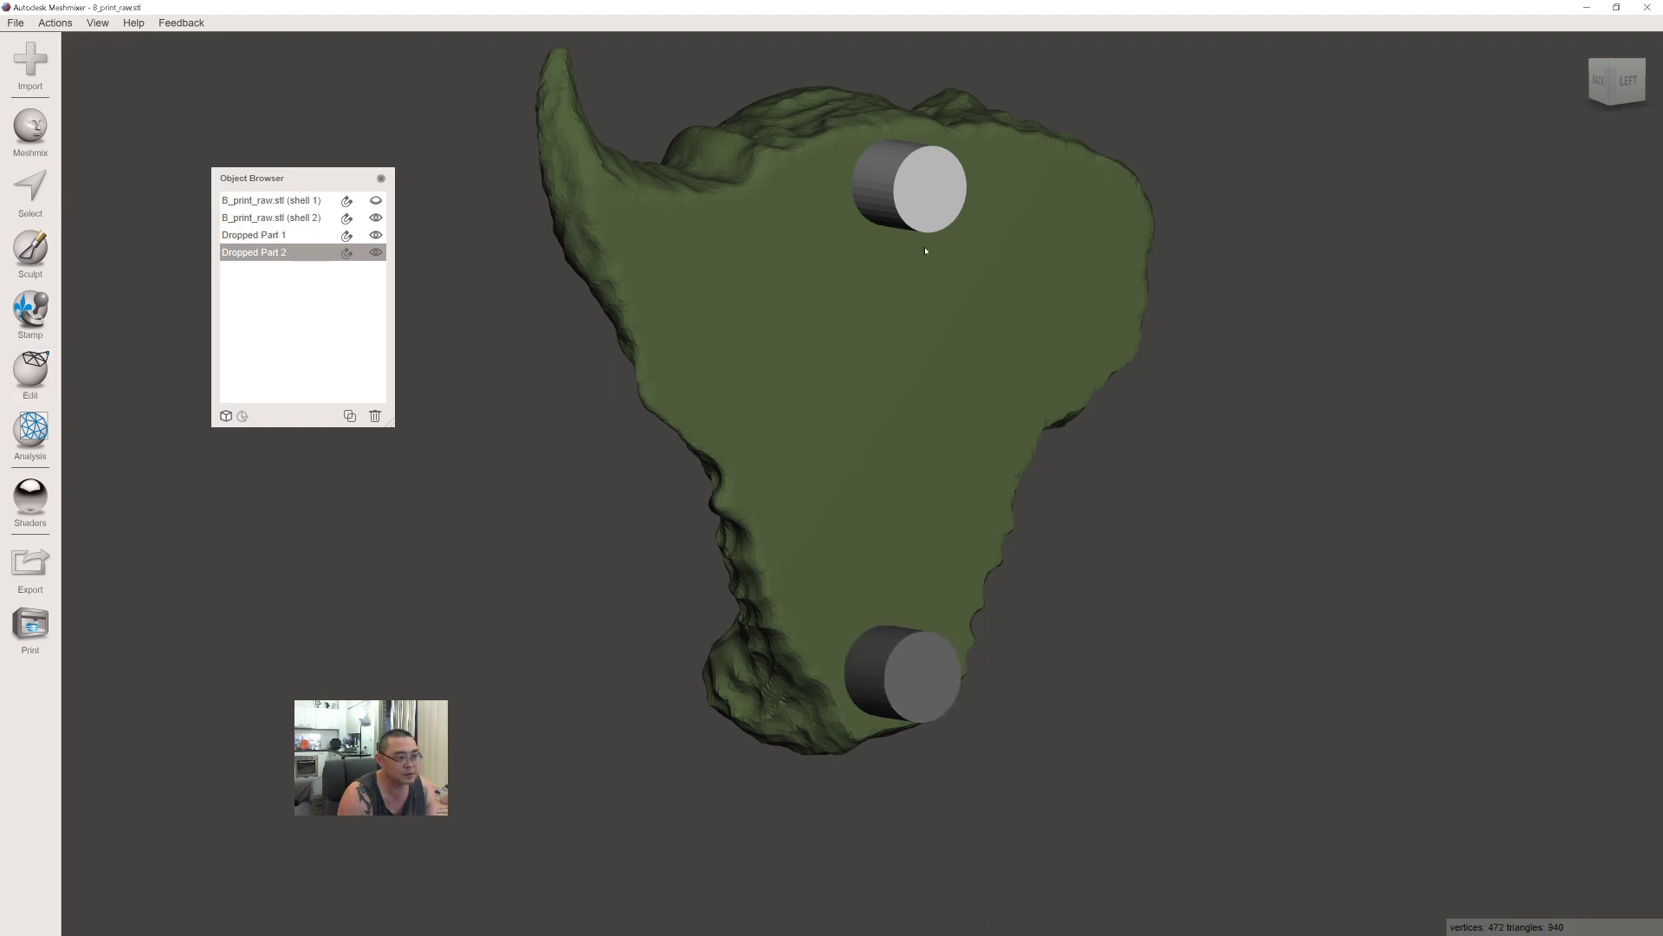
{"action": "left_click", "coordinate": [924, 685], "text": "shift"}
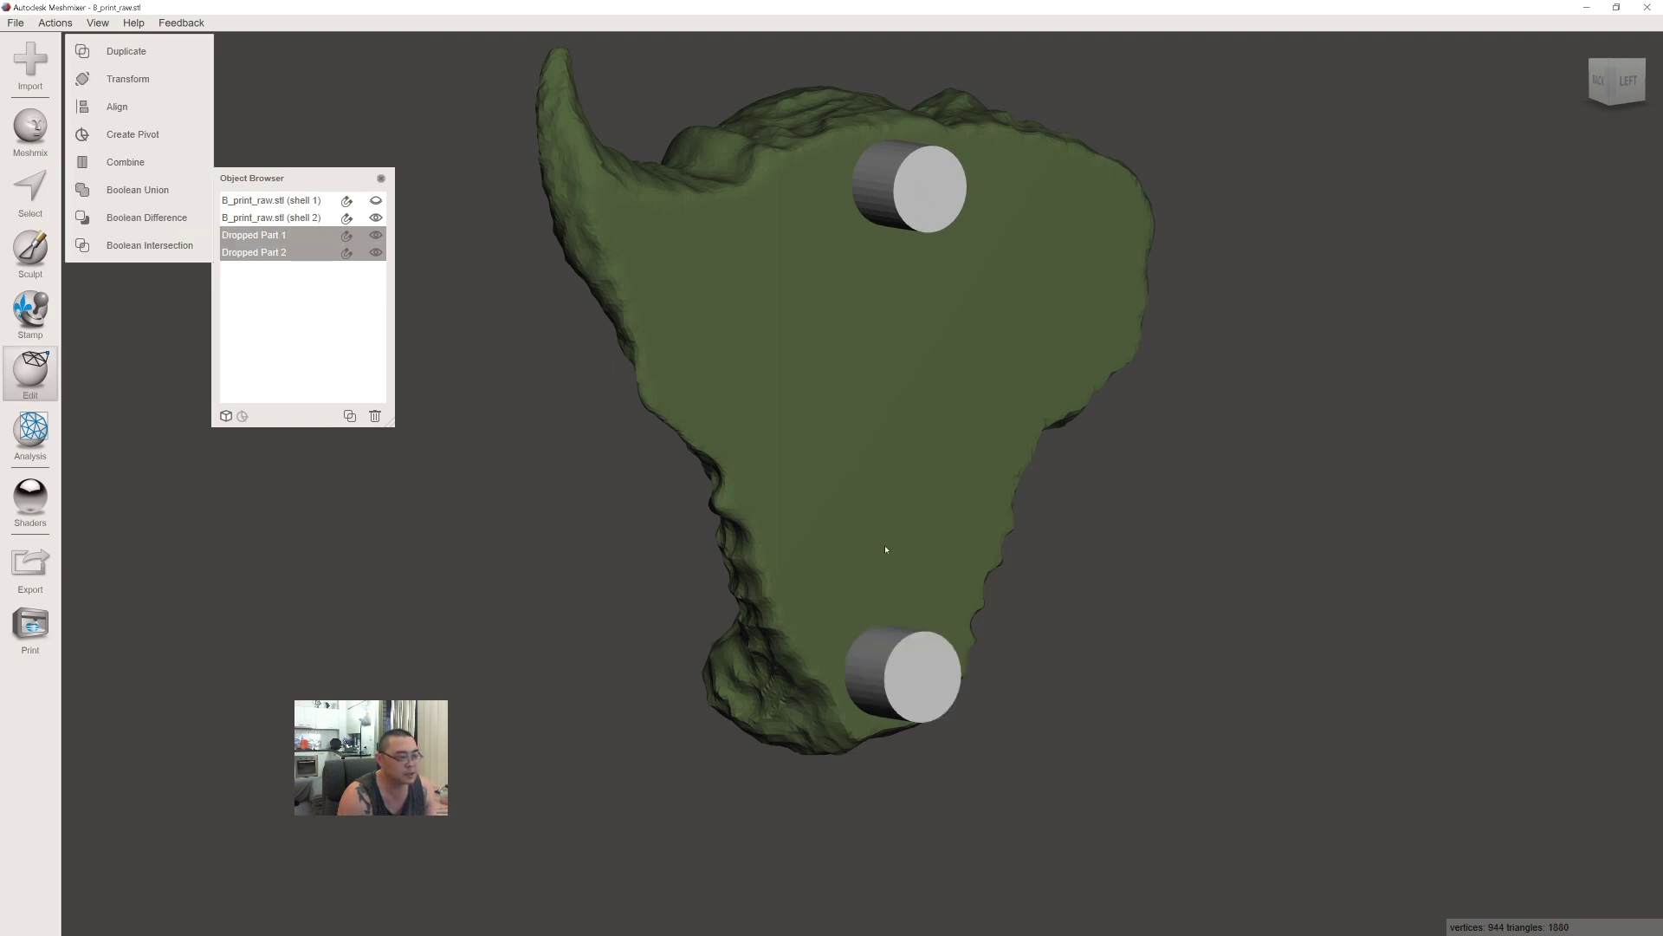
{"action": "left_click", "coordinate": [168, 164]}
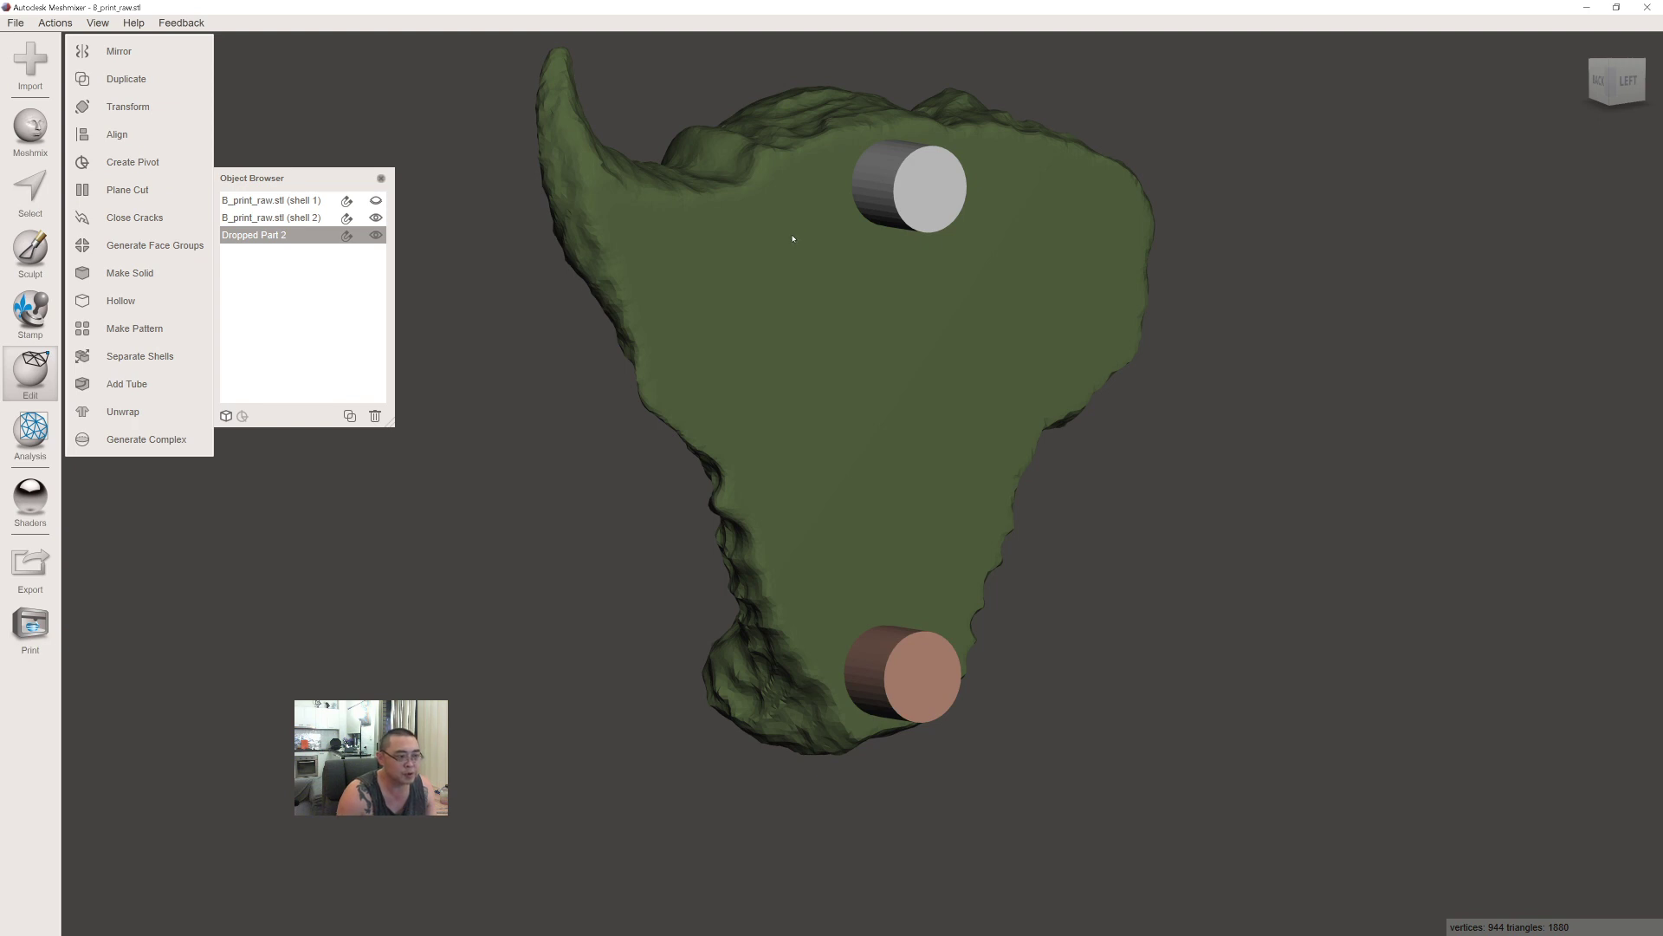
Set up a Boolean Union of the inner shell and the combined cylinders, with Auto-Reduce Result off and Use Intersection Curves on.
{"action": "left_click", "coordinate": [299, 218], "text": "shift"}
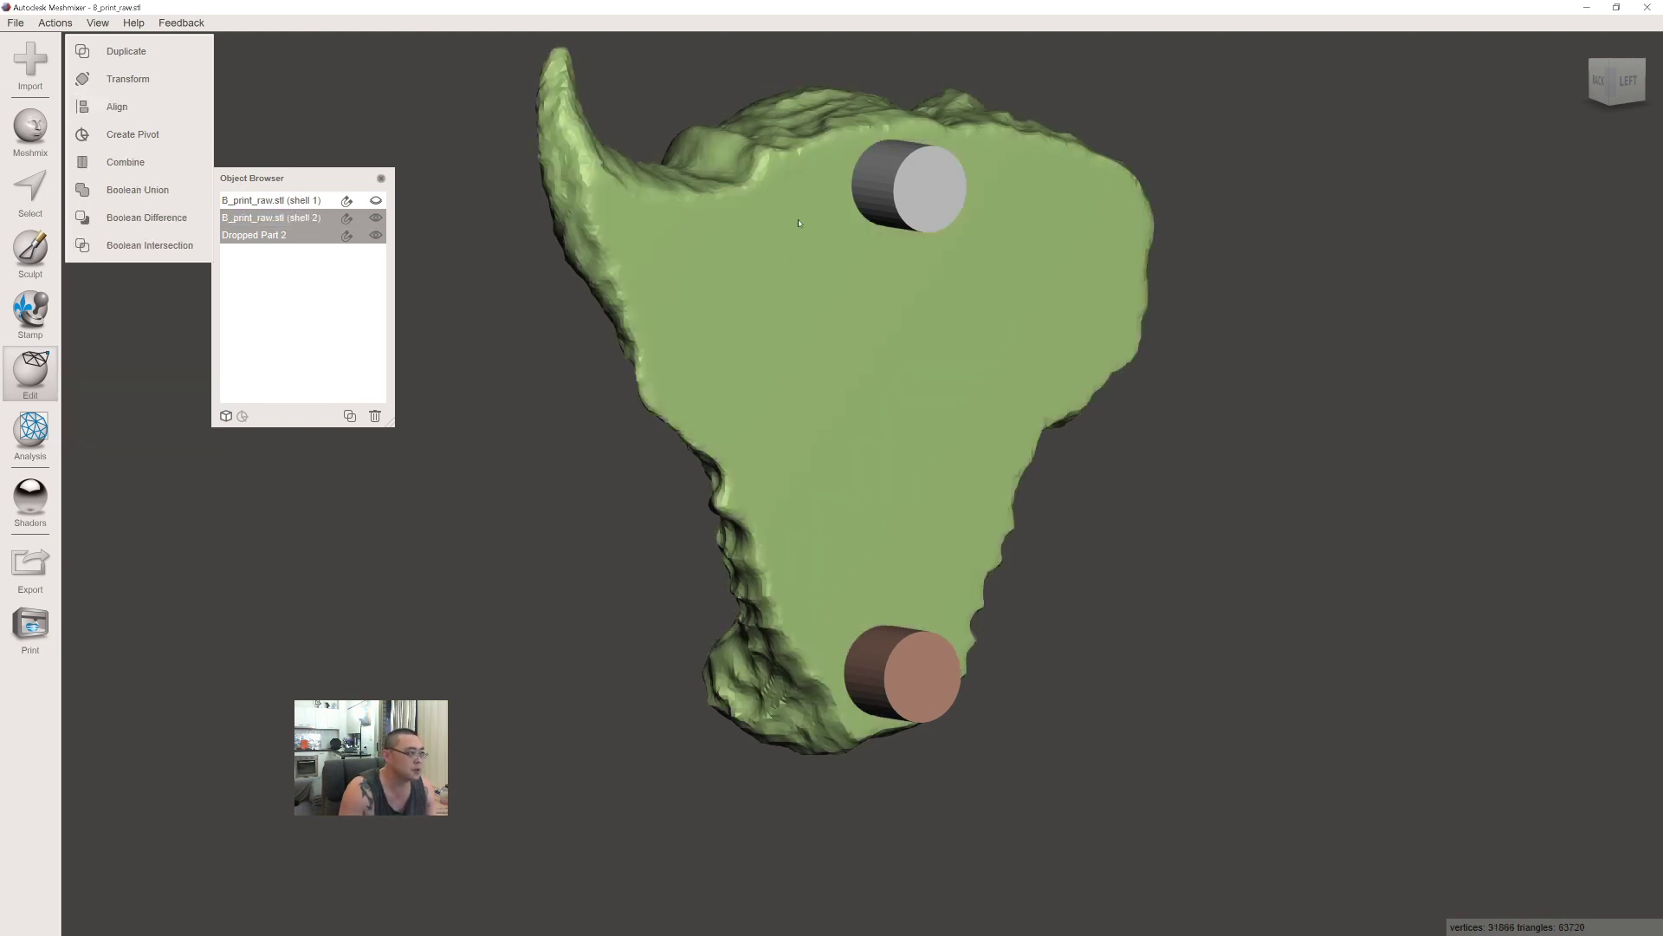
{"action": "right_click_drag", "start_coordinate": [799, 337], "coordinate": [845, 338]}
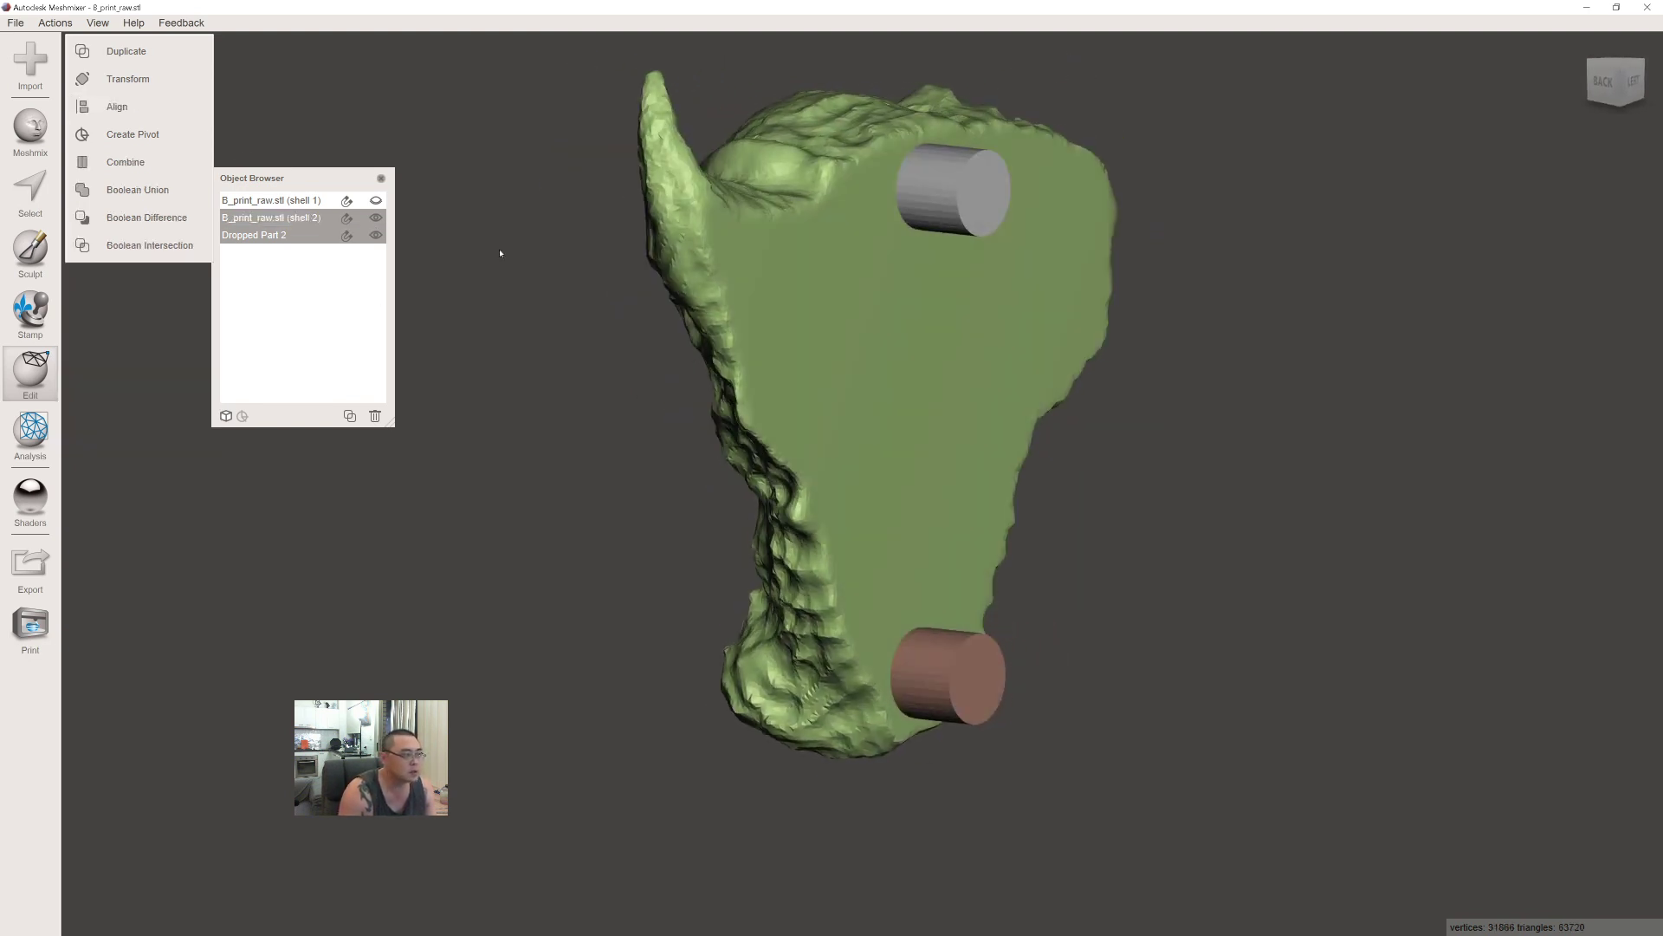
{"action": "left_click", "coordinate": [180, 194]}
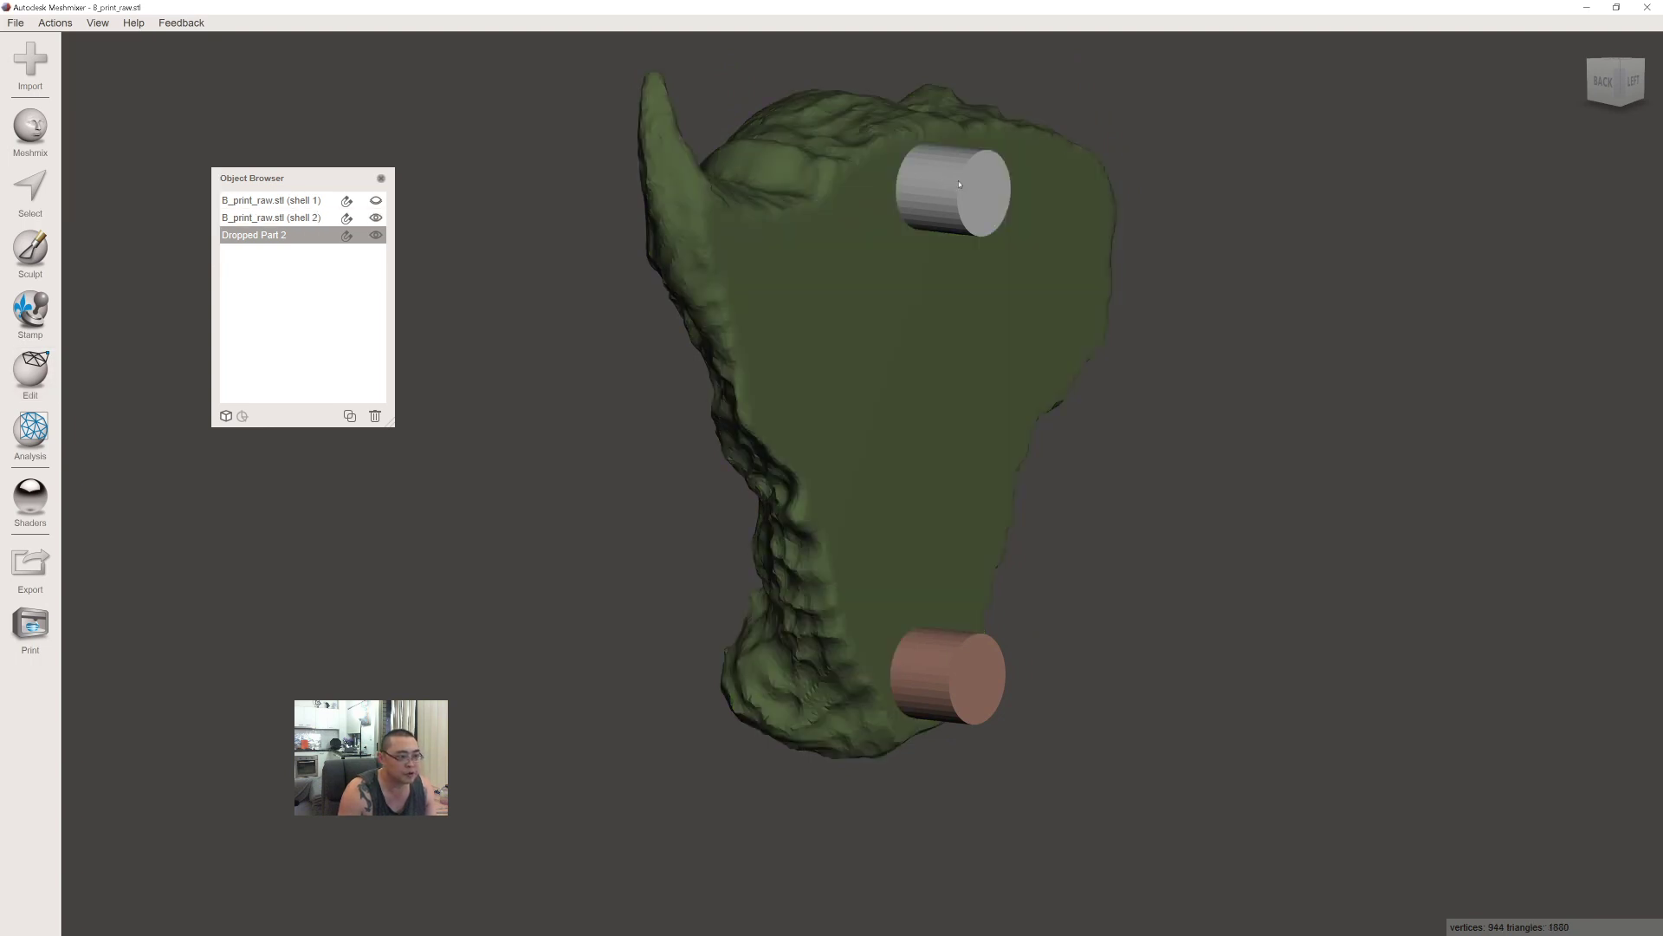
{"action": "key", "text": "ctrl+z"}
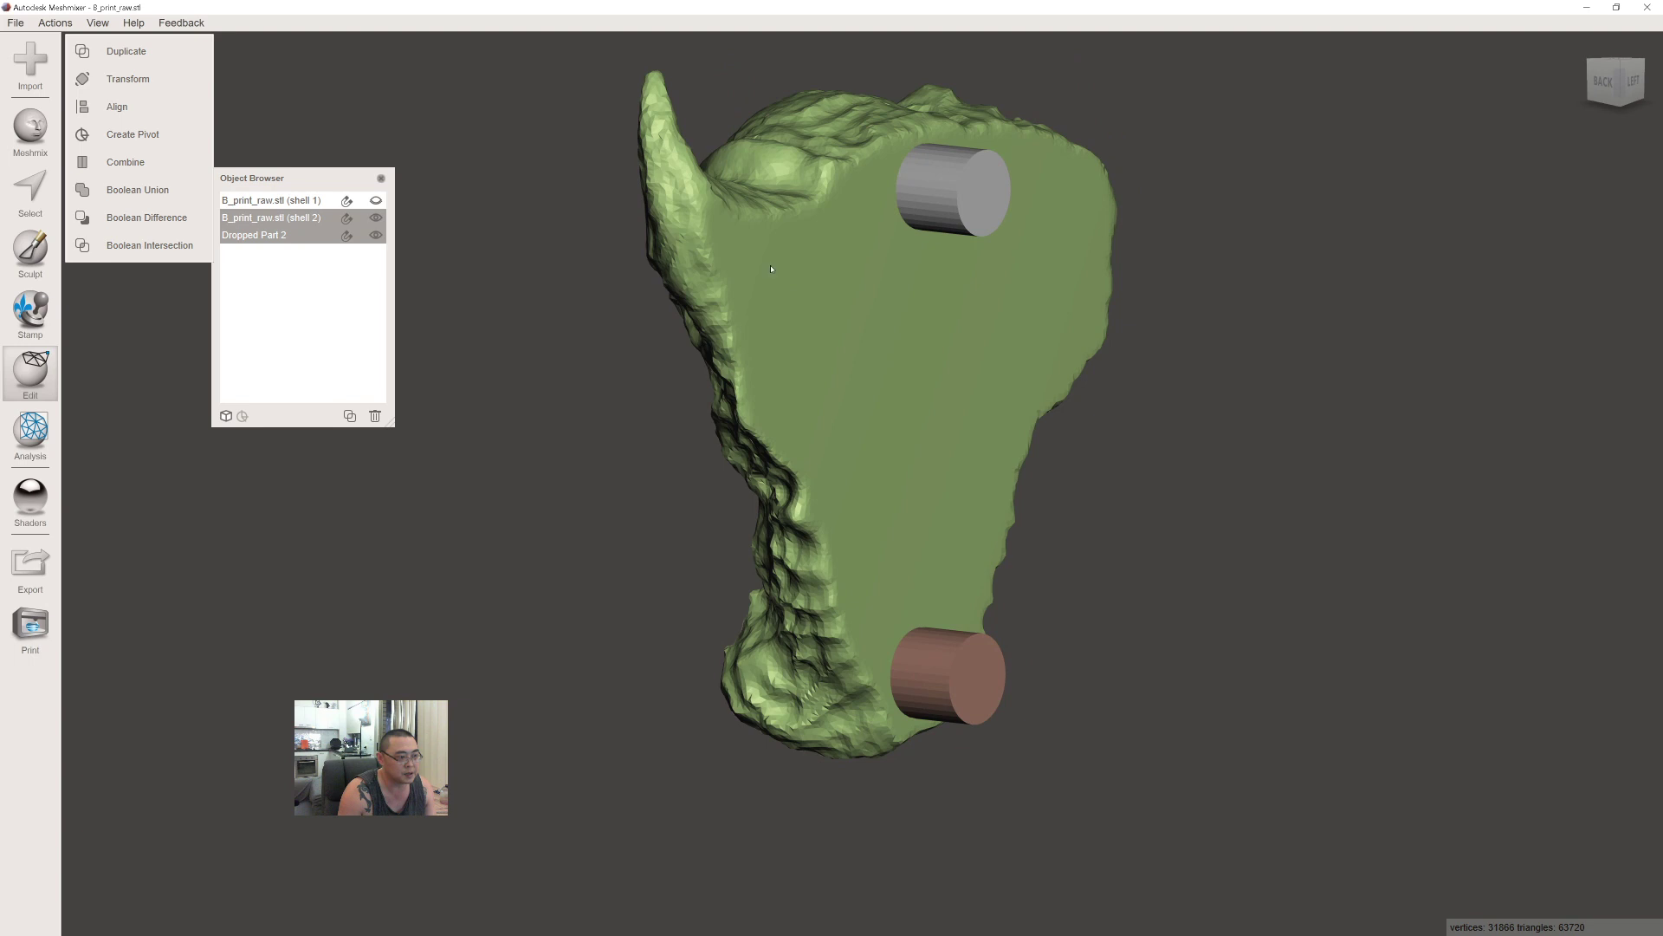
{"action": "left_click", "coordinate": [178, 197]}
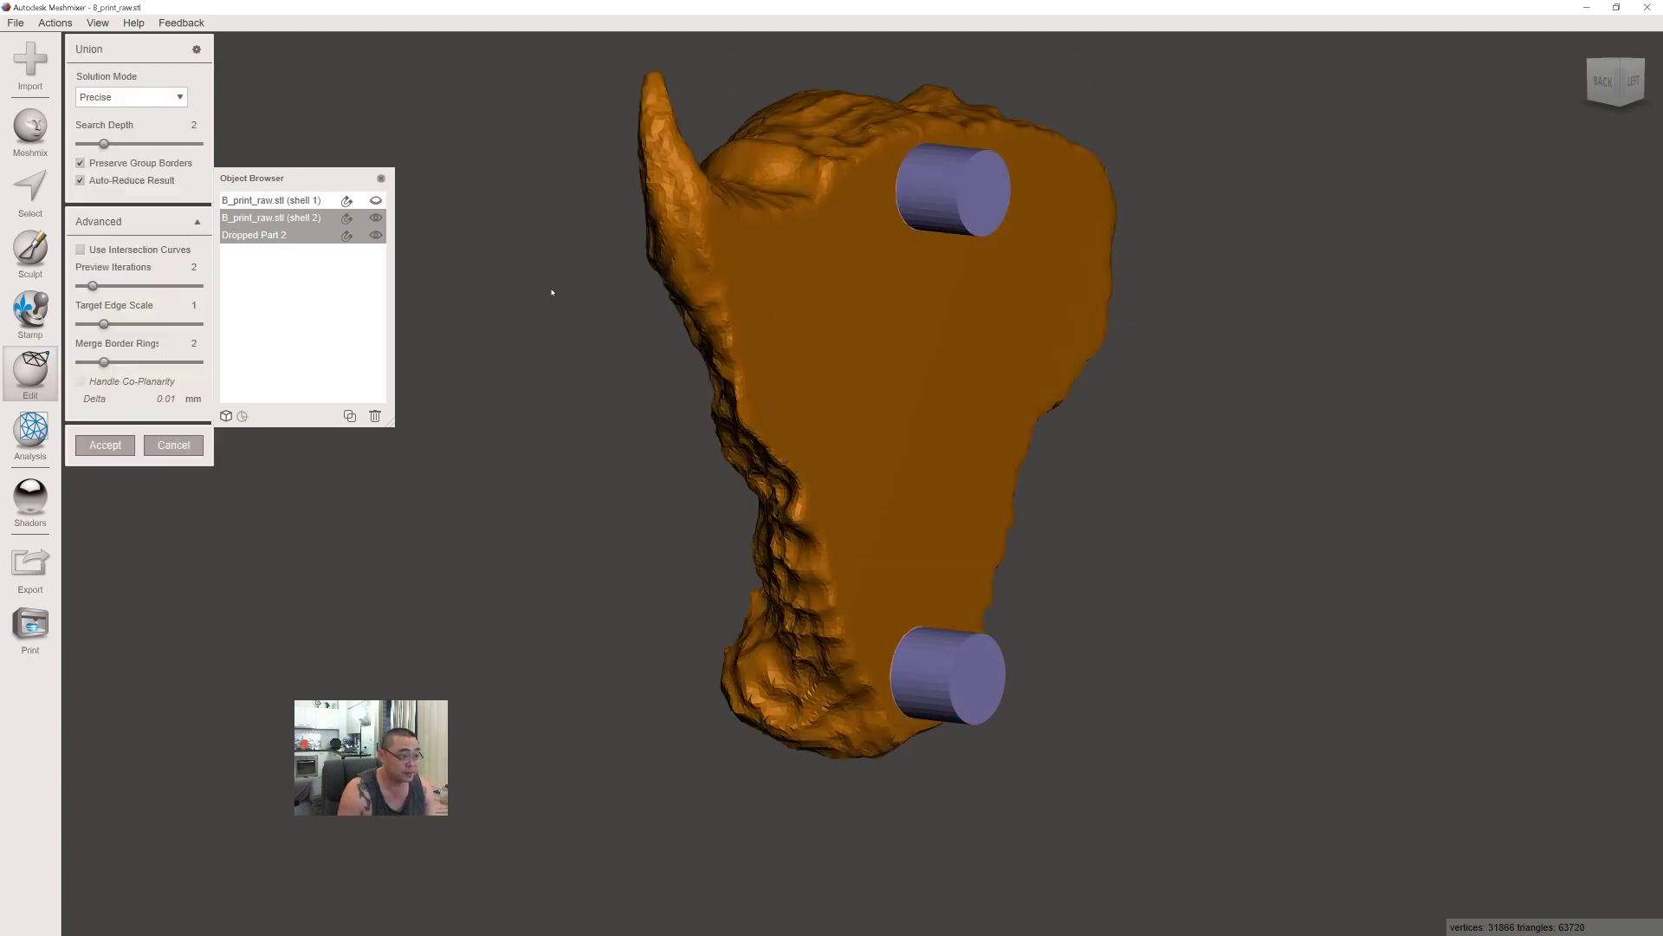
{"action": "middle_click_drag", "start_coordinate": [712, 290], "coordinate": [714, 317]}
{"action": "right_click_drag", "start_coordinate": [714, 319], "coordinate": [681, 339]}
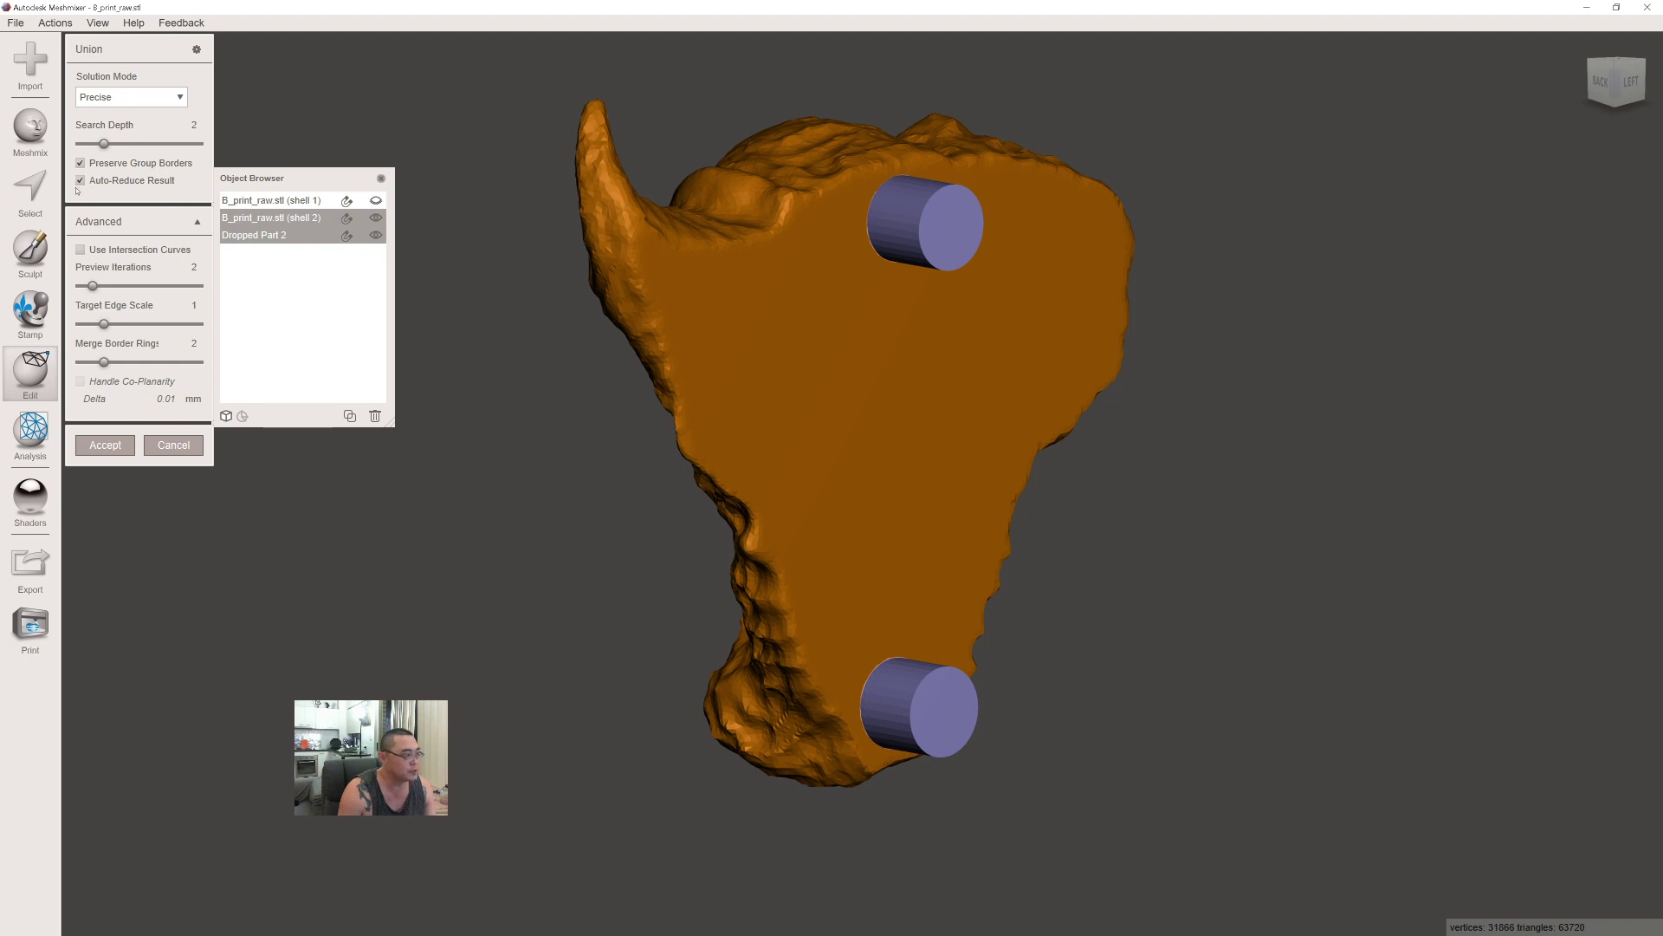
{"action": "left_click", "coordinate": [81, 180]}
{"action": "left_click", "coordinate": [82, 249]}
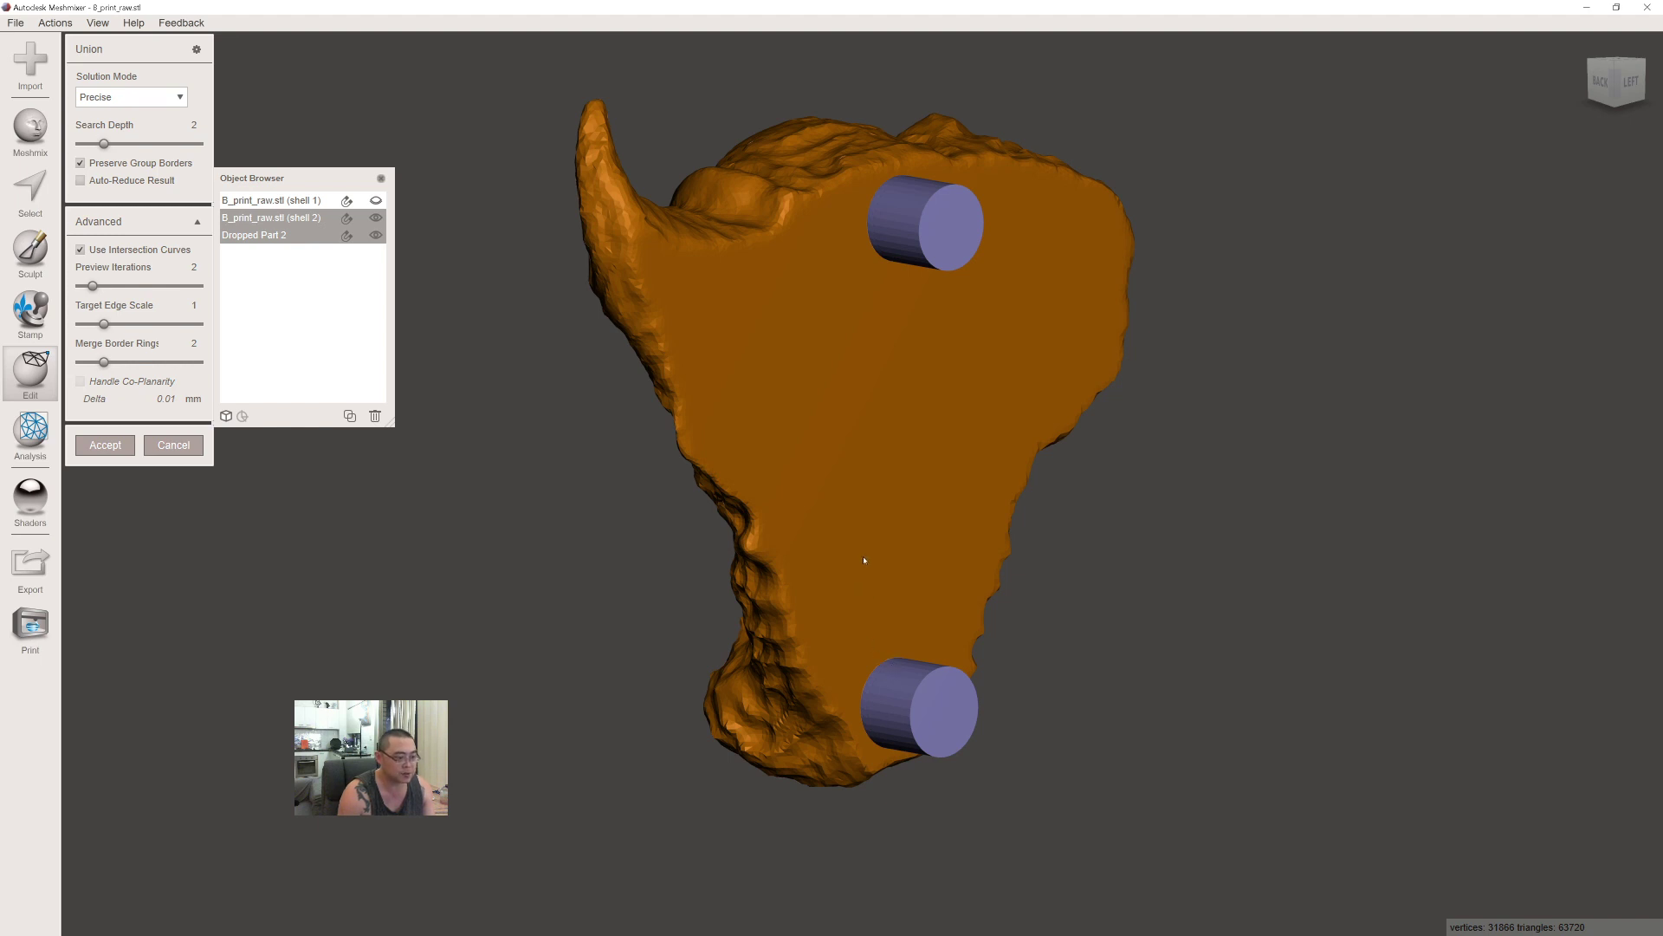
Inspect the wide-end cylinder's joint with the wireframe displayed, accept the union, and turn the wireframe off.
{"action": "scroll", "coordinate": [869, 592], "scroll_direction": "up", "scroll_amount": 5}
{"action": "scroll", "coordinate": [920, 515], "scroll_direction": "up", "scroll_amount": 4}
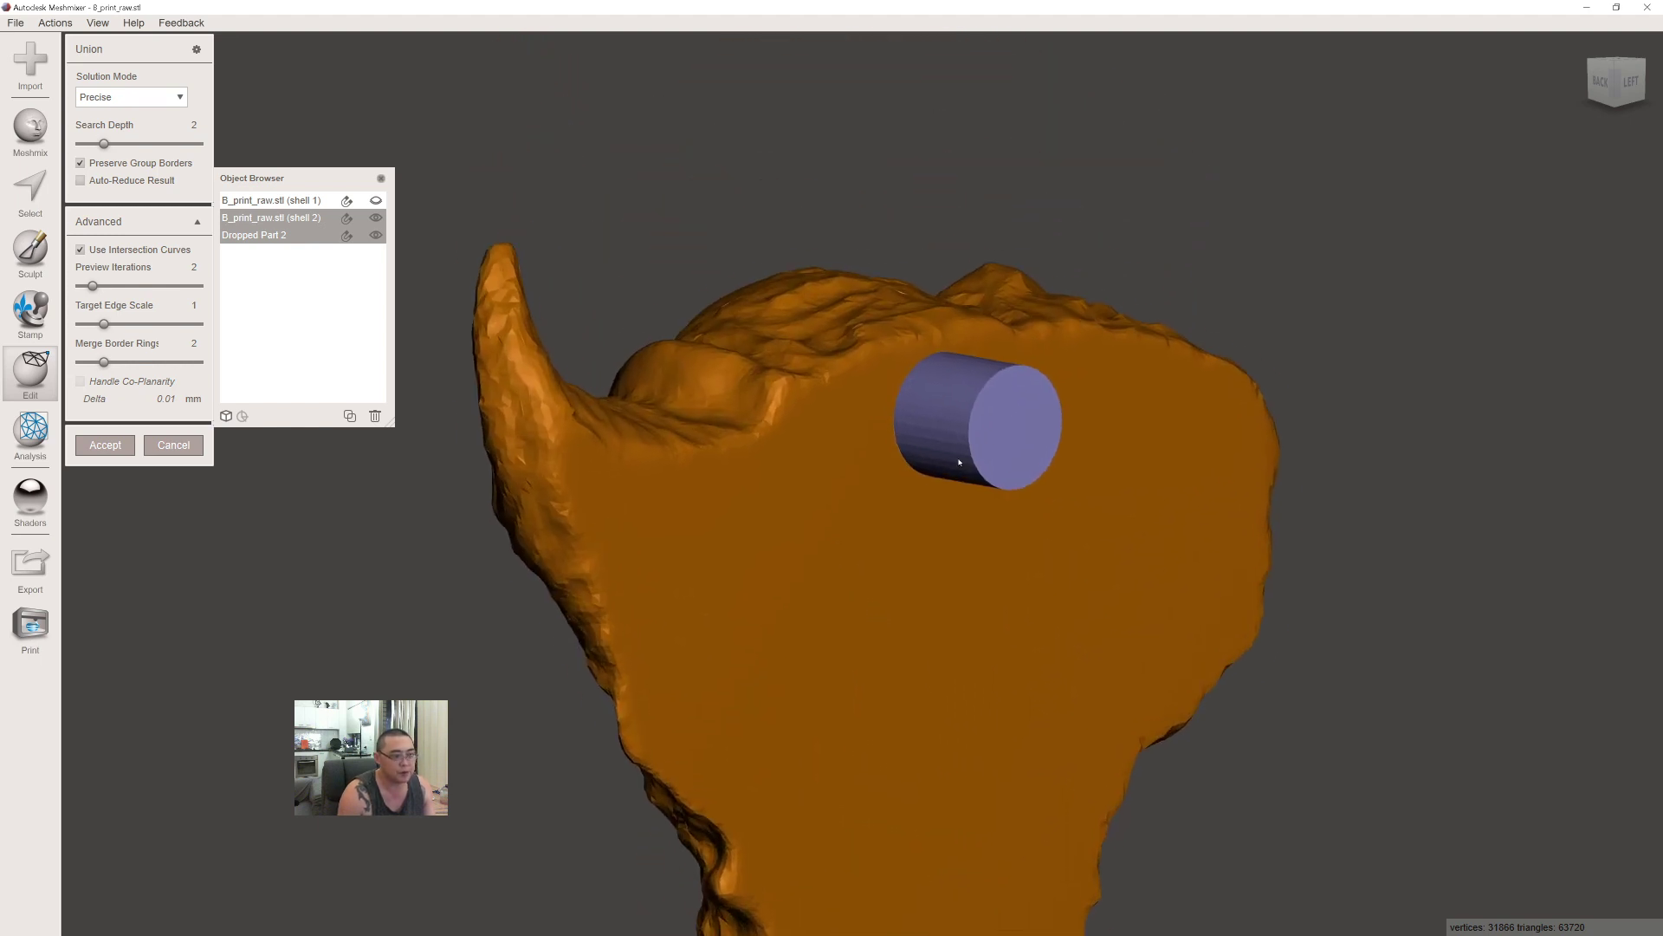
{"action": "right_click_drag", "start_coordinate": [865, 520], "coordinate": [867, 534]}
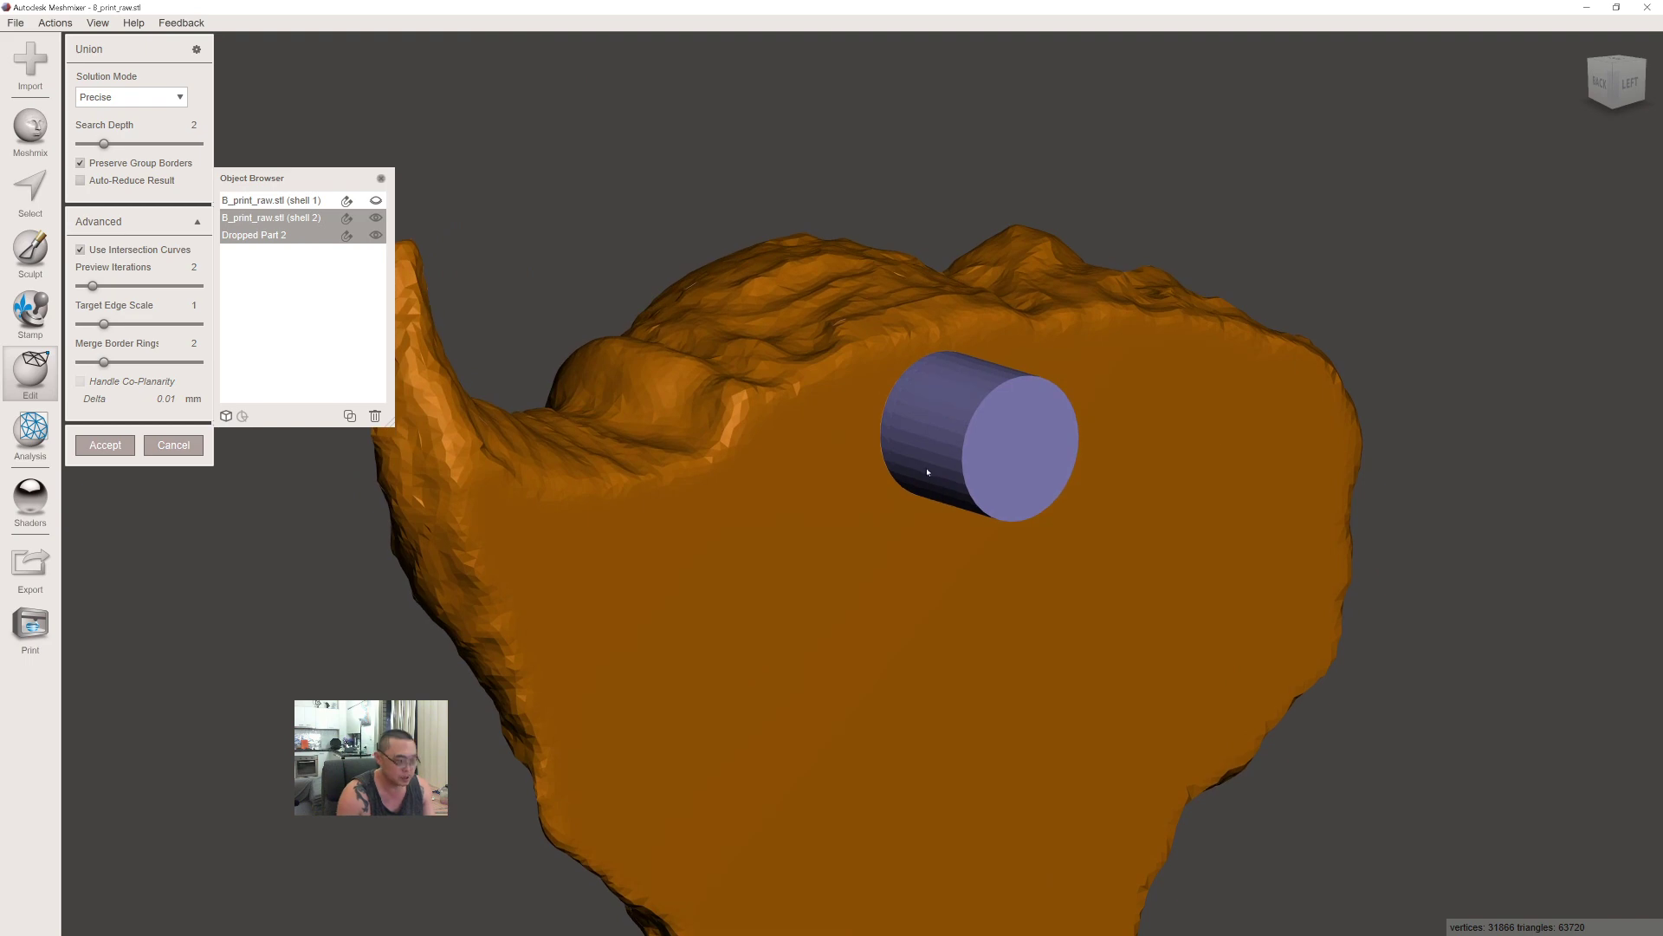
{"action": "key", "text": "w"}
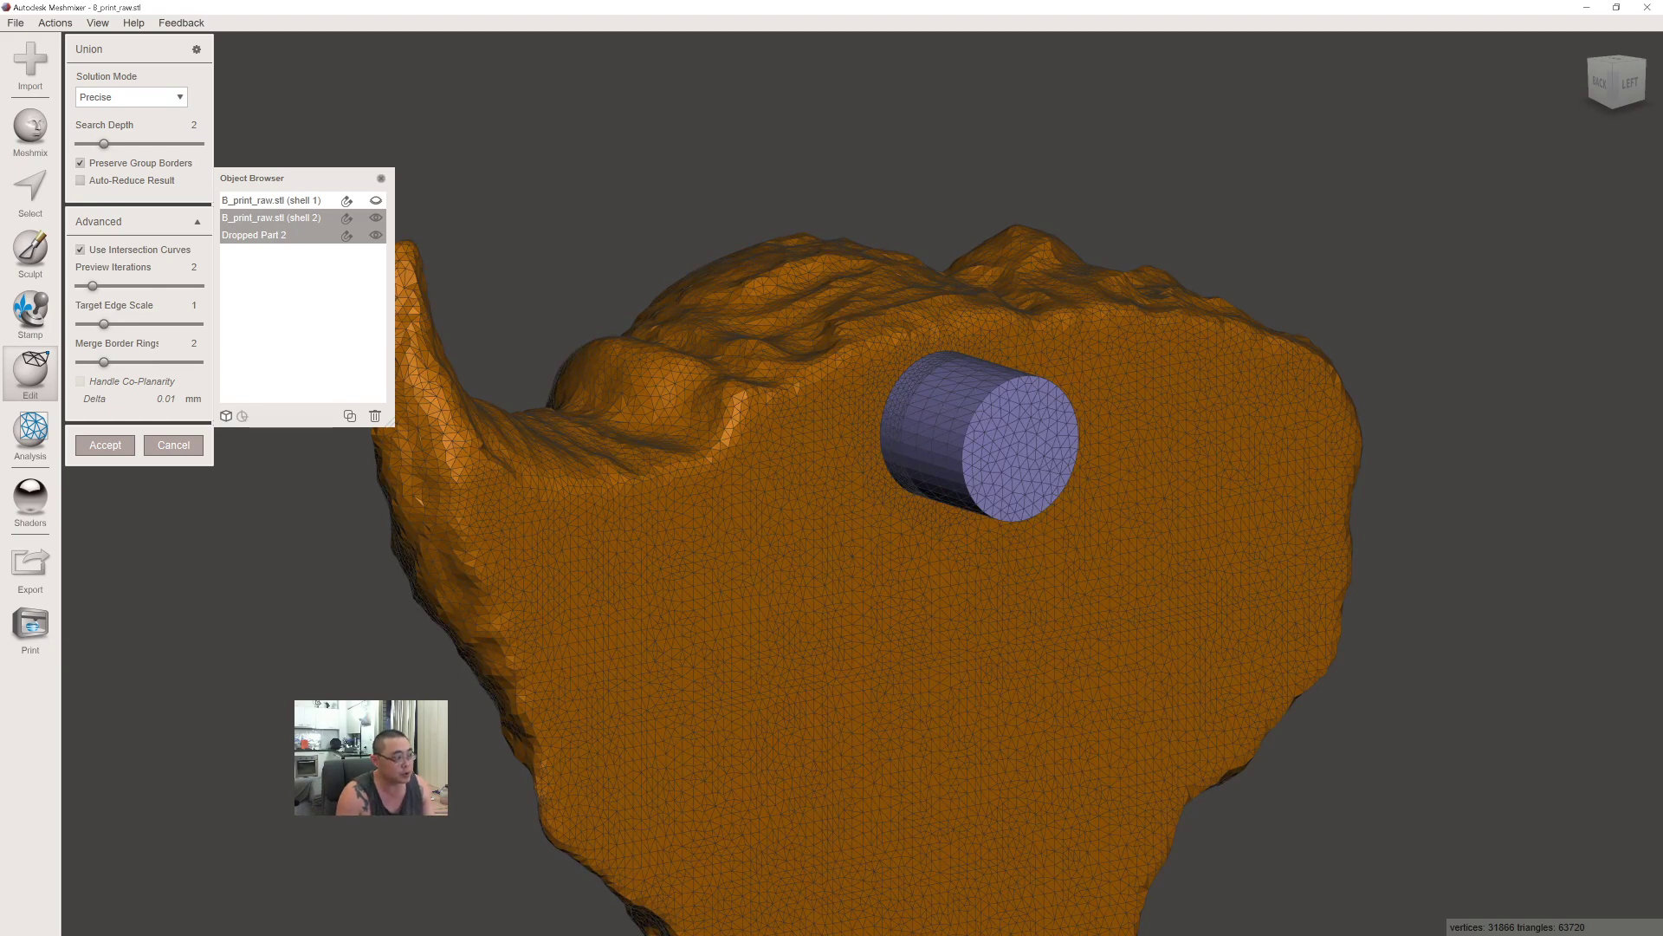
{"action": "left_click", "coordinate": [105, 445]}
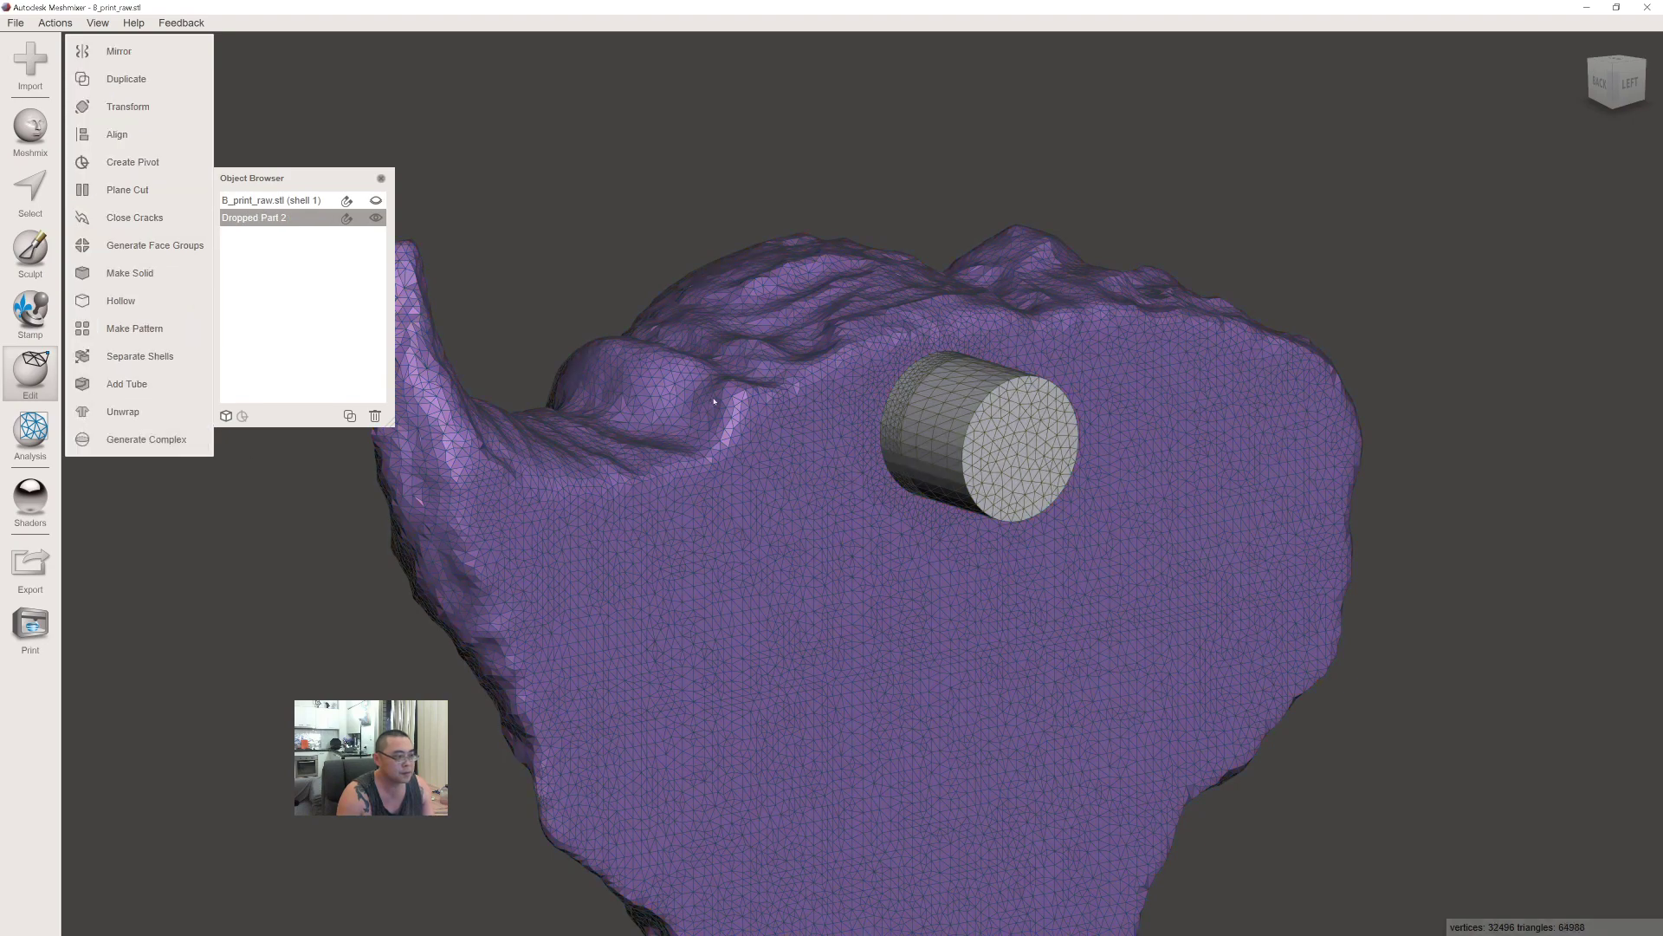
{"action": "key", "text": "w"}
{"action": "scroll", "coordinate": [879, 415], "scroll_direction": "down", "scroll_amount": 4}
{"action": "middle_click_drag", "start_coordinate": [732, 486], "coordinate": [741, 393]}
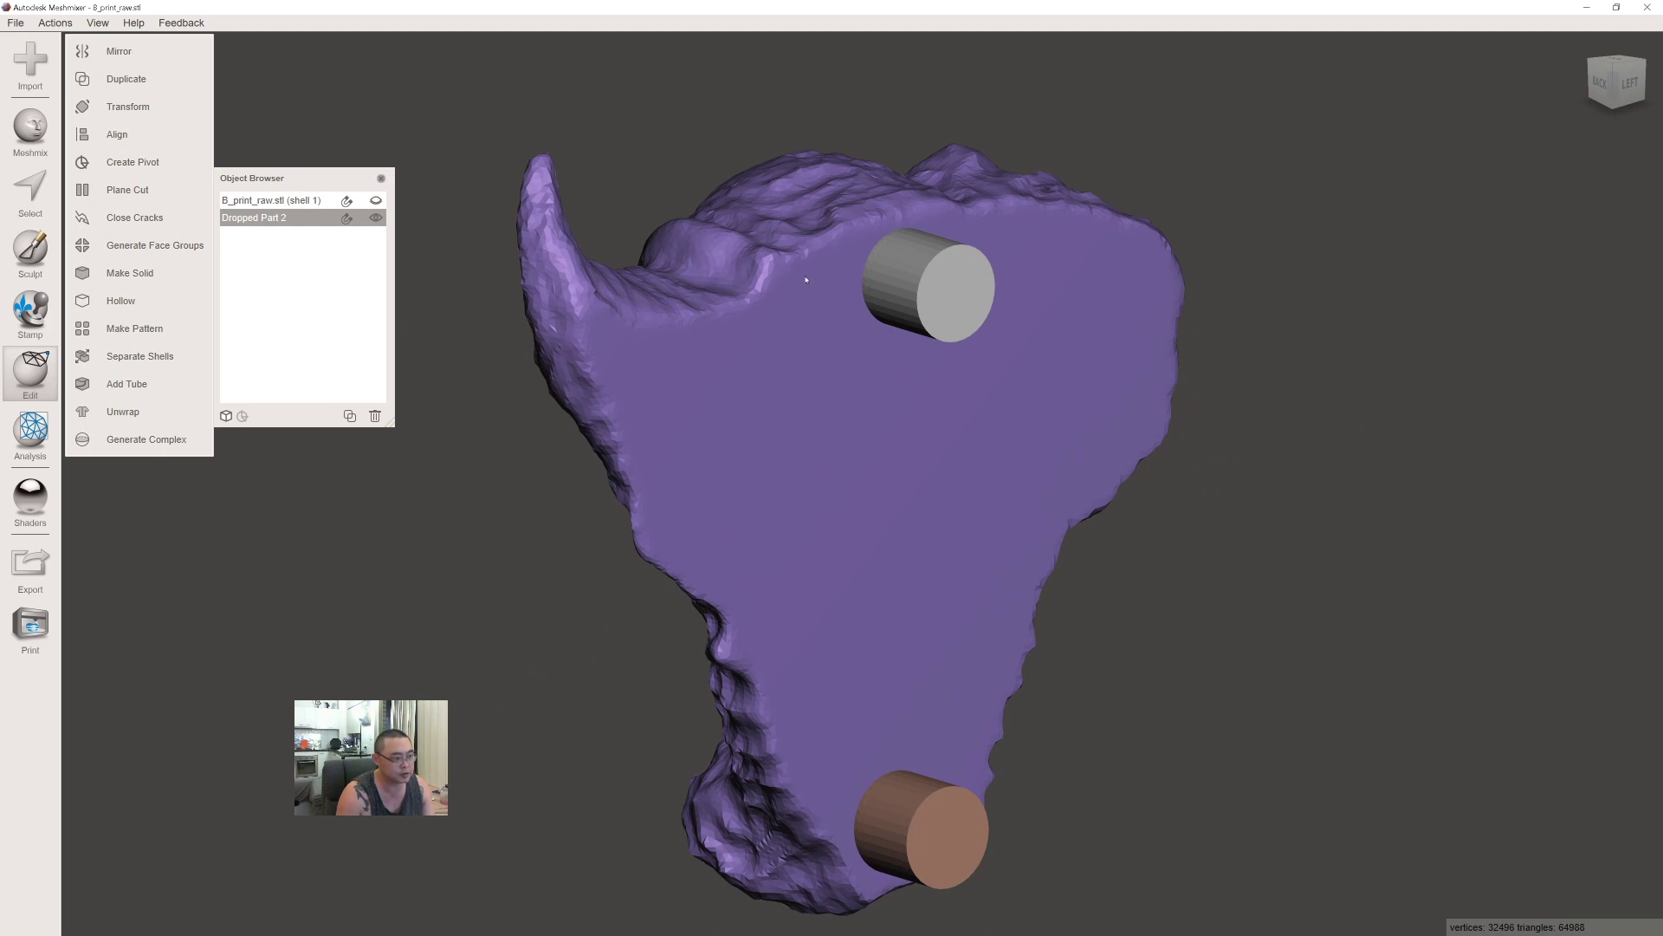
Show the outer skull shell and try a Boolean Difference between it and the merged inner shell with cylinders.
{"action": "left_click", "coordinate": [371, 204]}
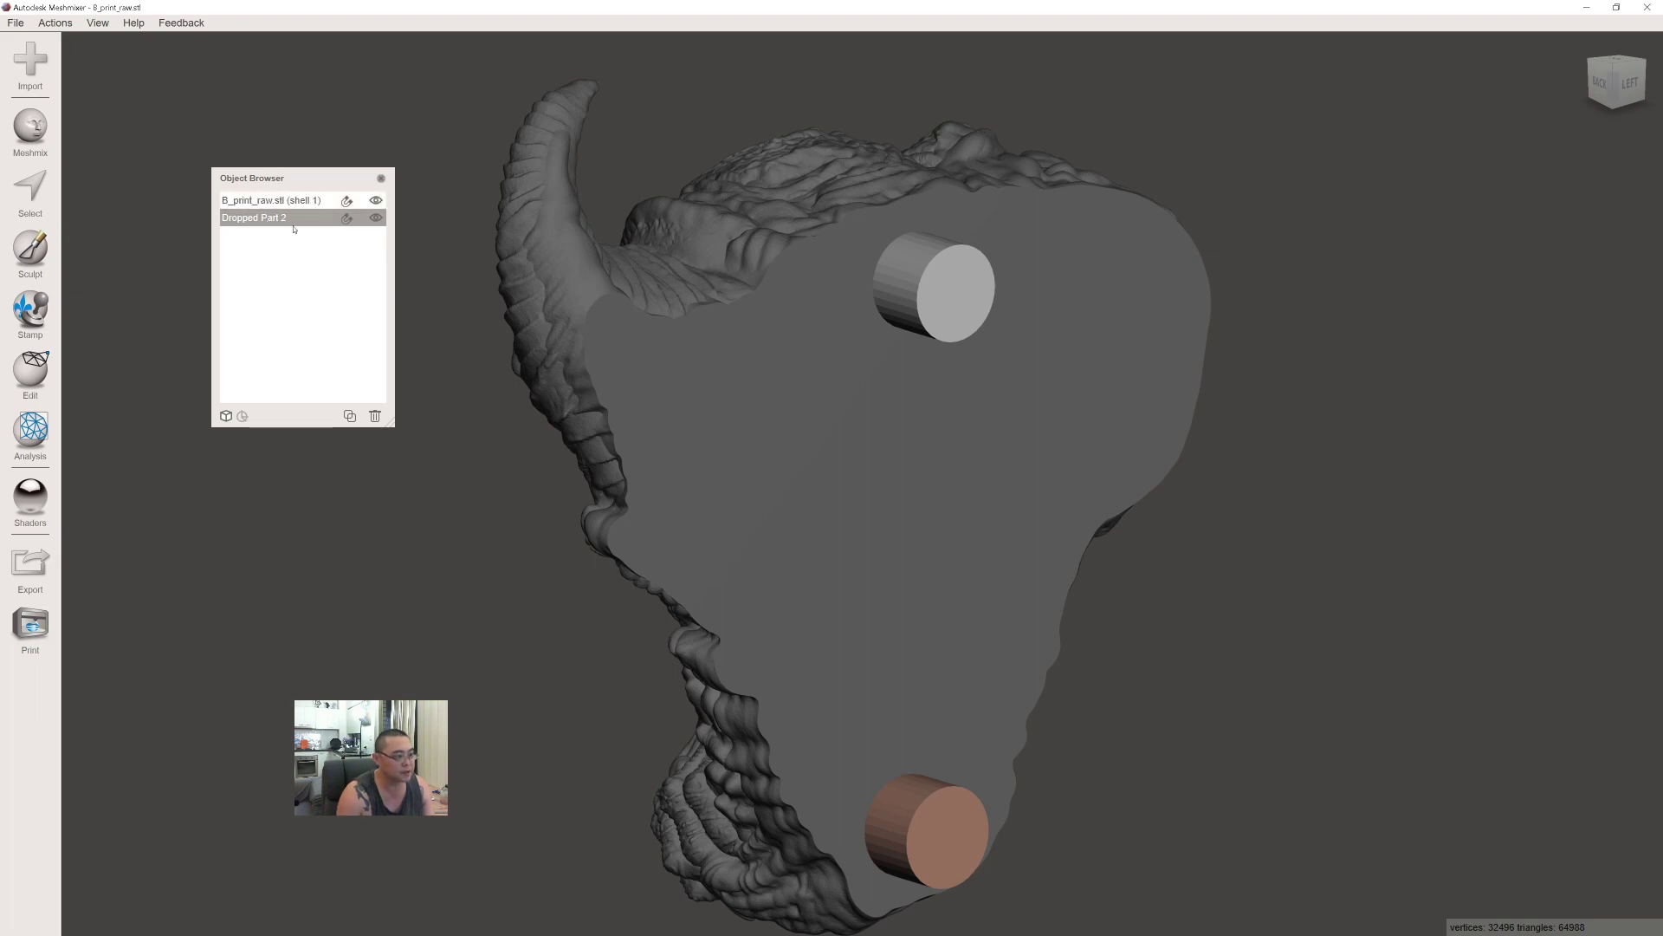
{"action": "left_click", "coordinate": [278, 203], "text": "shift"}
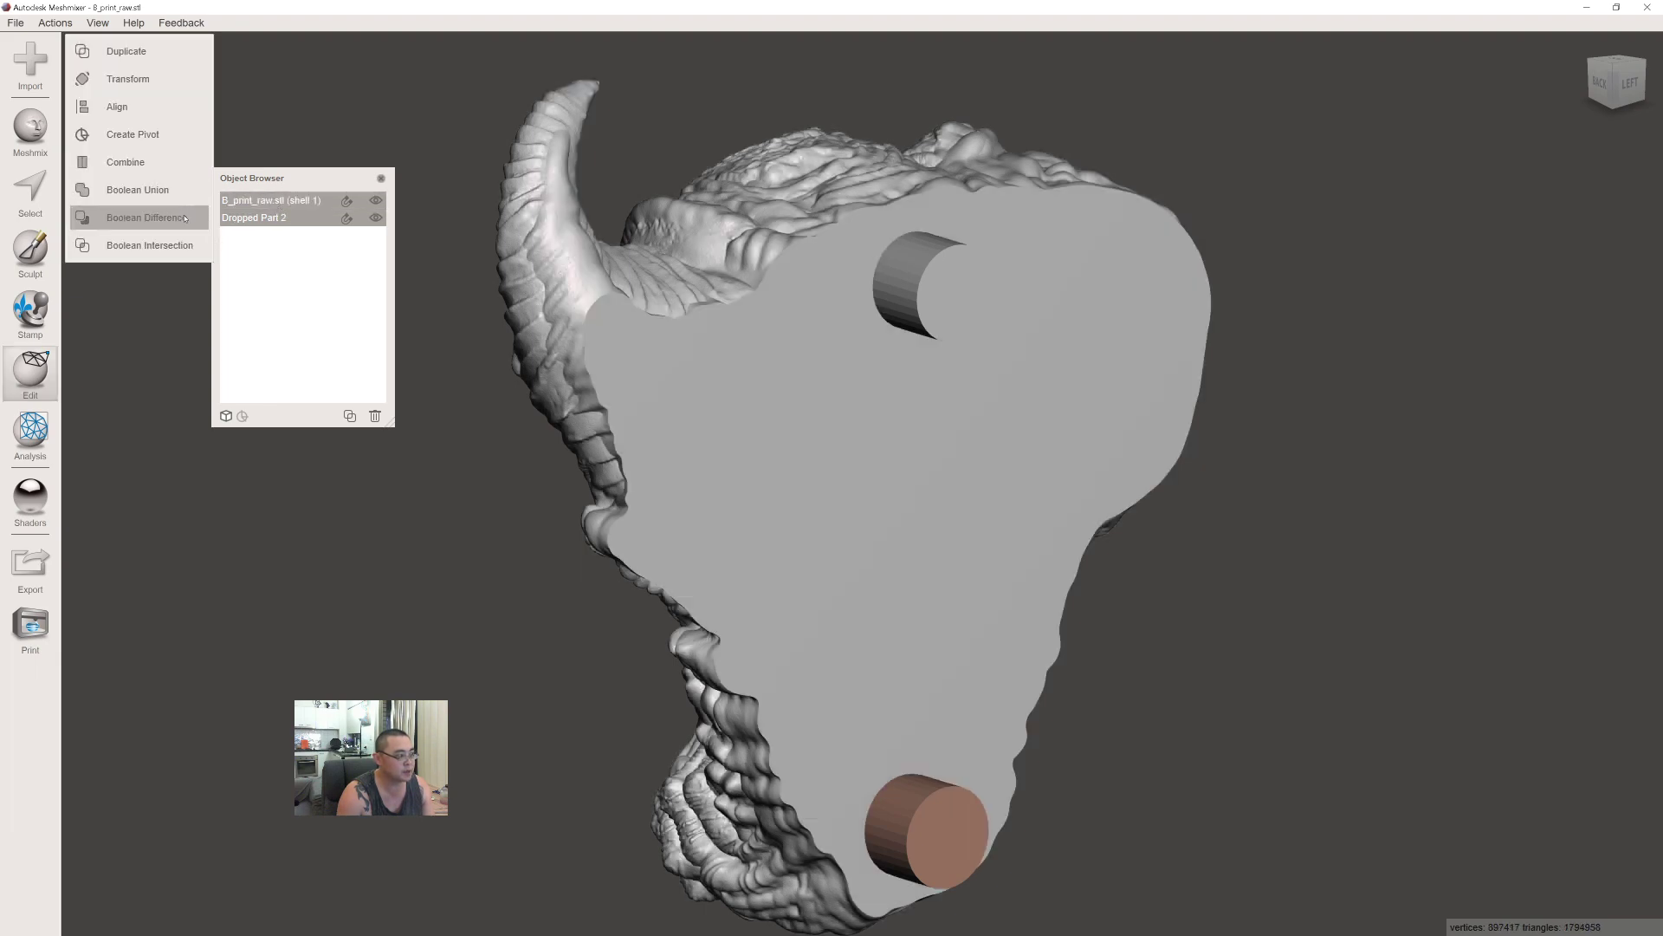
{"action": "left_click", "coordinate": [184, 219]}
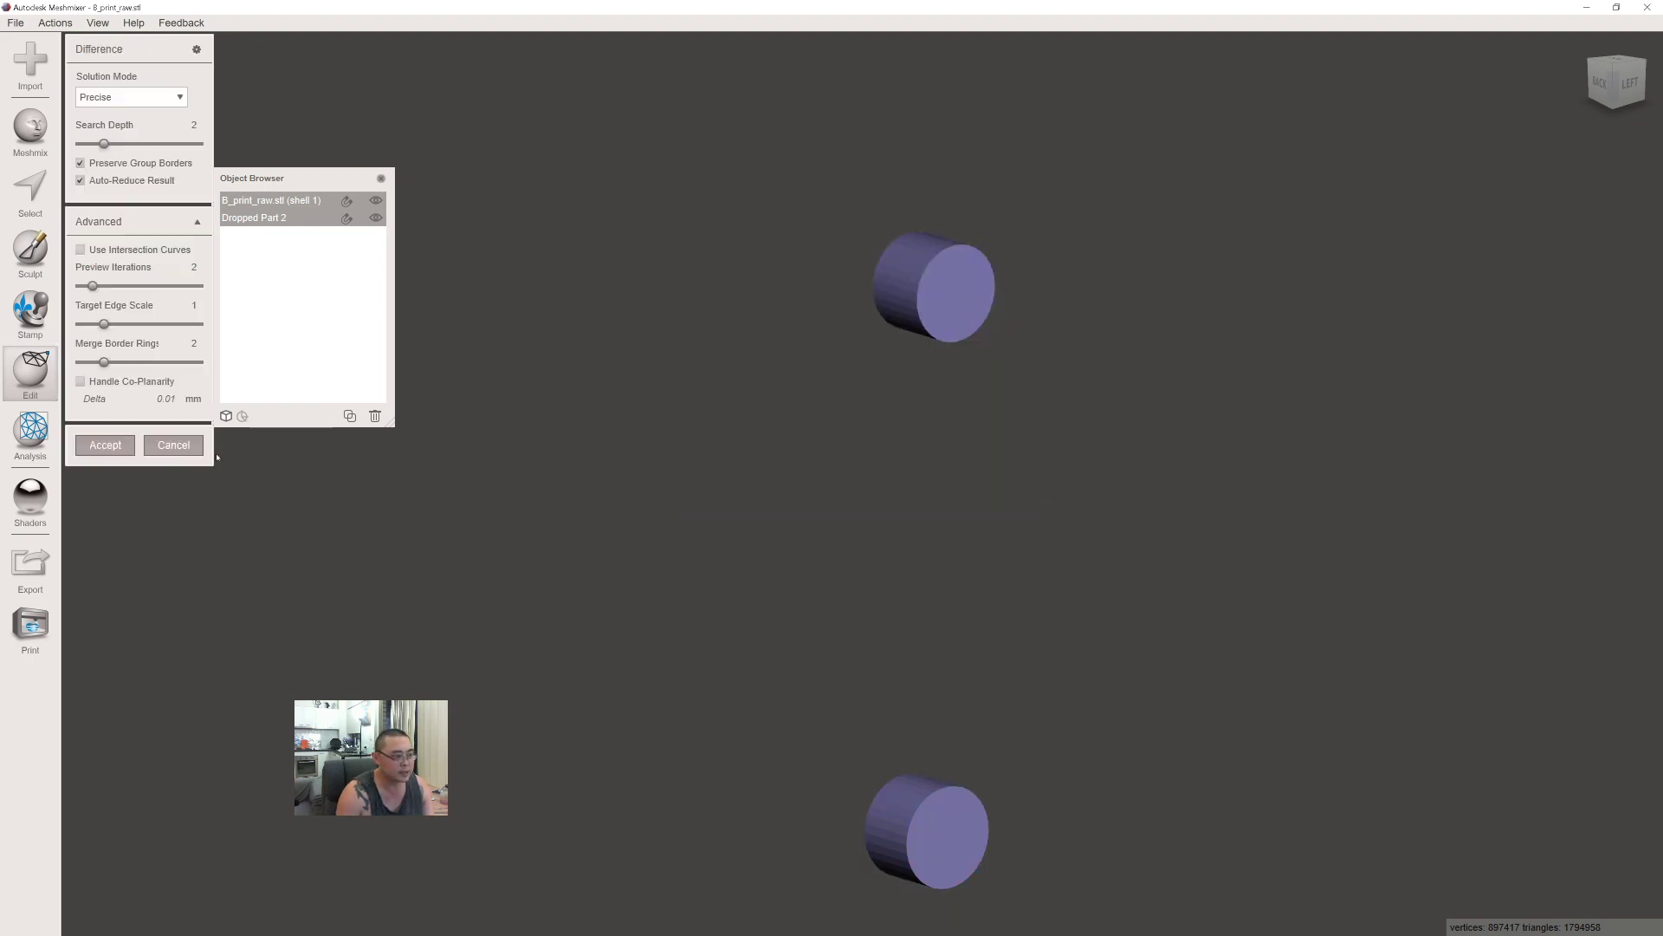
{"action": "left_click", "coordinate": [193, 446]}
{"action": "left_click", "coordinate": [275, 206]}
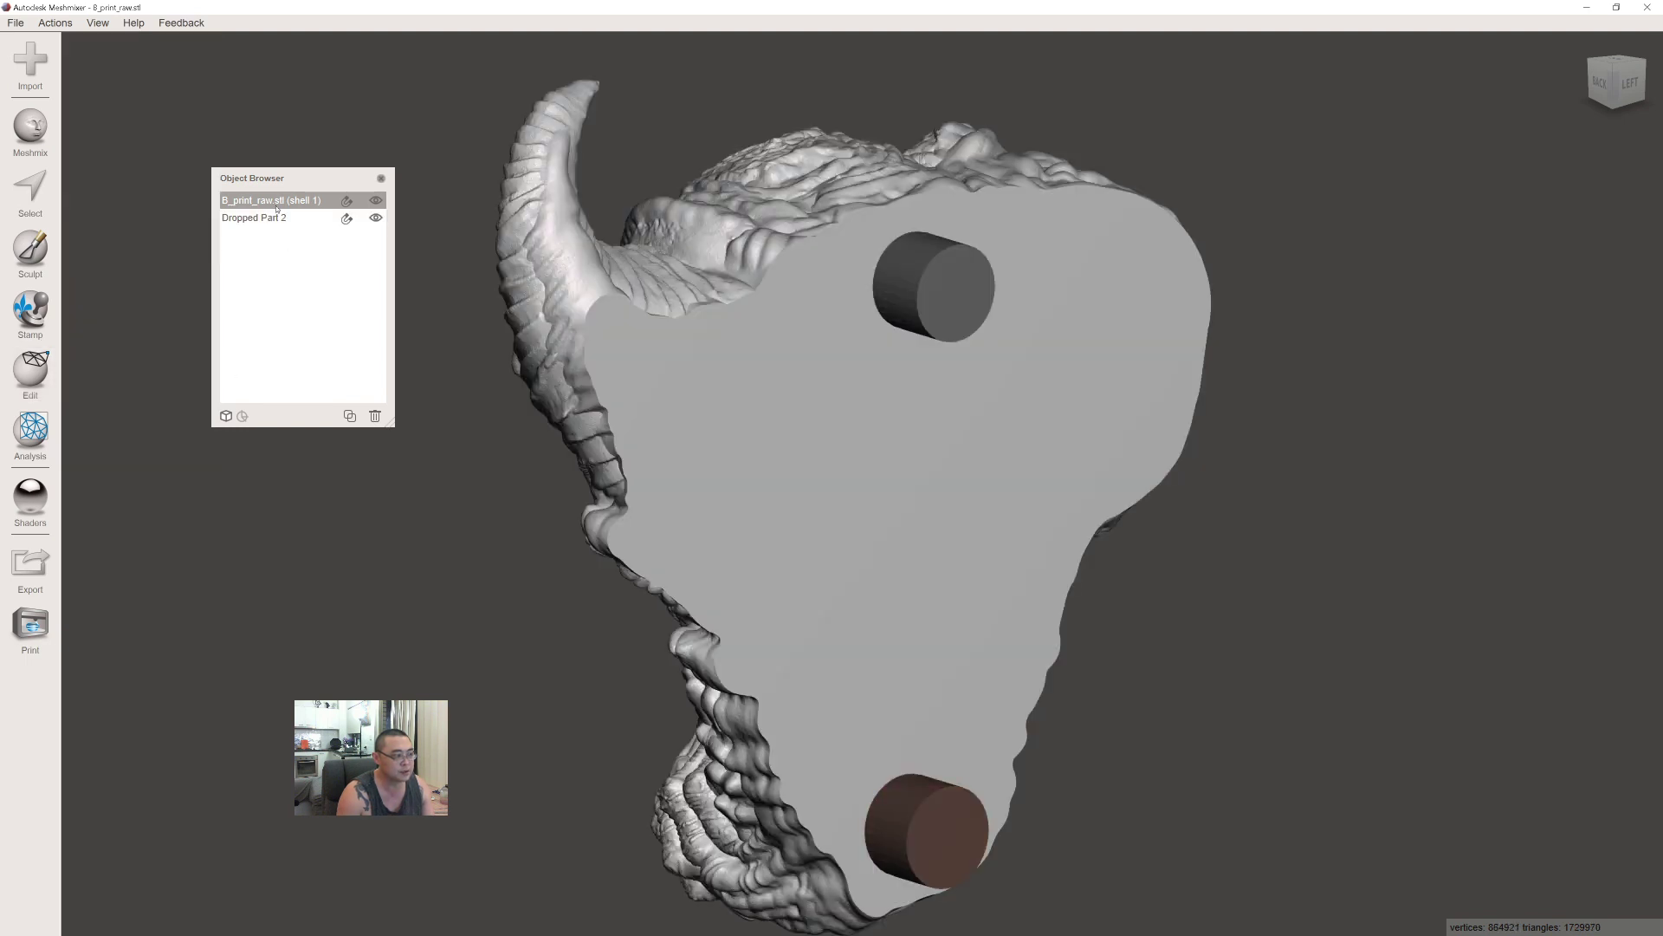
{"action": "left_click", "coordinate": [286, 218], "text": "shift"}
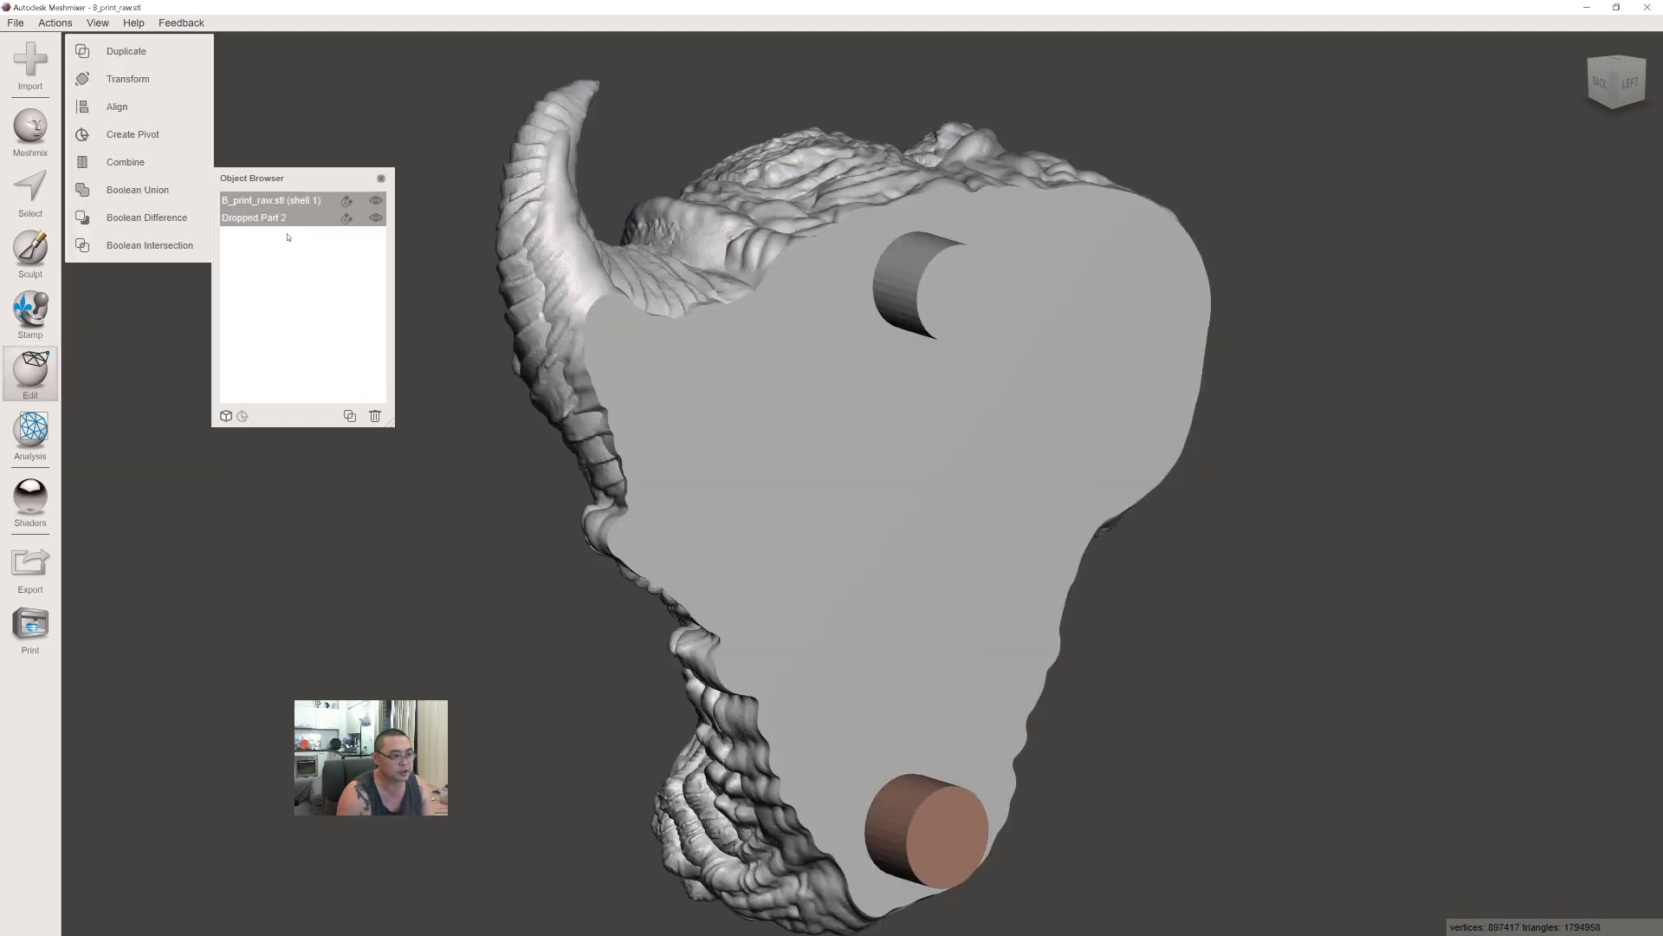
{"action": "left_click", "coordinate": [138, 189]}
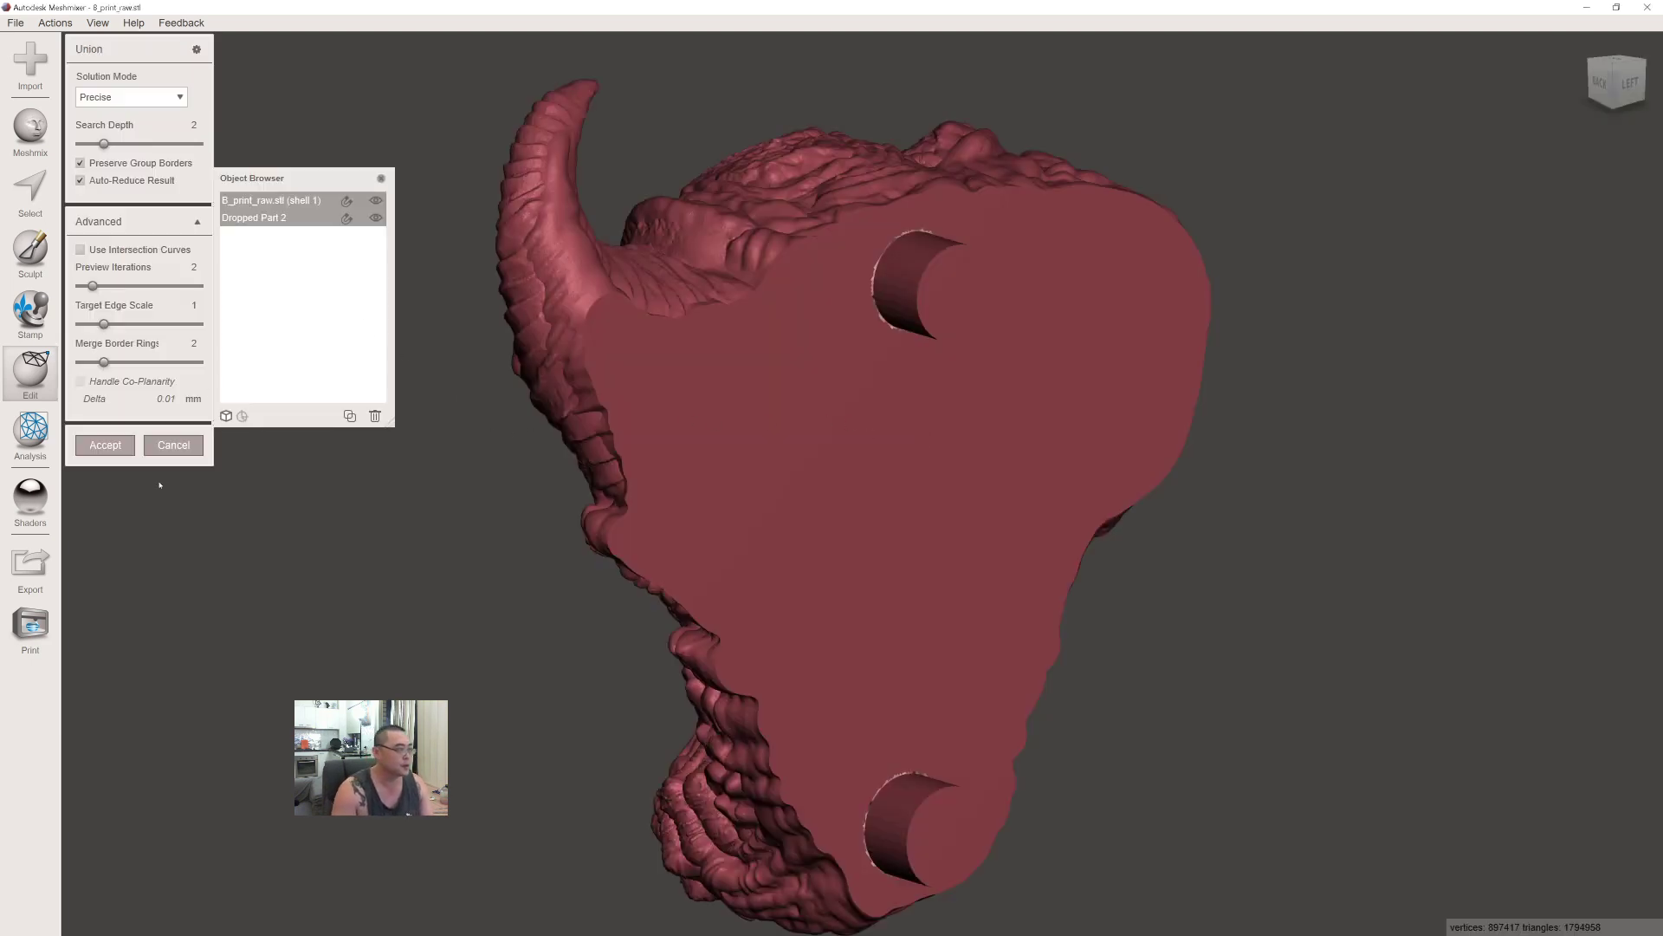
{"action": "left_click", "coordinate": [173, 445]}
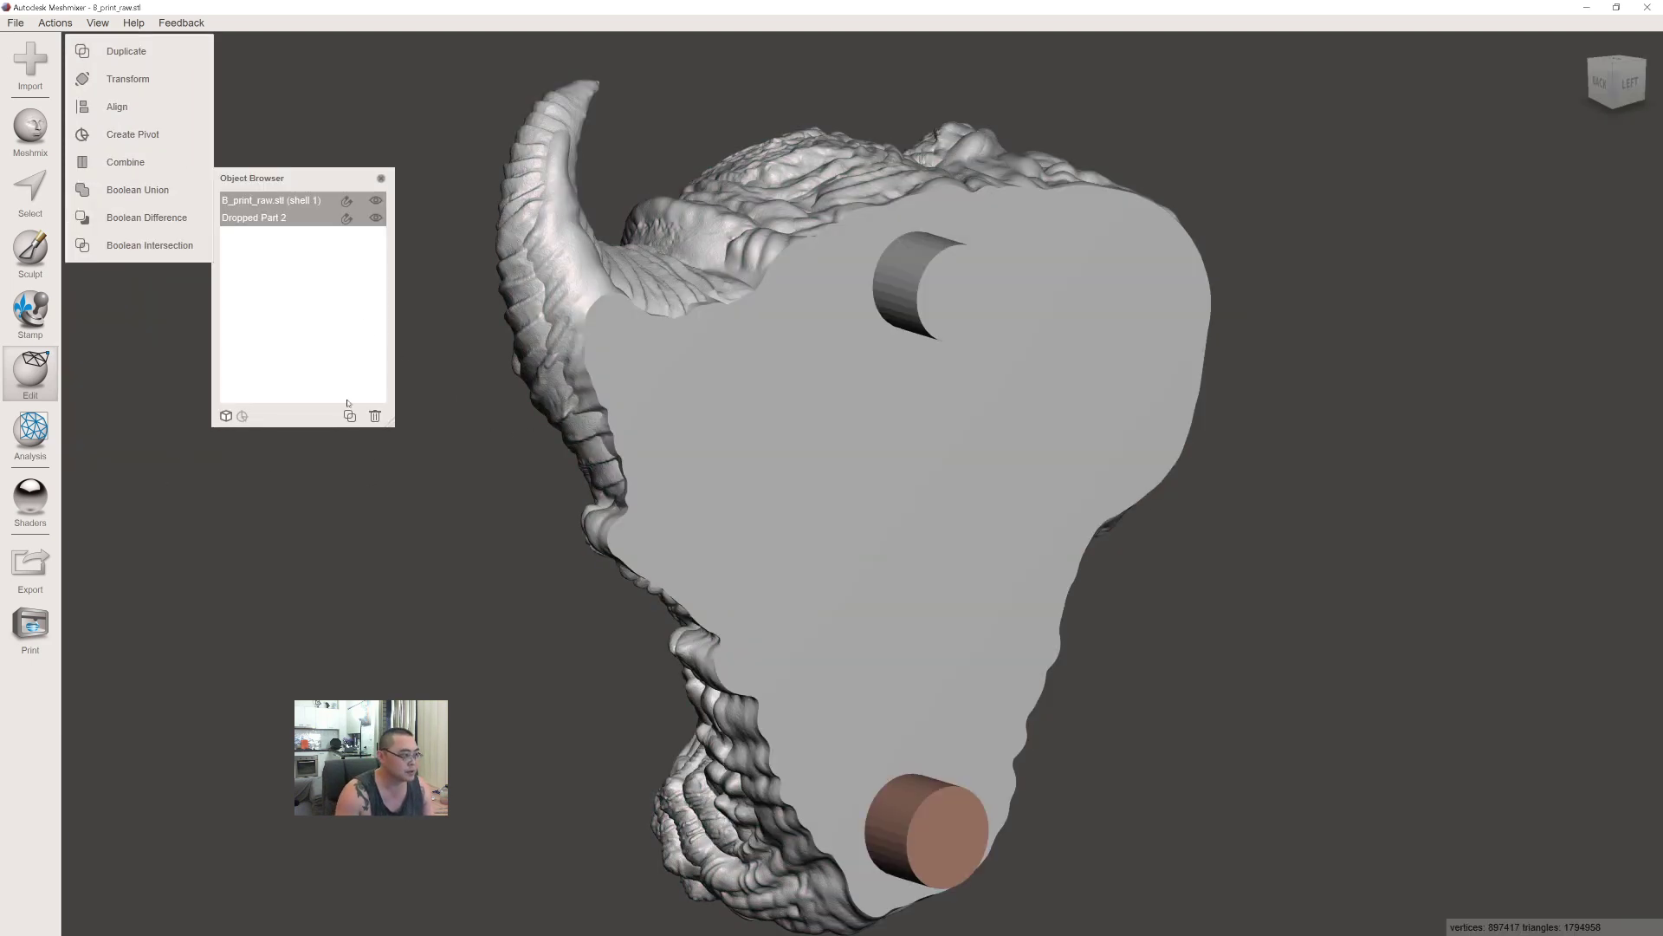
Subtract the merged inner shell and cylinders from the outer skull with Boolean Difference, Auto-Reduce Result off and Use Intersection Curves on.
{"action": "left_click", "coordinate": [289, 200]}
{"action": "left_click", "coordinate": [299, 218], "text": "shift"}
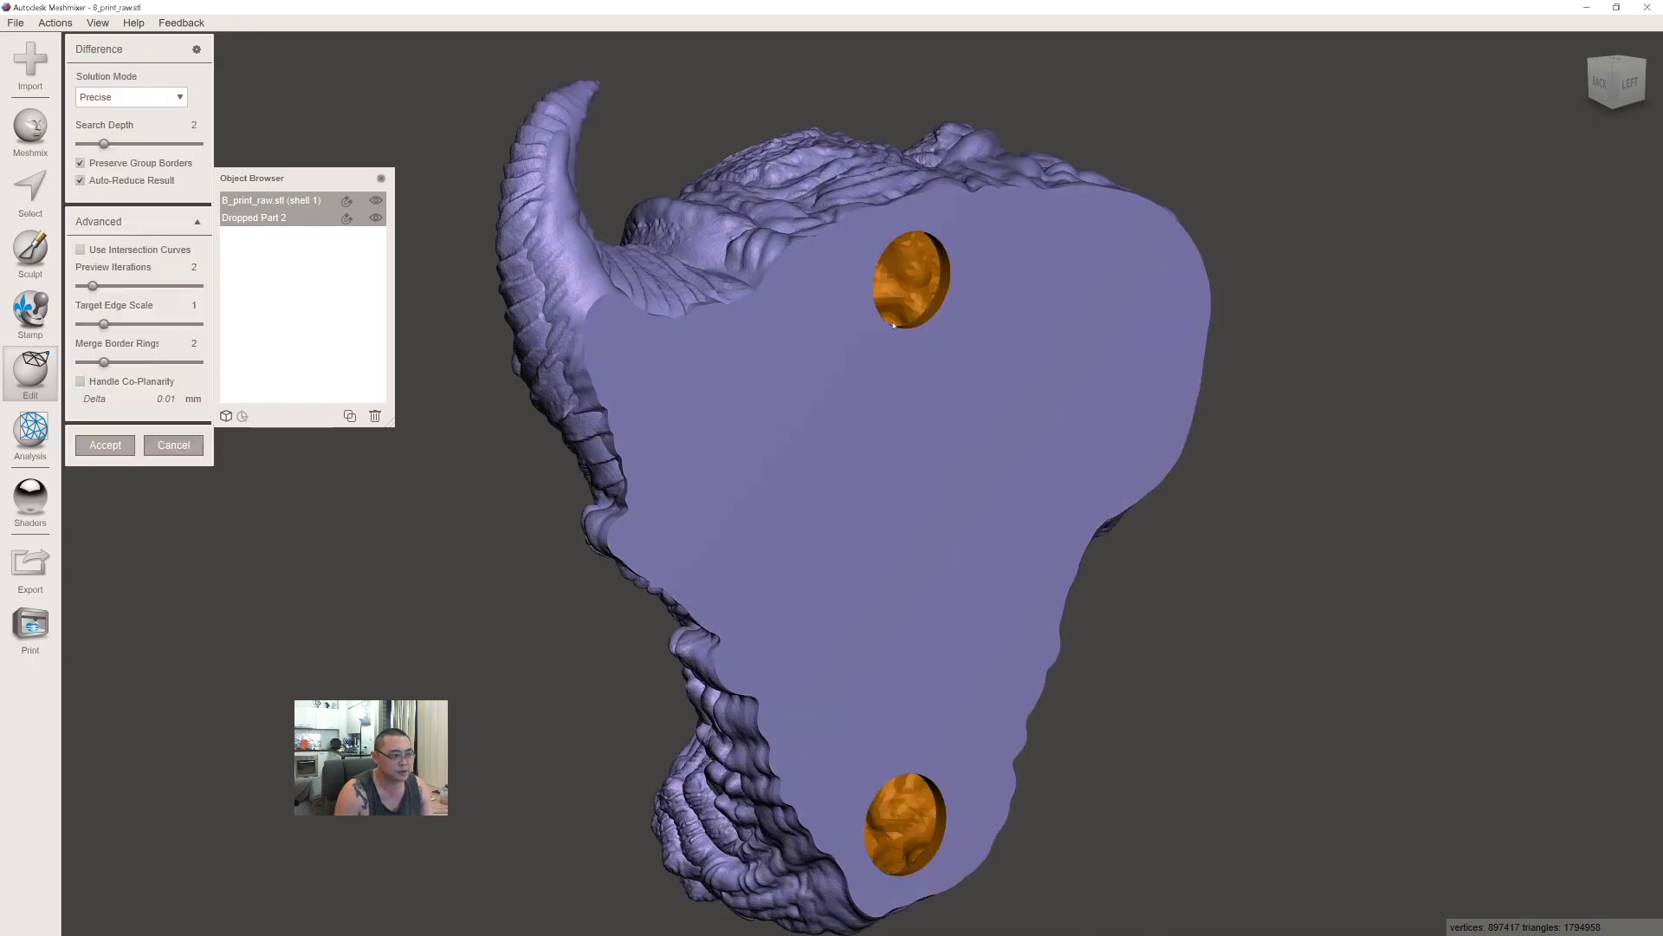
{"action": "right_click_drag", "start_coordinate": [907, 360], "coordinate": [1045, 327]}
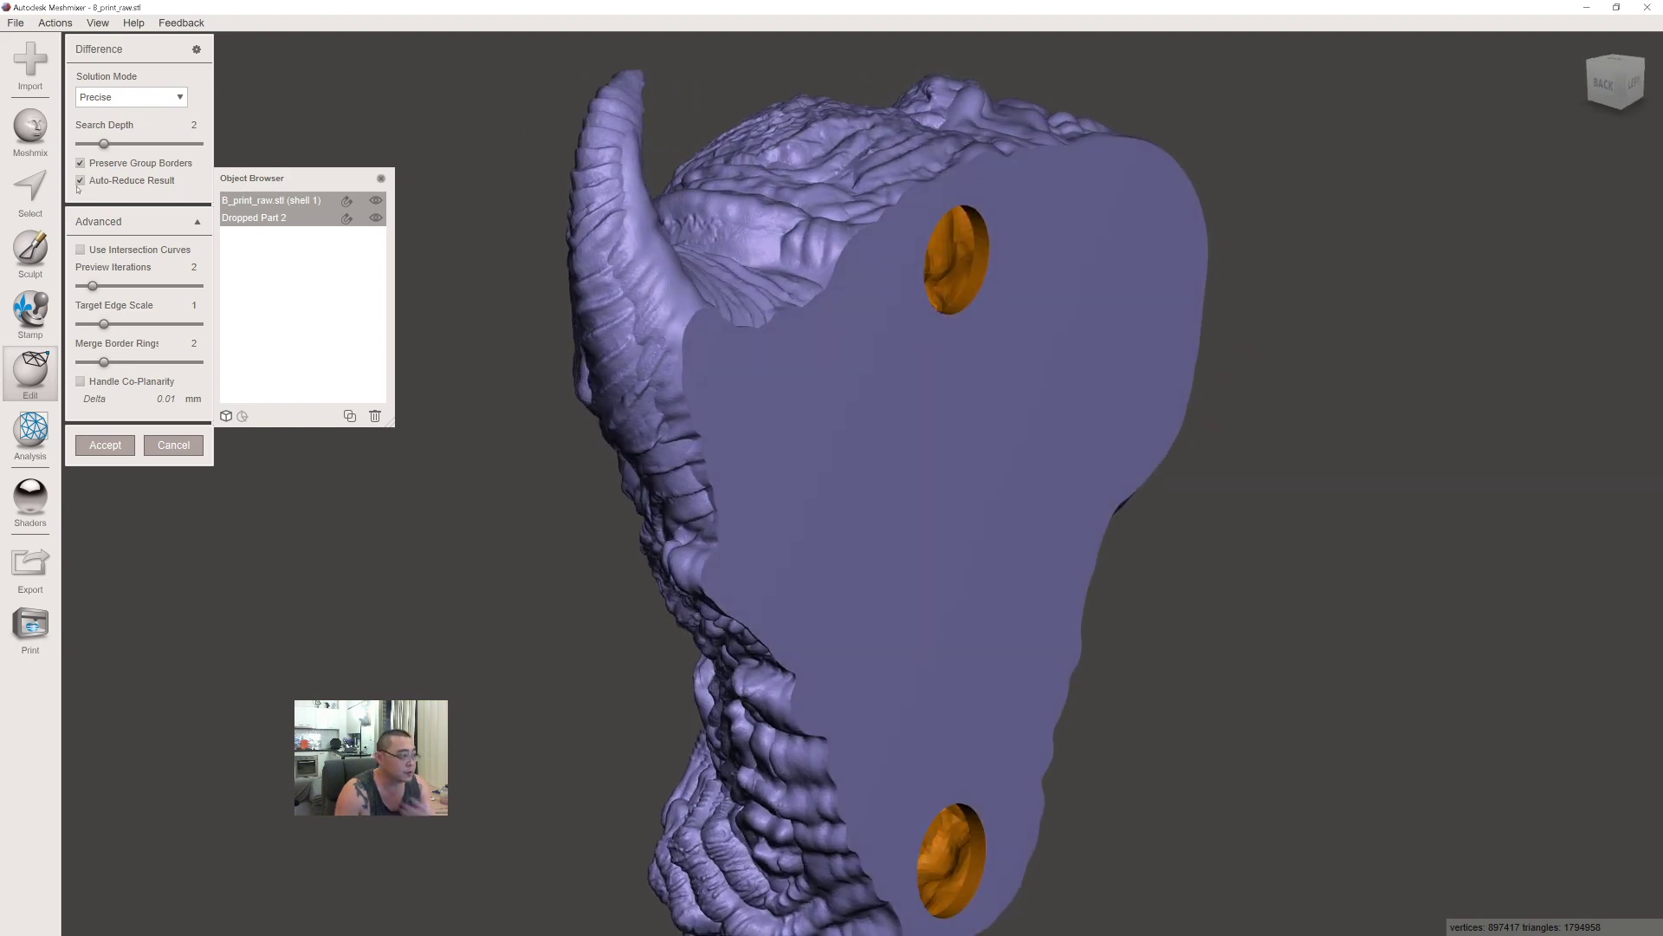
{"action": "left_click", "coordinate": [82, 180]}
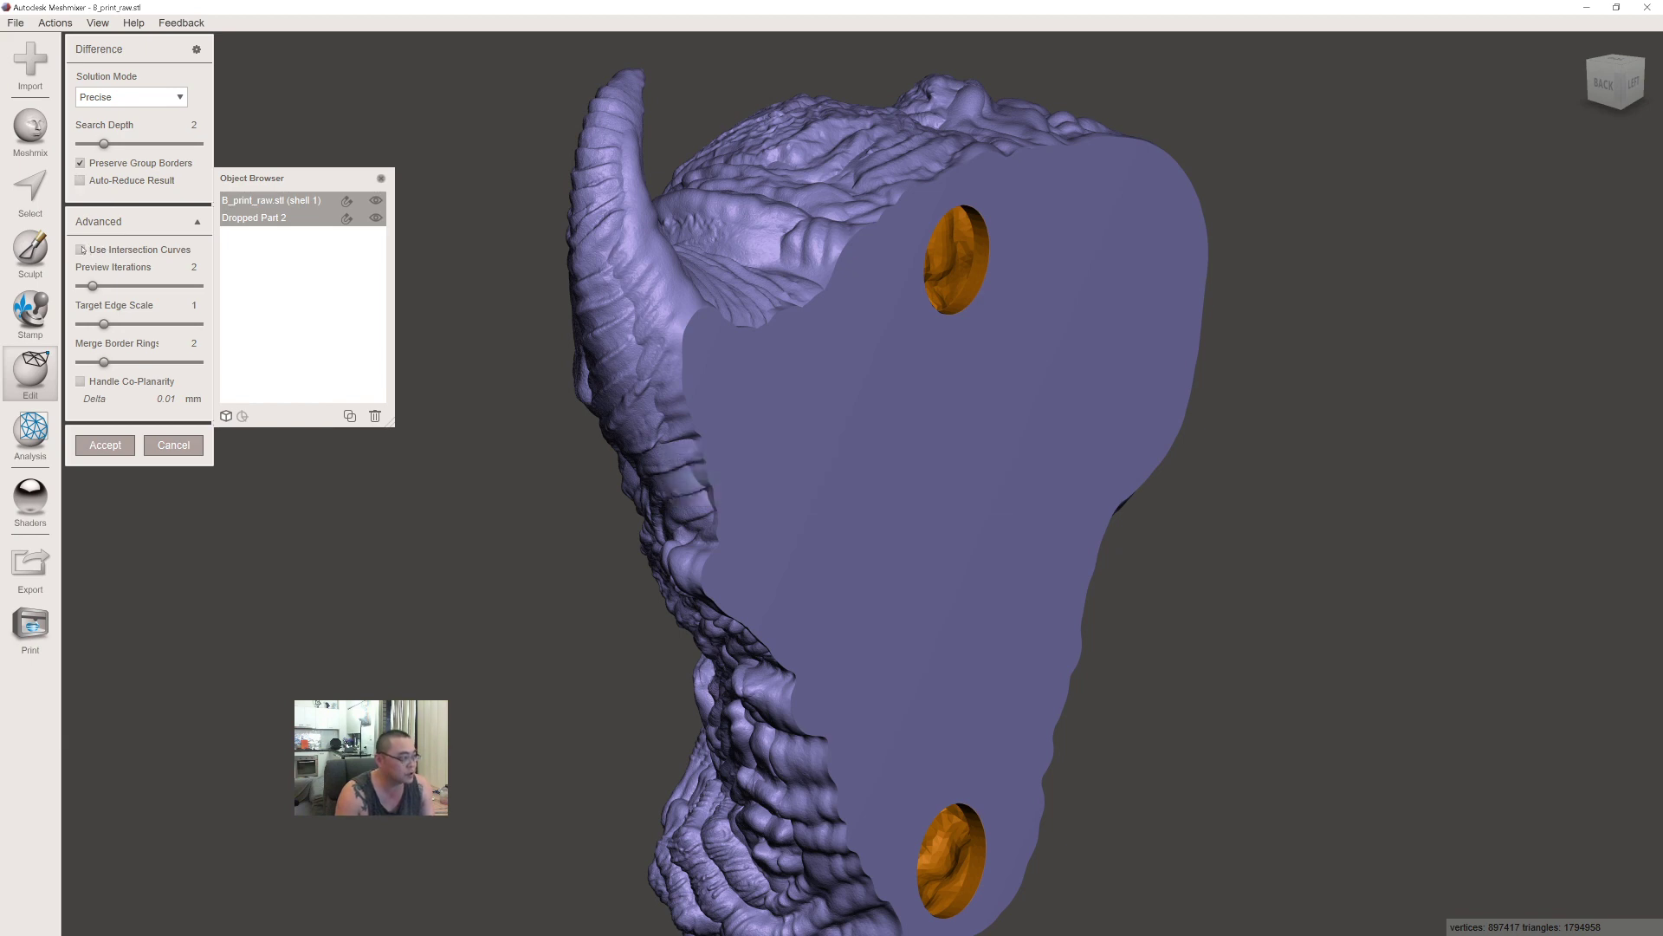
{"action": "left_click", "coordinate": [81, 250]}
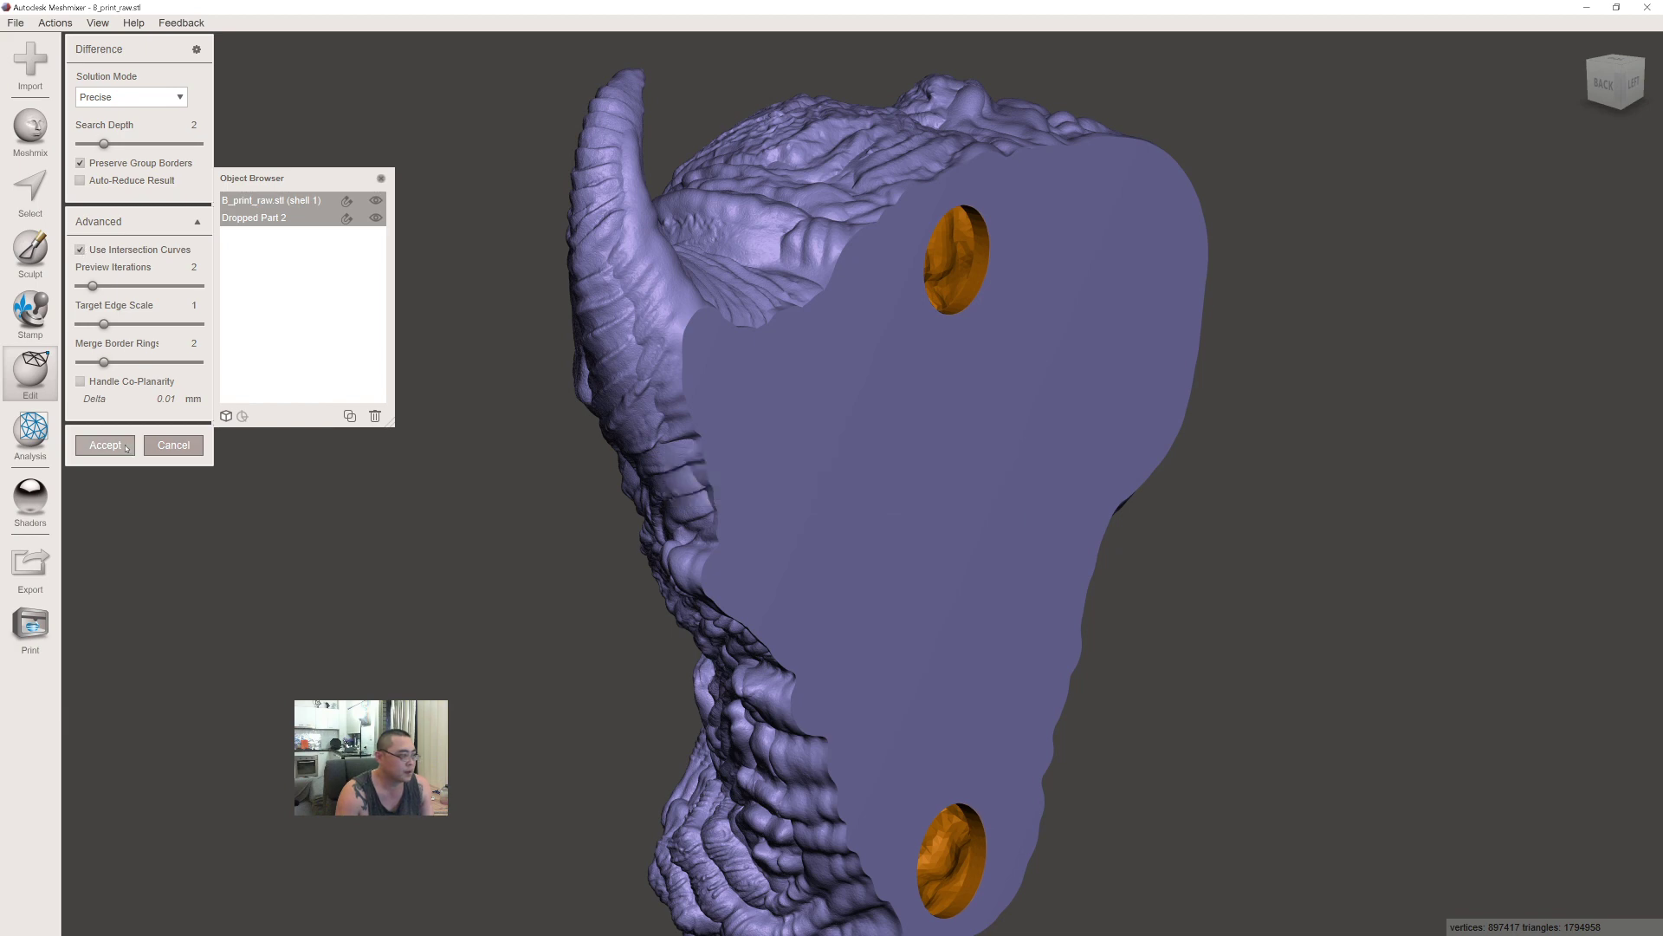
{"action": "left_click", "coordinate": [104, 446]}
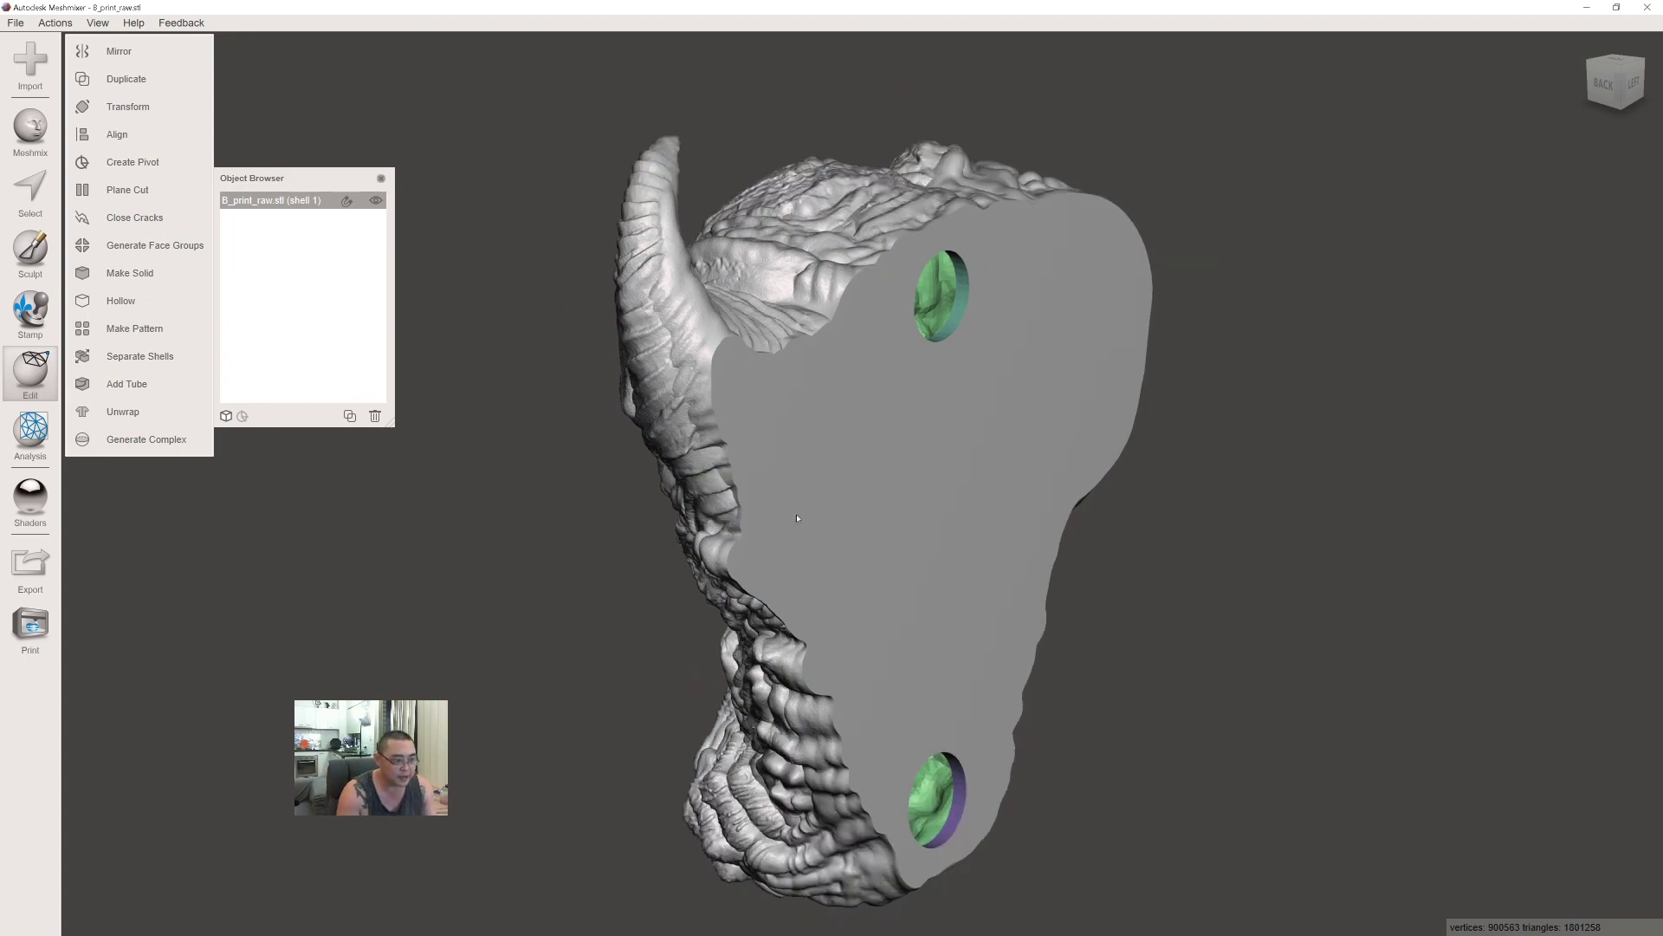
{"action": "right_click_drag", "start_coordinate": [797, 518], "coordinate": [886, 535]}
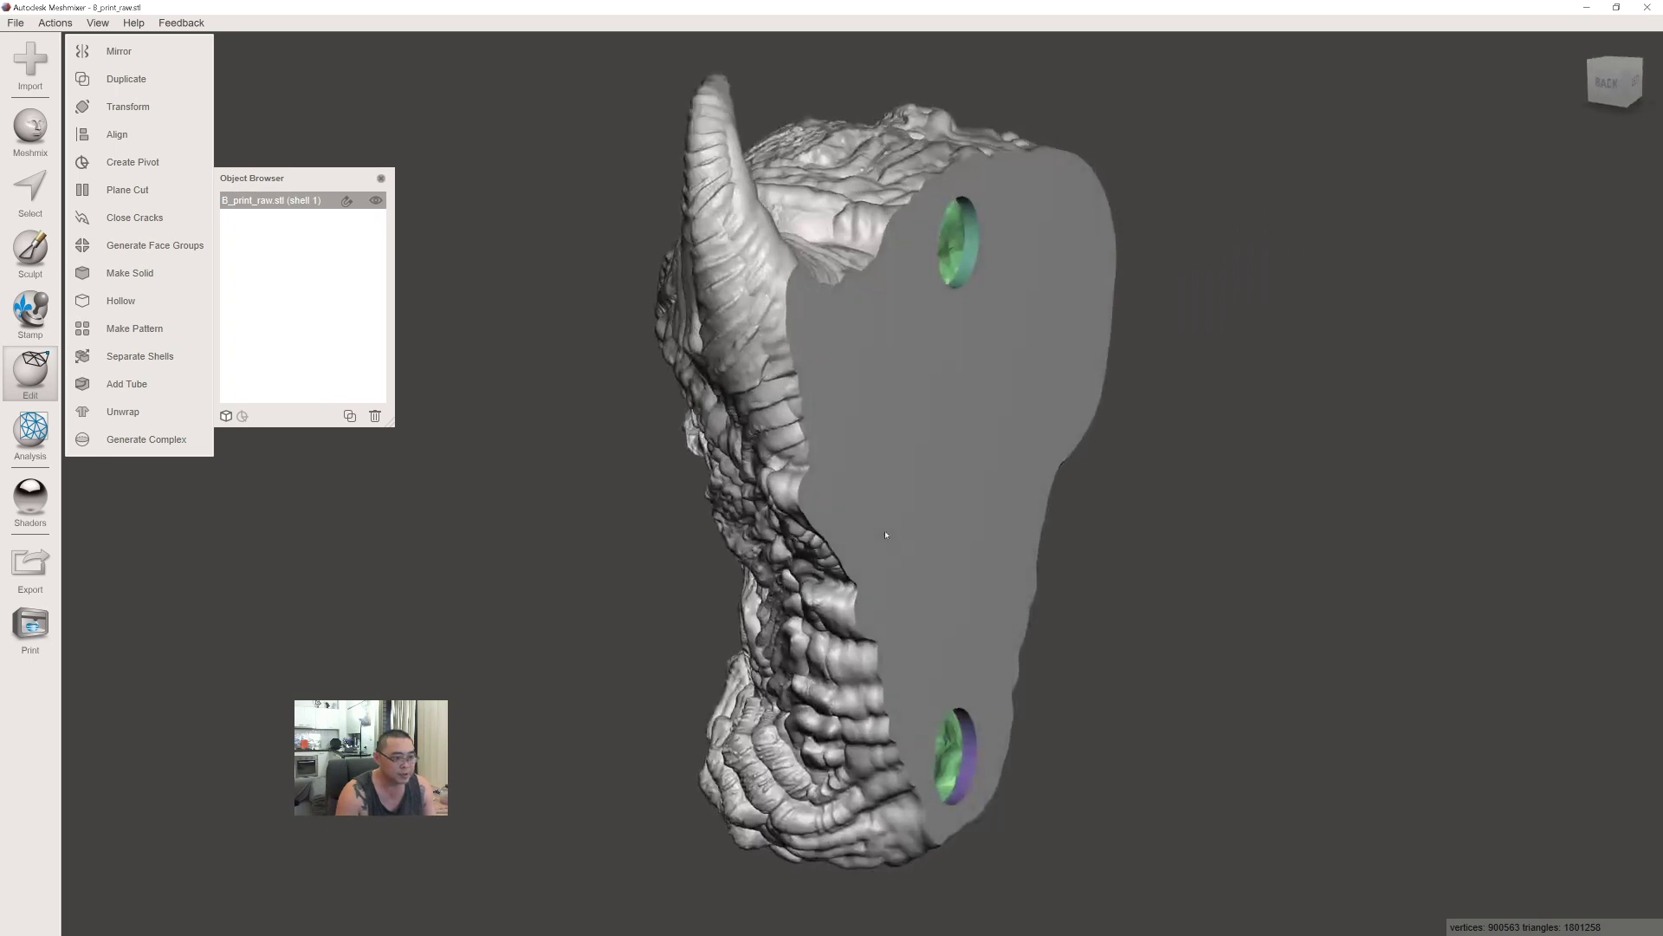
{"action": "right_click_drag", "start_coordinate": [1028, 546], "coordinate": [912, 547]}
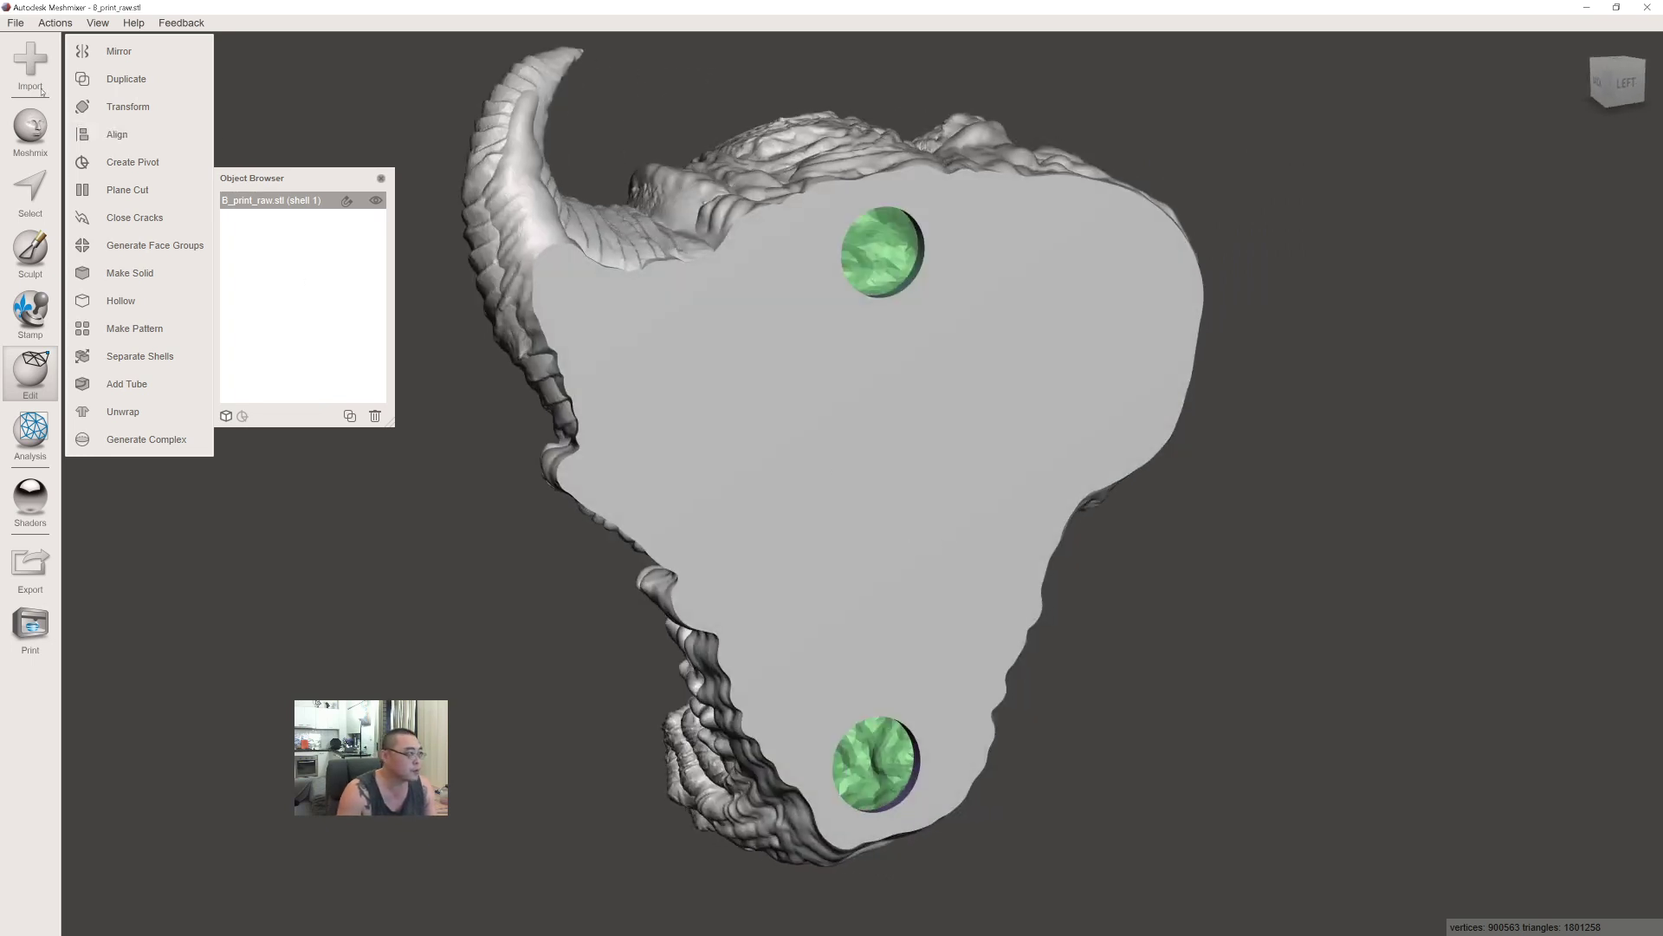
Export the hollowed skull in STL Binary Format as H_Bmask_01 to the B folder inside the print folder.
{"action": "left_click", "coordinate": [15, 24]}
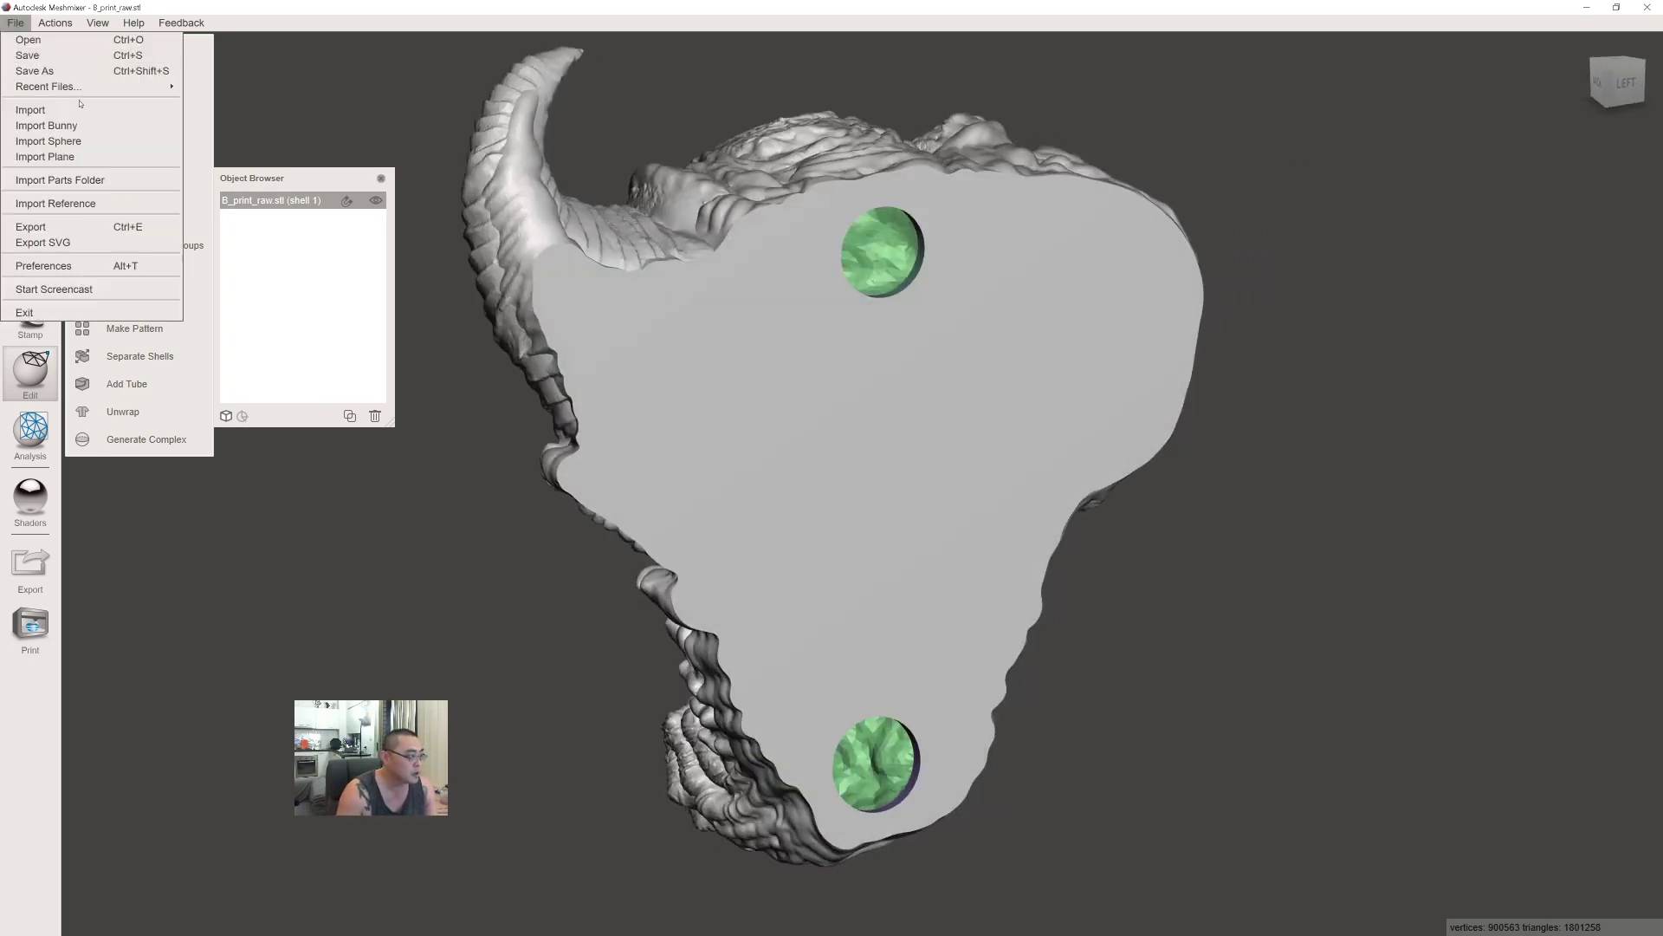
{"action": "left_click", "coordinate": [104, 227]}
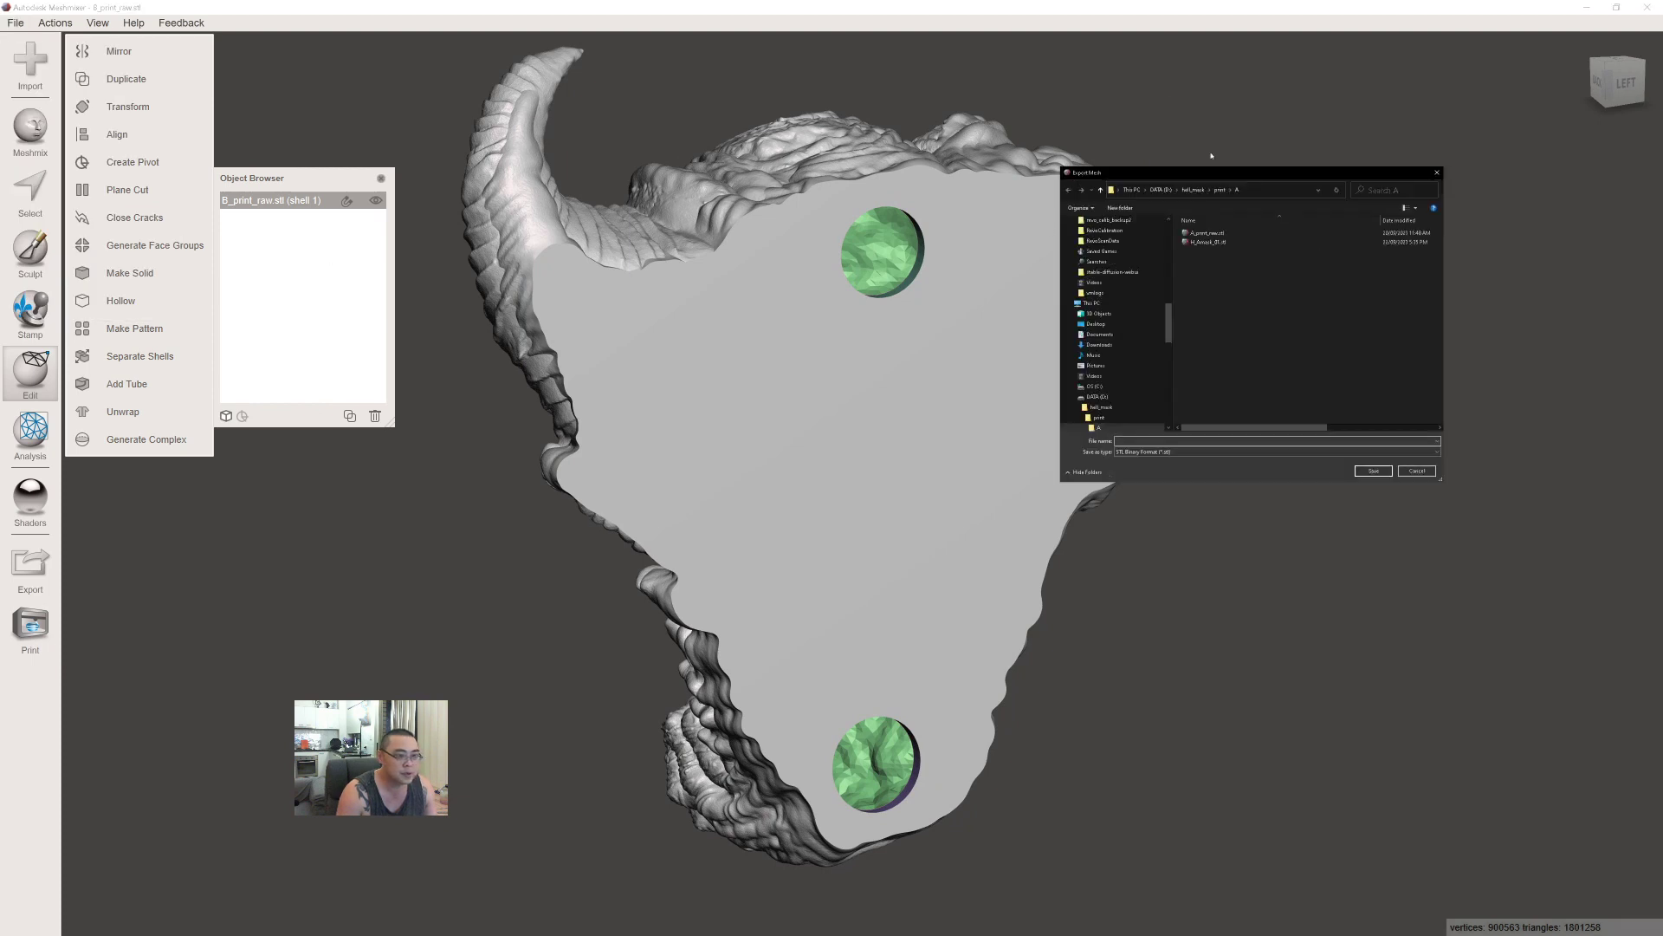
{"action": "left_click", "coordinate": [1148, 452]}
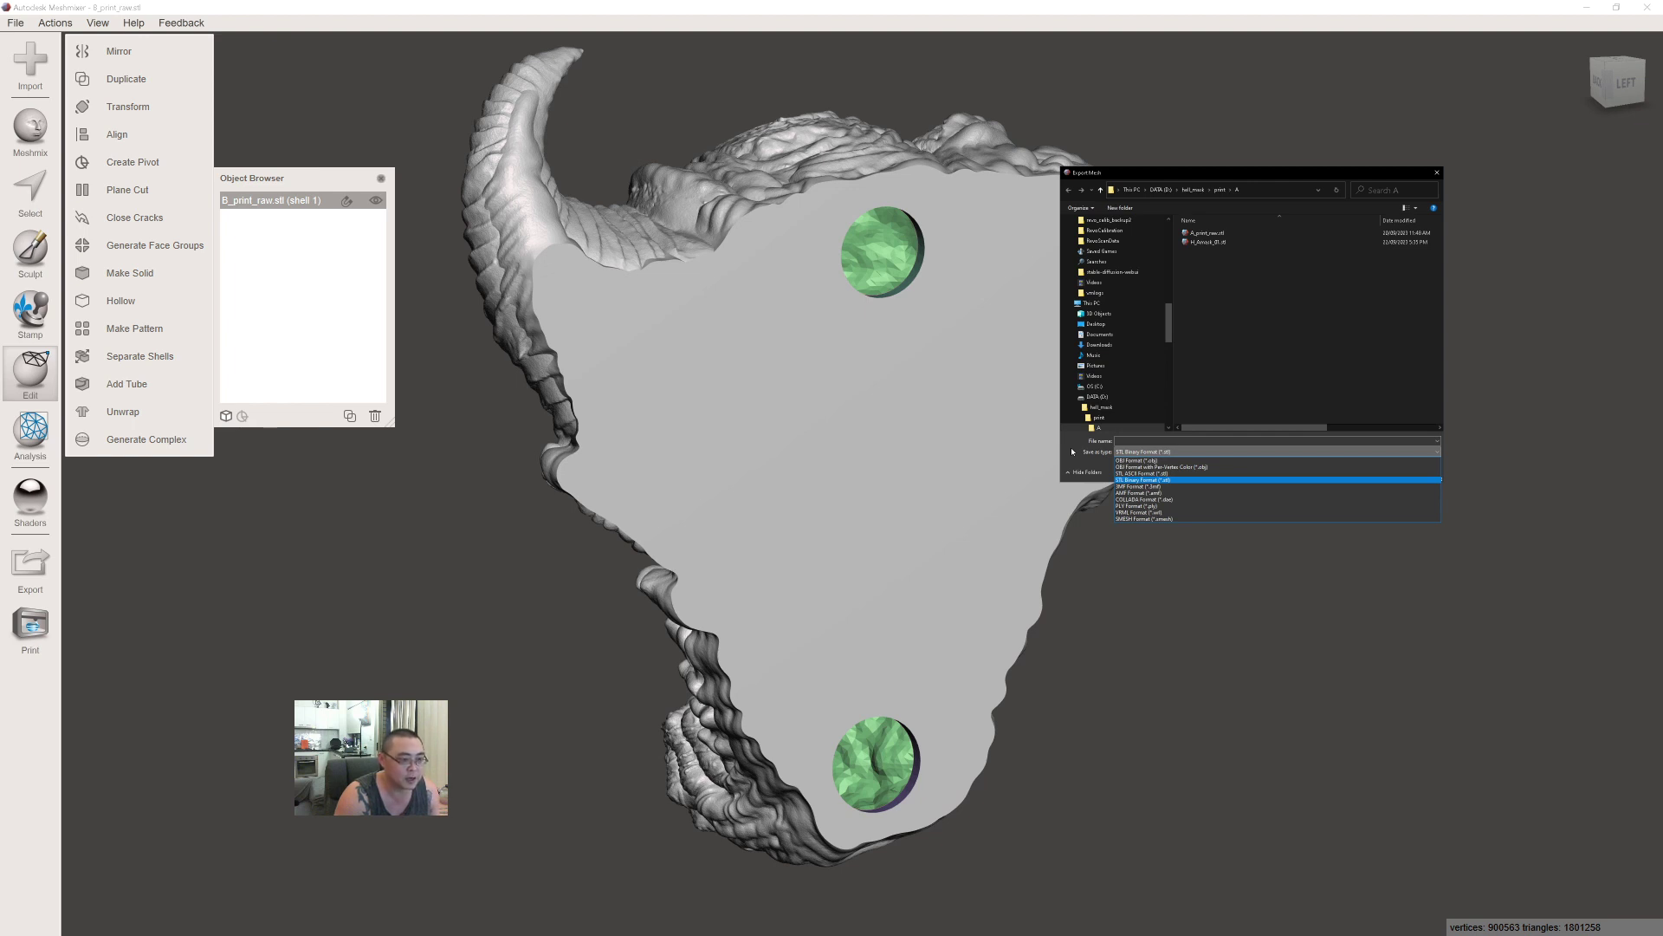
{"action": "left_click", "coordinate": [1158, 480]}
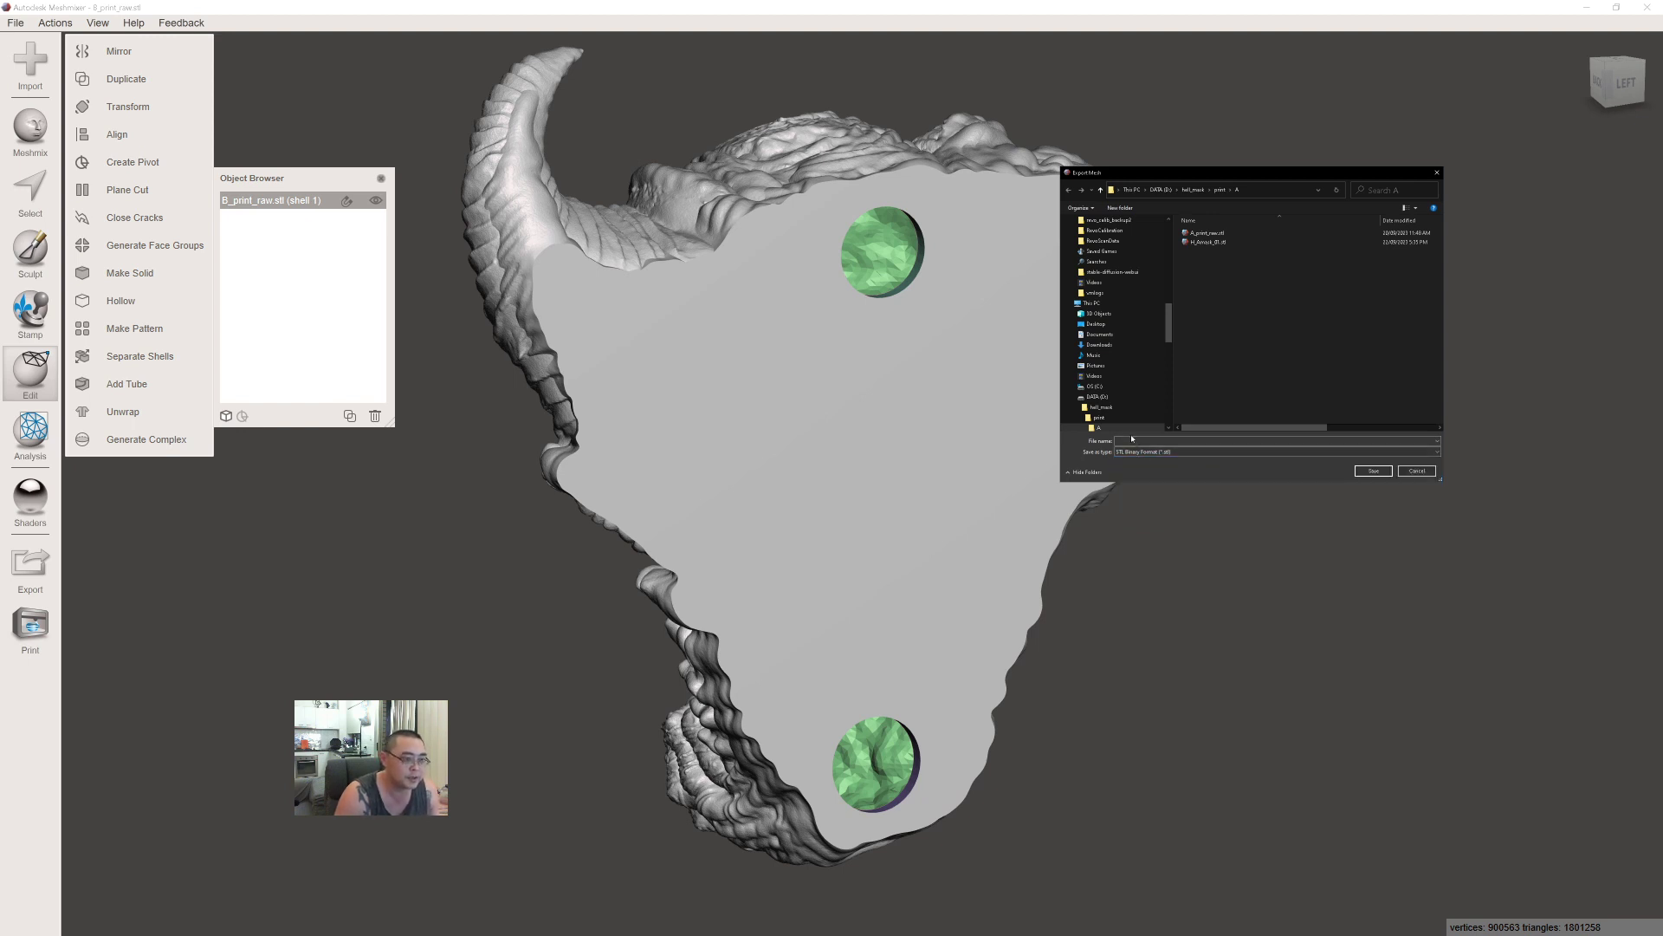
{"action": "left_click", "coordinate": [1245, 438]}
{"action": "type", "text": "H"}
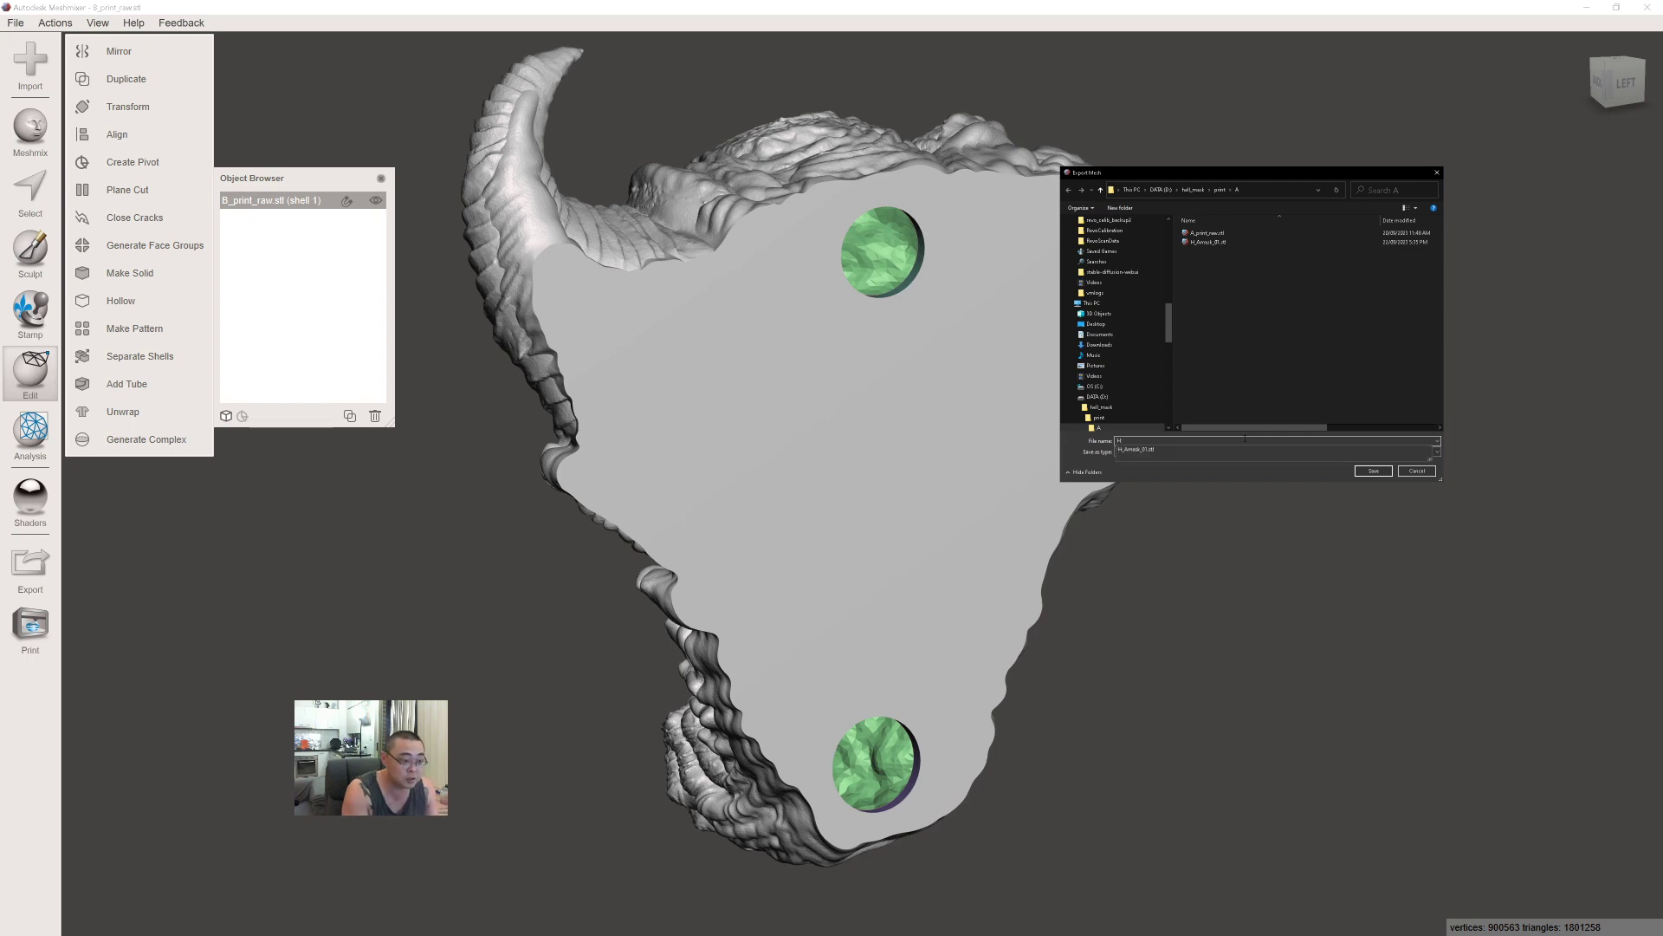
{"action": "type", "text": "_B"}
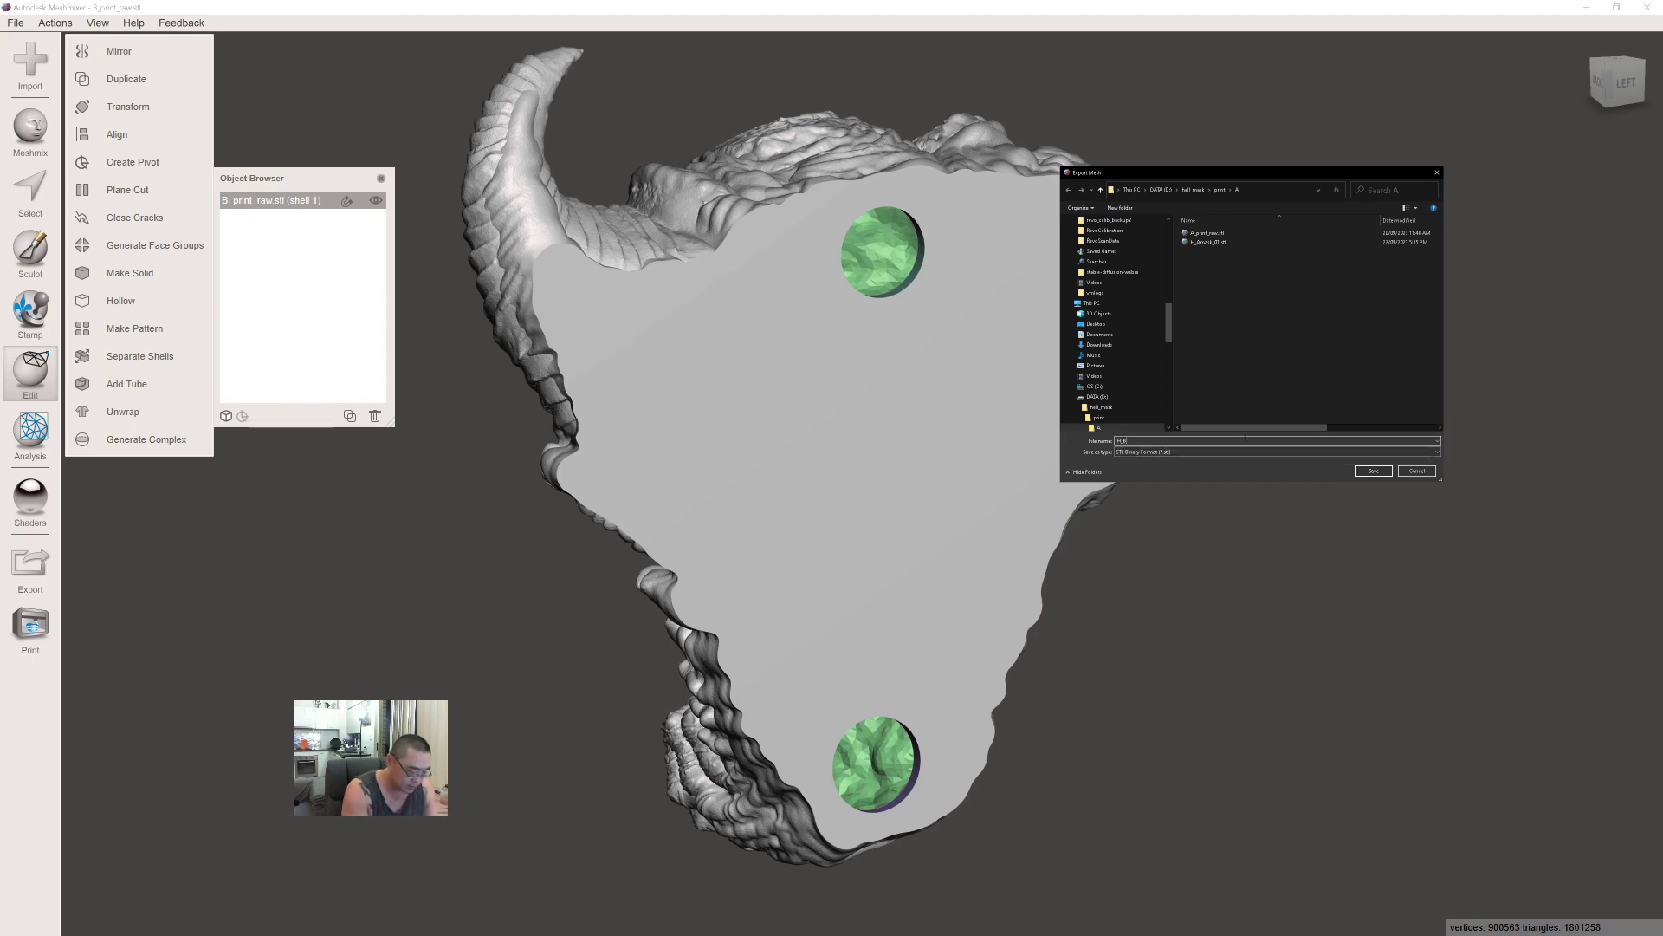
{"action": "type", "text": "mask"}
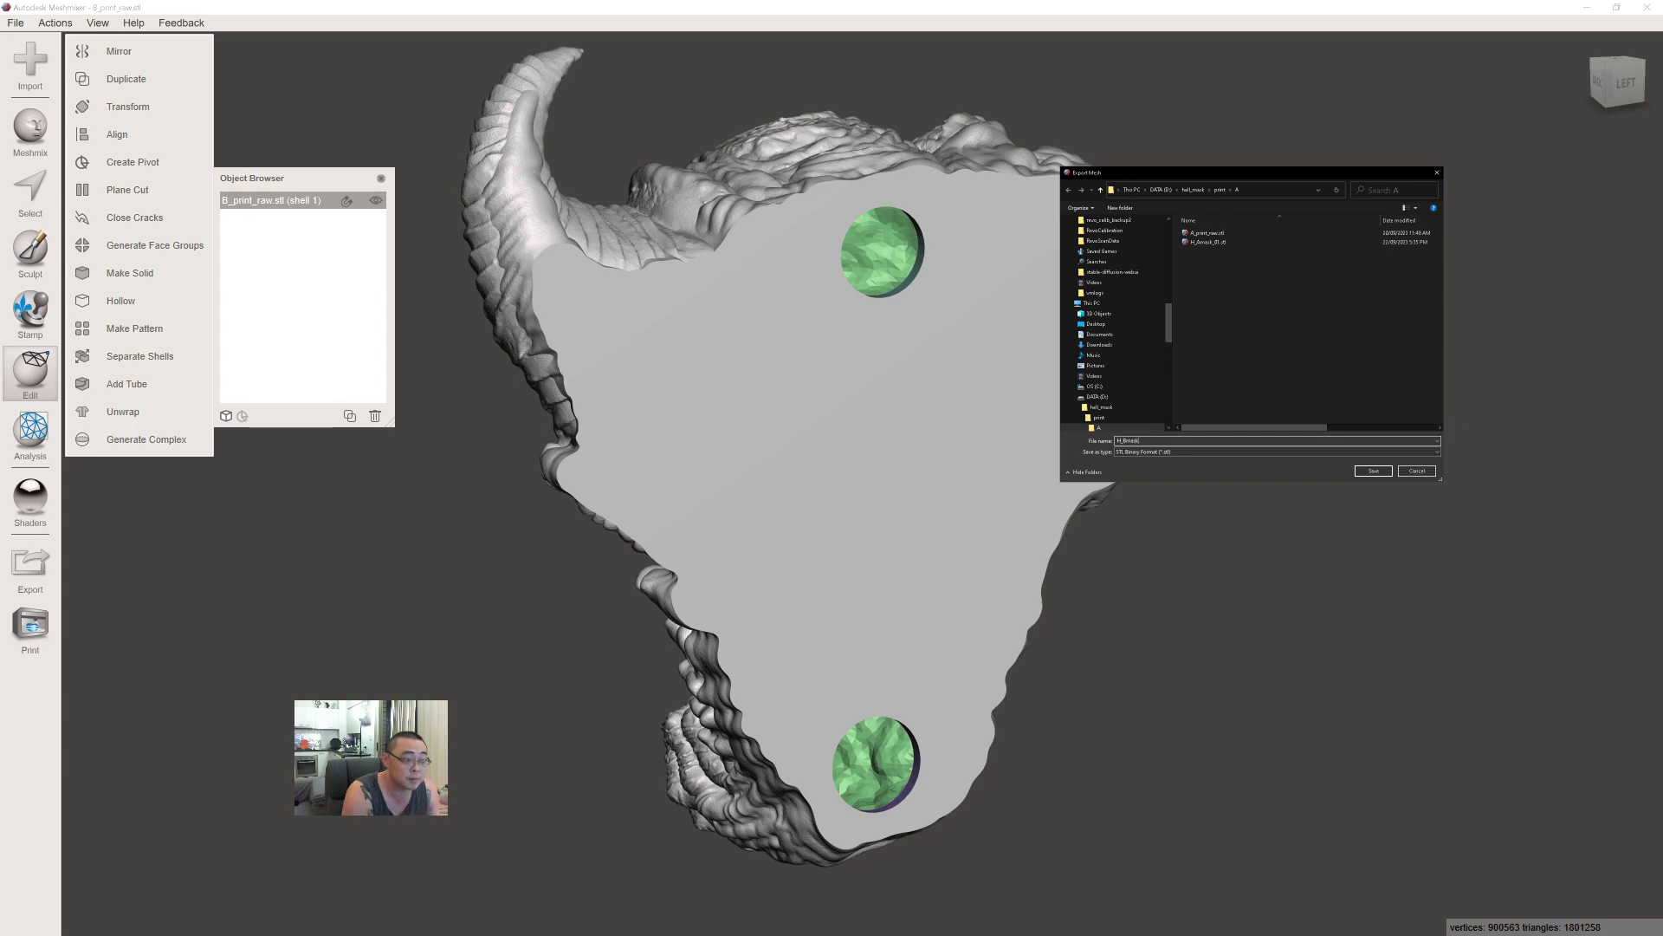
{"action": "type", "text": "_01"}
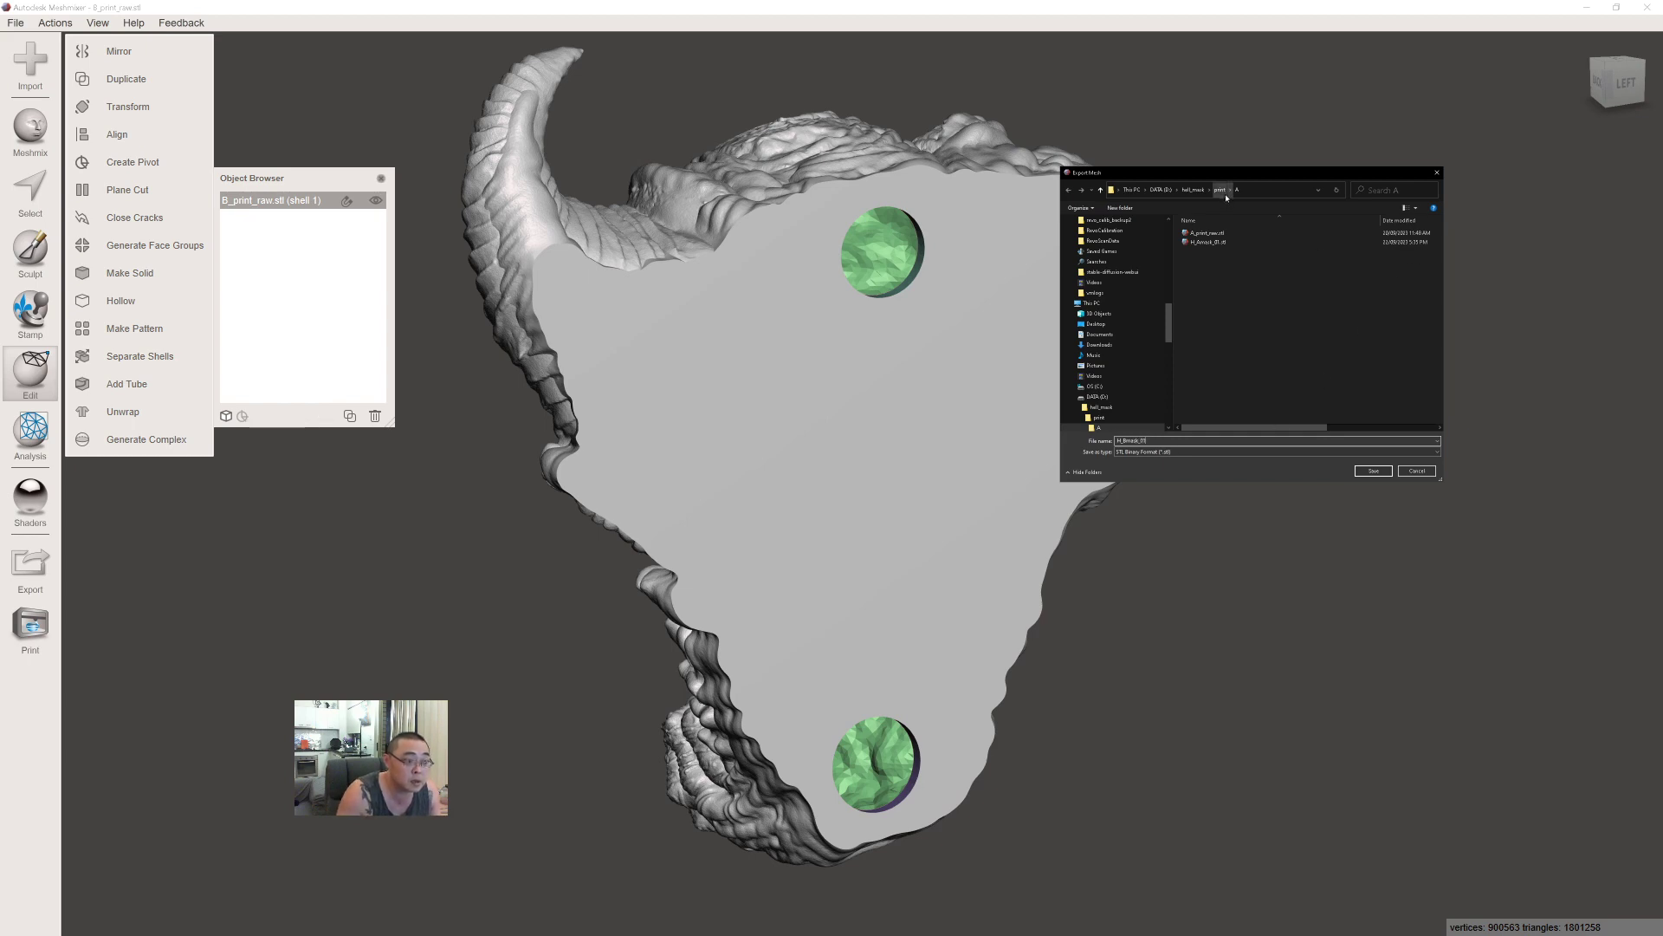
{"action": "left_click", "coordinate": [1220, 188]}
{"action": "double_click", "coordinate": [1222, 244]}
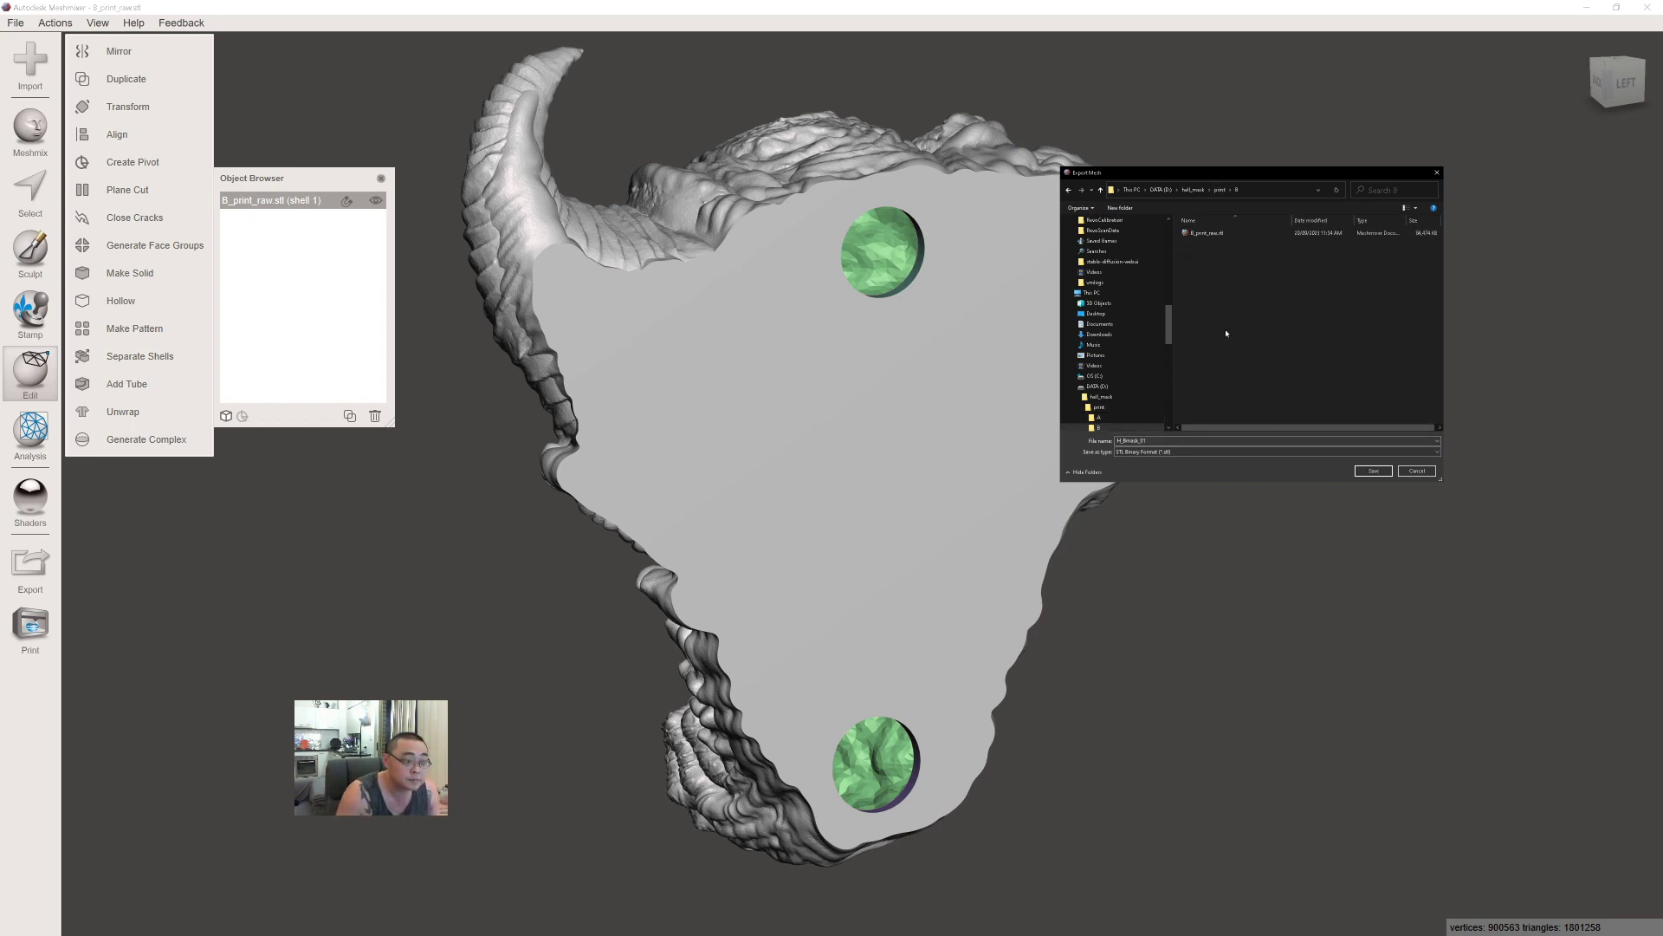
{"action": "left_click", "coordinate": [1373, 470]}
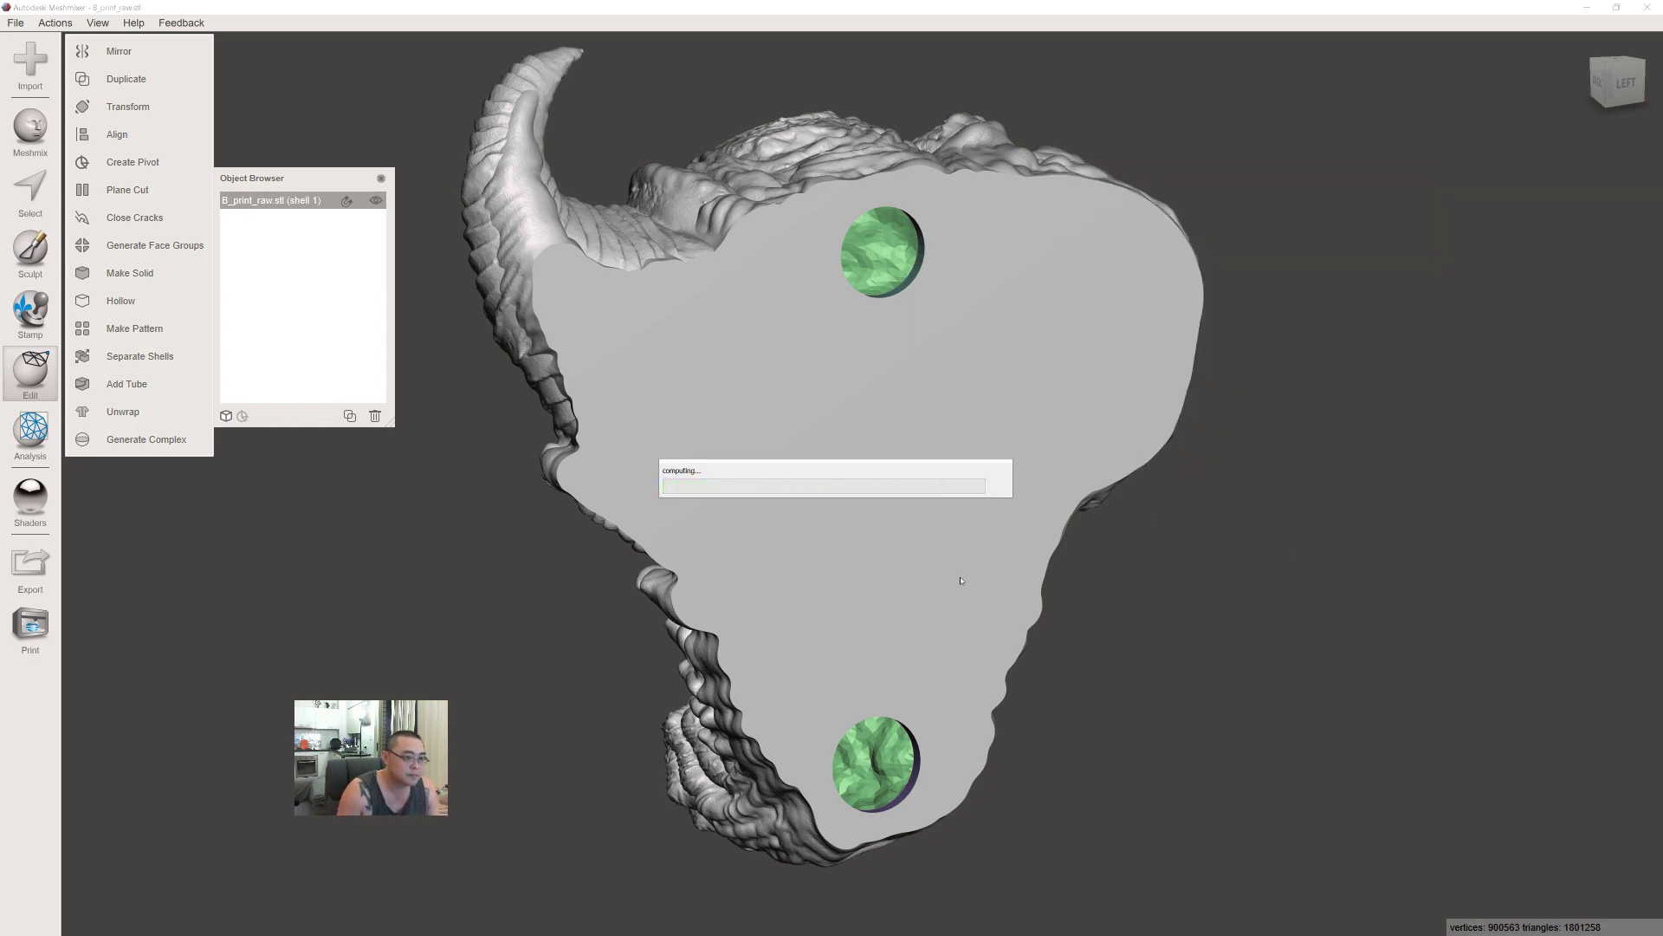
{"action": "right_click_drag", "start_coordinate": [908, 568], "coordinate": [1142, 411]}
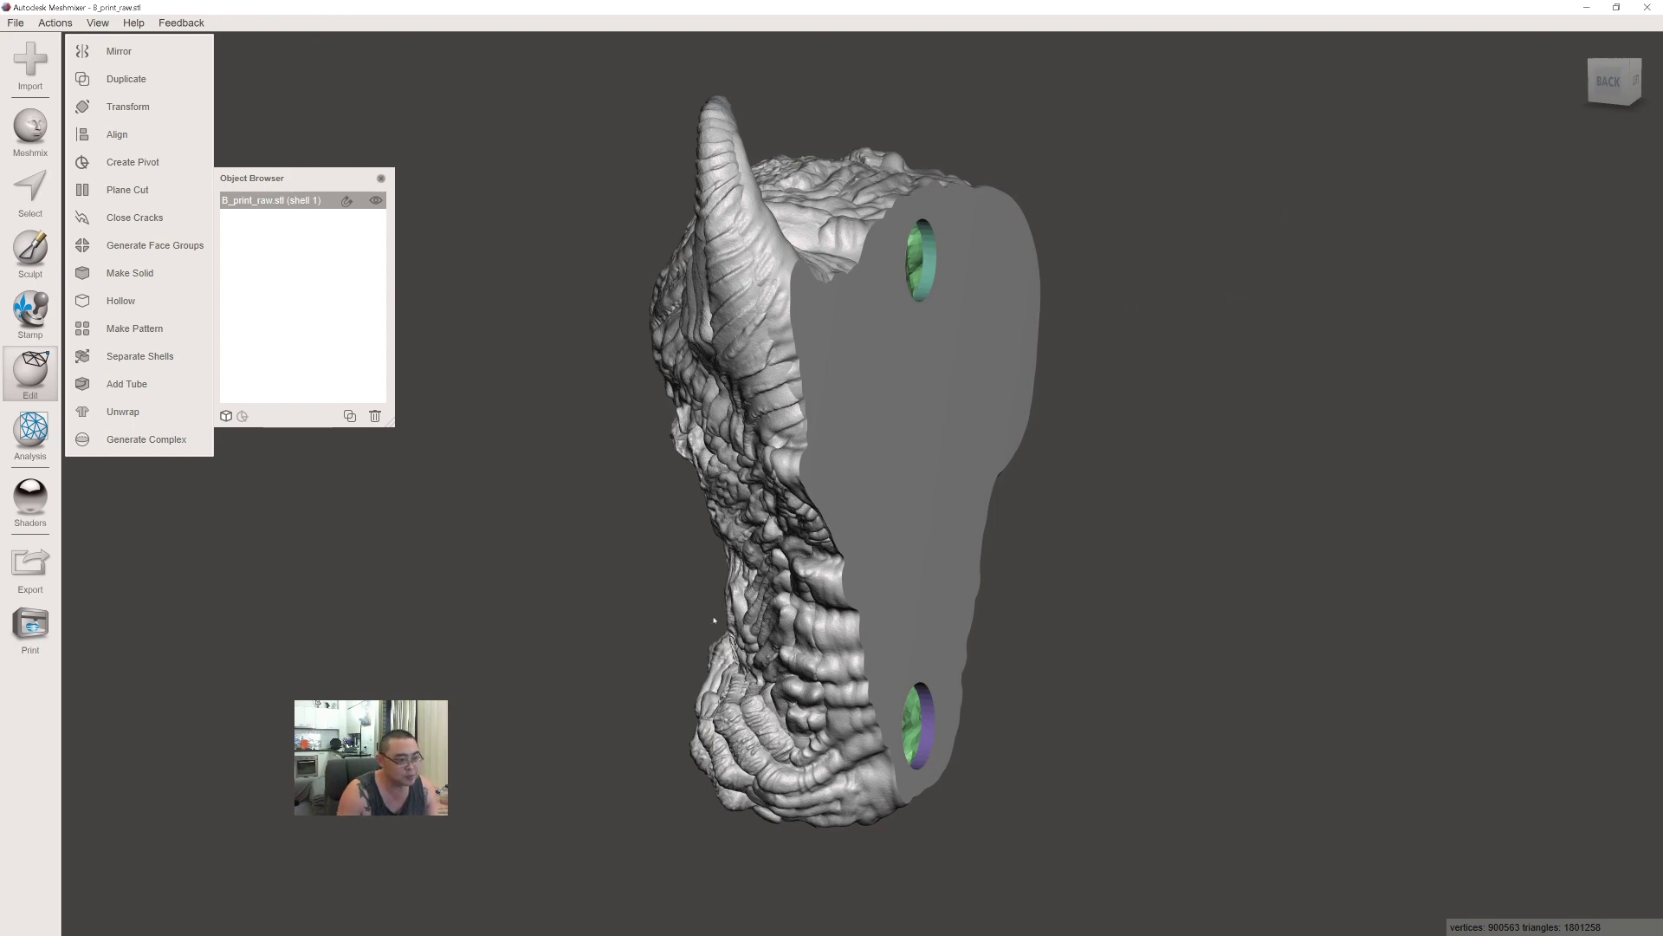
{"action": "right_click_drag", "start_coordinate": [713, 620], "coordinate": [972, 608]}
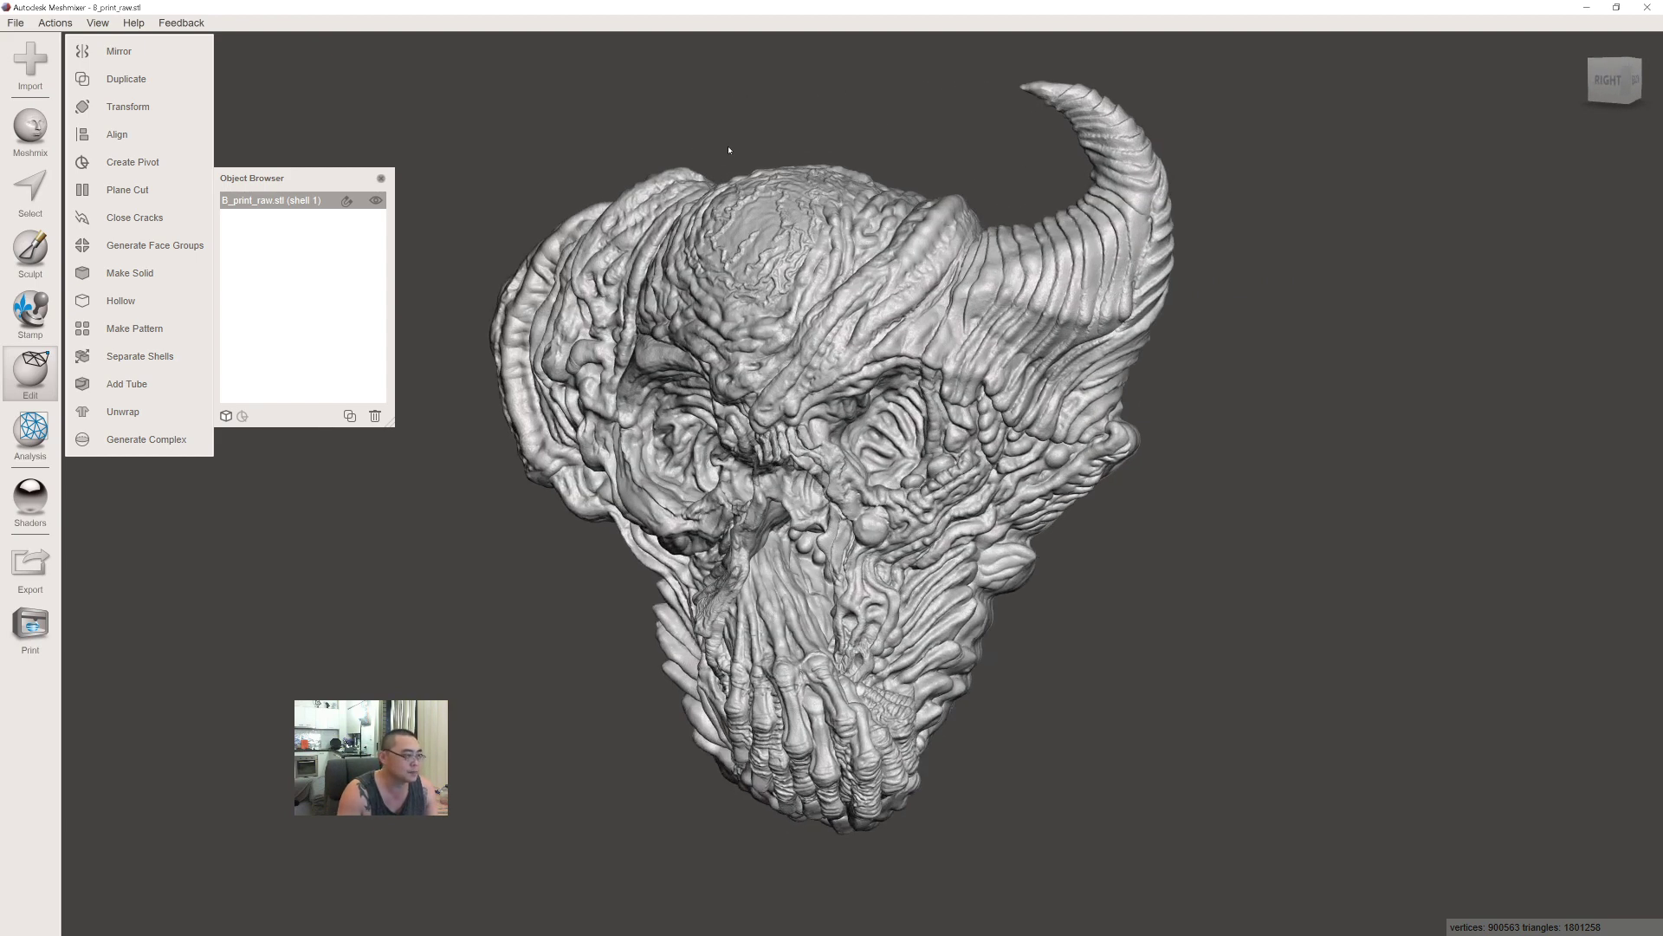
{"action": "right_click_drag", "start_coordinate": [729, 150], "coordinate": [770, 382]}
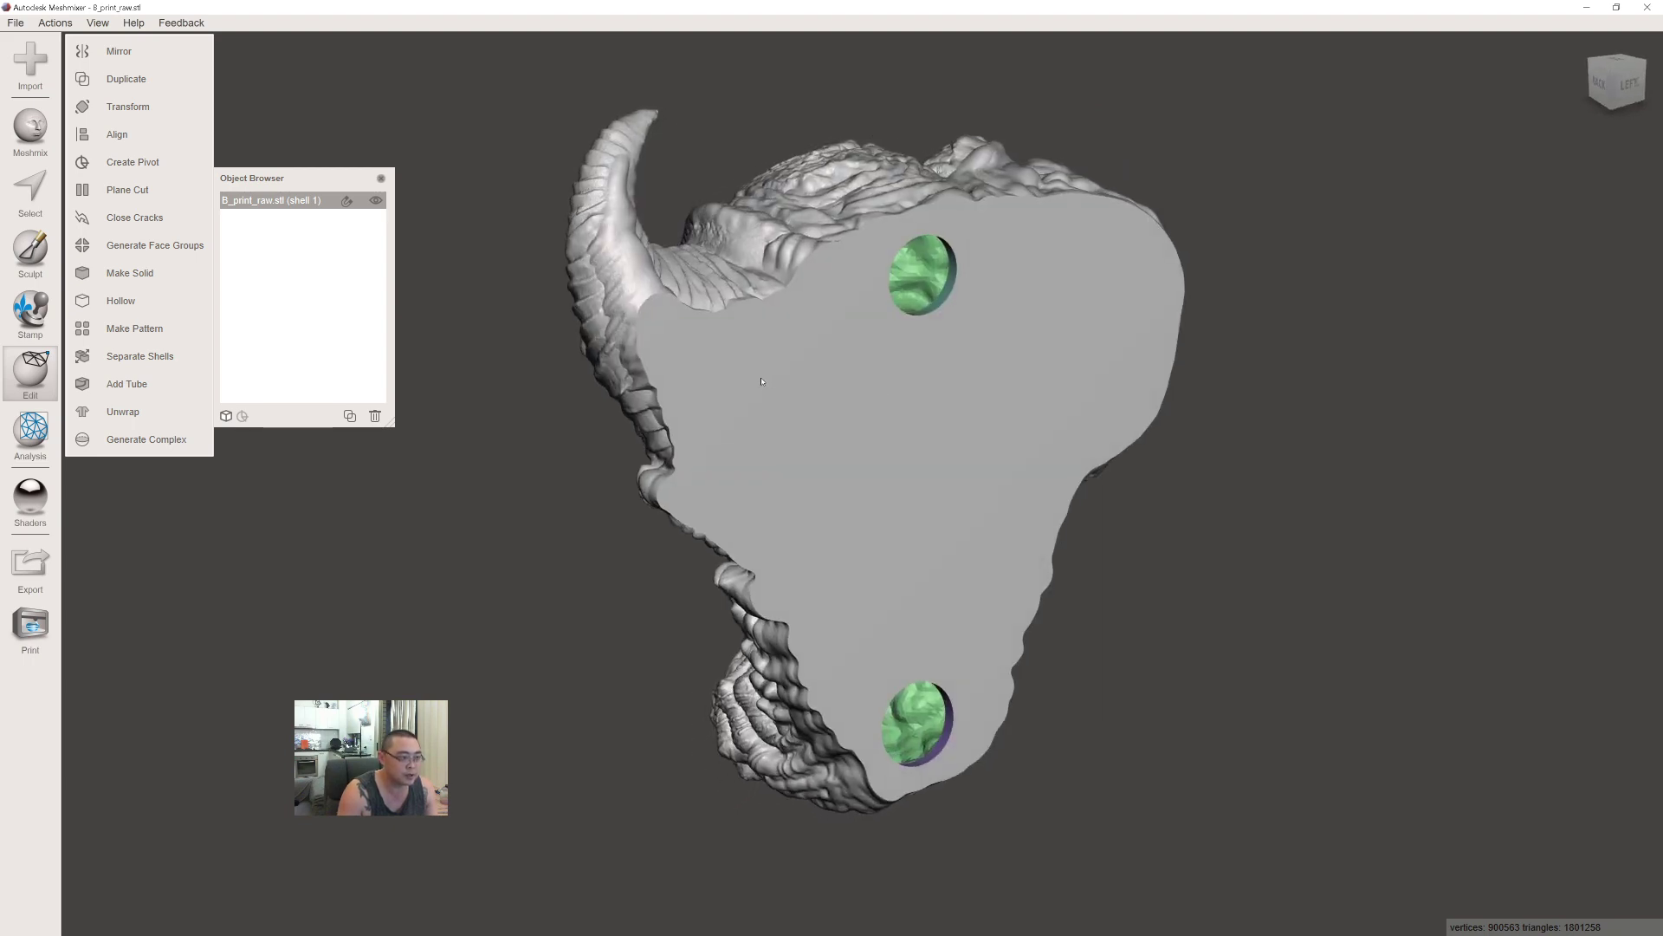
{"action": "right_click_drag", "start_coordinate": [626, 443], "coordinate": [803, 418]}
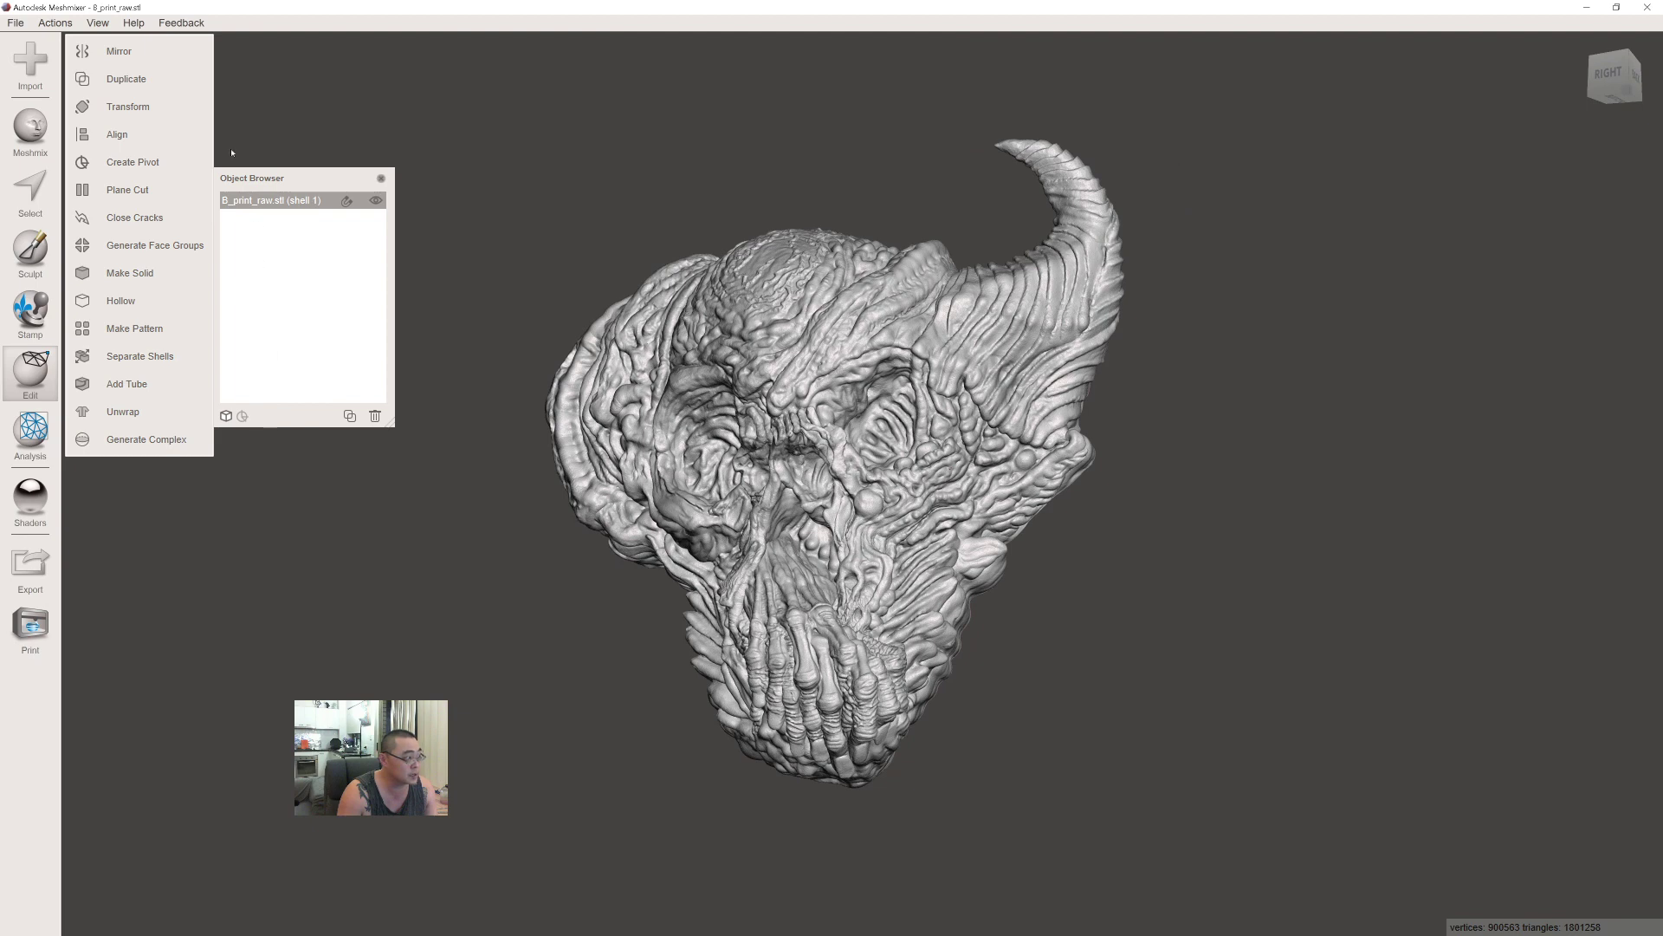
{"action": "left_click", "coordinate": [16, 24]}
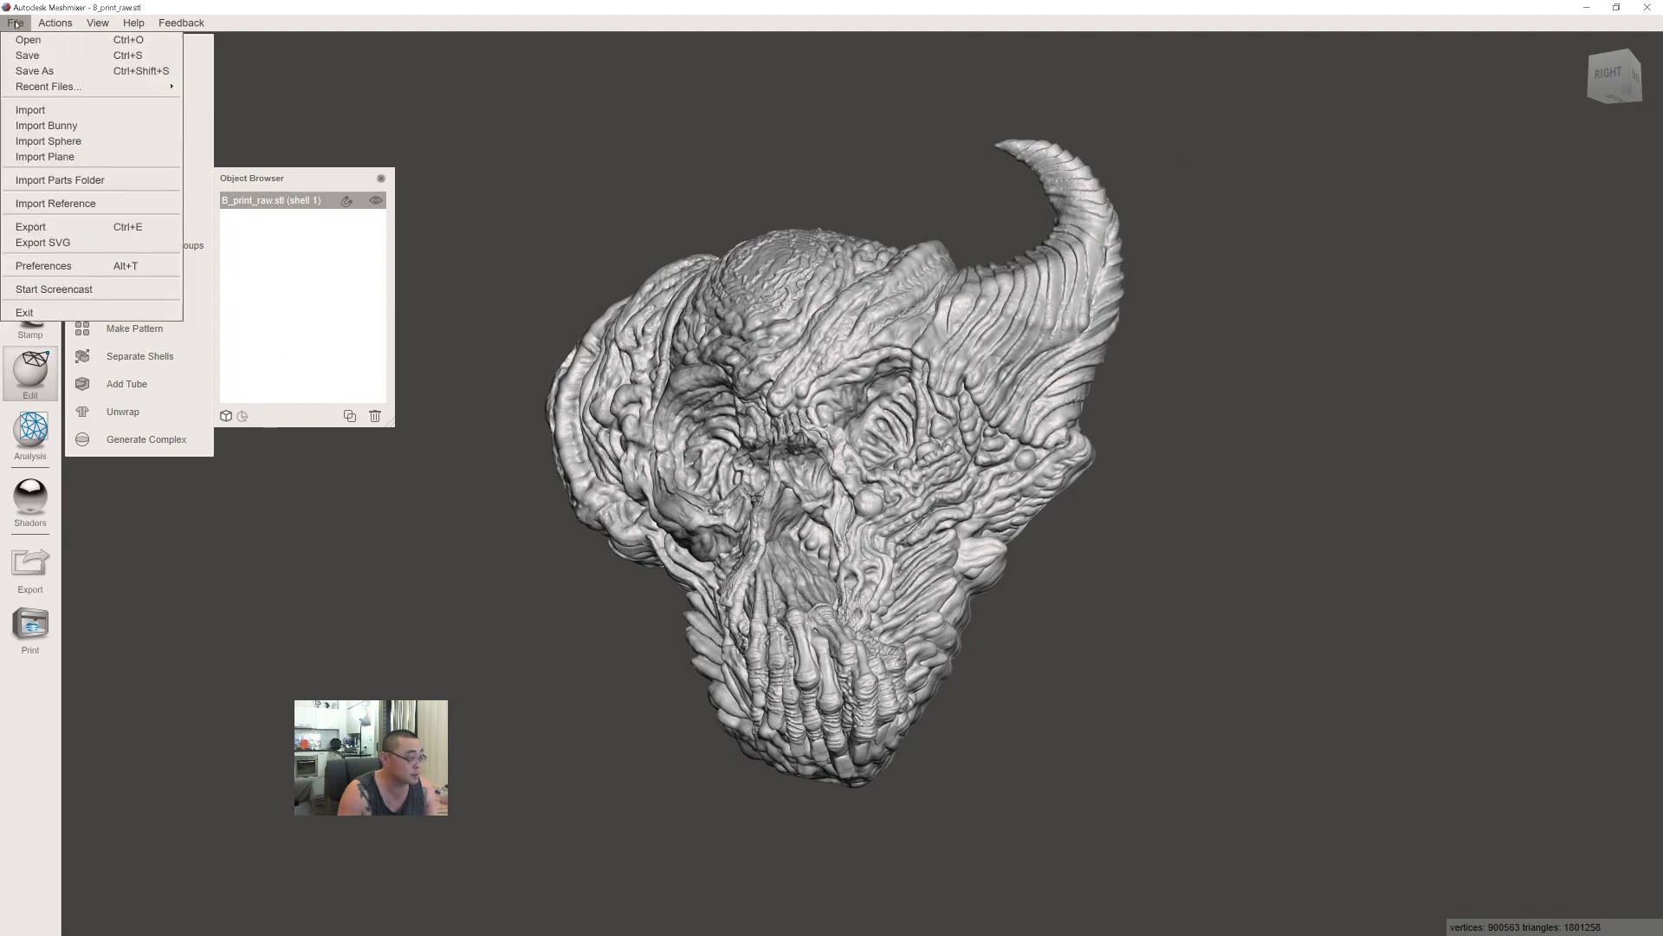
{"action": "left_click", "coordinate": [894, 133]}
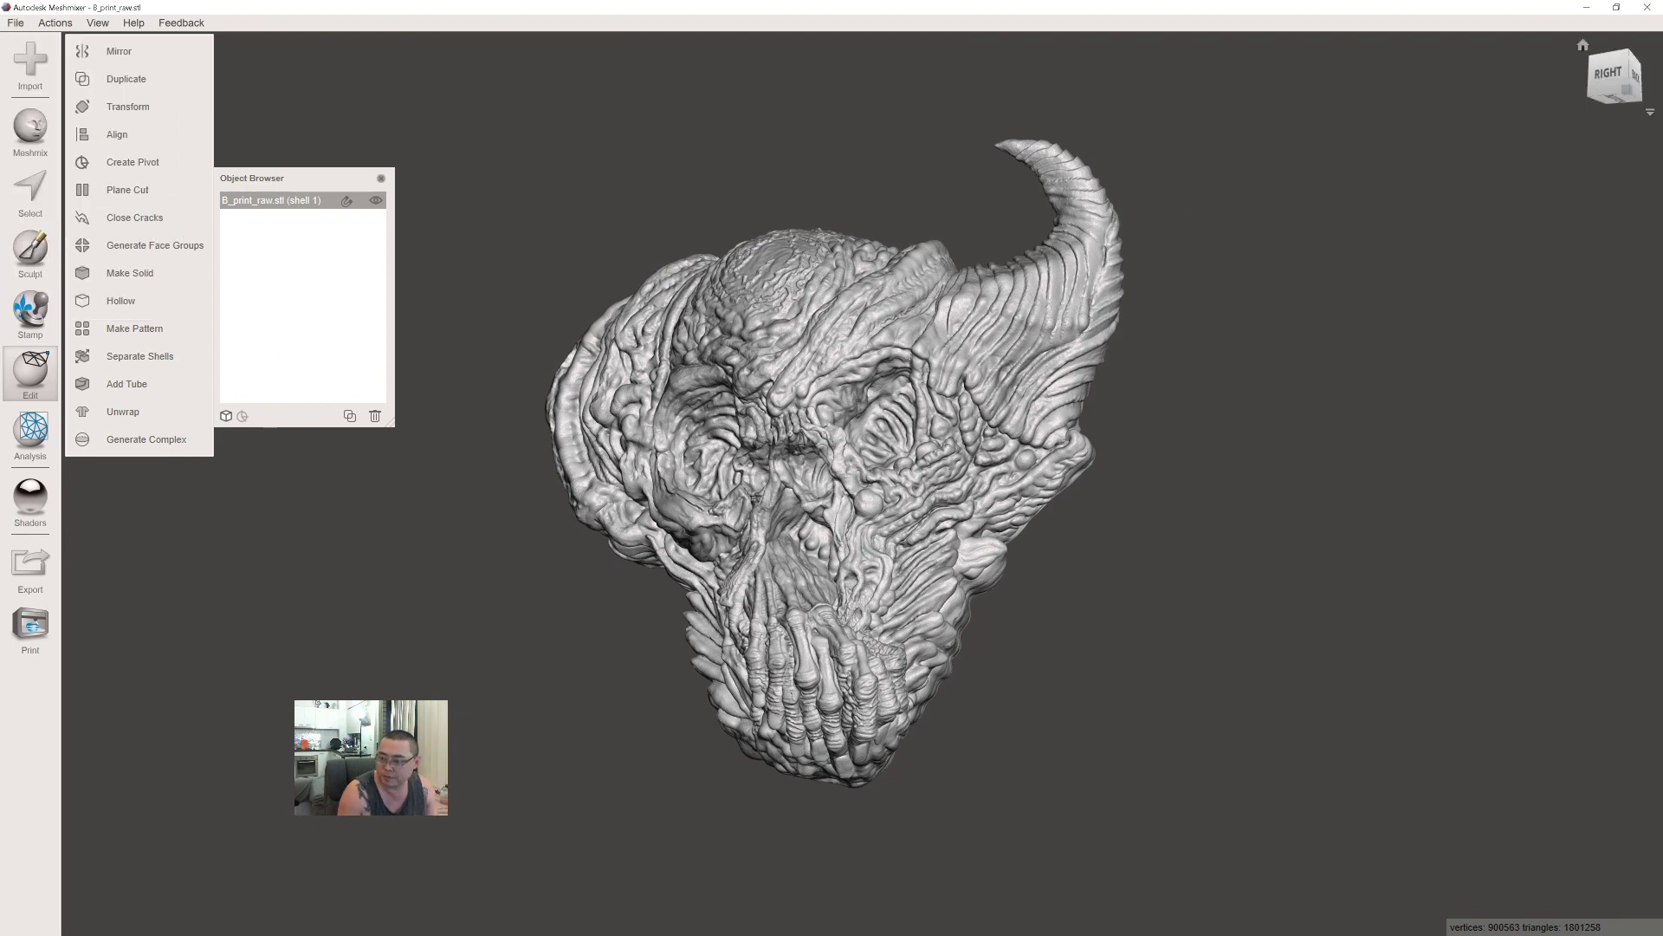